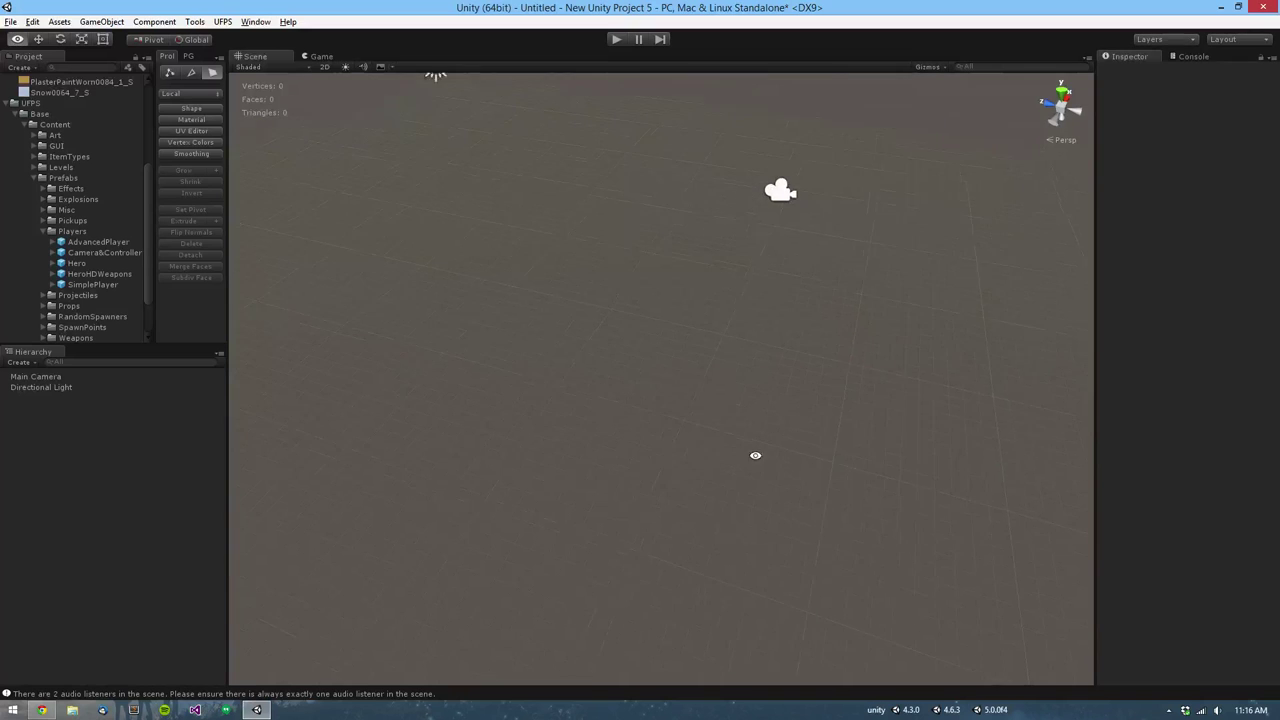
Step: Create a new ProBuilder cube in the empty scene
{"action": "middle_click_drag", "start_coordinate": [724, 416], "coordinate": [720, 402]}
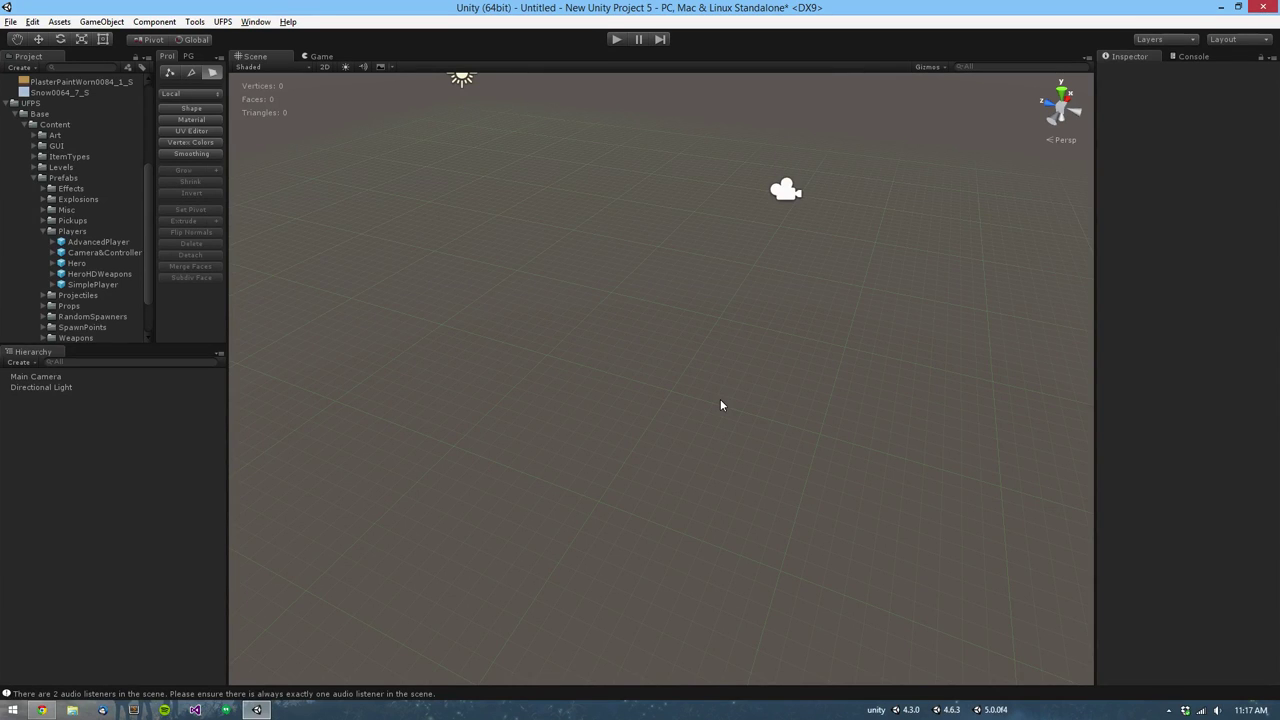
{"action": "left_click_drag", "start_coordinate": [720, 400], "coordinate": [775, 350], "text": "alt"}
{"action": "key", "text": "ctrl+k"}
{"action": "key", "text": "f"}
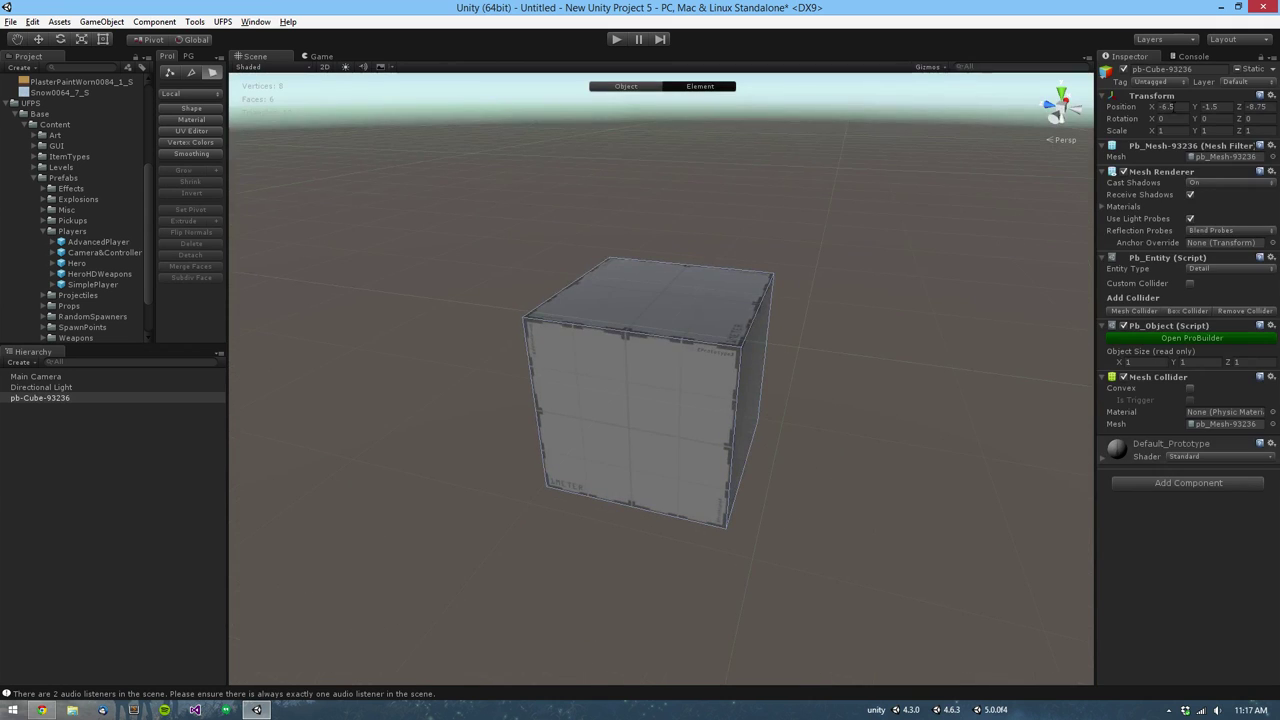
Step: Set the cube's position to X 0, Y 0, Z 0
{"action": "left_click", "coordinate": [1187, 106]}
{"action": "type", "text": "0"}
{"action": "key", "text": "Tab"}
{"action": "type", "text": "0"}
{"action": "key", "text": "Tab"}
{"action": "type", "text": "0"}
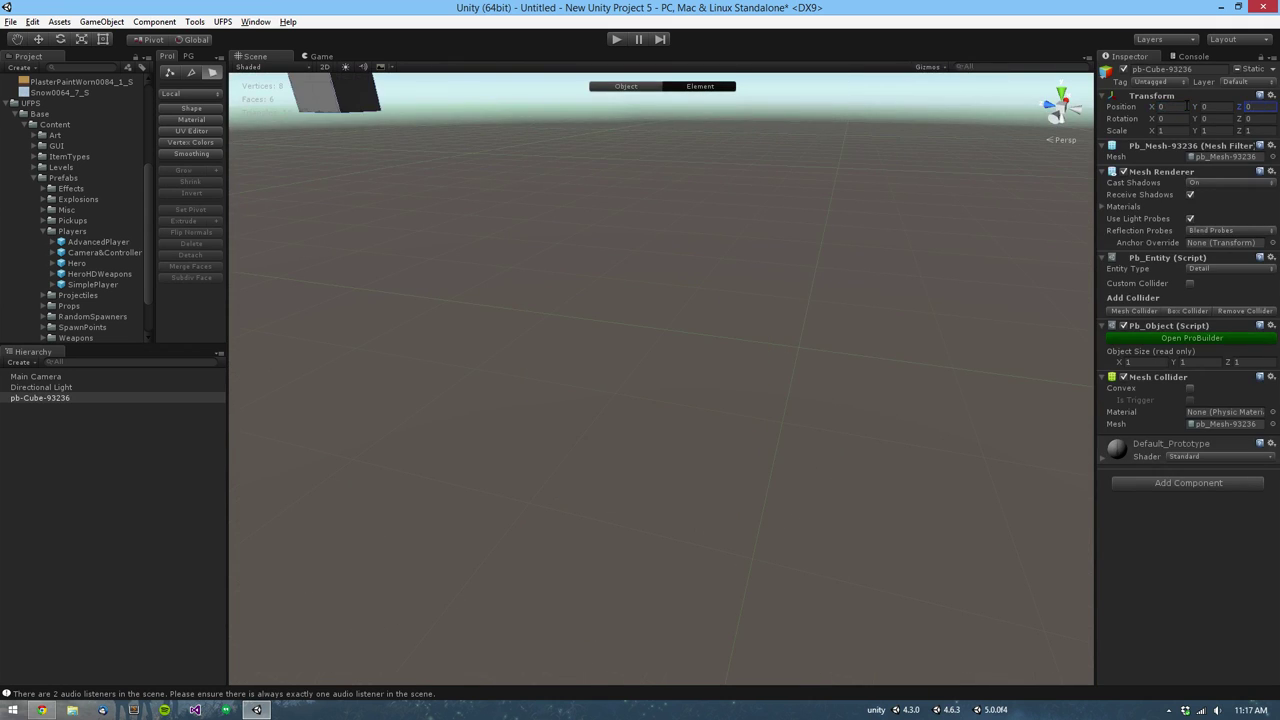
Step: Move the cube's side faces outward to form a flat slab of about 21 by 20 units
{"action": "type", "text": "f"}
{"action": "left_click_drag", "start_coordinate": [691, 262], "coordinate": [430, 375], "text": "alt"}
{"action": "left_click", "coordinate": [625, 388]}
{"action": "scroll", "coordinate": [622, 392], "scroll_direction": "down", "scroll_amount": 5}
{"action": "left_click_drag", "start_coordinate": [610, 392], "coordinate": [866, 434], "text": "alt"}
{"action": "scroll", "coordinate": [747, 402], "scroll_direction": "down", "scroll_amount": 3}
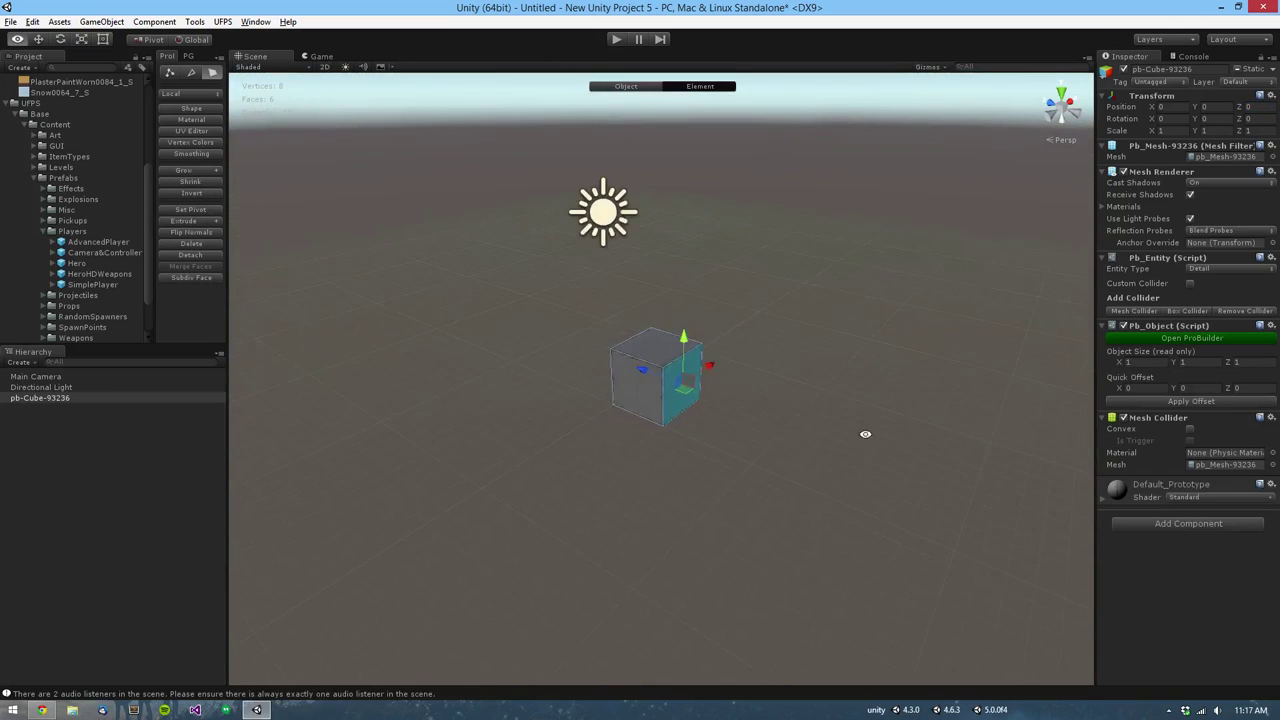
{"action": "middle_click_drag", "start_coordinate": [866, 434], "coordinate": [774, 388]}
{"action": "scroll", "coordinate": [774, 388], "scroll_direction": "down", "scroll_amount": 8}
{"action": "scroll", "coordinate": [623, 409], "scroll_direction": "down", "scroll_amount": 3}
{"action": "left_click_drag", "start_coordinate": [604, 356], "coordinate": [601, 507]}
{"action": "scroll", "coordinate": [835, 445], "scroll_direction": "down", "scroll_amount": 3}
{"action": "left_click", "coordinate": [790, 441]}
{"action": "scroll", "coordinate": [676, 490], "scroll_direction": "down", "scroll_amount": 3}
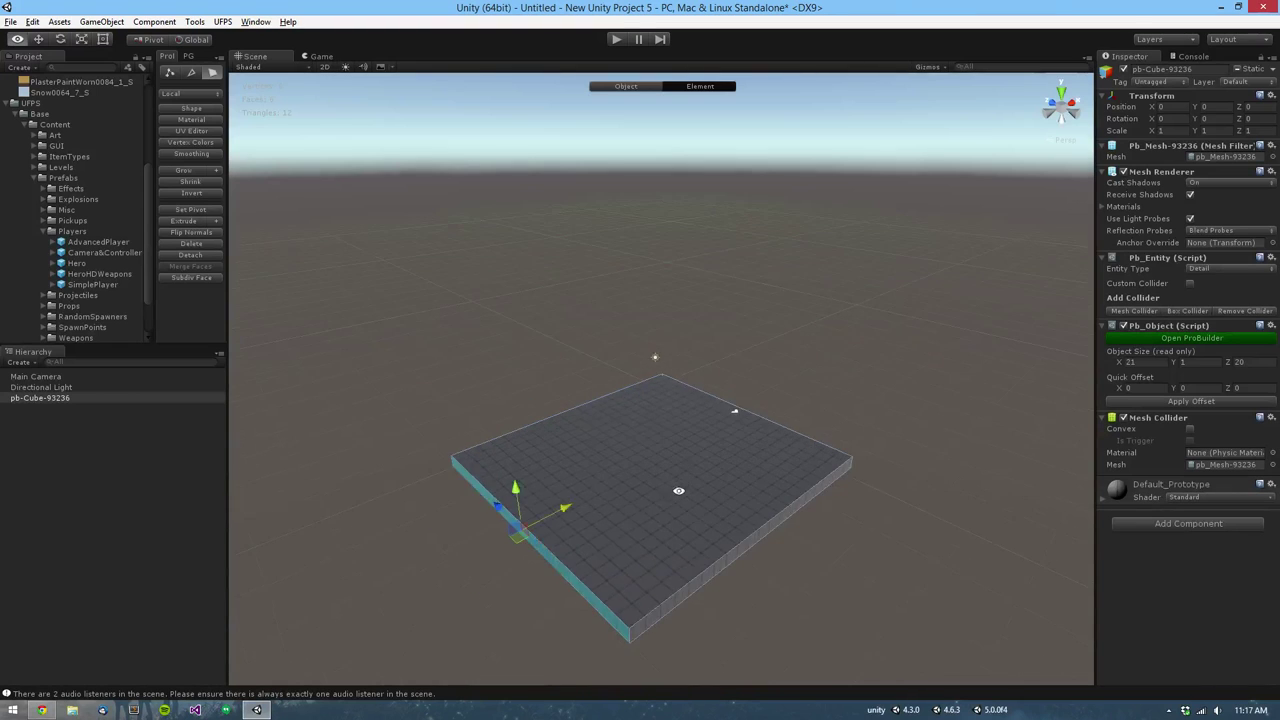
Step: Raise the slab's top face so the block is about 6 units high
{"action": "left_click_drag", "start_coordinate": [677, 491], "coordinate": [642, 418], "text": "alt"}
{"action": "left_click", "coordinate": [641, 418]}
{"action": "left_click_drag", "start_coordinate": [616, 352], "coordinate": [614, 277]}
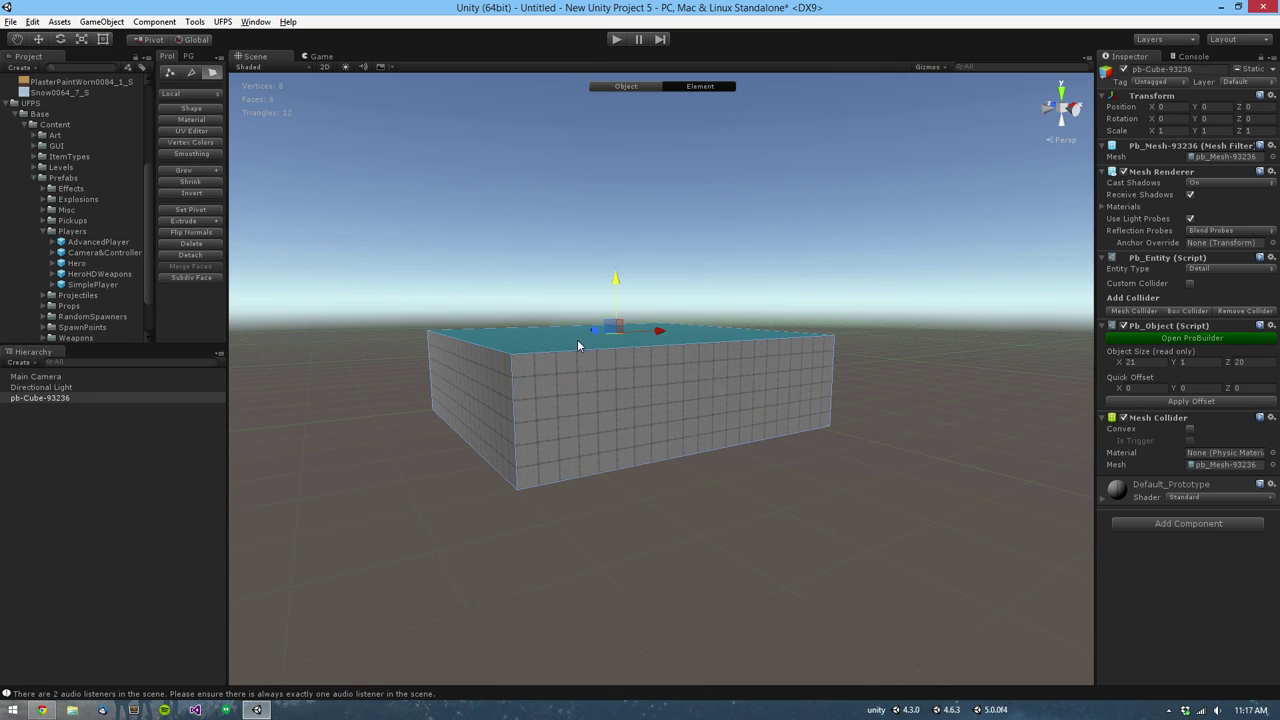
Step: Examine the block's top, sides and corners from several angles and distances
{"action": "key", "text": "f"}
{"action": "left_click_drag", "start_coordinate": [516, 396], "coordinate": [817, 437], "text": "alt"}
{"action": "scroll", "coordinate": [511, 443], "scroll_direction": "up", "scroll_amount": 4}
{"action": "middle_click_drag", "start_coordinate": [768, 437], "coordinate": [766, 417]}
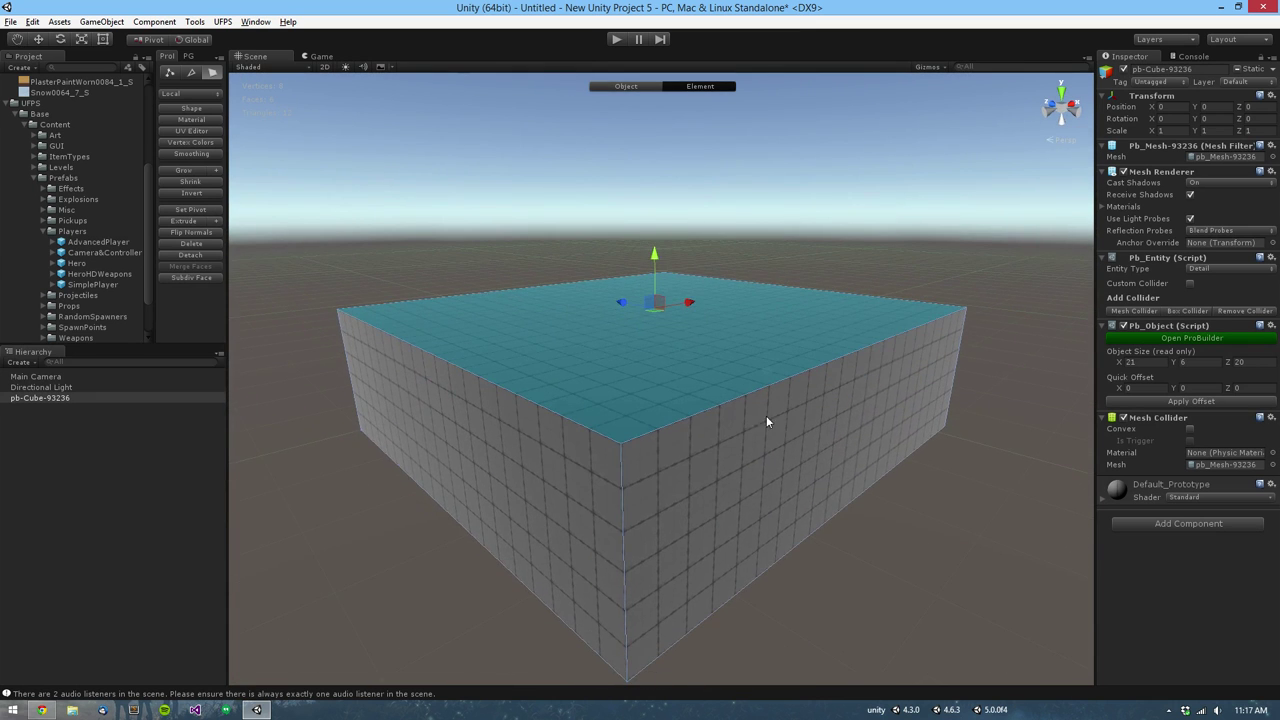
{"action": "middle_click_drag", "start_coordinate": [668, 447], "coordinate": [674, 428]}
{"action": "scroll", "coordinate": [674, 428], "scroll_direction": "up", "scroll_amount": 5}
{"action": "scroll", "coordinate": [673, 434], "scroll_direction": "down", "scroll_amount": 5}
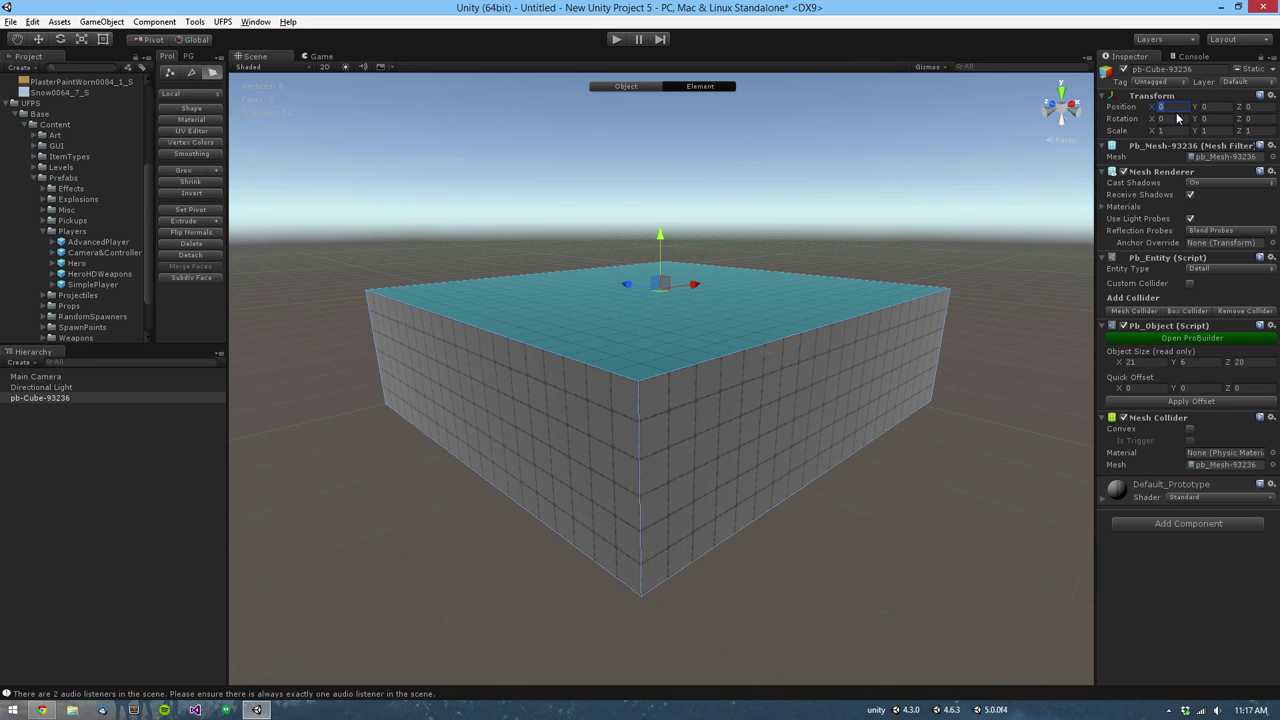
{"action": "right_click_drag", "start_coordinate": [625, 375], "coordinate": [714, 397], "text": "alt"}
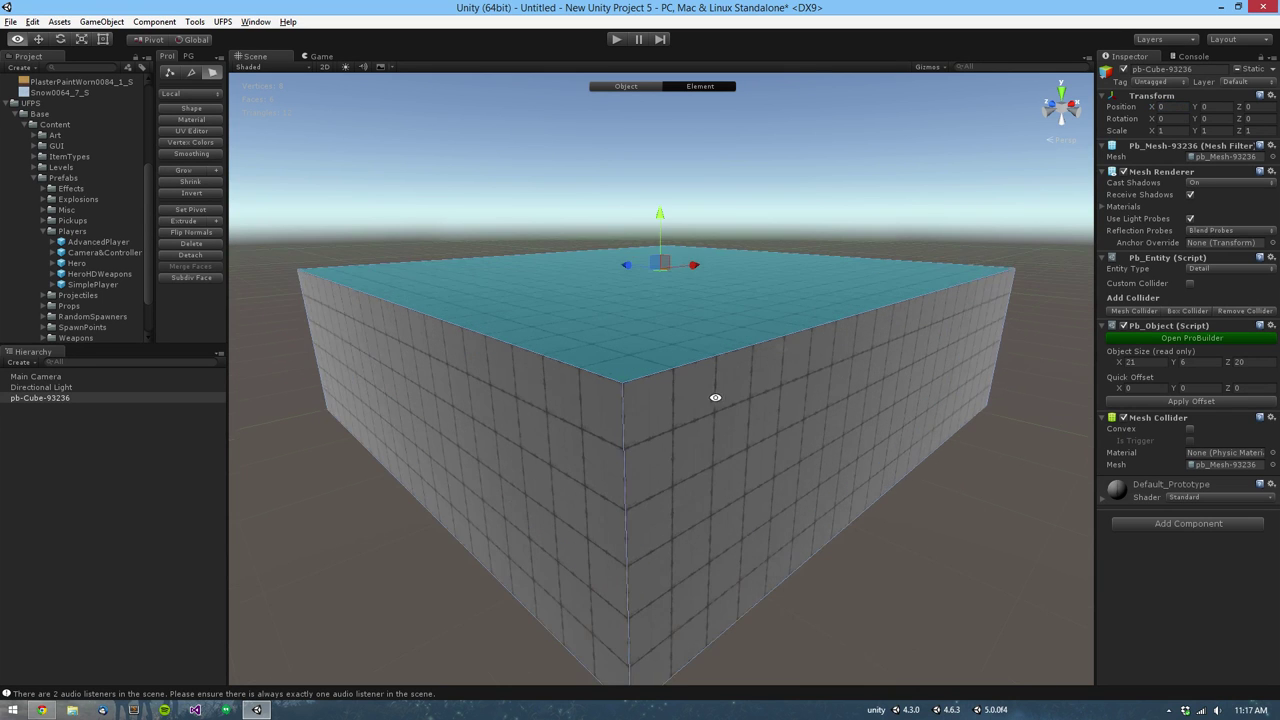
{"action": "middle_click_drag", "start_coordinate": [615, 417], "coordinate": [704, 385], "text": "alt"}
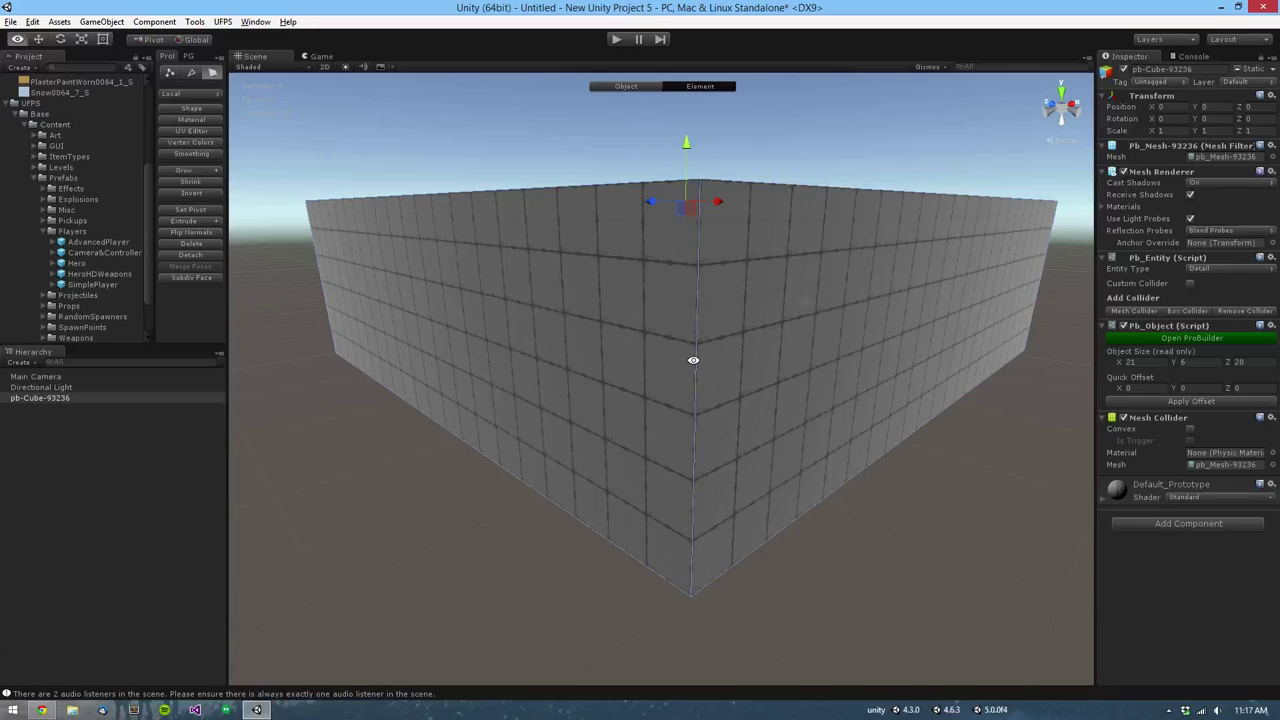
{"action": "left_click_drag", "start_coordinate": [692, 361], "coordinate": [378, 289], "text": "alt"}
Step: Flip the normals of all the block's faces inward to make a room, and select its floor face
{"action": "scroll", "coordinate": [697, 393], "scroll_direction": "down", "scroll_amount": 3}
{"action": "scroll", "coordinate": [708, 344], "scroll_direction": "down", "scroll_amount": 3}
{"action": "key", "text": "ctrl+a"}
{"action": "left_click_drag", "start_coordinate": [820, 390], "coordinate": [894, 431], "text": "alt"}
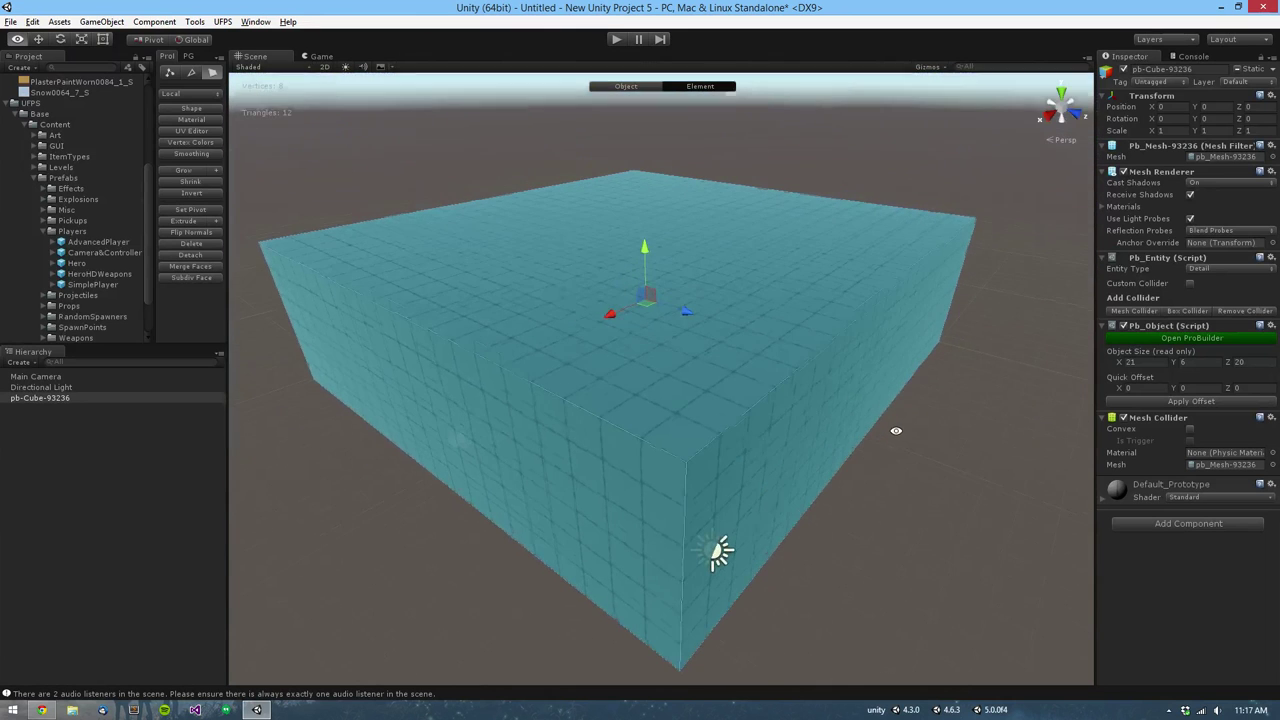
{"action": "key", "text": "alt+n"}
{"action": "left_click_drag", "start_coordinate": [646, 400], "coordinate": [767, 416], "text": "alt"}
{"action": "left_click", "coordinate": [645, 429]}
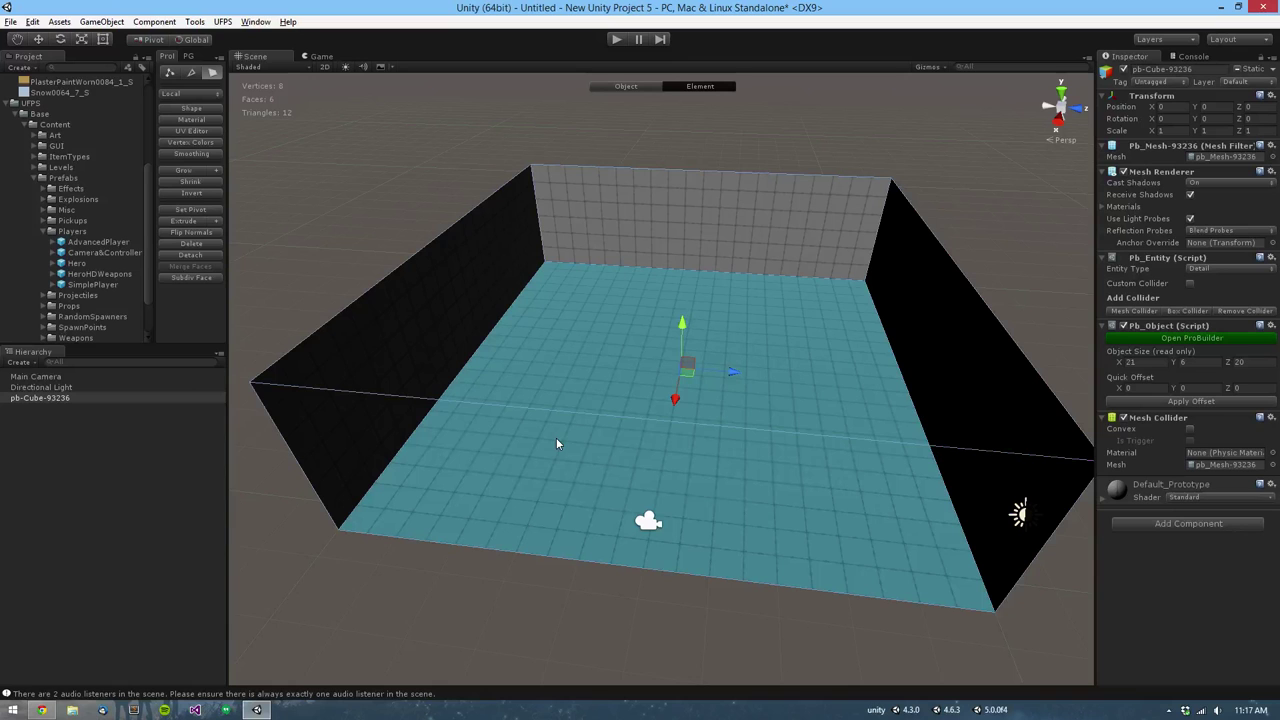
Step: Select all faces of the room and flip their normals outward and back inward
{"action": "key", "text": "ctrl+a"}
{"action": "left_click_drag", "start_coordinate": [557, 440], "coordinate": [531, 423], "text": "alt"}
{"action": "scroll", "coordinate": [531, 423], "scroll_direction": "up", "scroll_amount": 4}
{"action": "left_click_drag", "start_coordinate": [725, 425], "coordinate": [607, 404], "text": "alt"}
{"action": "middle_click_drag", "start_coordinate": [631, 409], "coordinate": [626, 434]}
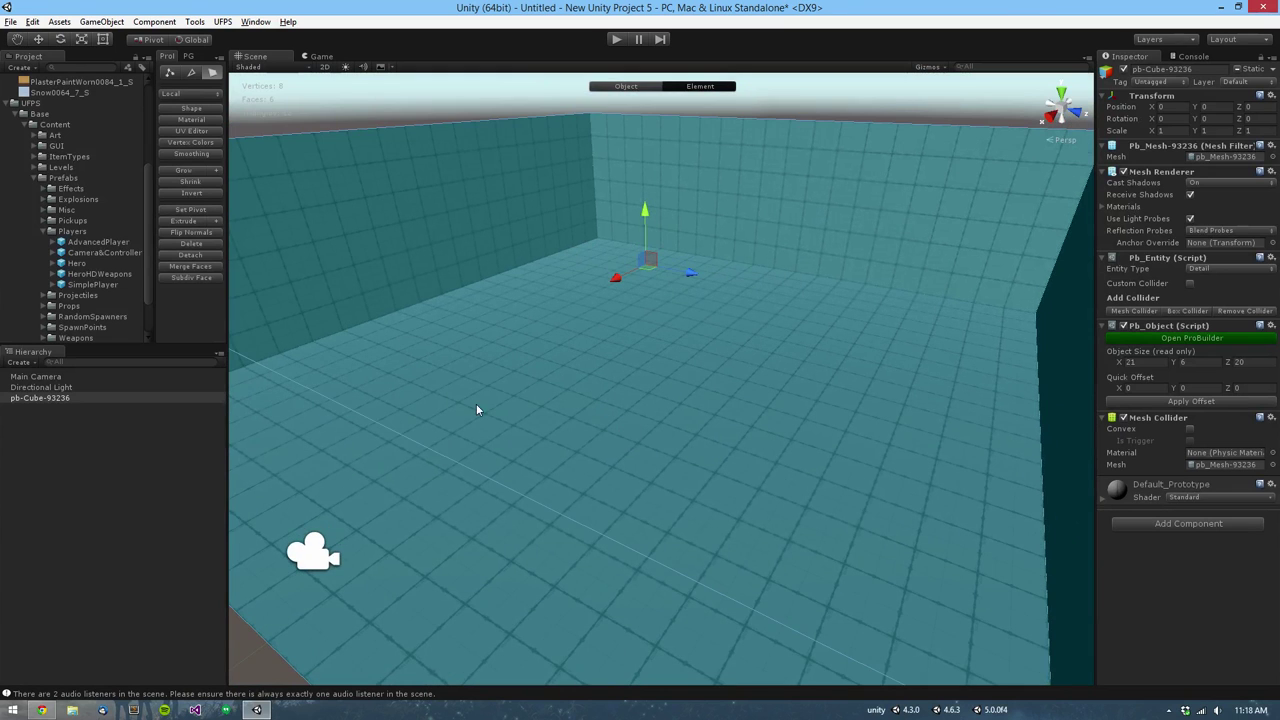
{"action": "left_click", "coordinate": [205, 234]}
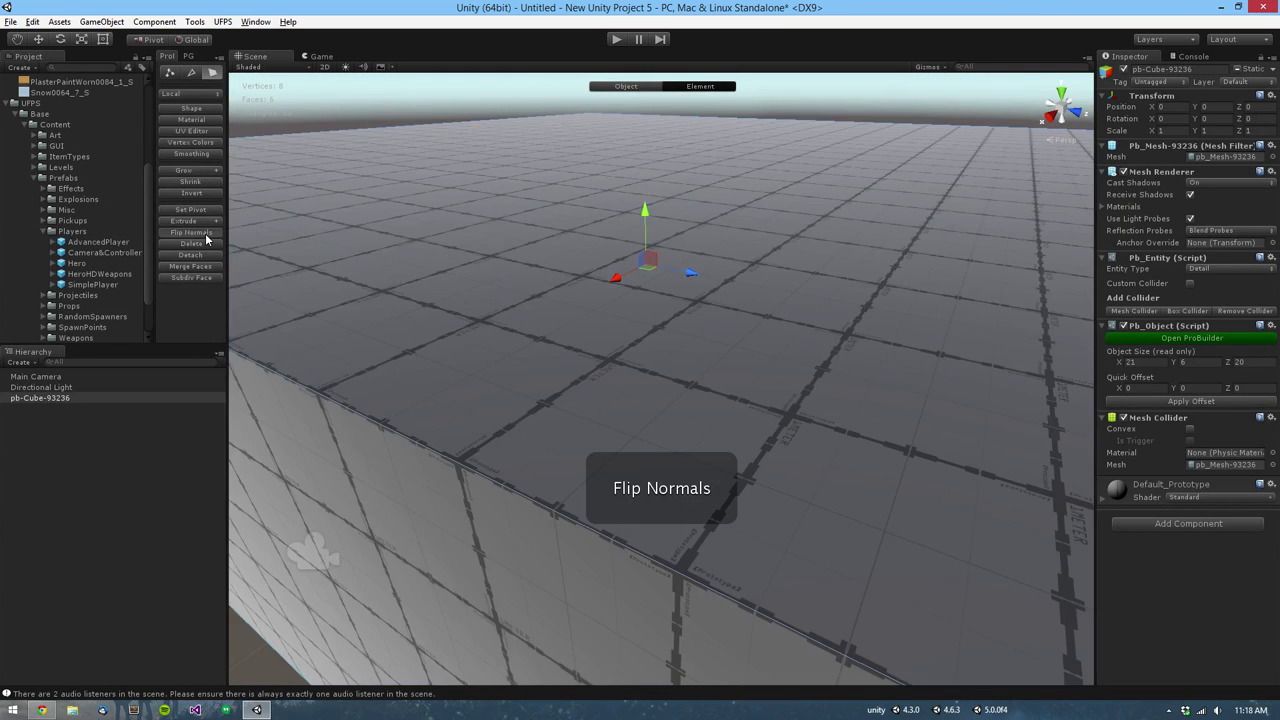
{"action": "left_click", "coordinate": [206, 235]}
{"action": "left_click_drag", "start_coordinate": [529, 351], "coordinate": [741, 513], "text": "alt"}
{"action": "left_click", "coordinate": [716, 388]}
{"action": "scroll", "coordinate": [884, 446], "scroll_direction": "down", "scroll_amount": 5, "text": "alt"}
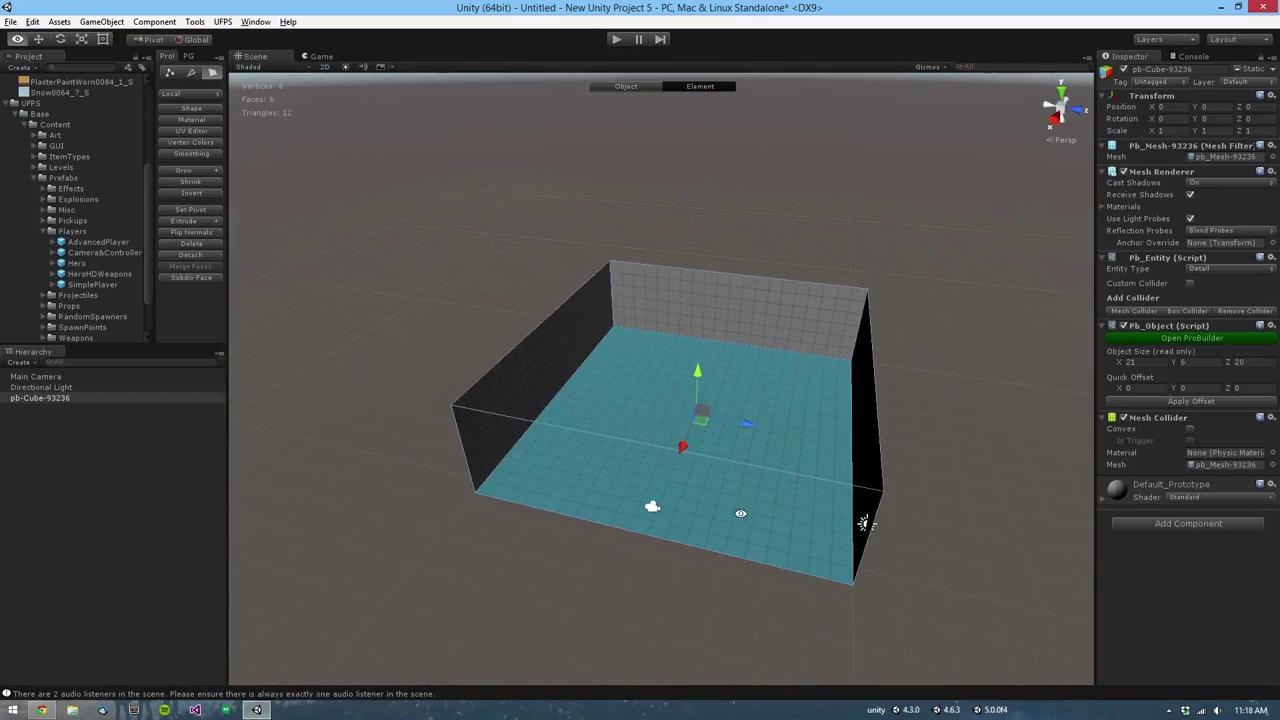
Step: Turn on scene lighting in the Scene view and delete the existing directional light
{"action": "left_click", "coordinate": [346, 68]}
{"action": "left_click_drag", "start_coordinate": [688, 456], "coordinate": [623, 520], "text": "alt"}
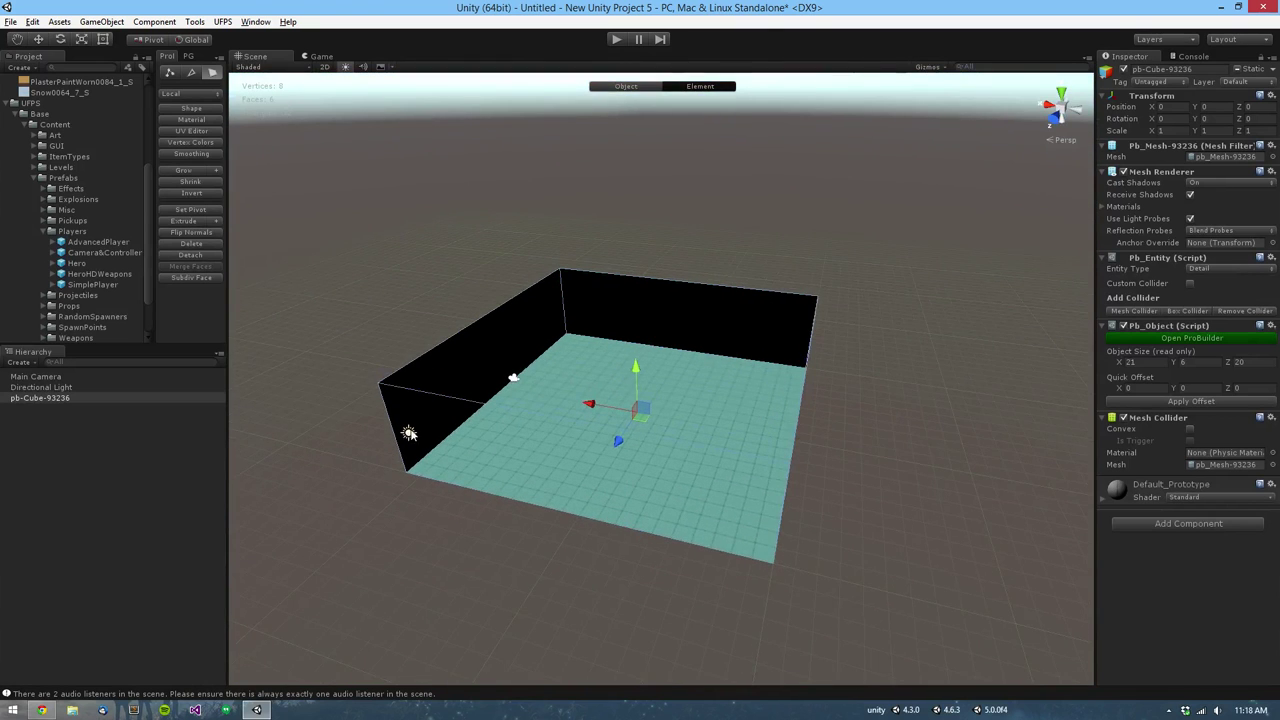
{"action": "left_click", "coordinate": [409, 432]}
{"action": "left_click_drag", "start_coordinate": [413, 436], "coordinate": [492, 266]}
{"action": "left_click_drag", "start_coordinate": [468, 368], "coordinate": [945, 408], "text": "alt"}
{"action": "key", "text": "Delete"}
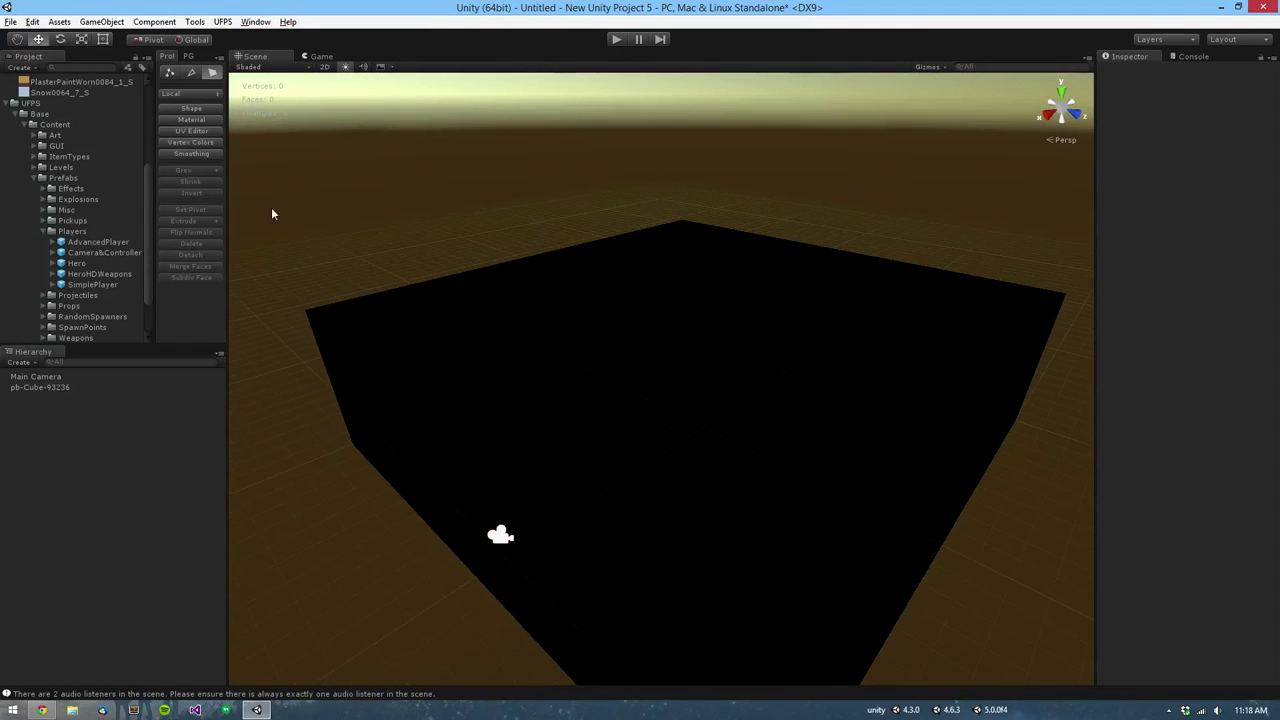
Step: Add a point light to the scene
{"action": "left_click", "coordinate": [101, 21]}
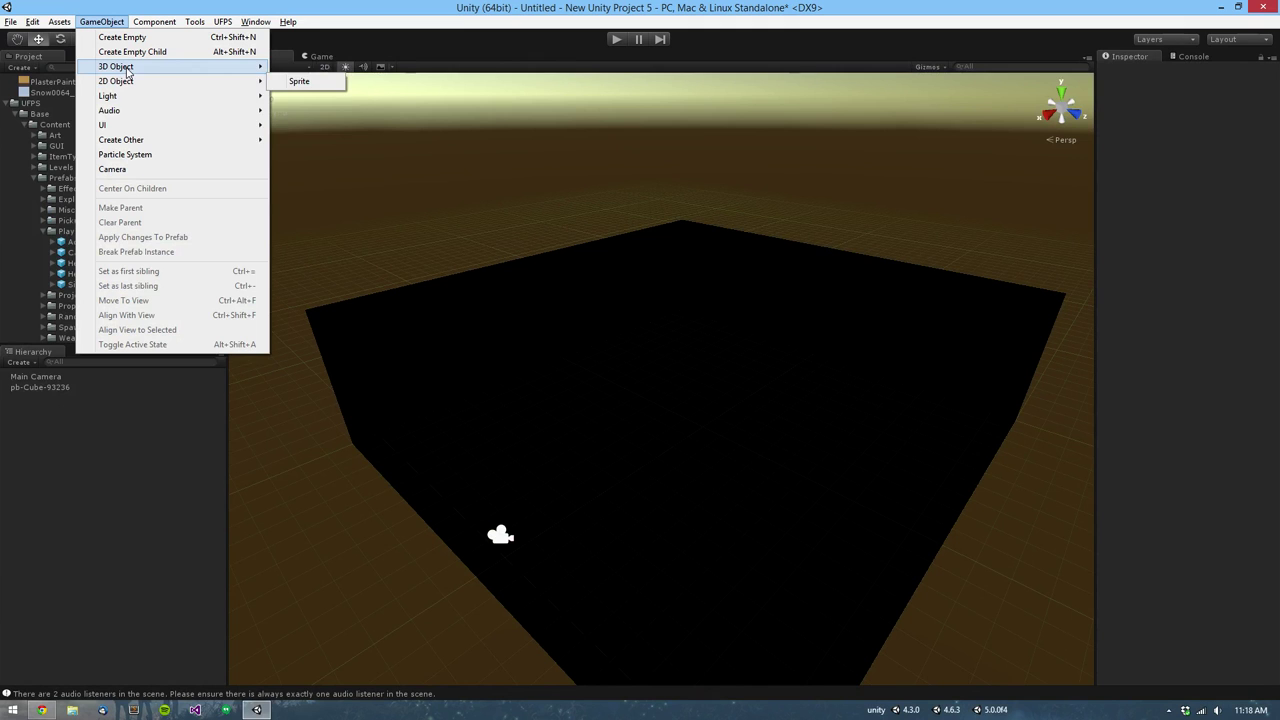
{"action": "mouse_move", "coordinate": [264, 68]}
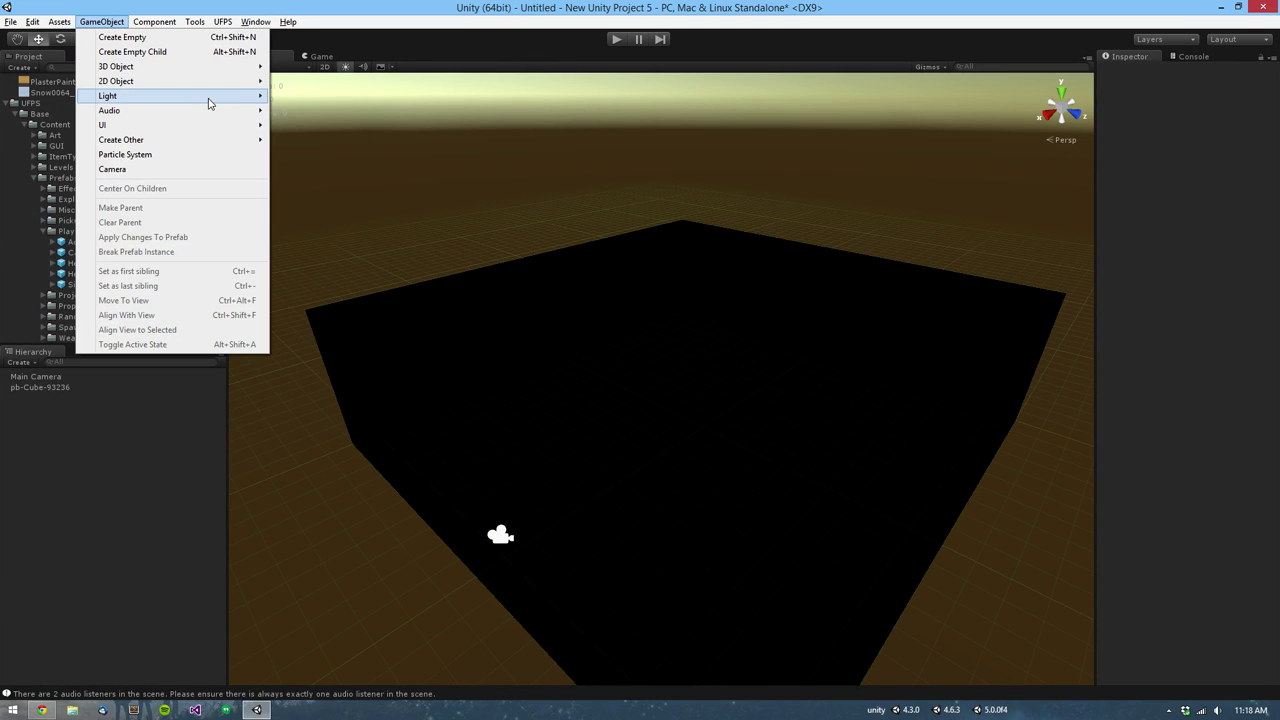
{"action": "mouse_move", "coordinate": [210, 97]}
{"action": "left_click", "coordinate": [328, 110]}
{"action": "scroll", "coordinate": [671, 307], "scroll_direction": "up", "scroll_amount": 3}
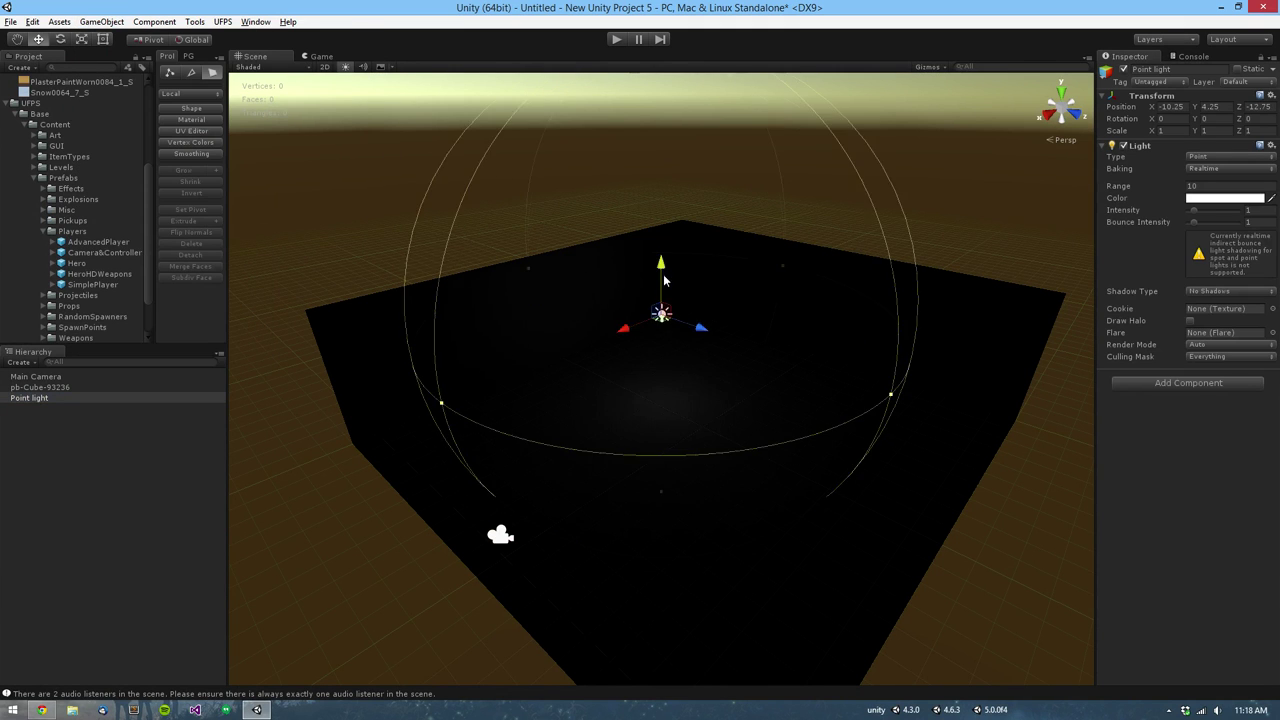
Step: Move the point light inside the room to about X -10.25, Y 2.5, Z -9.25
{"action": "left_click_drag", "start_coordinate": [671, 307], "coordinate": [674, 288]}
{"action": "key", "text": "f"}
{"action": "left_click_drag", "start_coordinate": [563, 420], "coordinate": [655, 372], "text": "alt"}
{"action": "right_click_drag", "start_coordinate": [655, 372], "coordinate": [831, 443], "text": "alt"}
{"action": "left_click_drag", "start_coordinate": [772, 442], "coordinate": [760, 497], "text": "alt"}
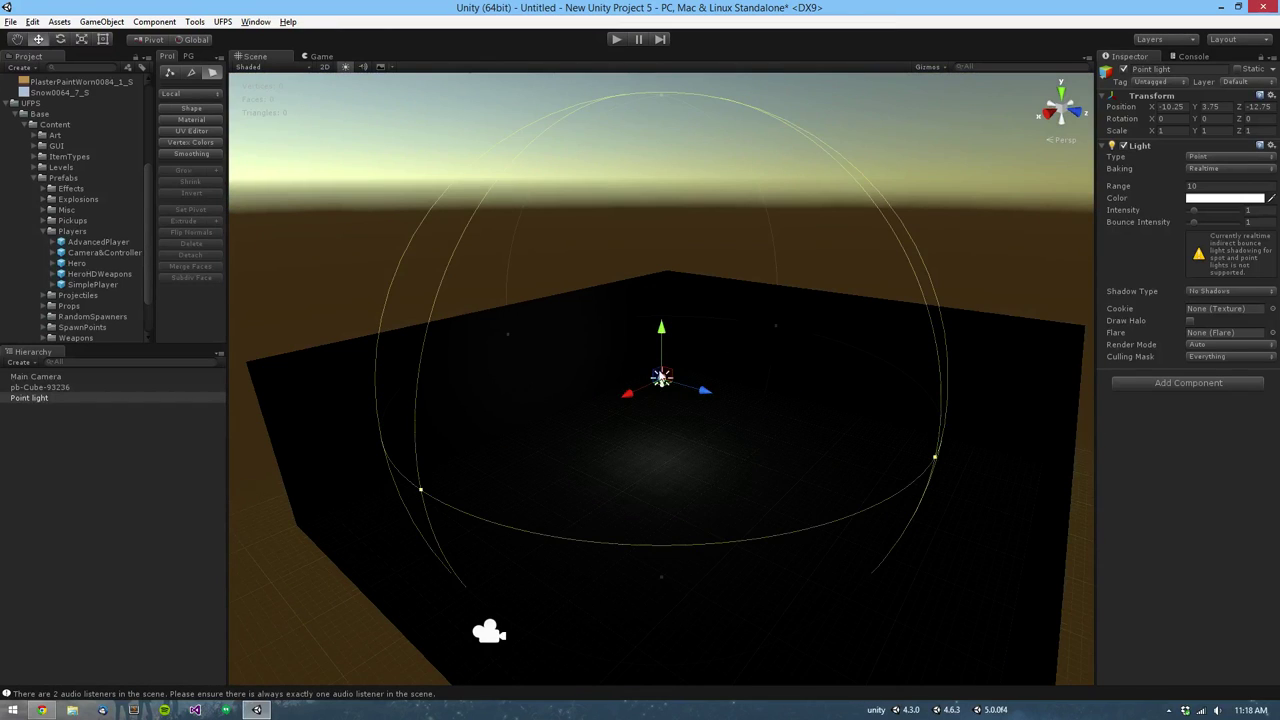
{"action": "left_click_drag", "start_coordinate": [670, 376], "coordinate": [746, 431]}
Step: Add a new directional light to the scene
{"action": "left_click", "coordinate": [50, 22]}
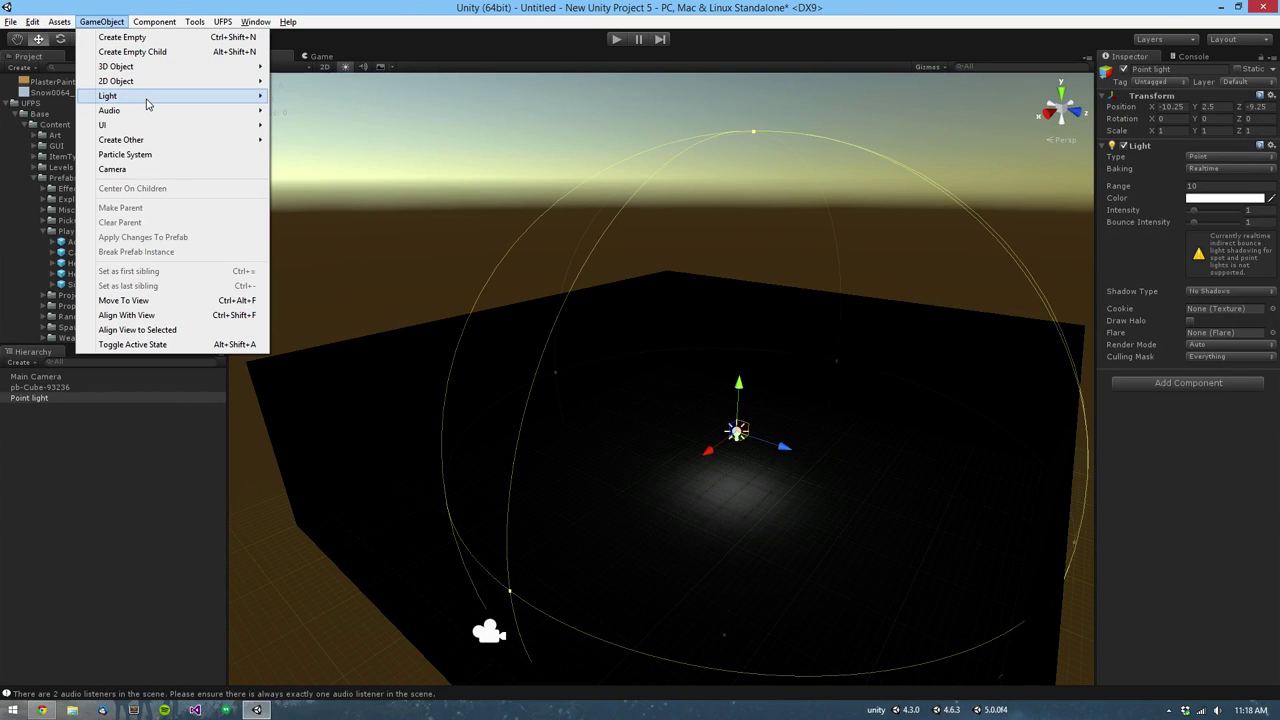
{"action": "mouse_move", "coordinate": [155, 97]}
{"action": "left_click", "coordinate": [320, 97]}
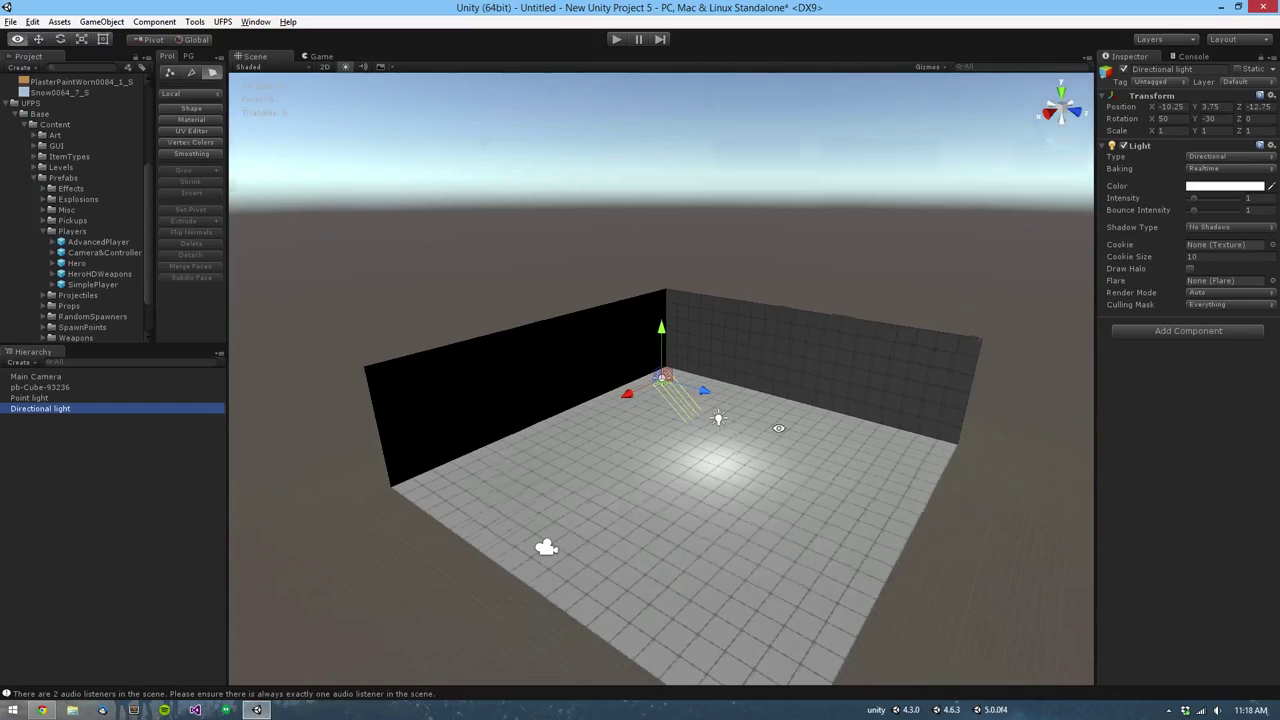
Step: Set the directional light's color to light grey, RGB 202, and its intensity to 0.4
{"action": "left_click", "coordinate": [1206, 188]}
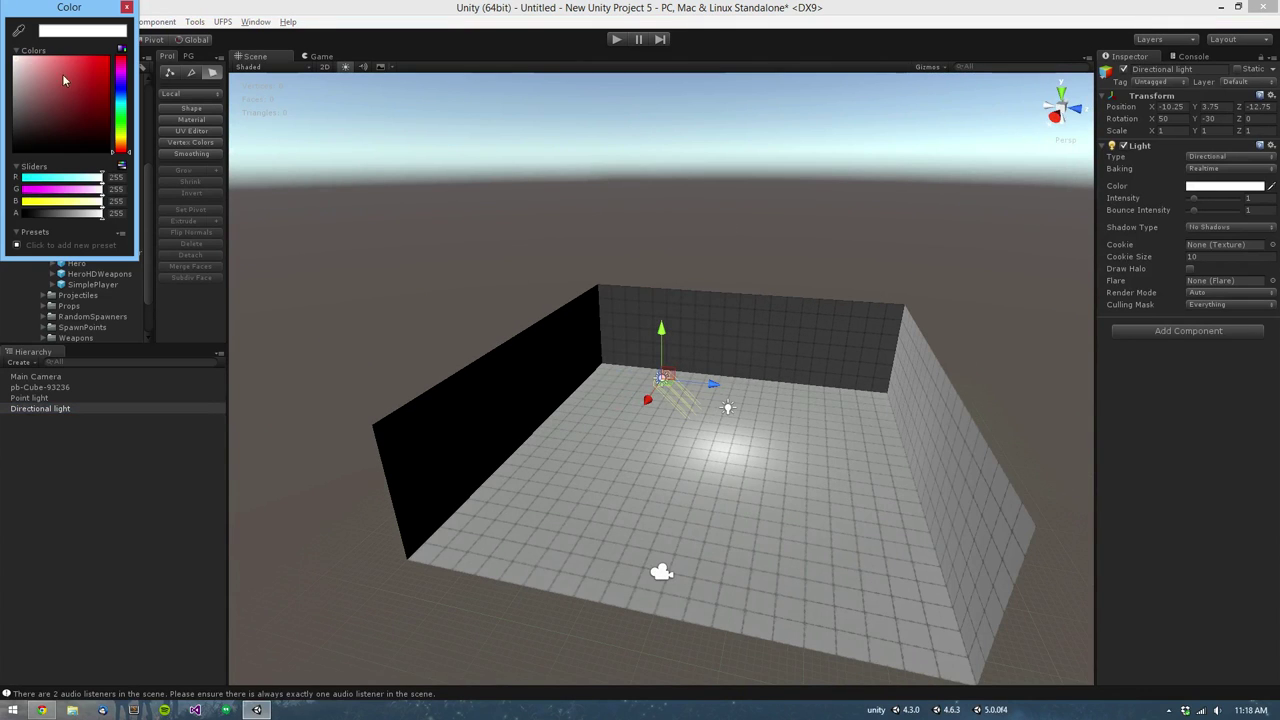
{"action": "left_click_drag", "start_coordinate": [15, 65], "coordinate": [10, 83]}
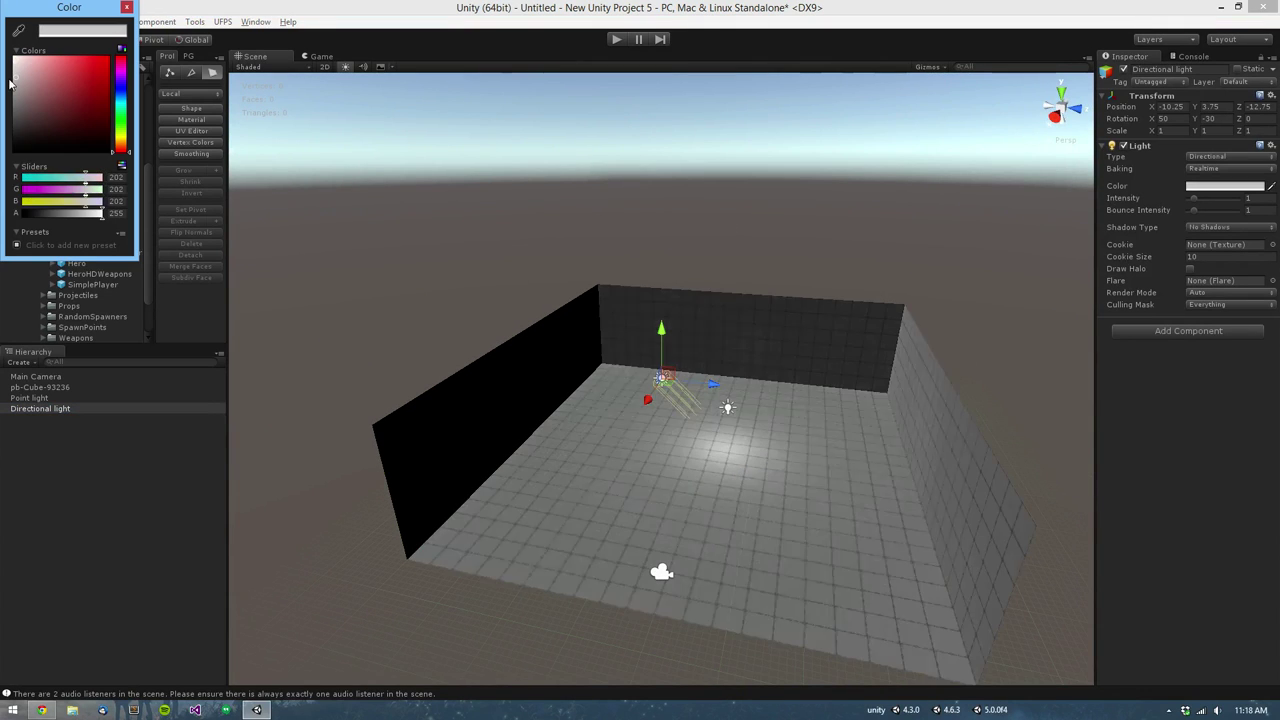
{"action": "left_click", "coordinate": [128, 7]}
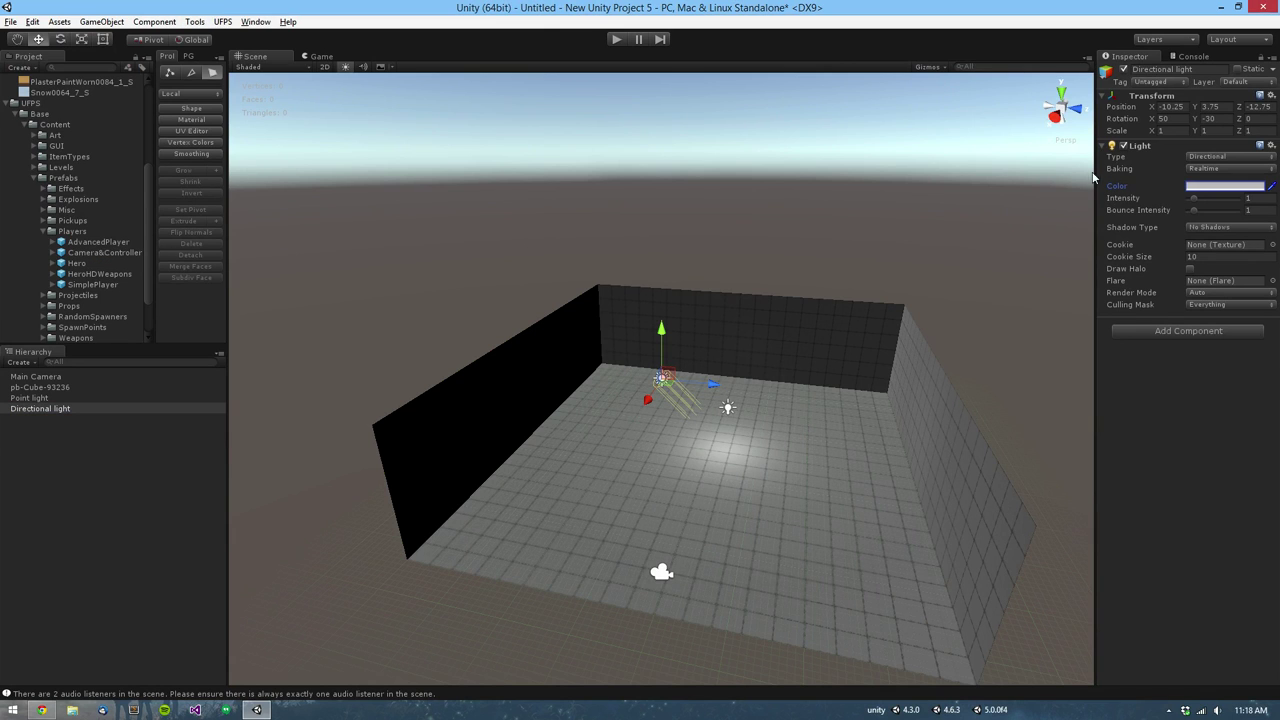
{"action": "left_click_drag", "start_coordinate": [1199, 194], "coordinate": [1188, 195]}
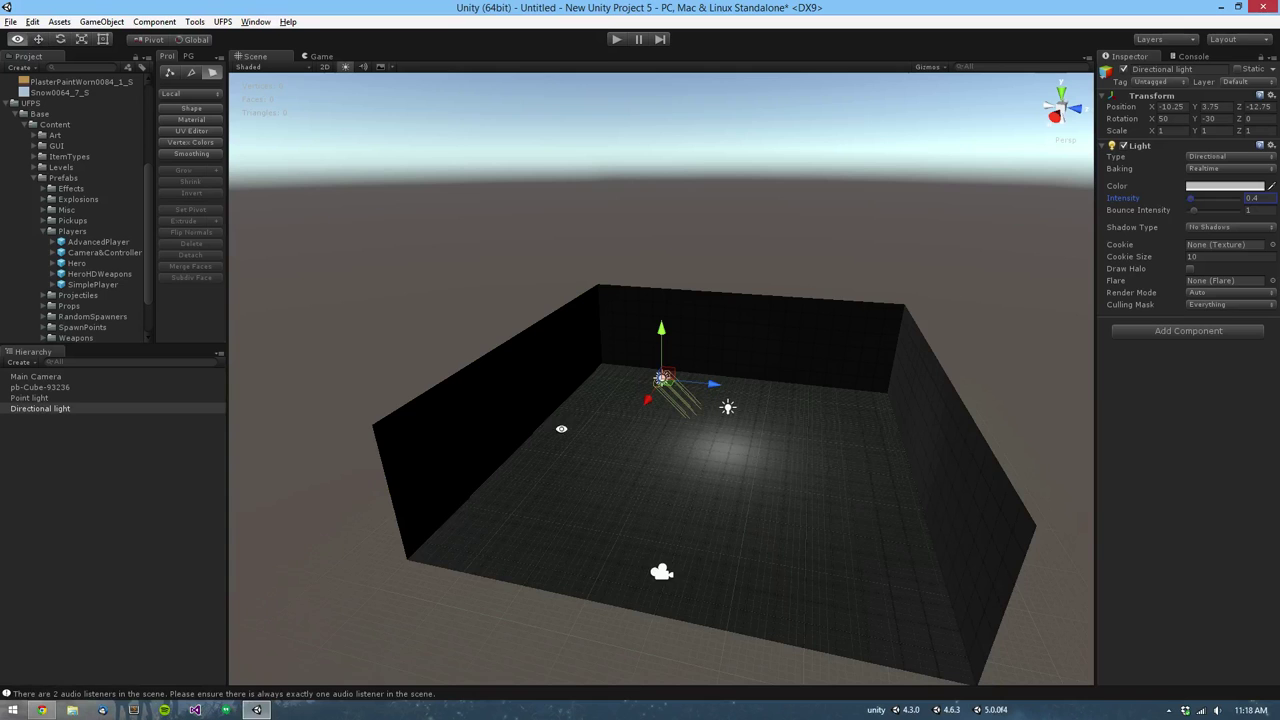
Step: Set the point light's range to about 35.32 and its intensity to 1
{"action": "scroll", "coordinate": [740, 469], "scroll_direction": "up", "scroll_amount": 3, "text": "alt"}
{"action": "left_click_drag", "start_coordinate": [740, 469], "coordinate": [660, 357], "text": "alt"}
{"action": "right_click_drag", "start_coordinate": [660, 357], "coordinate": [846, 383], "text": "alt"}
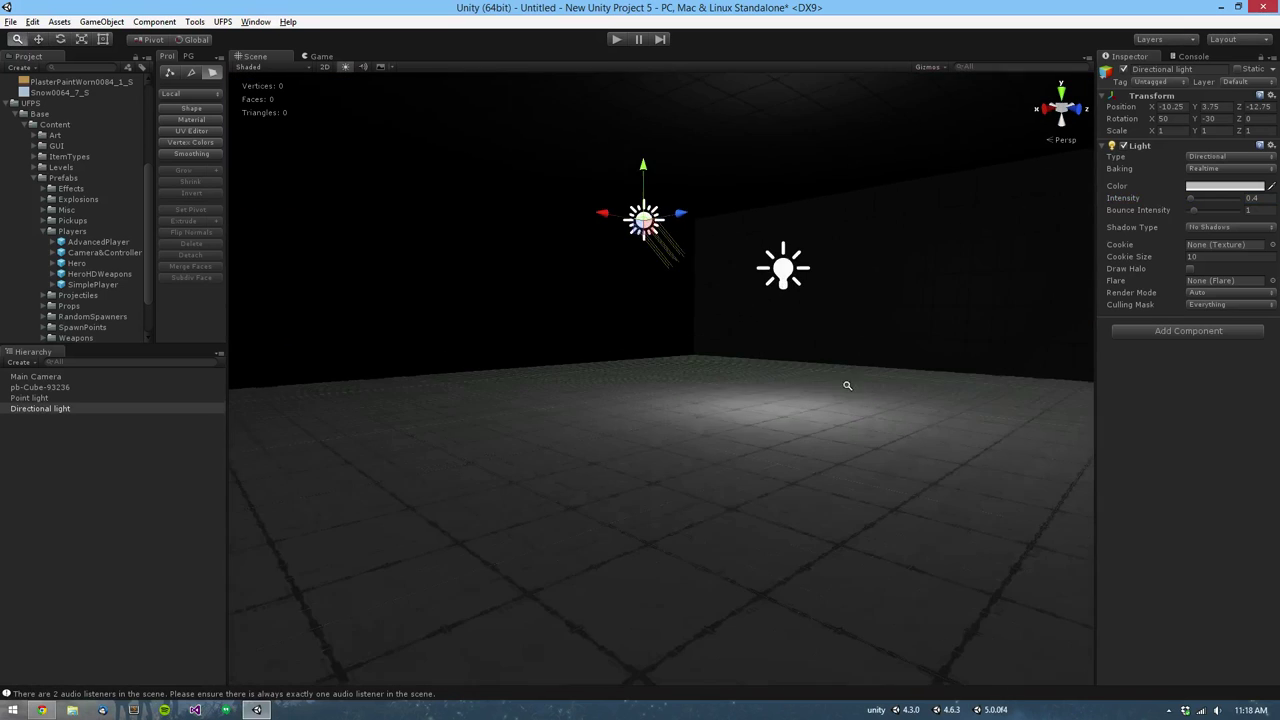
{"action": "left_click_drag", "start_coordinate": [807, 361], "coordinate": [711, 442], "text": "alt"}
{"action": "left_click", "coordinate": [791, 297]}
{"action": "scroll", "coordinate": [785, 353], "scroll_direction": "down", "scroll_amount": 3}
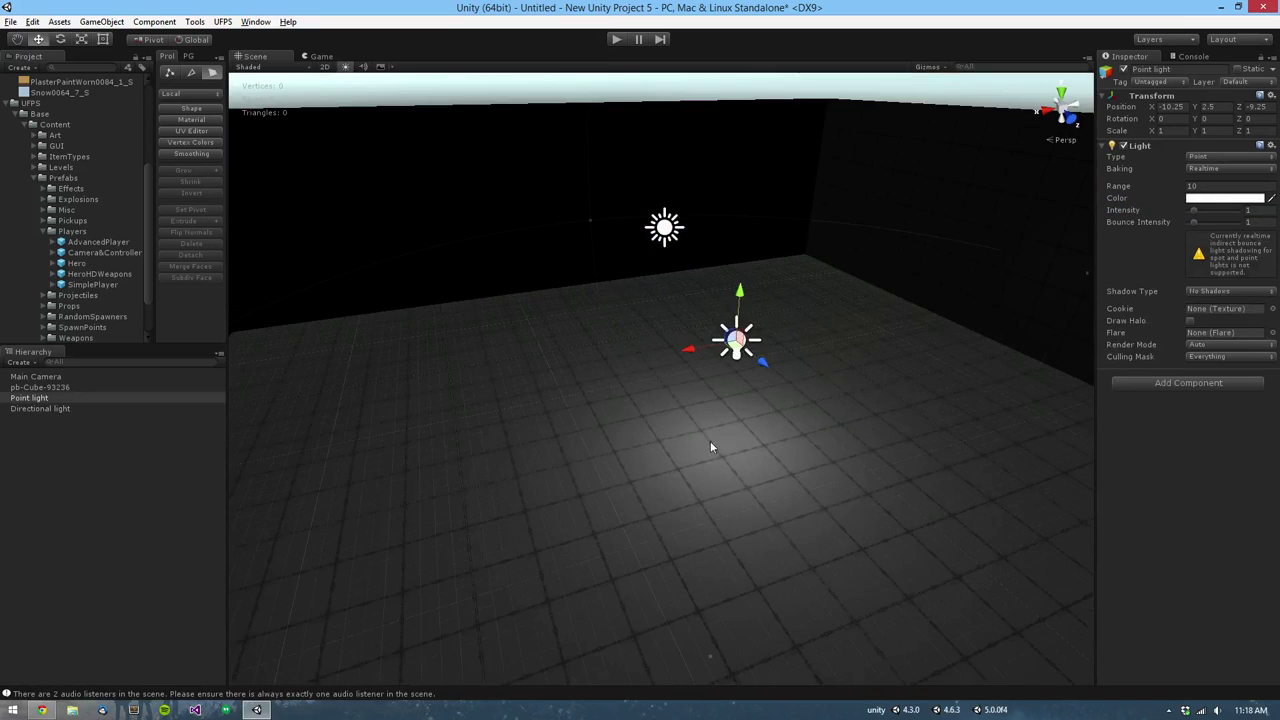
{"action": "mouse_move", "coordinate": [1190, 214]}
{"action": "left_mouse_down"}
{"action": "mouse_move", "coordinate": [1225, 214]}
{"action": "mouse_move", "coordinate": [1200, 211]}
{"action": "left_mouse_up"}
{"action": "left_click_drag", "start_coordinate": [1180, 188], "coordinate": [381, 275]}
{"action": "left_click_drag", "start_coordinate": [528, 436], "coordinate": [415, 377], "text": "alt"}
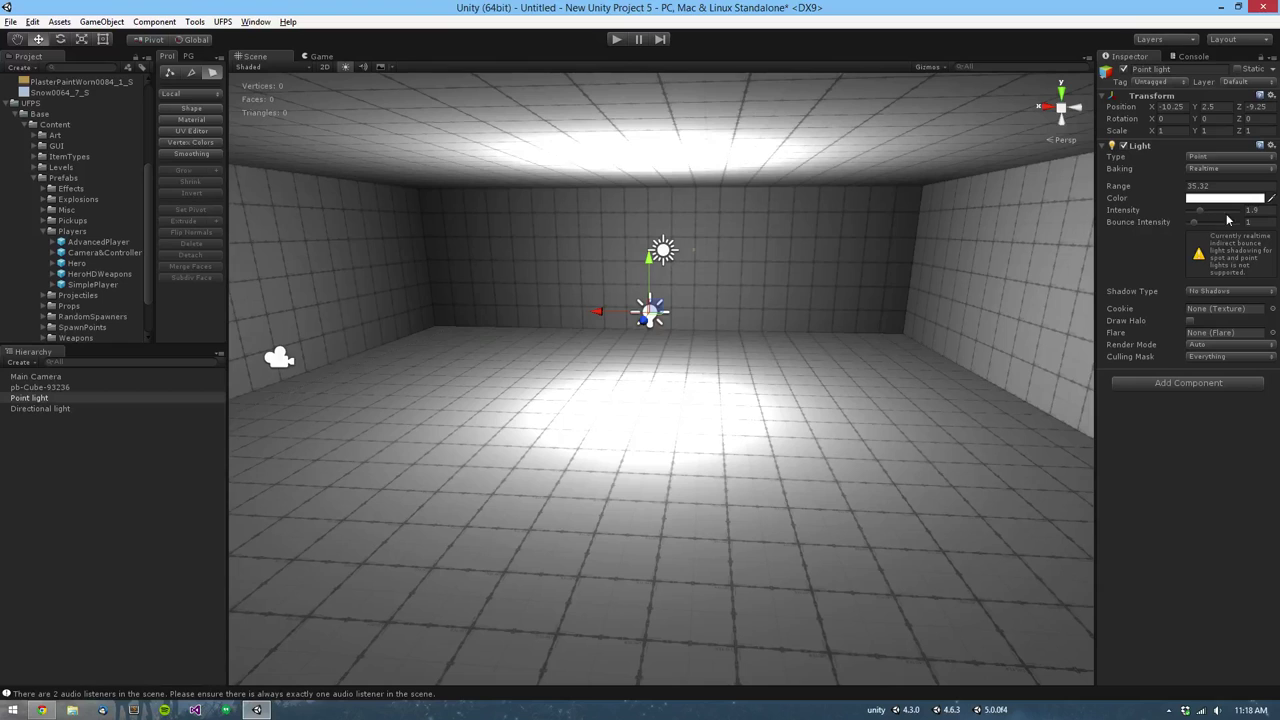
{"action": "left_click_drag", "start_coordinate": [1201, 214], "coordinate": [1196, 214]}
{"action": "left_click_drag", "start_coordinate": [741, 437], "coordinate": [374, 426], "text": "alt"}
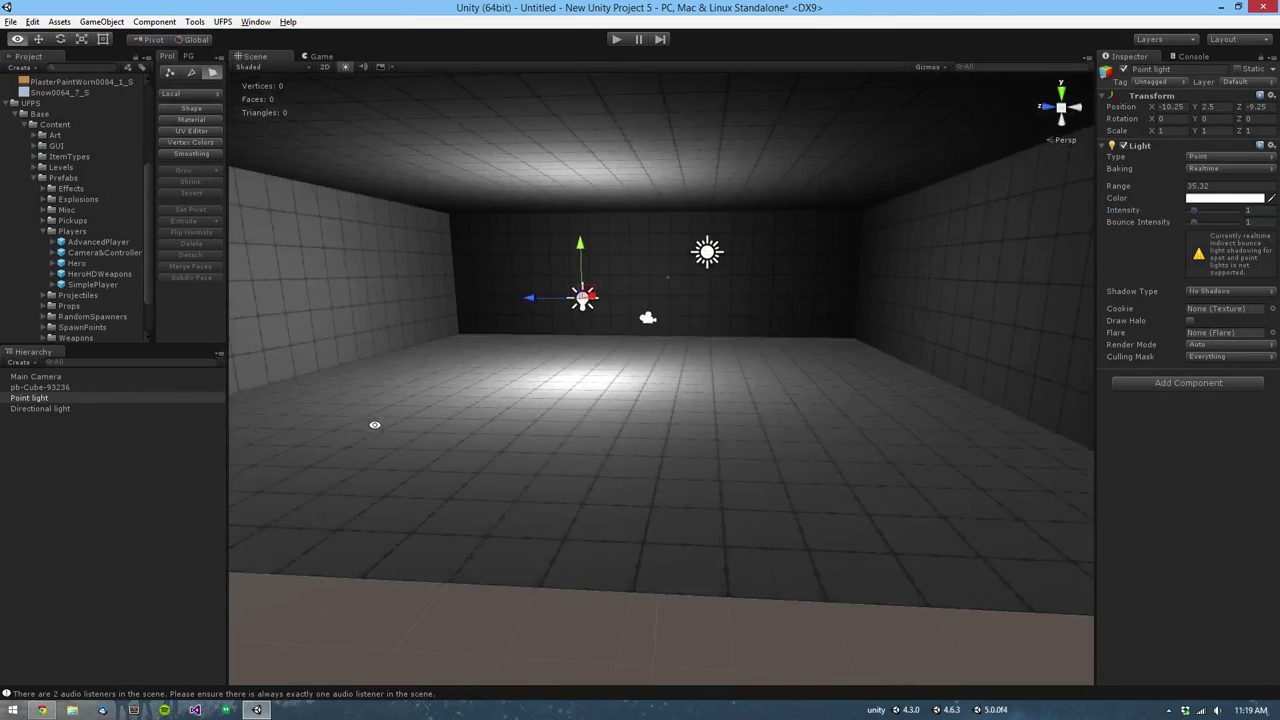
Step: Delete the Main Camera from the scene
{"action": "left_click_drag", "start_coordinate": [694, 408], "coordinate": [537, 426], "text": "alt"}
{"action": "left_click_drag", "start_coordinate": [675, 430], "coordinate": [540, 355], "text": "alt"}
{"action": "right_click_drag", "start_coordinate": [540, 355], "coordinate": [580, 362]}
{"action": "left_click", "coordinate": [300, 385]}
{"action": "key", "text": "Delete"}
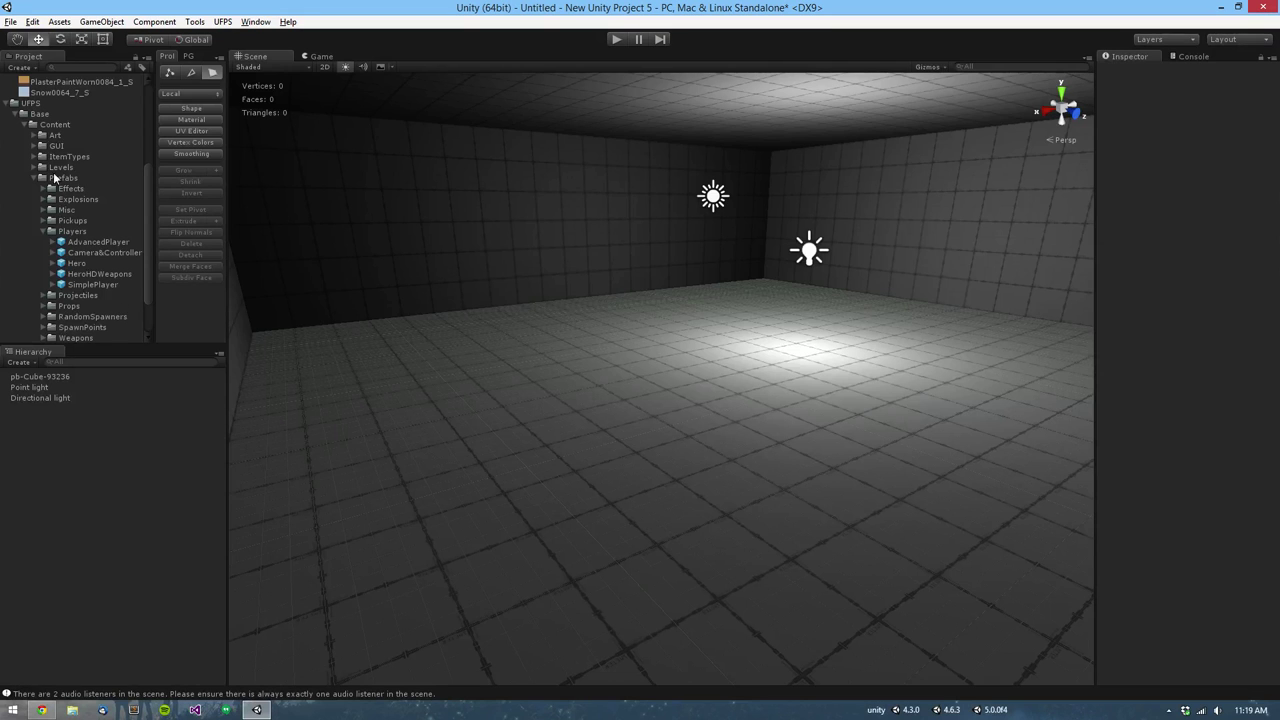
Step: Place the SimplePlayer prefab in the room and raise it above the floor, at about X -5.25, Y 1.25, Z -7
{"action": "scroll", "coordinate": [60, 170], "scroll_direction": "up", "scroll_amount": 2}
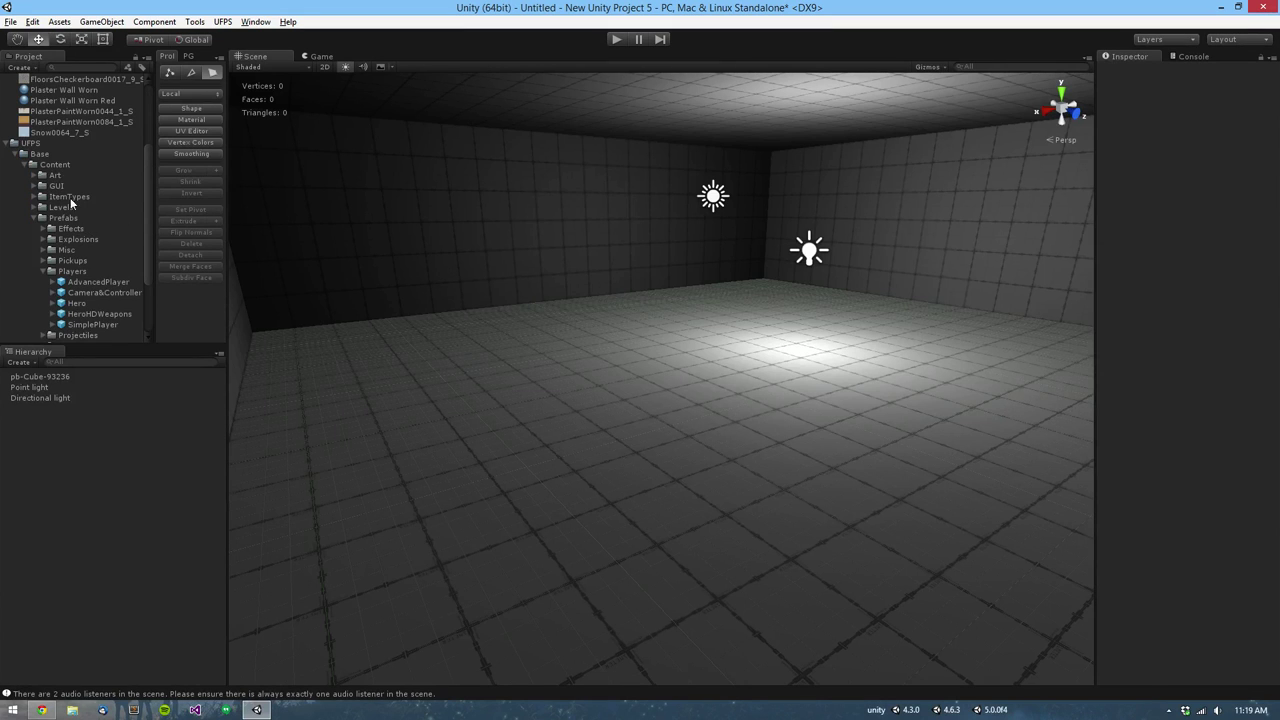
{"action": "scroll", "coordinate": [94, 248], "scroll_direction": "down", "scroll_amount": 2}
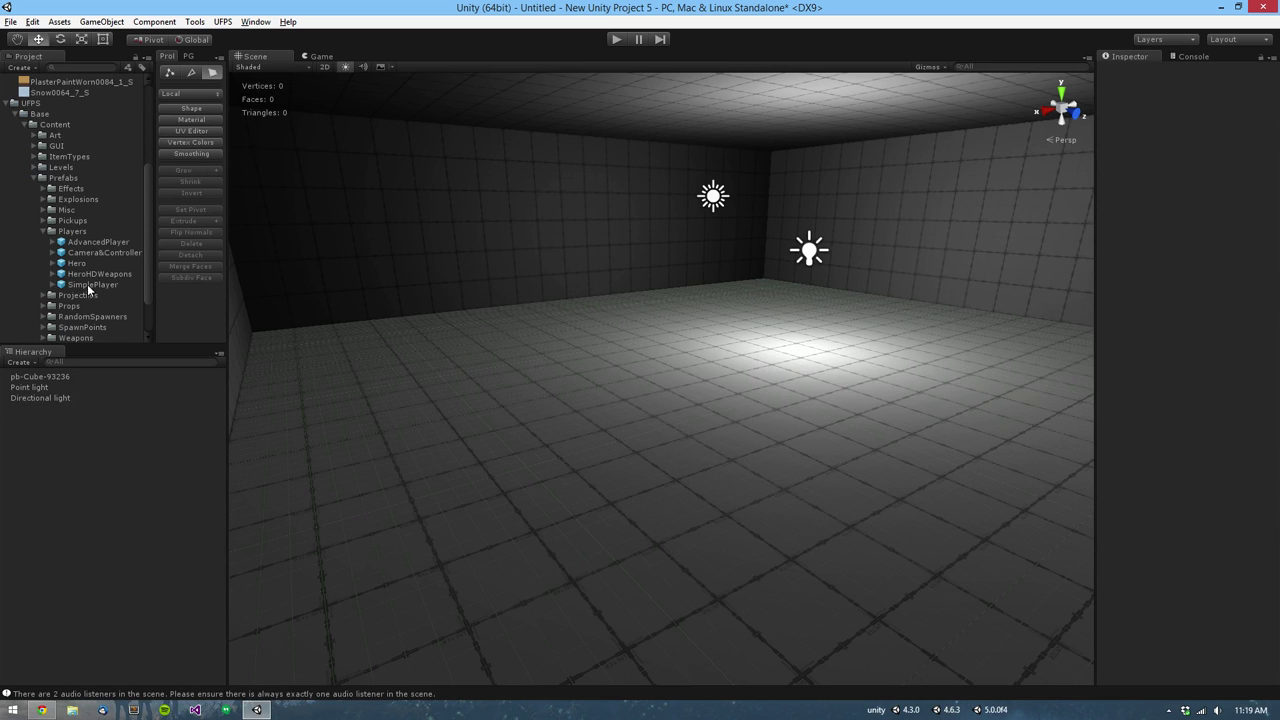
{"action": "left_click_drag", "start_coordinate": [88, 288], "coordinate": [644, 342]}
{"action": "left_click_drag", "start_coordinate": [684, 418], "coordinate": [701, 326]}
{"action": "left_click_drag", "start_coordinate": [751, 458], "coordinate": [678, 470], "text": "alt"}
{"action": "middle_click_drag", "start_coordinate": [679, 470], "coordinate": [671, 470]}
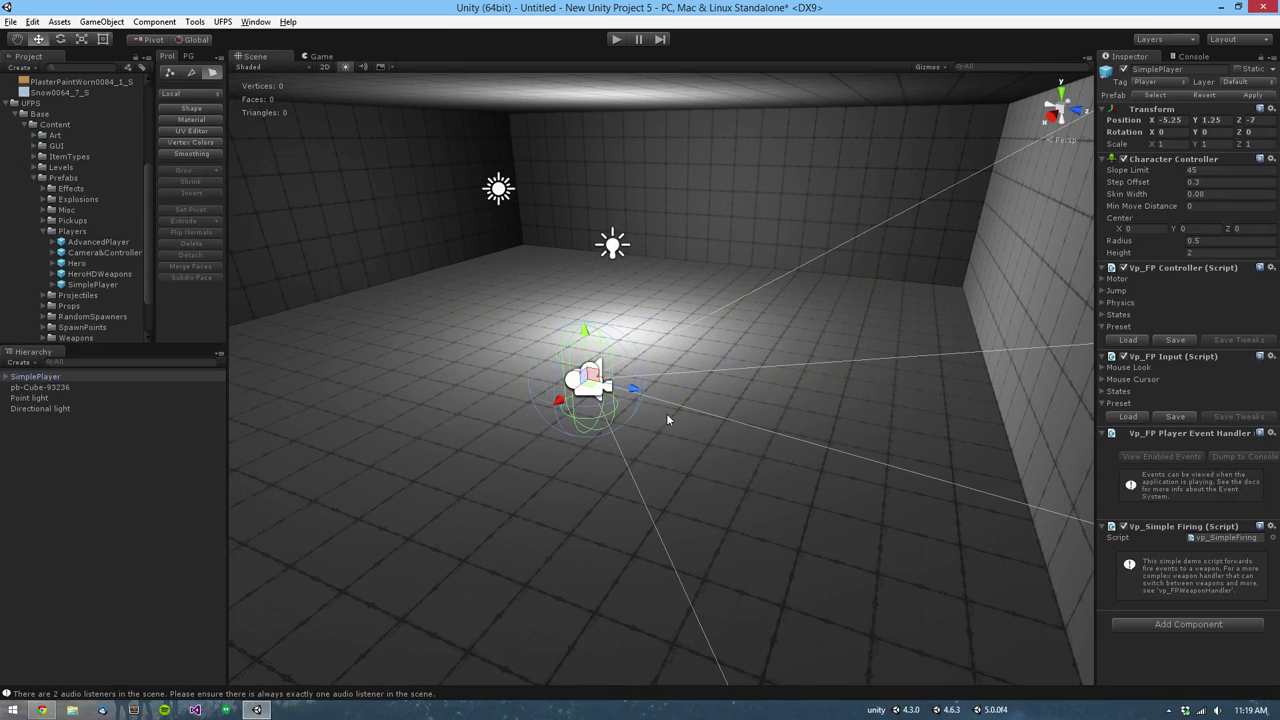
{"action": "left_click_drag", "start_coordinate": [570, 465], "coordinate": [941, 451], "text": "alt"}
{"action": "left_click_drag", "start_coordinate": [942, 338], "coordinate": [846, 397], "text": "alt"}
{"action": "left_click", "coordinate": [841, 246]}
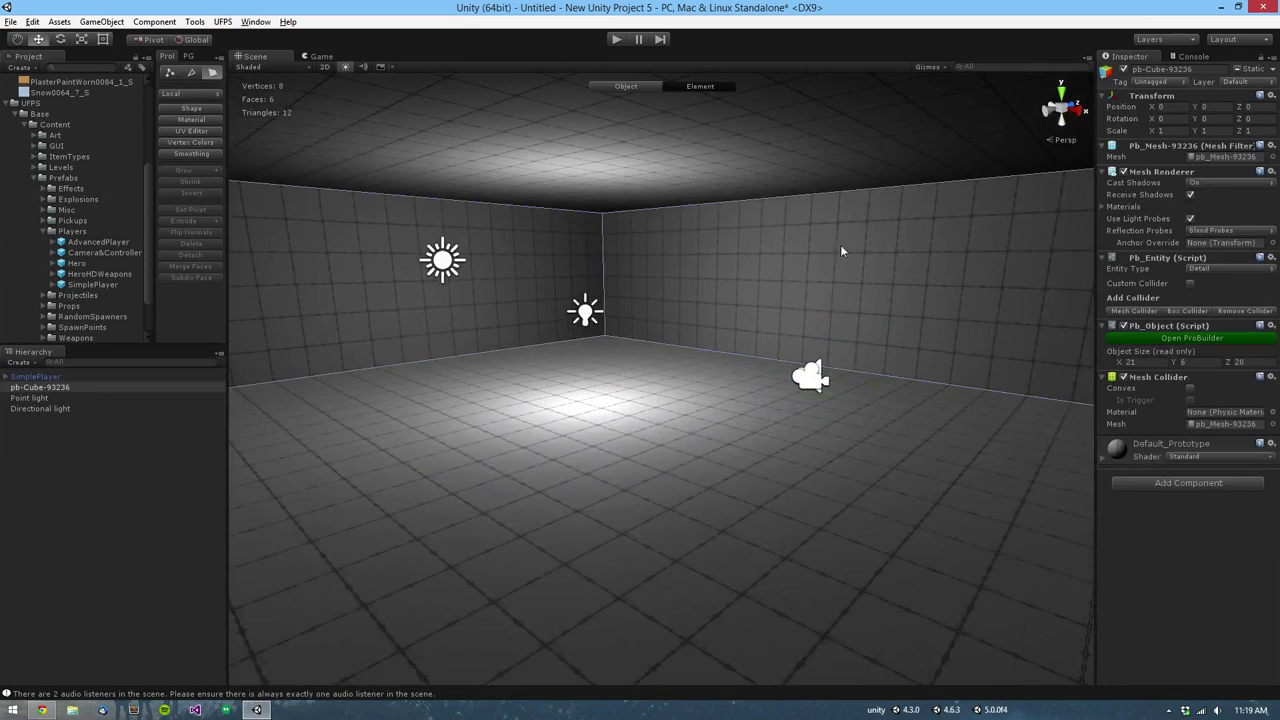
{"action": "left_click_drag", "start_coordinate": [841, 248], "coordinate": [797, 291], "text": "alt"}
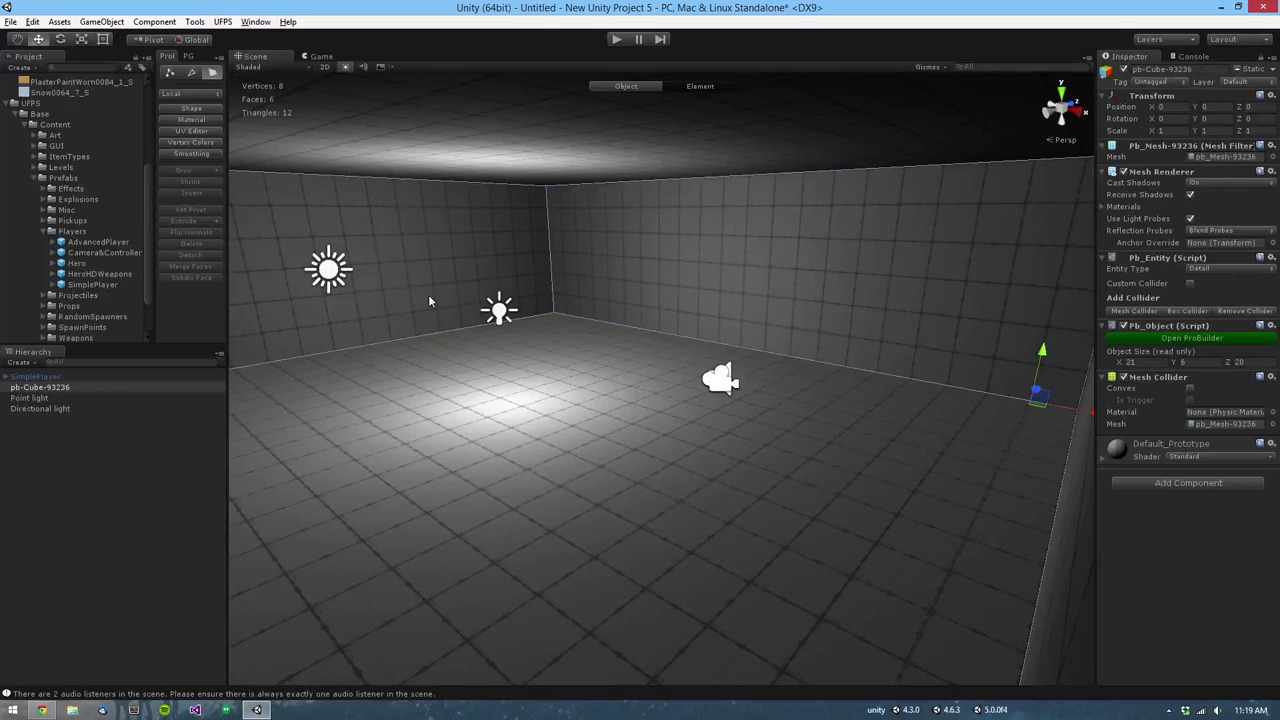
{"action": "left_click_drag", "start_coordinate": [429, 297], "coordinate": [354, 269], "text": "alt"}
{"action": "left_click", "coordinate": [339, 258]}
{"action": "middle_click_drag", "start_coordinate": [431, 300], "coordinate": [541, 316]}
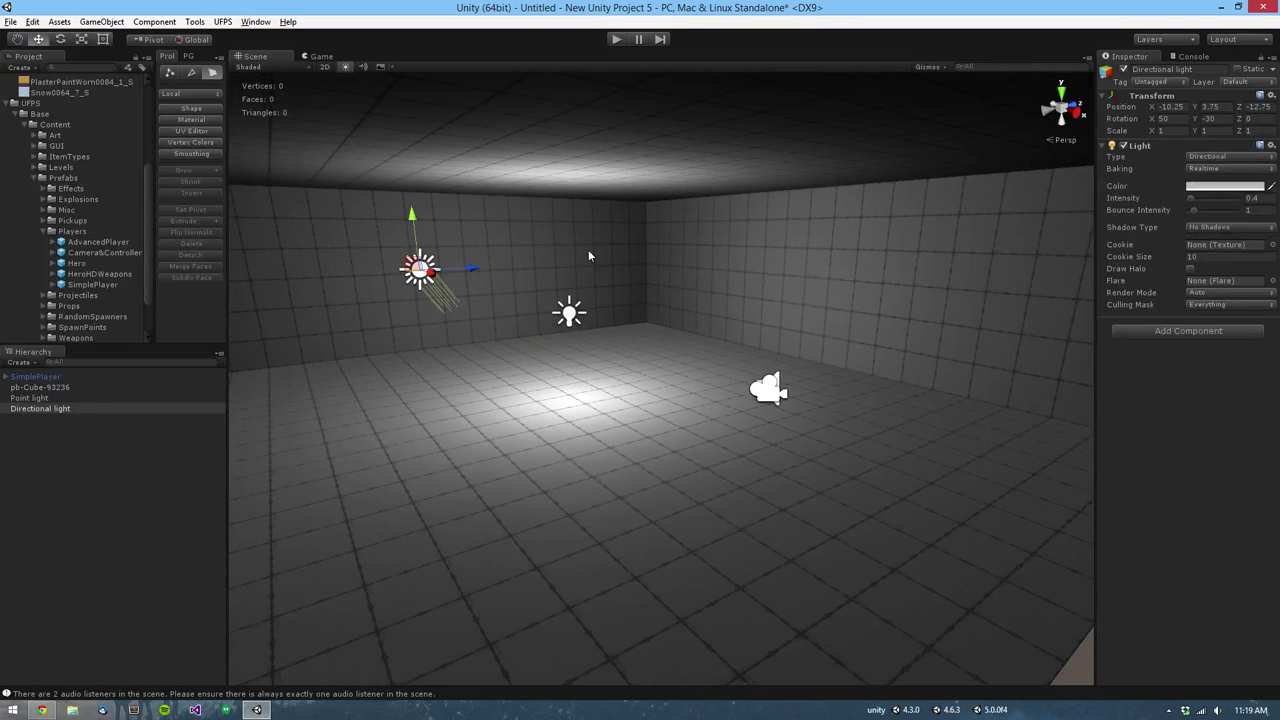
Step: Play-test the scene by walking around the room and firing the pistol, and stop the game
{"action": "left_click", "coordinate": [618, 40]}
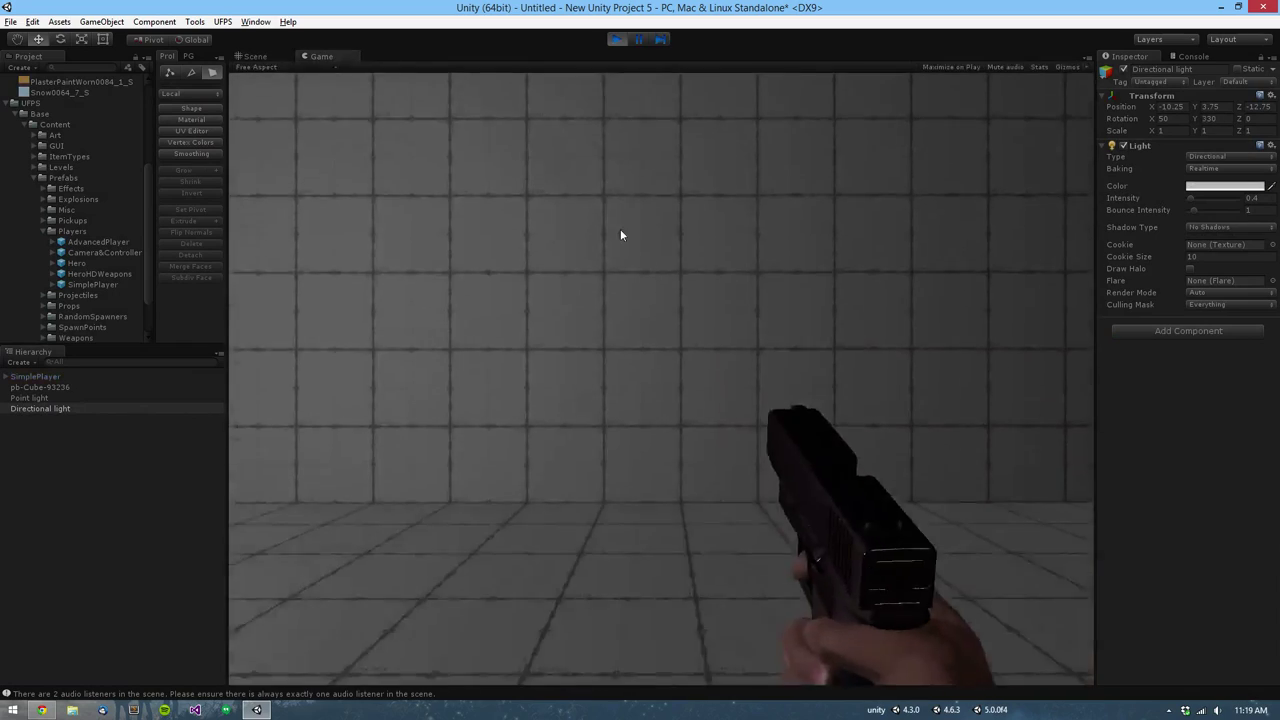
{"action": "left_click", "coordinate": [620, 230]}
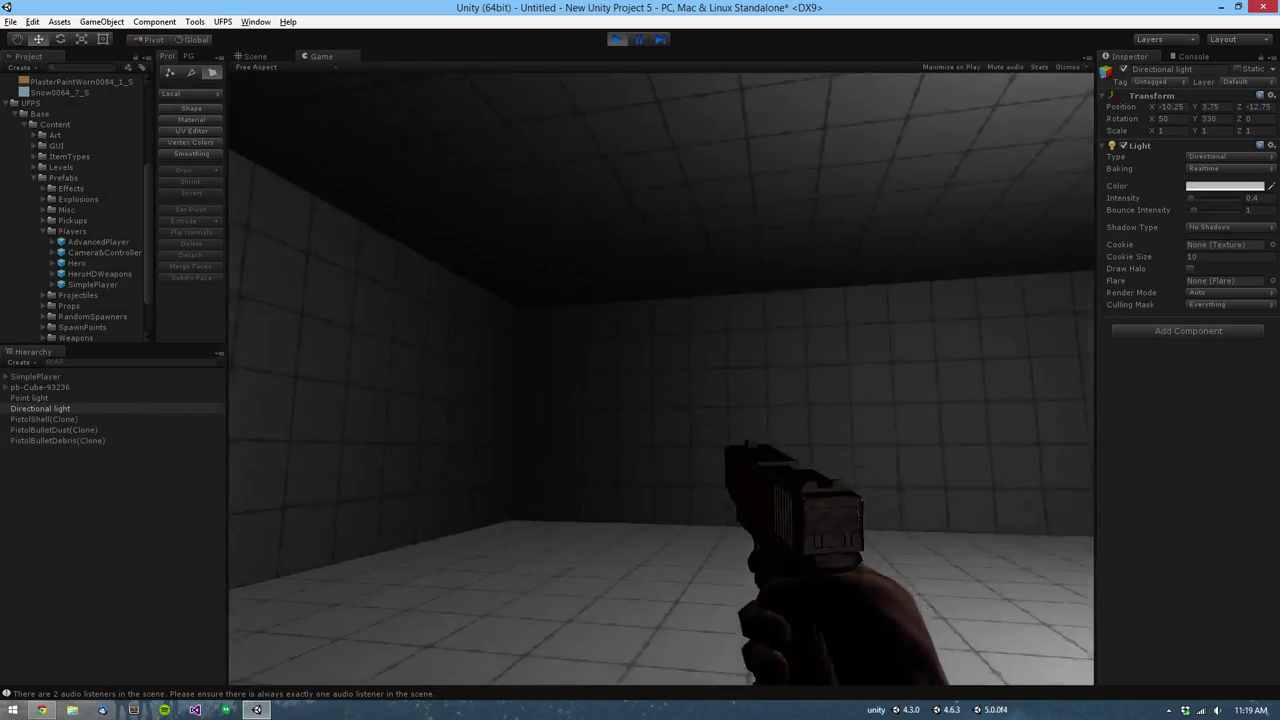
{"action": "key", "text": "w"}
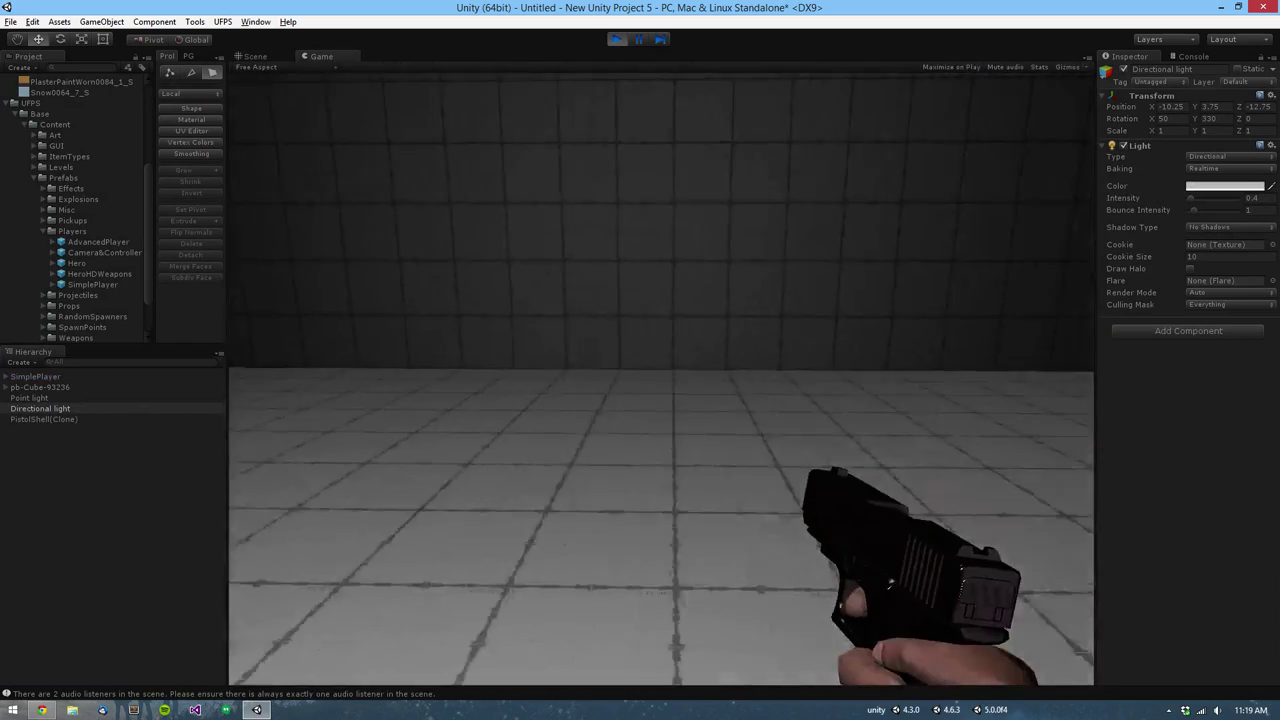
{"action": "key", "text": "s"}
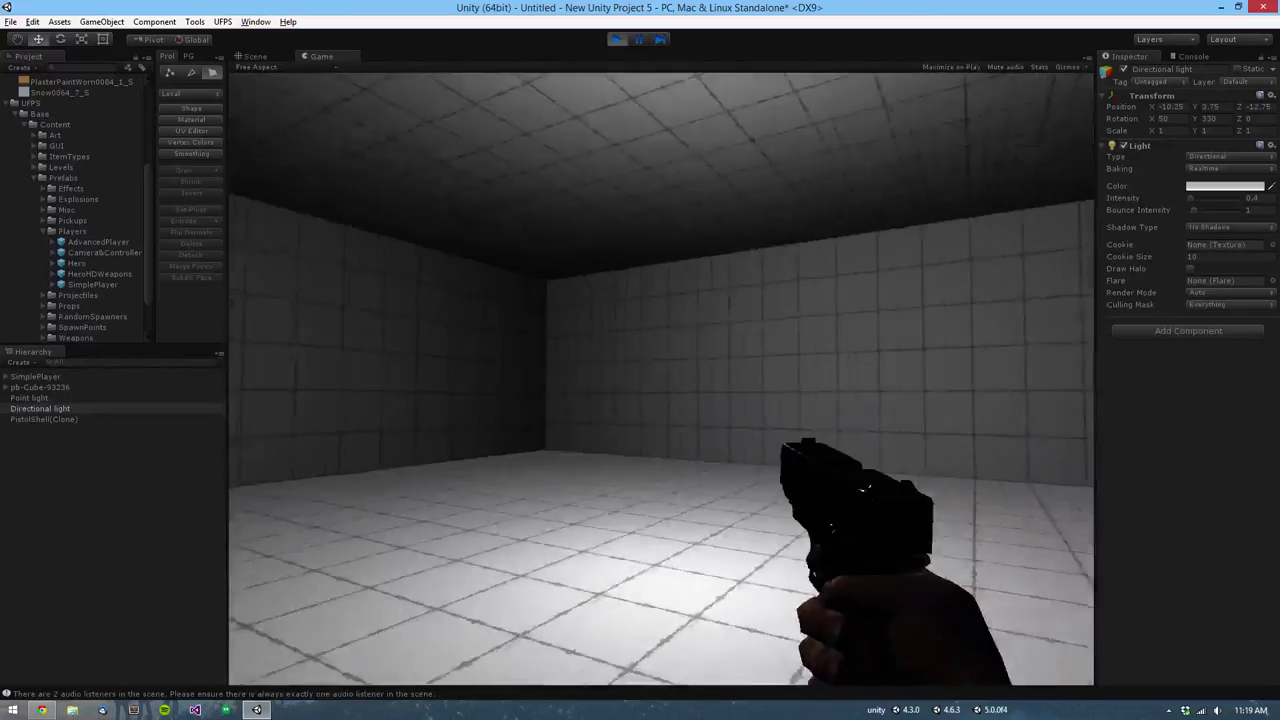
{"action": "left_click", "coordinate": [662, 379]}
{"action": "left_click", "coordinate": [662, 379]}
{"action": "left_click", "coordinate": [662, 379]}
{"action": "left_click", "coordinate": [662, 379]}
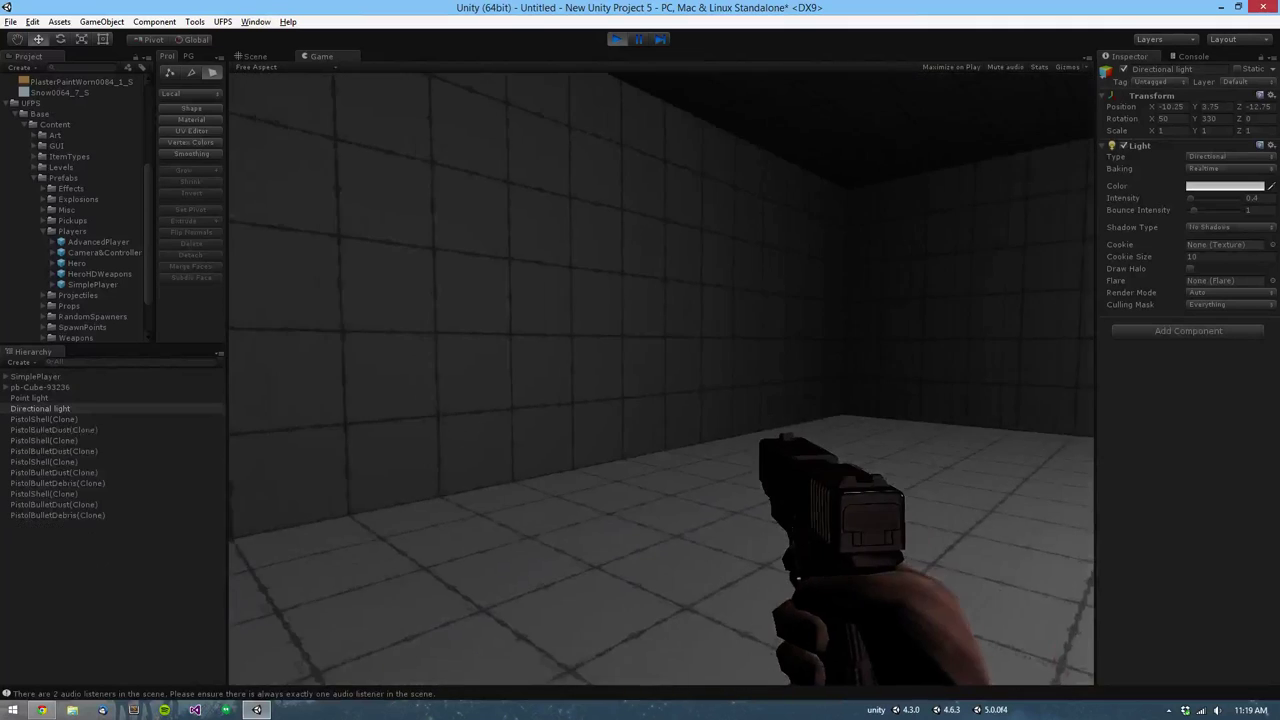
{"action": "key", "text": "Escape"}
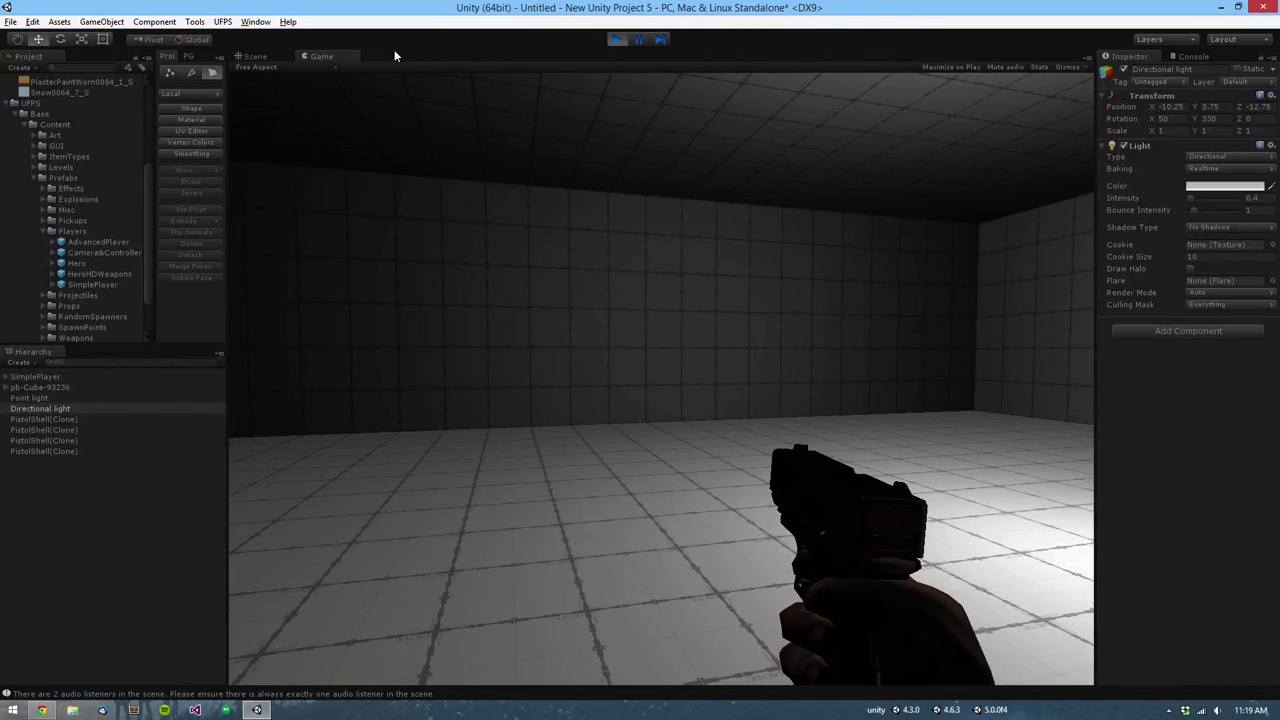
{"action": "left_click", "coordinate": [614, 38]}
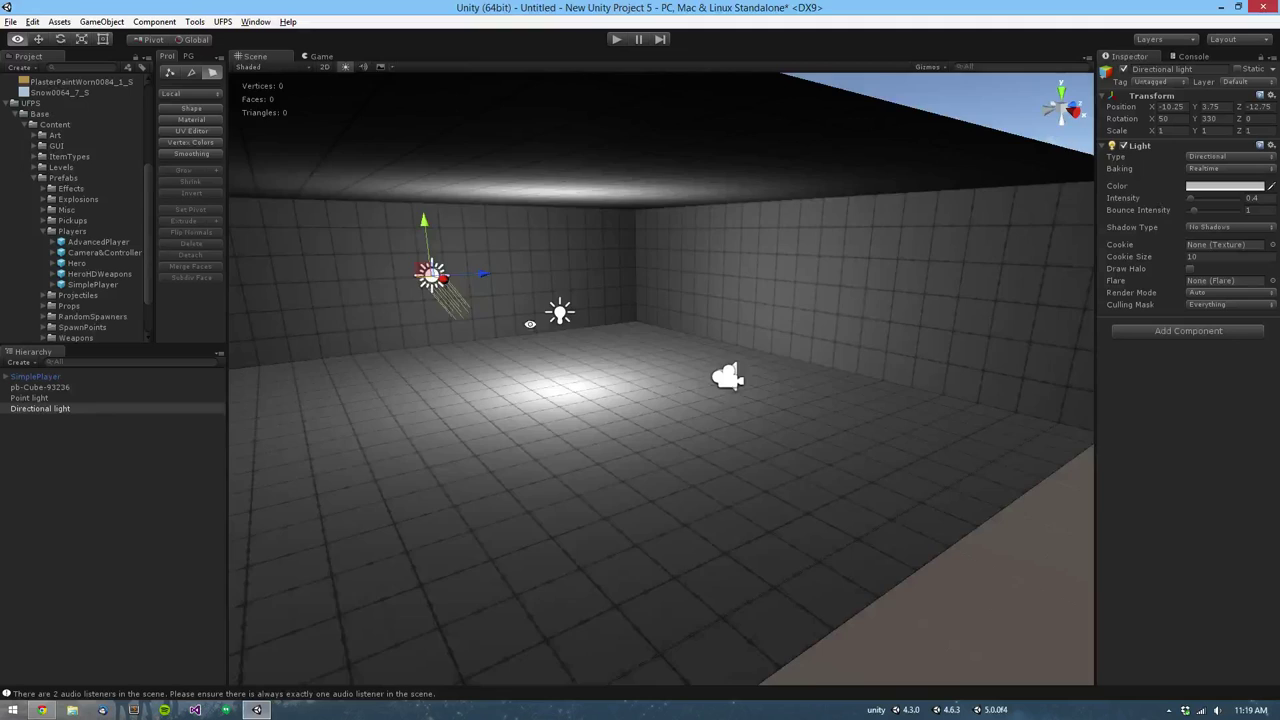
Step: Select the room mesh and switch ProBuilder to edge editing
{"action": "left_click_drag", "start_coordinate": [530, 324], "coordinate": [614, 383], "text": "alt"}
{"action": "scroll", "coordinate": [610, 382], "scroll_direction": "down", "scroll_amount": 2}
{"action": "middle_click_drag", "start_coordinate": [616, 445], "coordinate": [722, 407]}
{"action": "scroll", "coordinate": [718, 408], "scroll_direction": "down", "scroll_amount": 4}
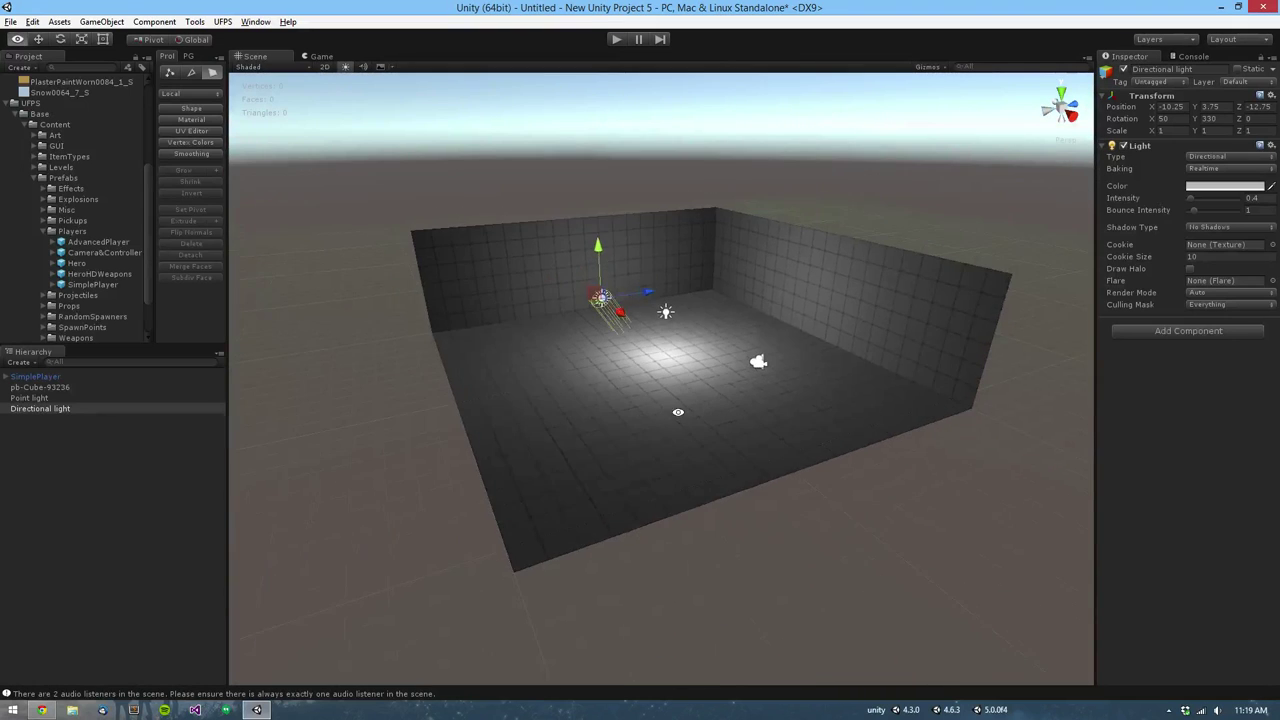
{"action": "left_click_drag", "start_coordinate": [678, 412], "coordinate": [690, 471], "text": "alt"}
{"action": "left_click", "coordinate": [772, 421]}
{"action": "left_click_drag", "start_coordinate": [627, 423], "coordinate": [606, 460], "text": "alt"}
{"action": "key", "text": "h"}
{"action": "key", "text": "h"}
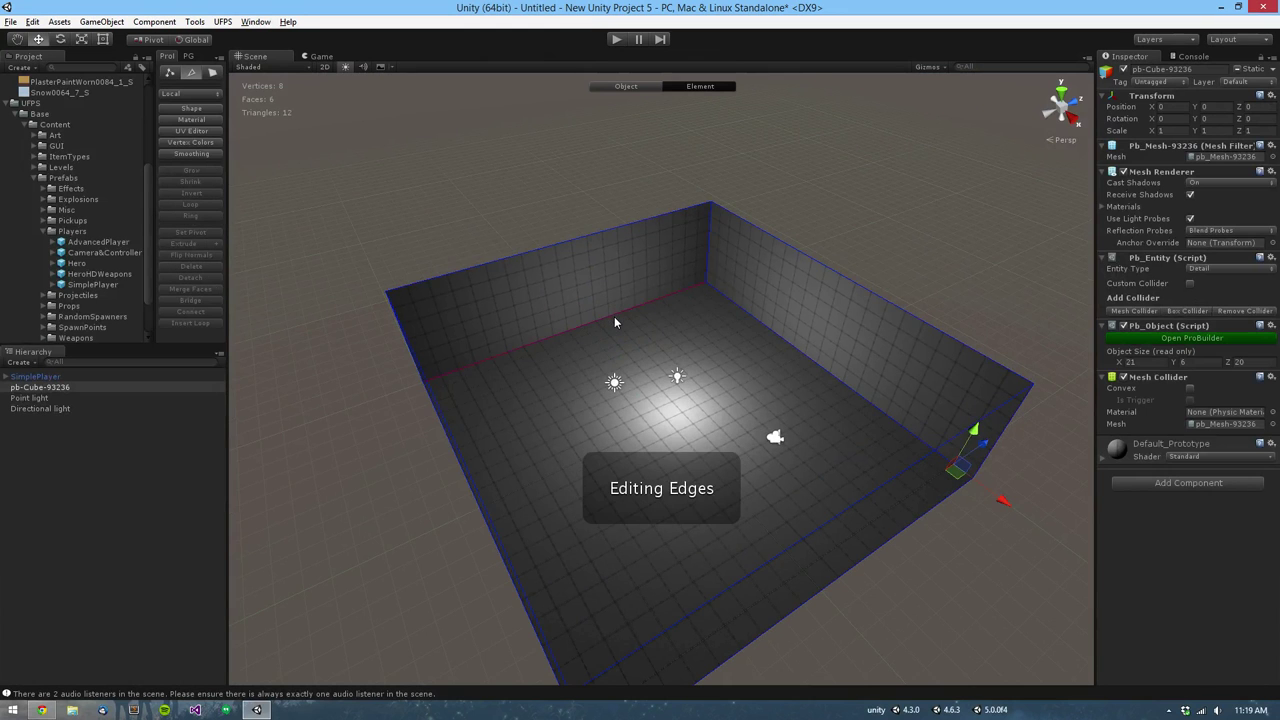
Step: Select the ring of edges parallel to a wall's base edge and connect them into an edge loop around the room's middle
{"action": "left_click", "coordinate": [621, 313]}
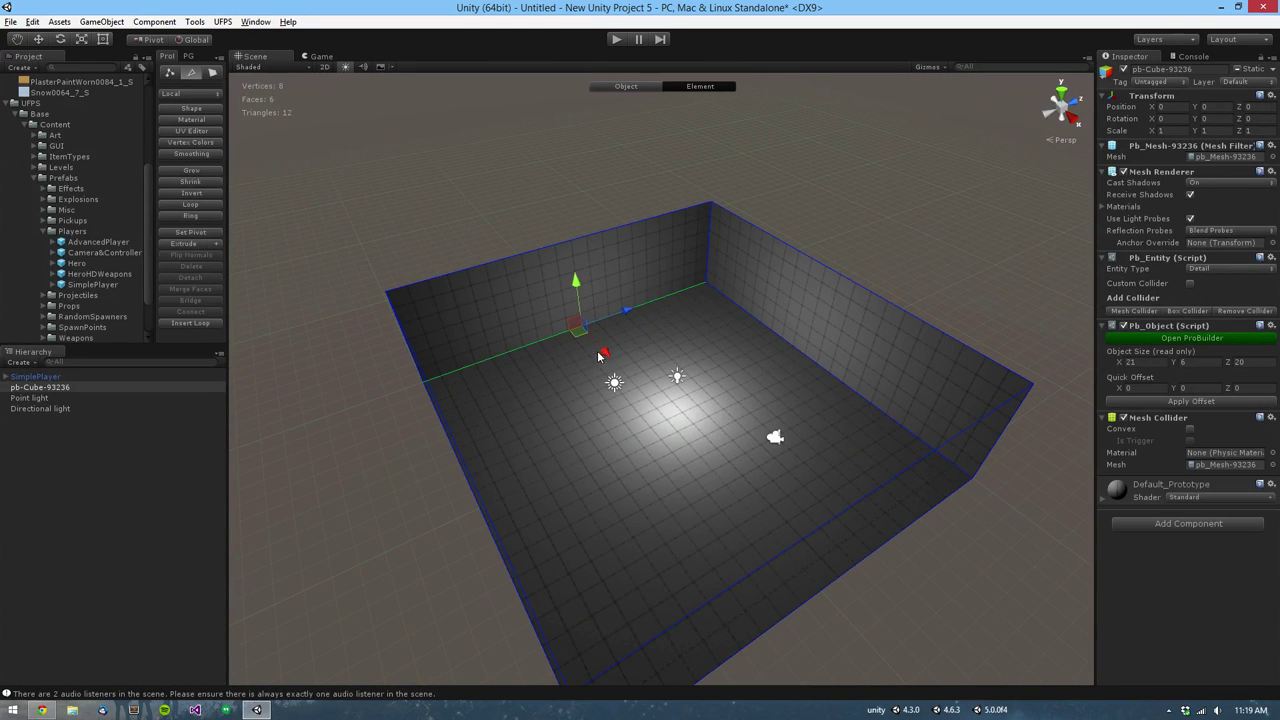
{"action": "key", "text": "alt+r"}
{"action": "left_click_drag", "start_coordinate": [600, 357], "coordinate": [740, 435], "text": "alt"}
{"action": "scroll", "coordinate": [691, 413], "scroll_direction": "up", "scroll_amount": 3}
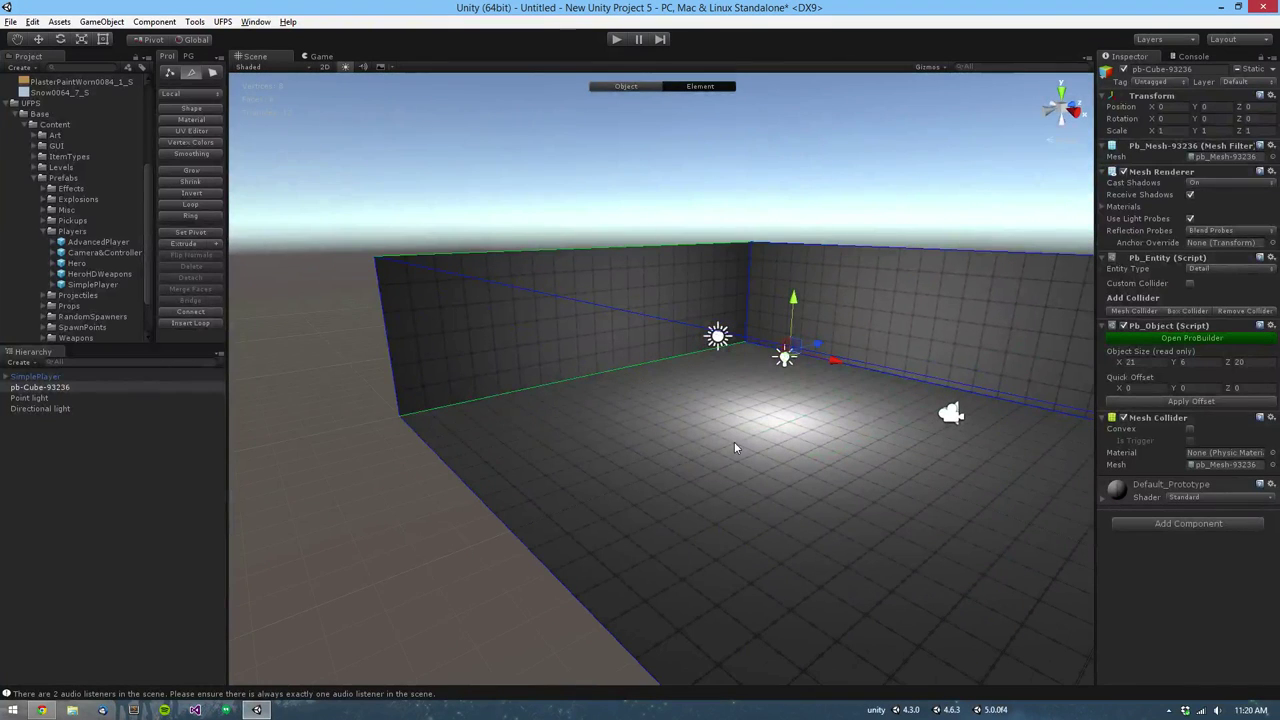
{"action": "left_click", "coordinate": [523, 385]}
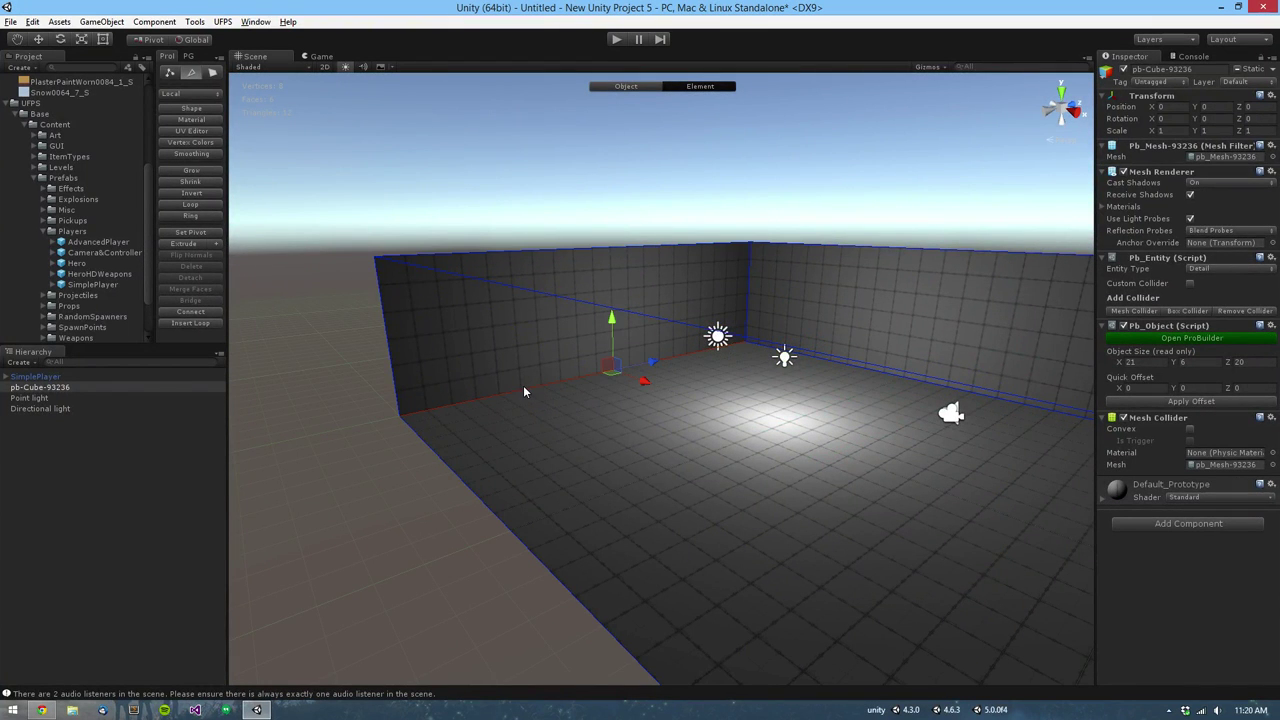
{"action": "left_click", "coordinate": [202, 216]}
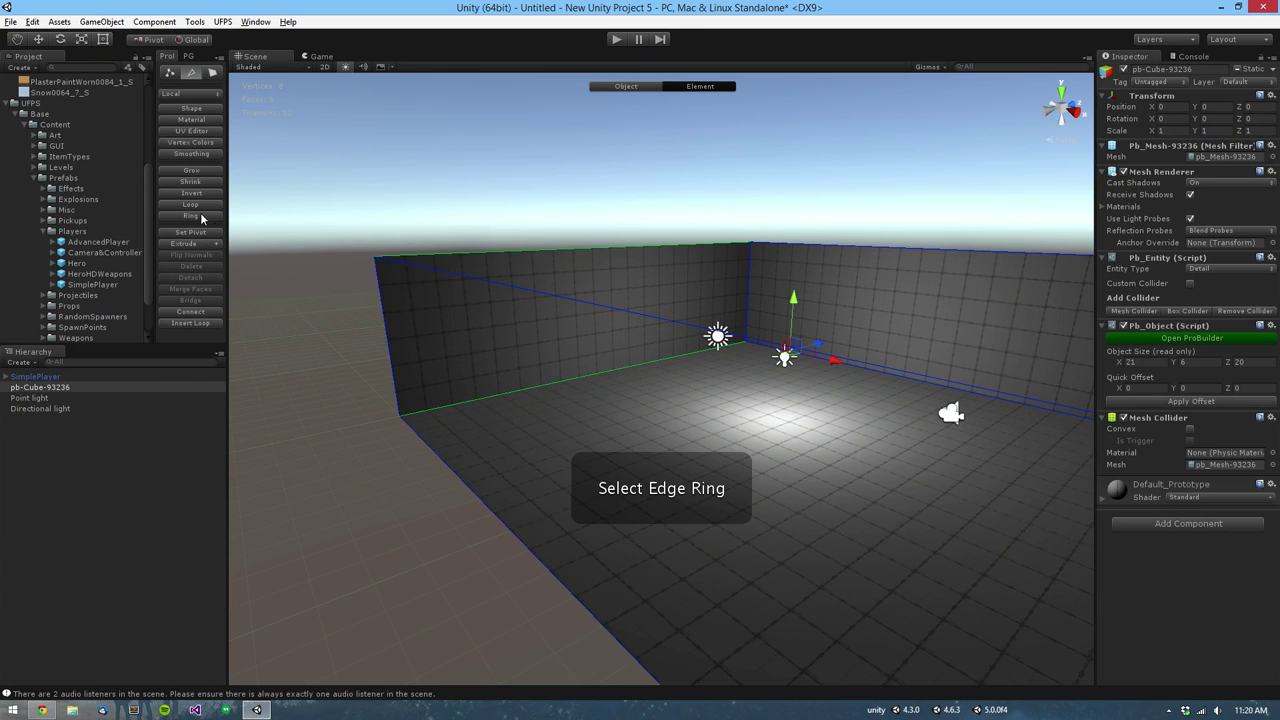
{"action": "left_click_drag", "start_coordinate": [455, 330], "coordinate": [727, 443], "text": "alt"}
{"action": "key", "text": "alt+e"}
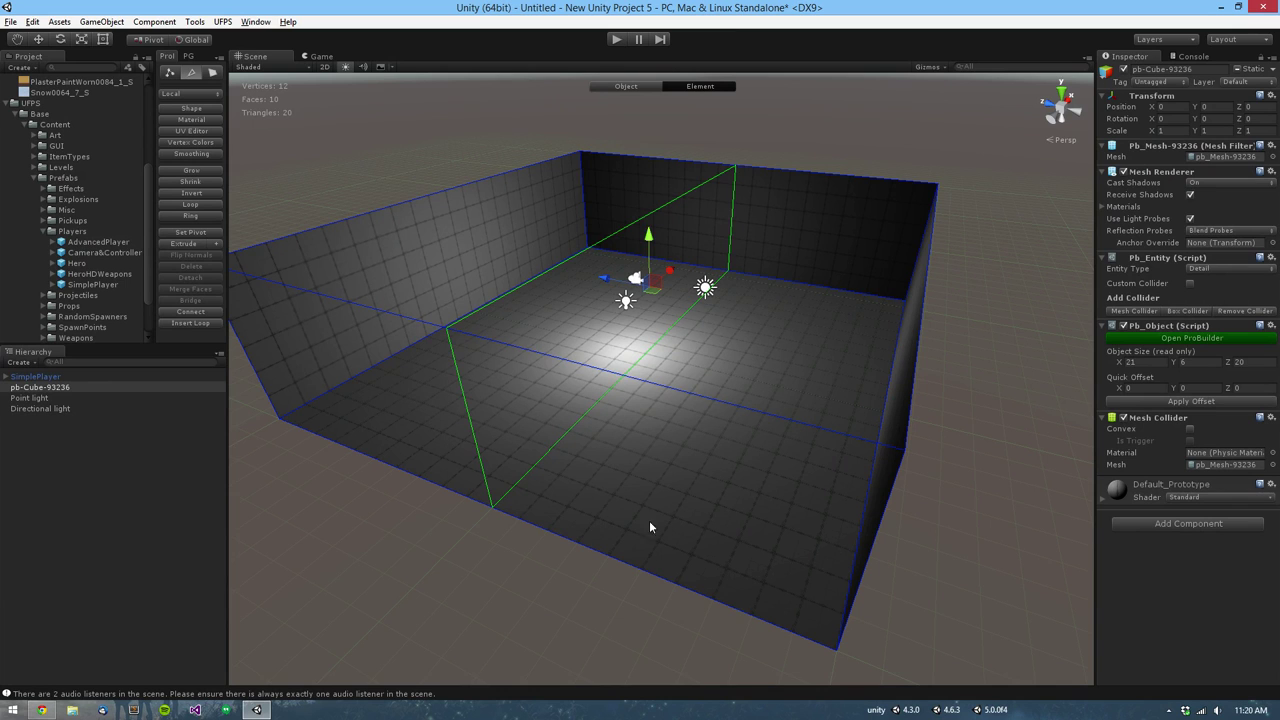
Step: Insert a second edge loop through one half of the room and slide it toward the middle loop to mark a doorway
{"action": "left_click", "coordinate": [650, 575]}
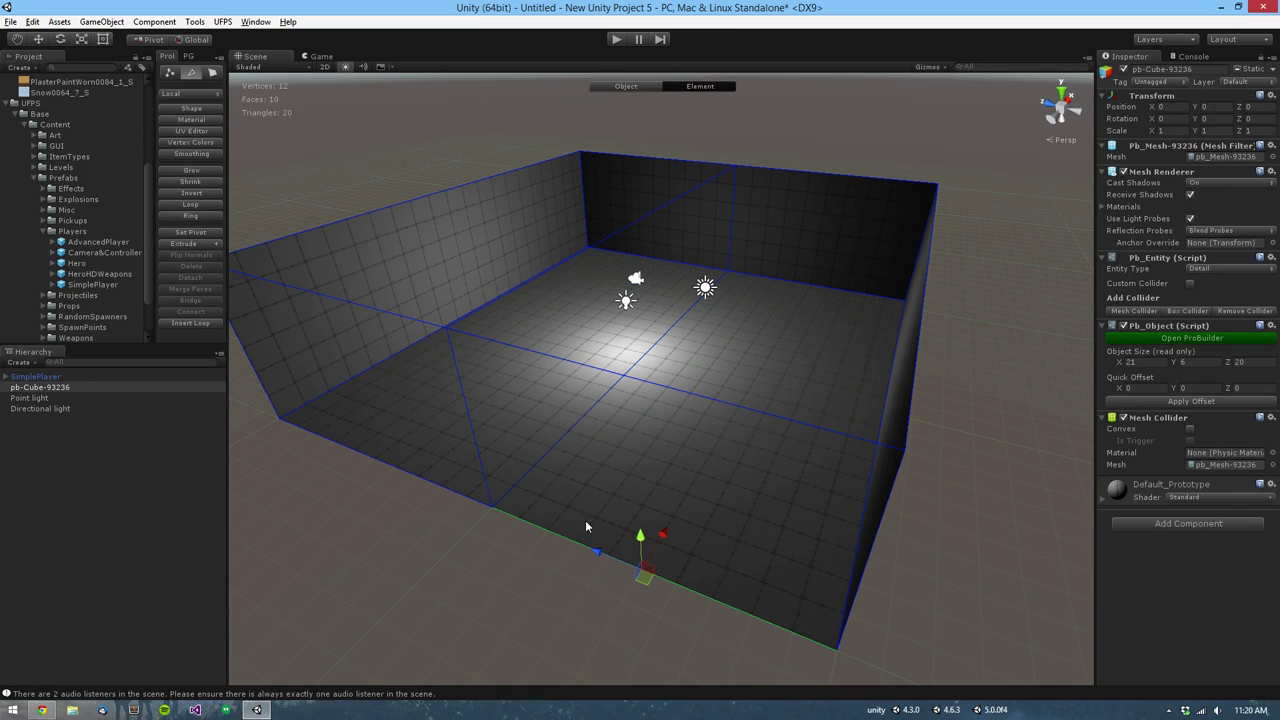
{"action": "left_click", "coordinate": [204, 217]}
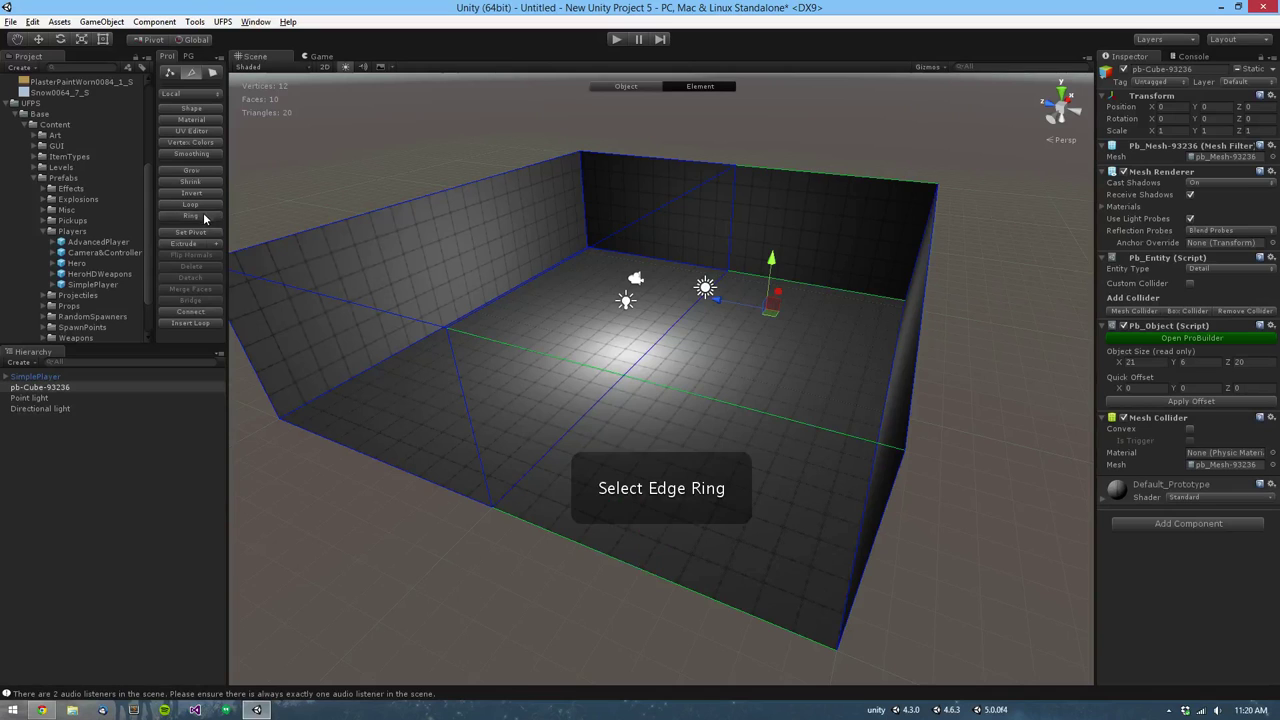
{"action": "left_click", "coordinate": [611, 552]}
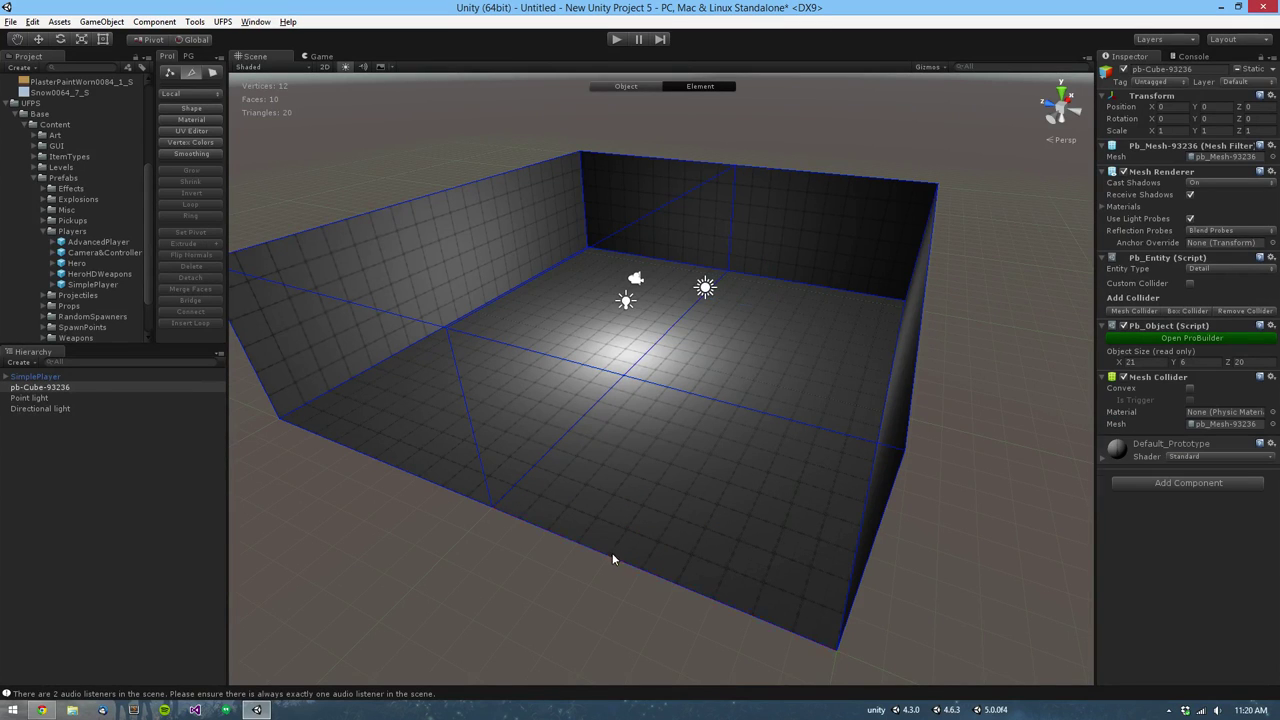
{"action": "left_click", "coordinate": [562, 530]}
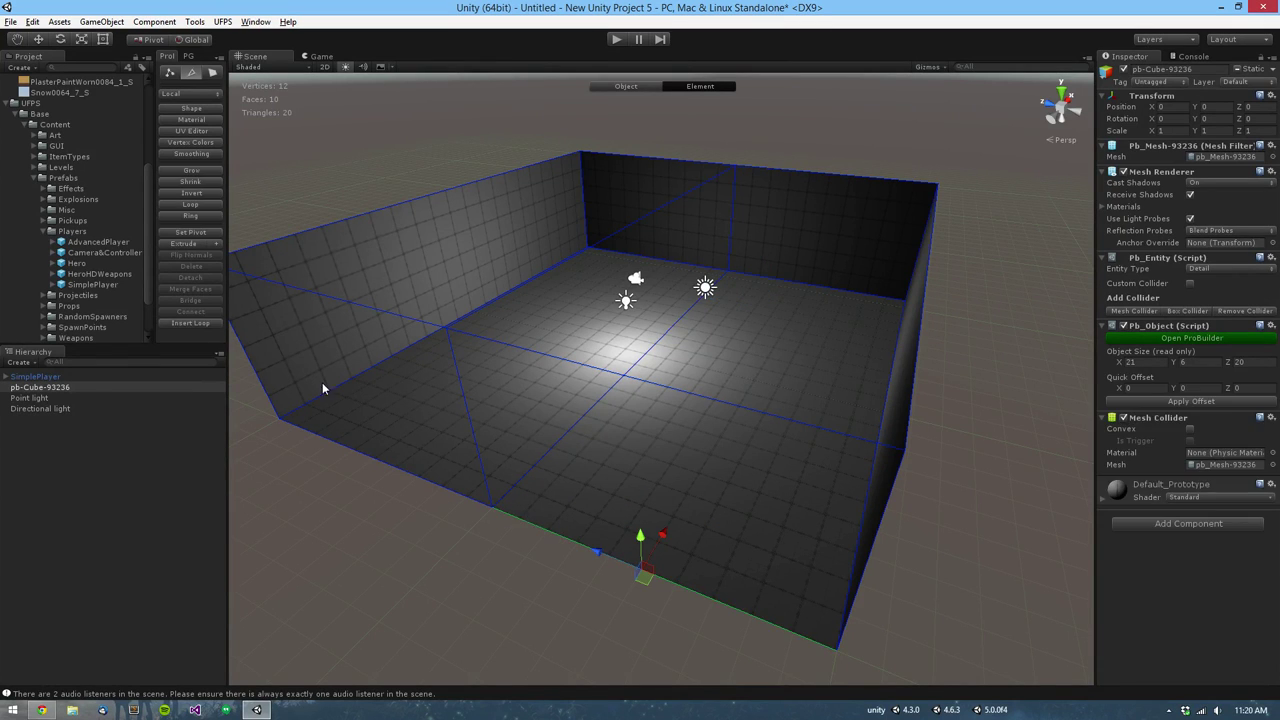
{"action": "left_click", "coordinate": [190, 323]}
{"action": "mouse_move", "coordinate": [507, 396]}
{"action": "left_mouse_down", "text": "alt"}
{"action": "mouse_move", "coordinate": [617, 388]}
{"action": "mouse_move", "coordinate": [583, 311]}
{"action": "mouse_move", "coordinate": [492, 387]}
{"action": "left_mouse_up", "text": "alt"}
{"action": "left_click_drag", "start_coordinate": [728, 310], "coordinate": [605, 339]}
Step: Connect the ring of vertical wall edges into a horizontal loop around the room and raise it 1 unit
{"action": "left_click", "coordinate": [535, 408]}
{"action": "left_click_drag", "start_coordinate": [535, 408], "coordinate": [722, 397], "text": "alt"}
{"action": "left_click", "coordinate": [638, 280]}
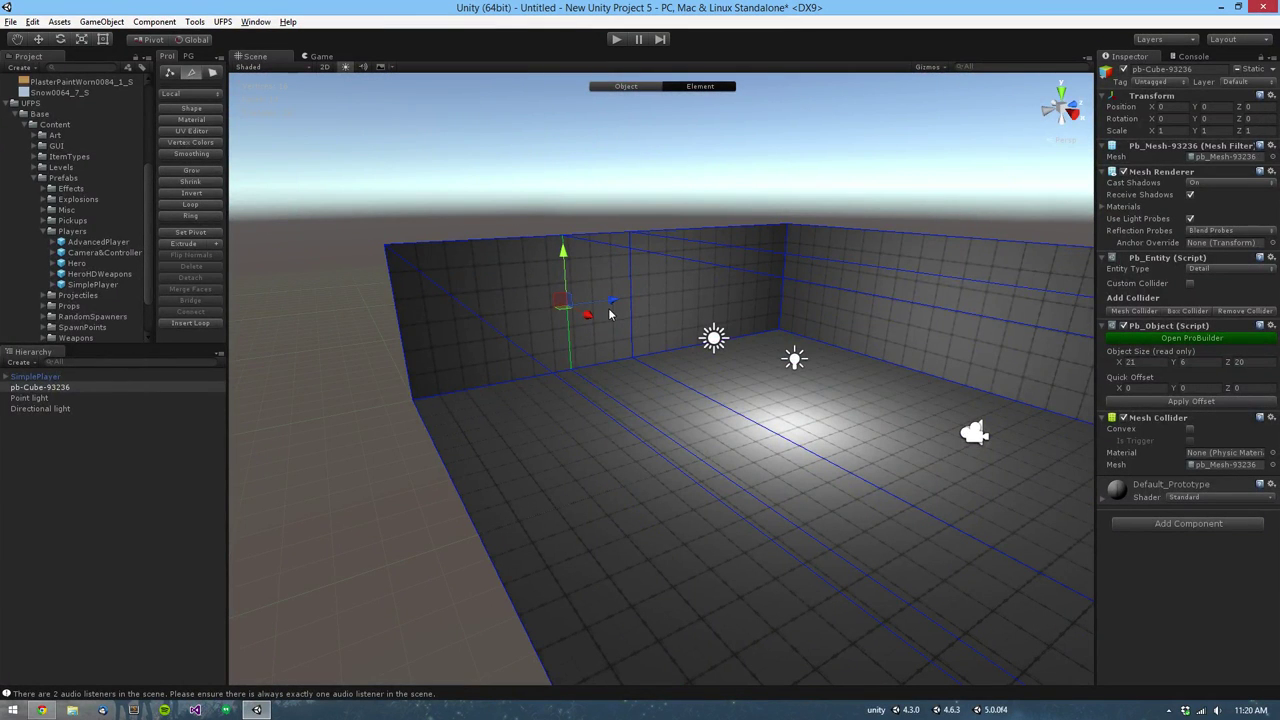
{"action": "key", "text": "alt+r"}
{"action": "left_click_drag", "start_coordinate": [597, 326], "coordinate": [606, 378], "text": "alt"}
{"action": "middle_click_drag", "start_coordinate": [606, 378], "coordinate": [608, 378], "text": "alt"}
{"action": "key", "text": "alt+e"}
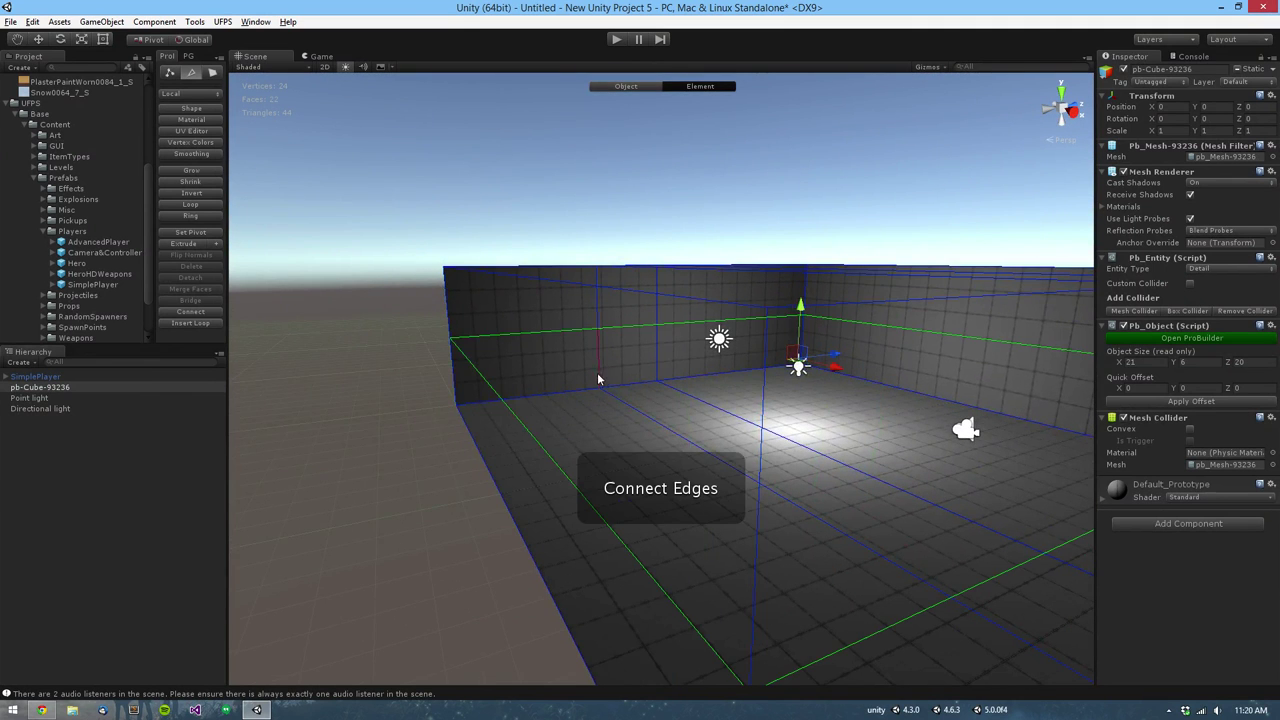
{"action": "left_click_drag", "start_coordinate": [597, 376], "coordinate": [711, 399], "text": "alt"}
{"action": "left_click_drag", "start_coordinate": [847, 313], "coordinate": [852, 287]}
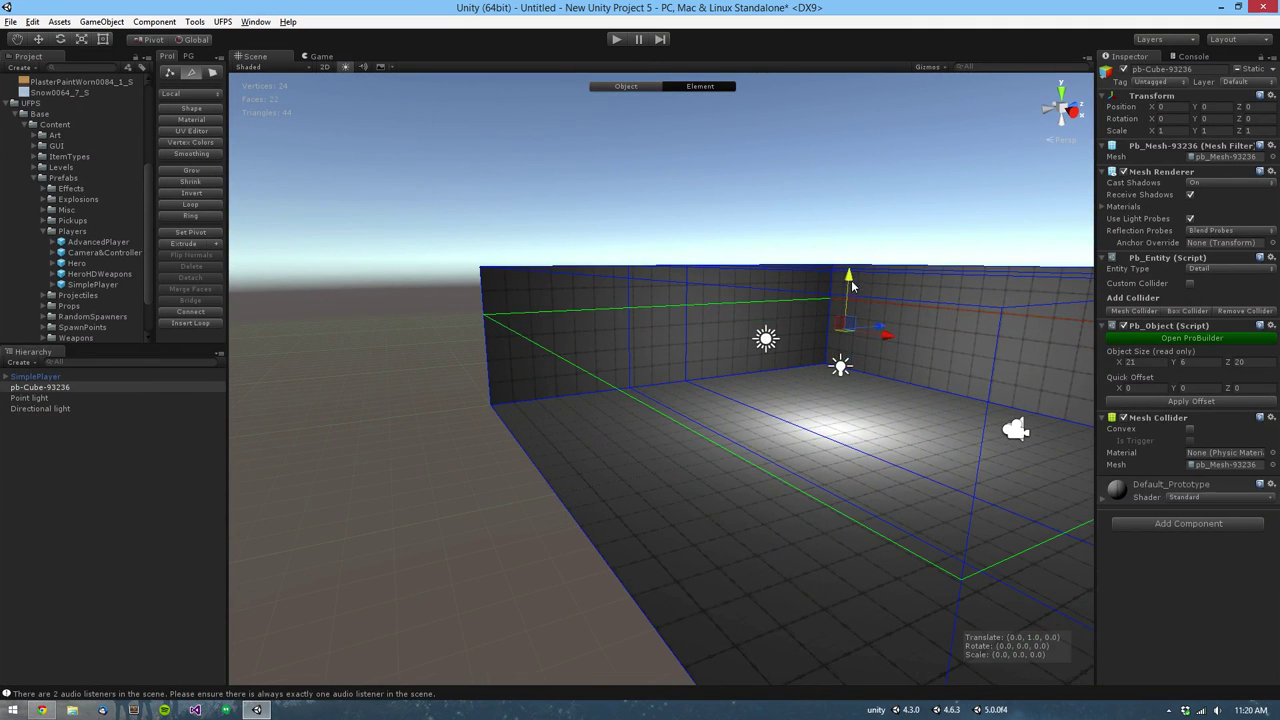
Step: Check the doorway layout by selecting the door-sized wall face and the floor strip in front of it
{"action": "scroll", "coordinate": [957, 445], "scroll_direction": "up", "scroll_amount": 3}
{"action": "left_click_drag", "start_coordinate": [963, 451], "coordinate": [769, 371], "text": "alt"}
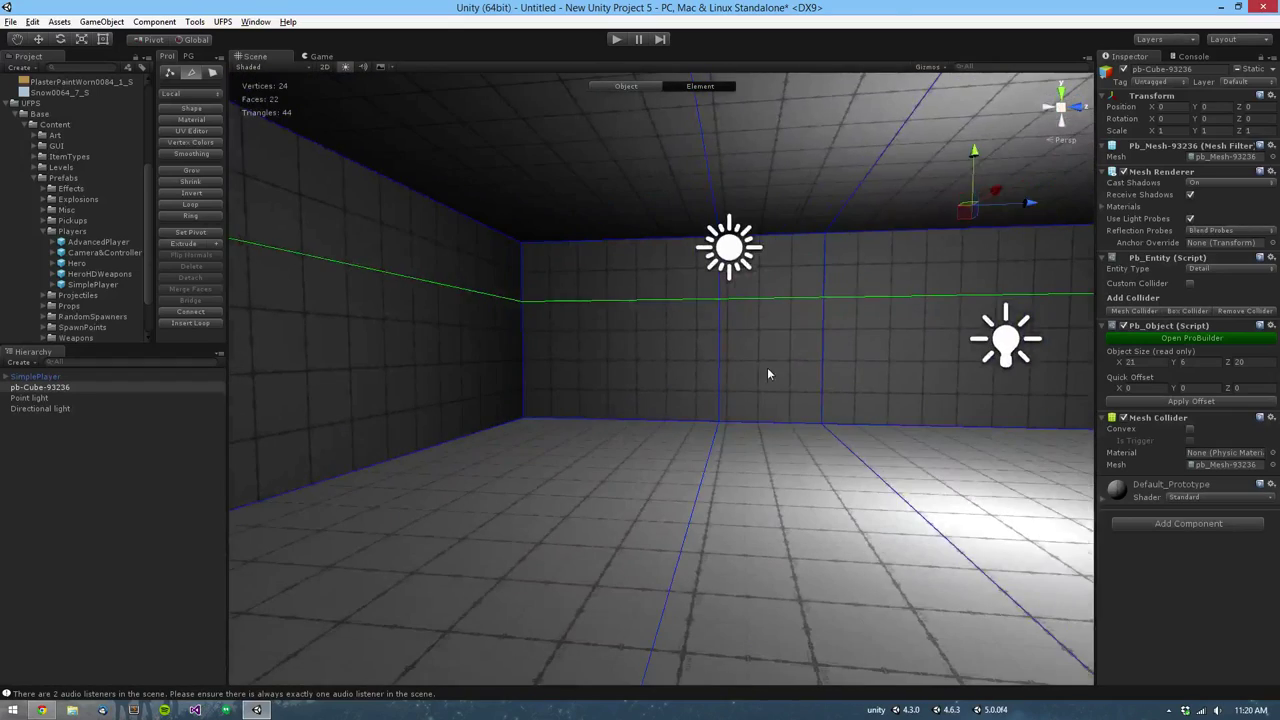
{"action": "left_click", "coordinate": [769, 373]}
{"action": "scroll", "coordinate": [780, 416], "scroll_direction": "down", "scroll_amount": 1}
{"action": "left_click_drag", "start_coordinate": [782, 420], "coordinate": [837, 471], "text": "alt"}
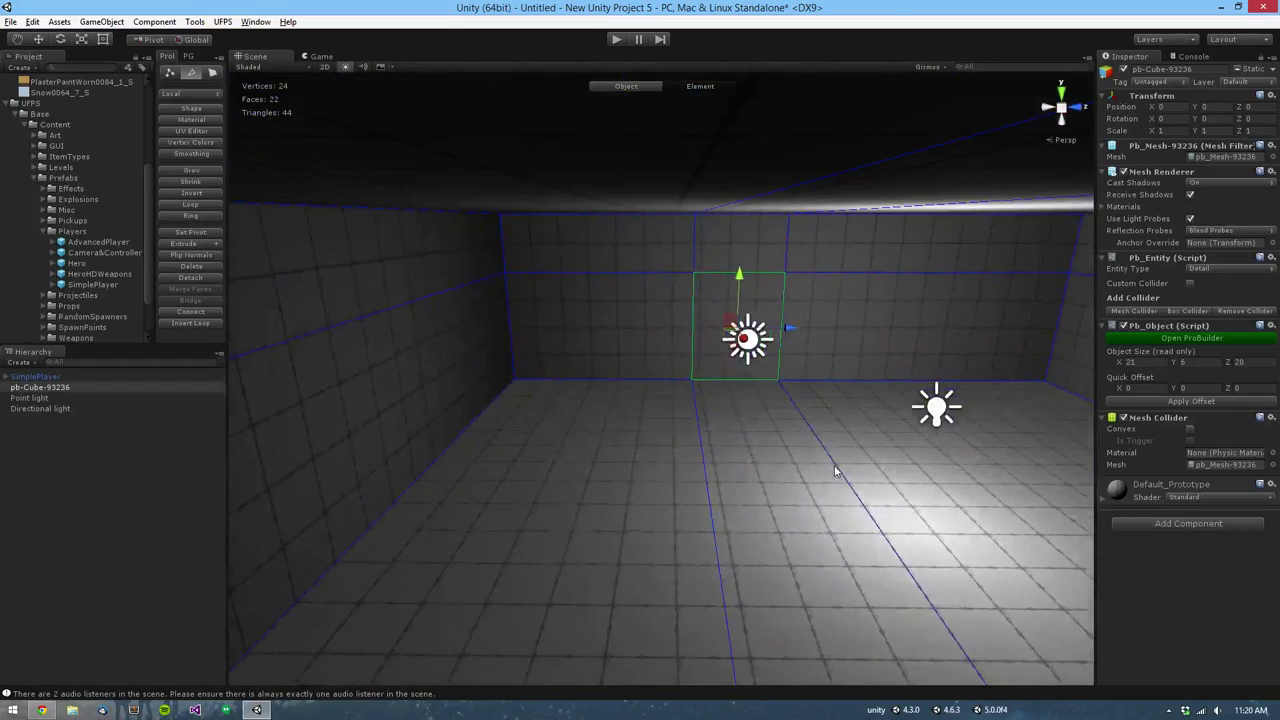
{"action": "left_click", "coordinate": [847, 490]}
{"action": "left_click", "coordinate": [819, 448]}
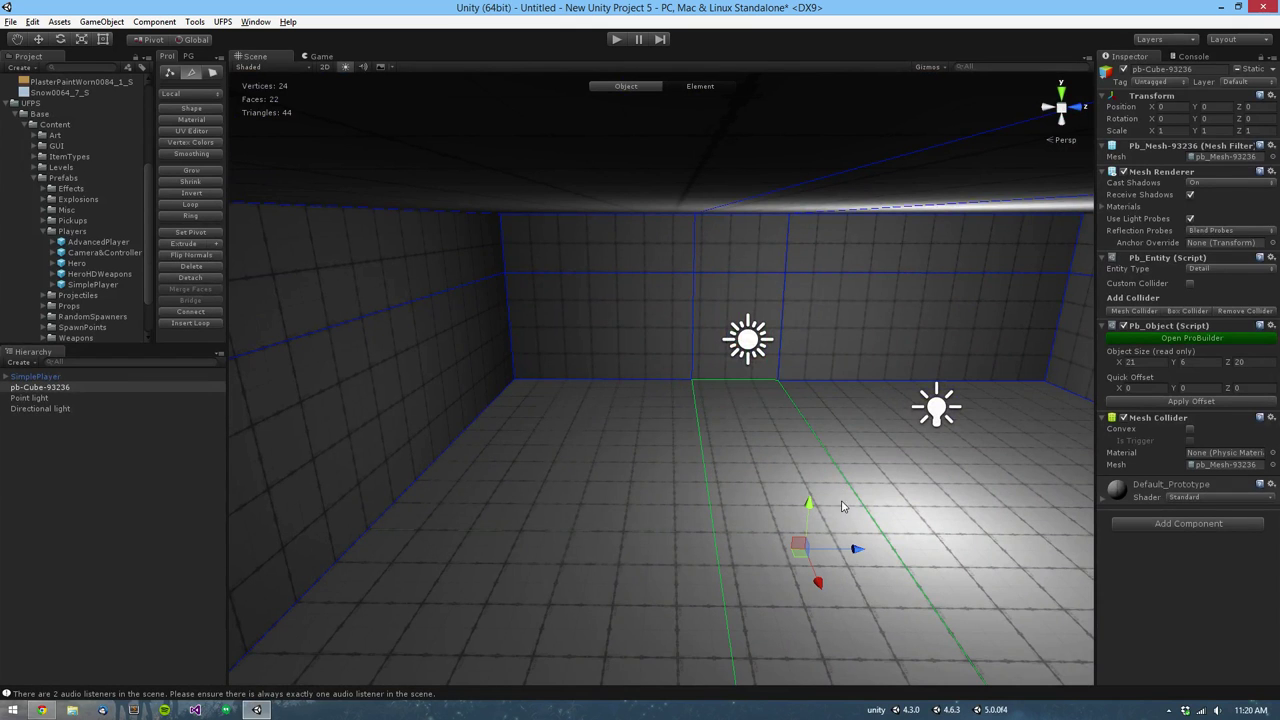
Step: Select the edge loop running through one vertical side of the doorway
{"action": "left_click", "coordinate": [787, 324]}
{"action": "left_click_drag", "start_coordinate": [788, 328], "coordinate": [677, 477], "text": "alt"}
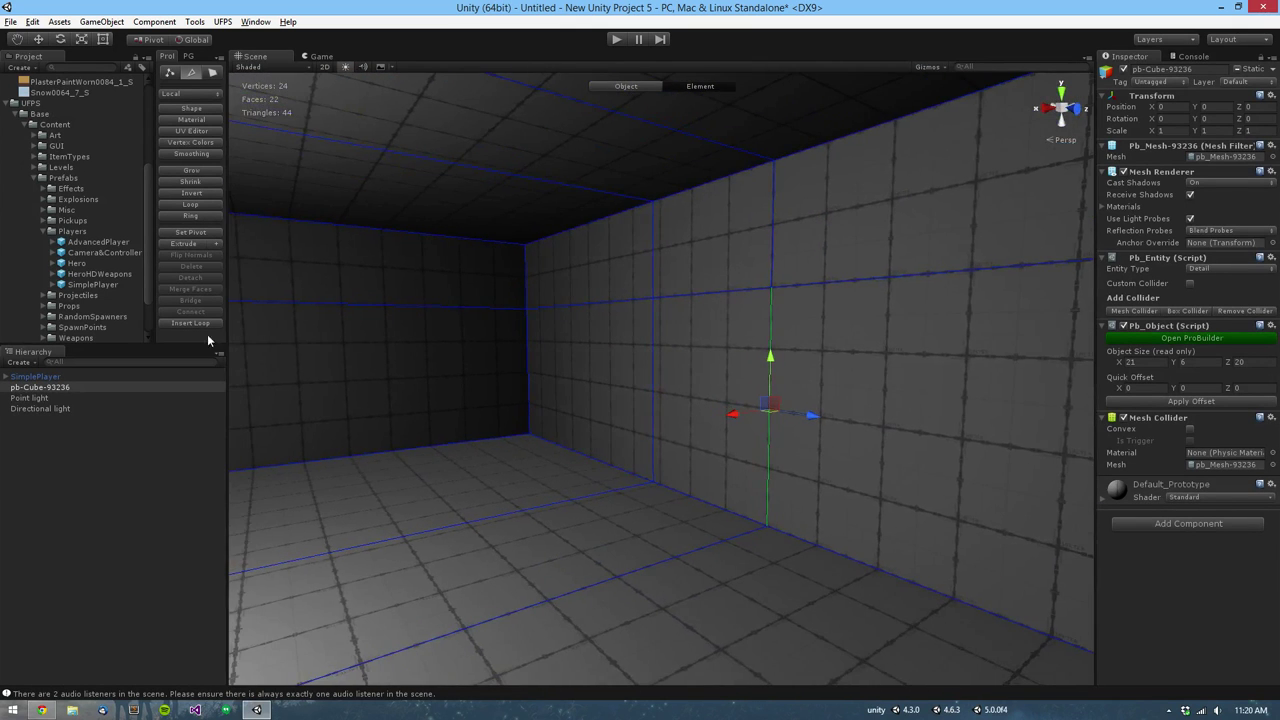
{"action": "left_click", "coordinate": [206, 209]}
{"action": "scroll", "coordinate": [637, 480], "scroll_direction": "down", "scroll_amount": 5}
{"action": "left_click_drag", "start_coordinate": [637, 480], "coordinate": [785, 503], "text": "alt"}
{"action": "left_click_drag", "start_coordinate": [850, 558], "coordinate": [785, 512], "text": "alt"}
{"action": "scroll", "coordinate": [826, 503], "scroll_direction": "up", "scroll_amount": 8}
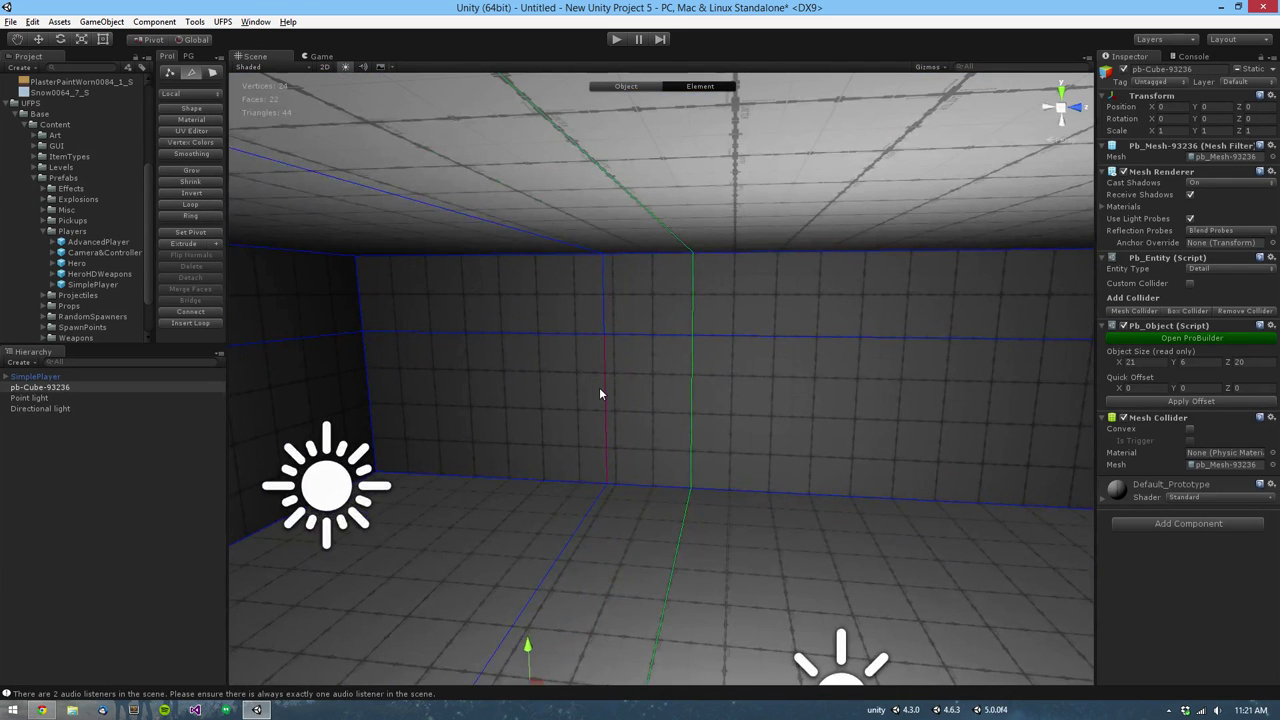
Step: Slide the edge loop on the opposite side of the doorway inward so the doorway is two grid squares wide
{"action": "double_click", "coordinate": [600, 388]}
{"action": "scroll", "coordinate": [609, 456], "scroll_direction": "down", "scroll_amount": 10}
{"action": "middle_click_drag", "start_coordinate": [626, 486], "coordinate": [637, 435]}
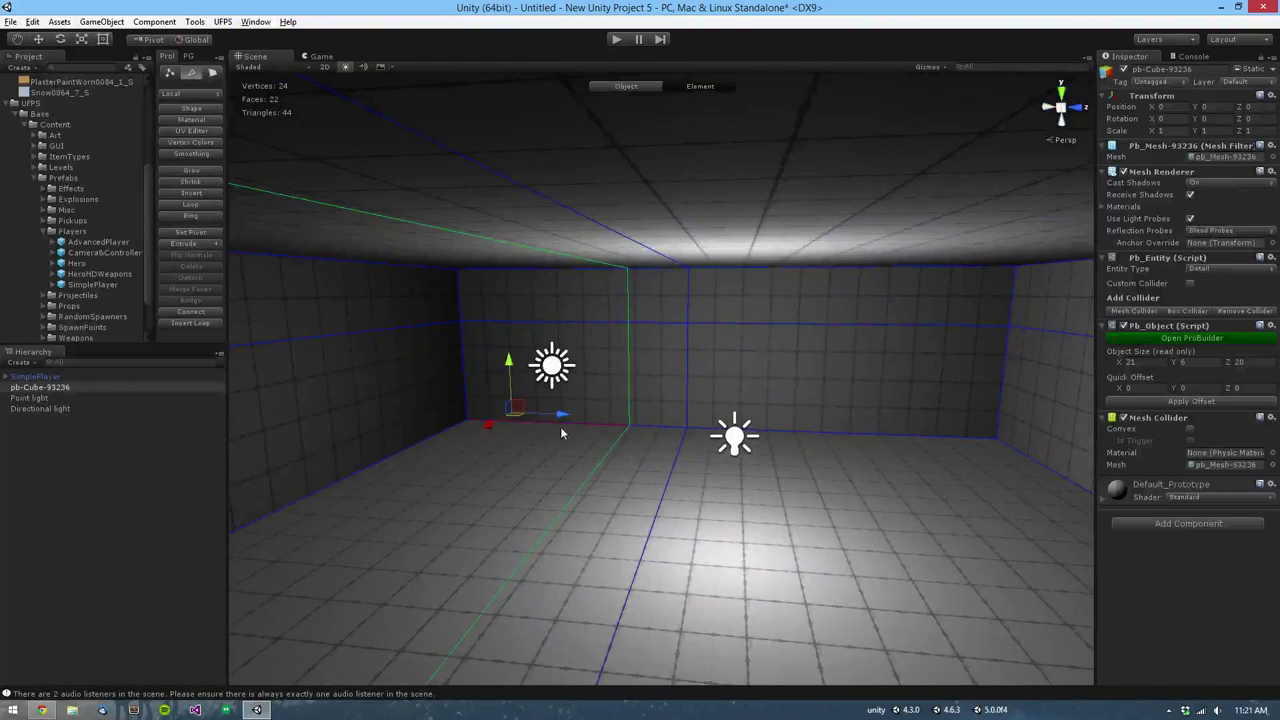
{"action": "mouse_move", "coordinate": [560, 420]}
{"action": "left_mouse_down"}
{"action": "mouse_move", "coordinate": [586, 423]}
{"action": "mouse_move", "coordinate": [574, 423]}
{"action": "left_mouse_up"}
{"action": "left_click_drag", "start_coordinate": [730, 478], "coordinate": [859, 452], "text": "alt"}
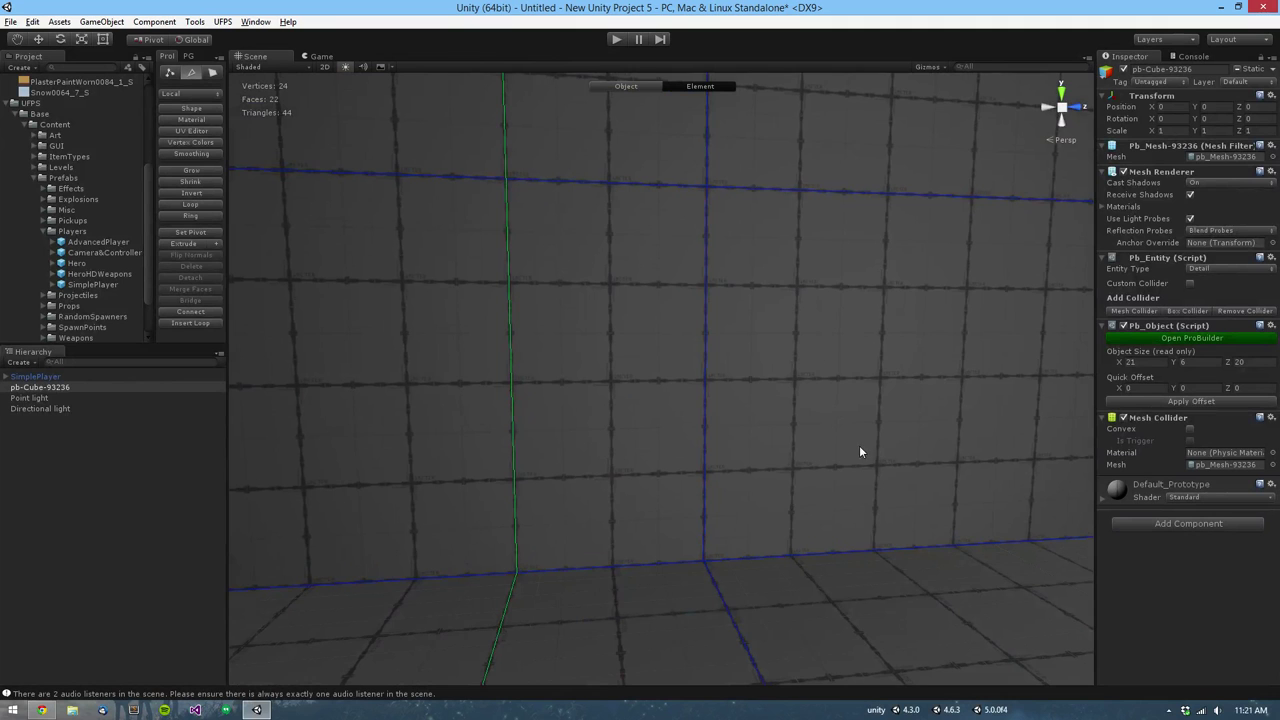
Step: Select the horizontal edge loop along the doorway's top edge and lower it to shorten the doorway
{"action": "left_click", "coordinate": [614, 323]}
{"action": "left_click_drag", "start_coordinate": [614, 323], "coordinate": [676, 294], "text": "alt"}
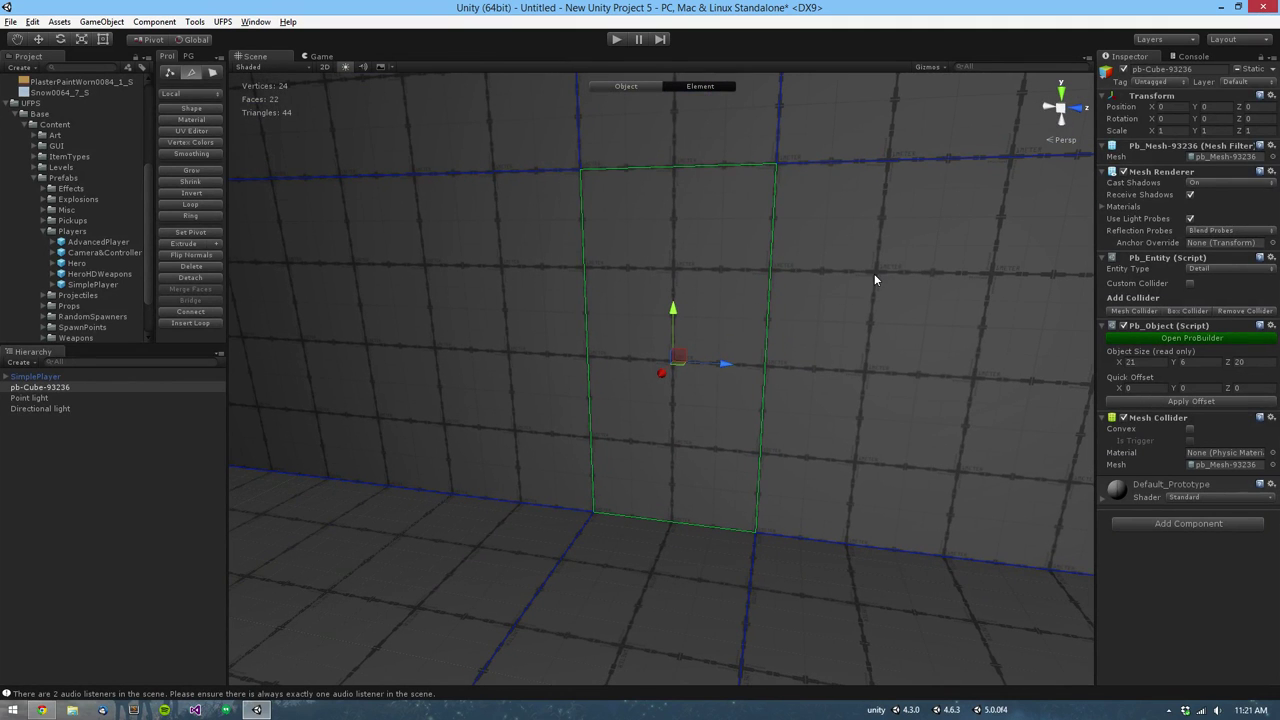
{"action": "left_click", "coordinate": [871, 436]}
{"action": "left_click", "coordinate": [714, 498]}
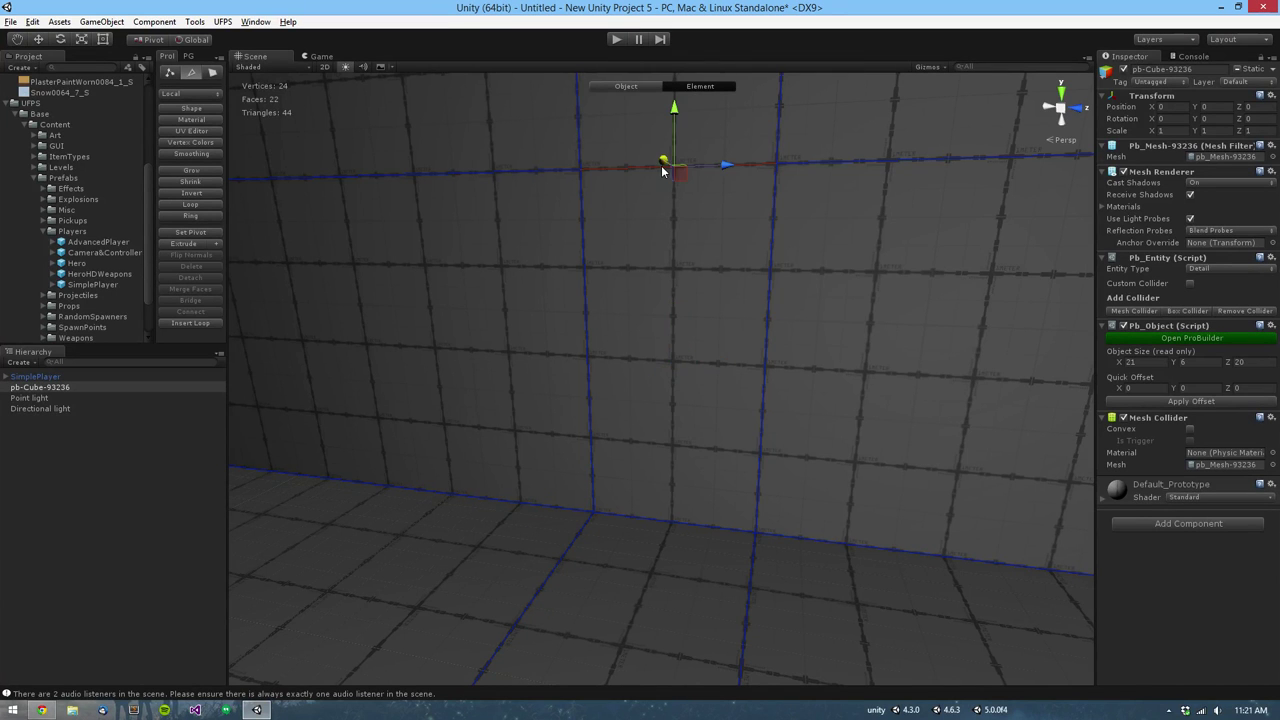
{"action": "double_click", "coordinate": [772, 168]}
{"action": "scroll", "coordinate": [745, 430], "scroll_direction": "down", "scroll_amount": 4}
{"action": "left_click_drag", "start_coordinate": [745, 430], "coordinate": [765, 357], "text": "alt"}
{"action": "scroll", "coordinate": [790, 380], "scroll_direction": "down", "scroll_amount": 5}
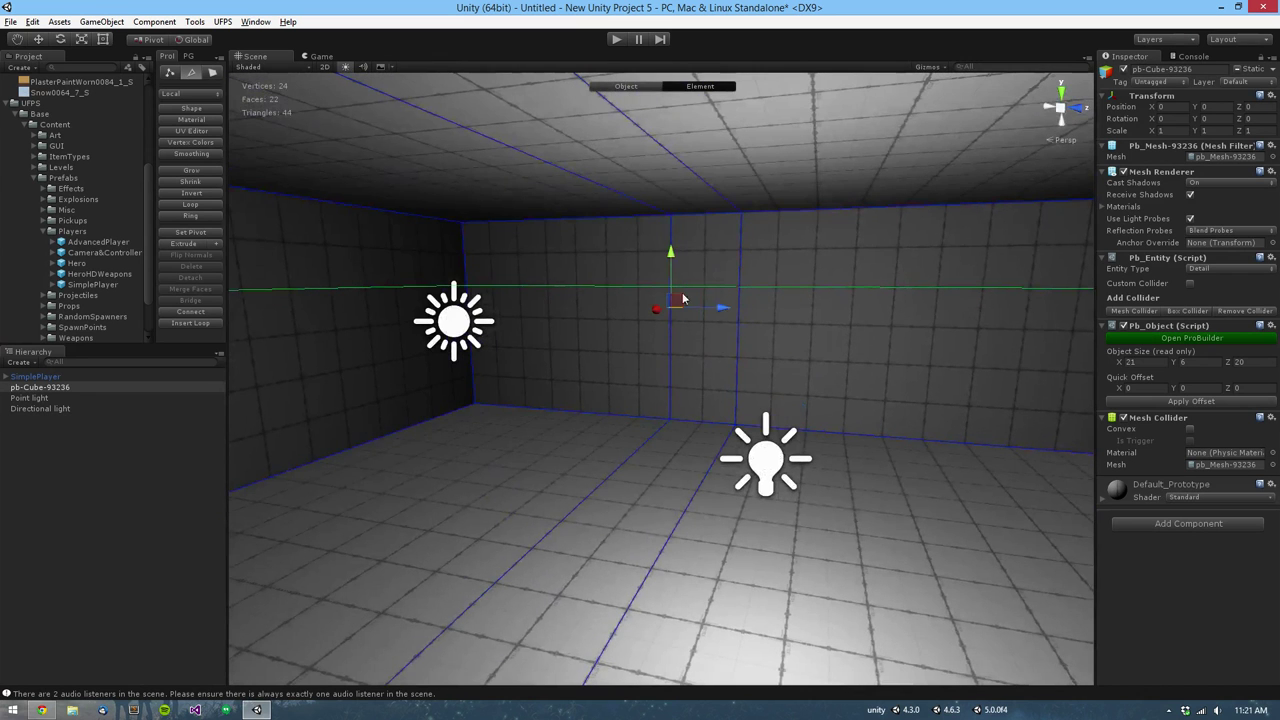
{"action": "left_click_drag", "start_coordinate": [671, 254], "coordinate": [677, 314]}
{"action": "scroll", "coordinate": [767, 341], "scroll_direction": "up", "scroll_amount": 4}
{"action": "left_click_drag", "start_coordinate": [767, 340], "coordinate": [950, 371], "text": "alt"}
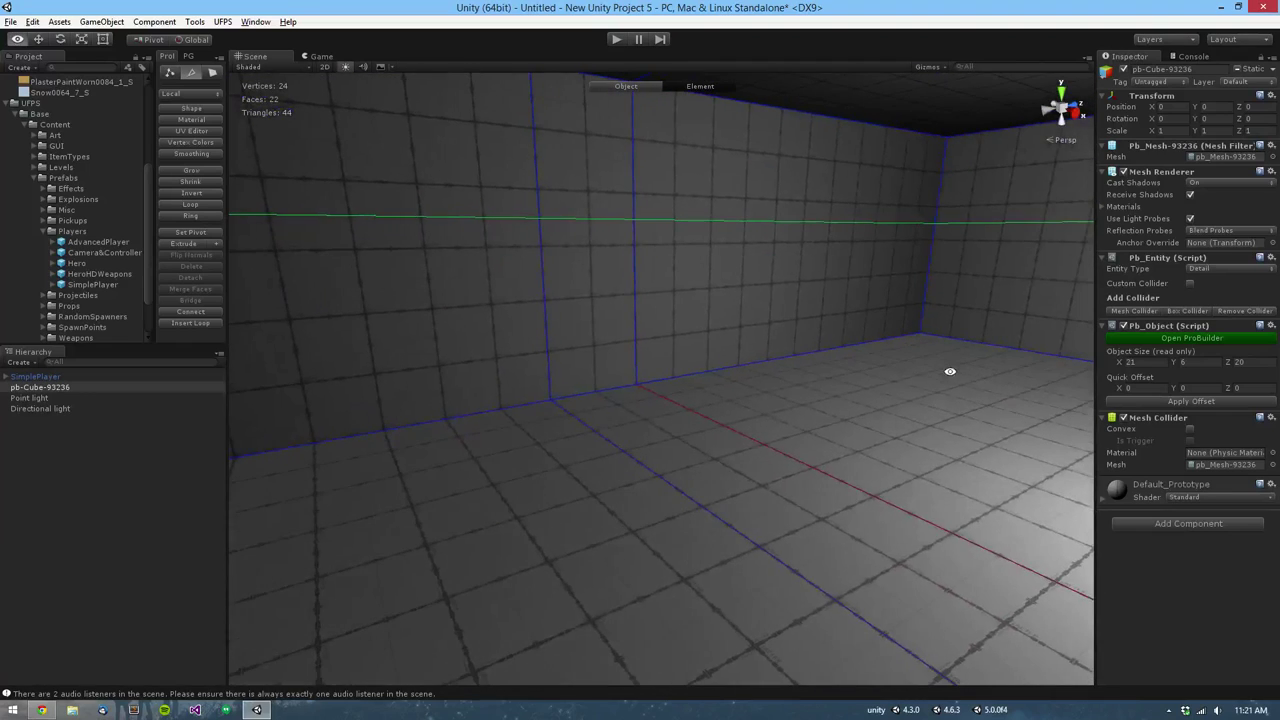
Step: Select the door-sized wall face in face mode and extrude it outward to open a recess behind the wall
{"action": "left_click", "coordinate": [610, 346]}
{"action": "scroll", "coordinate": [726, 398], "scroll_direction": "down", "scroll_amount": 5}
{"action": "left_click_drag", "start_coordinate": [776, 416], "coordinate": [665, 458], "text": "alt"}
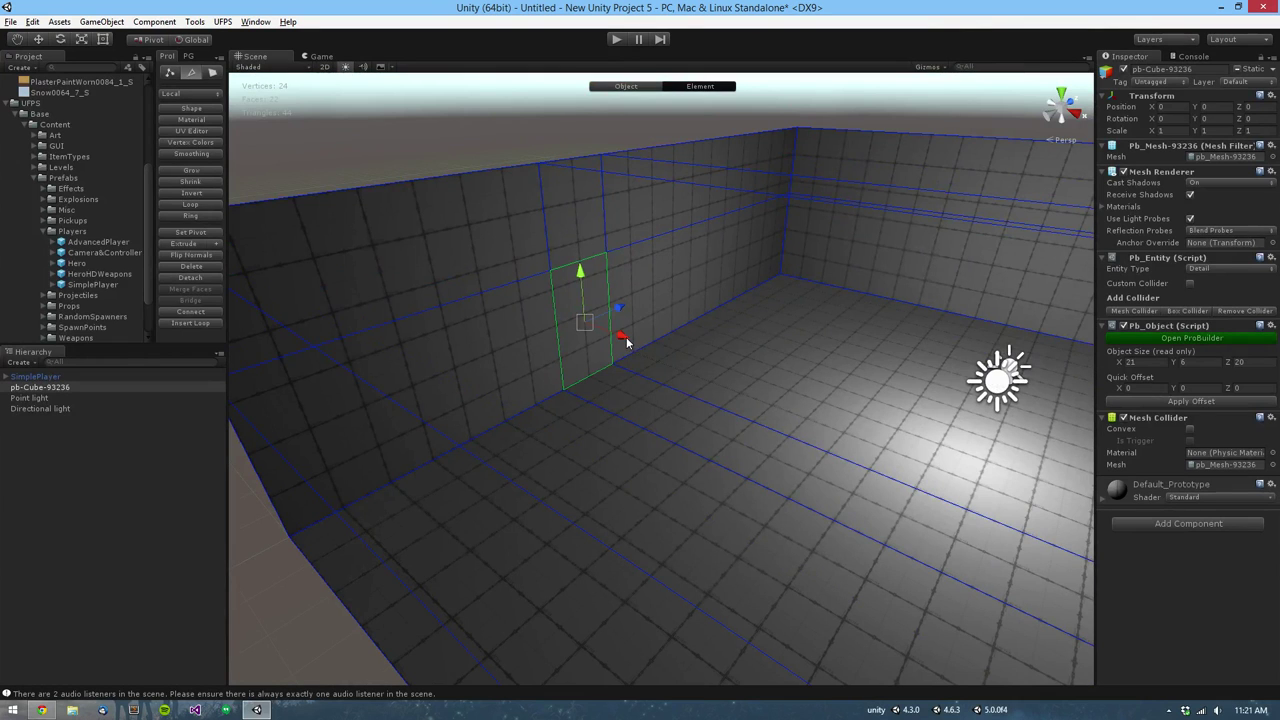
{"action": "key", "text": "h"}
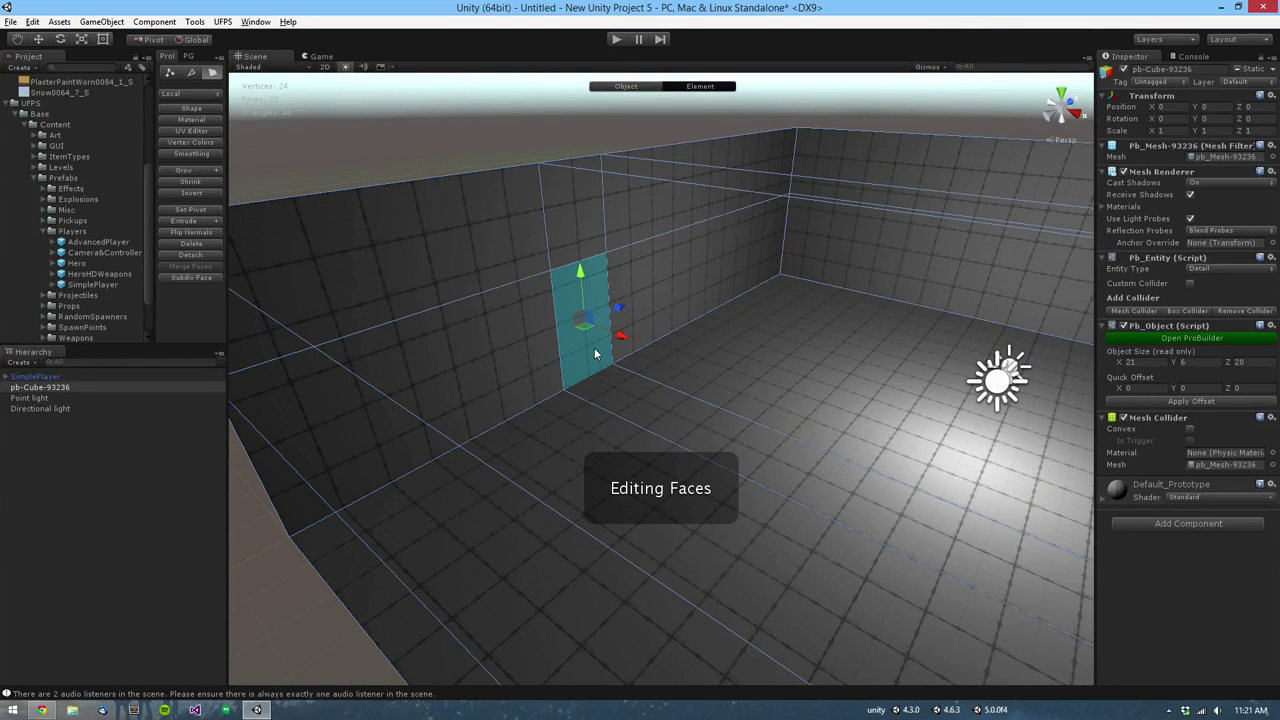
{"action": "left_click_drag", "start_coordinate": [622, 338], "coordinate": [558, 315], "text": "shift"}
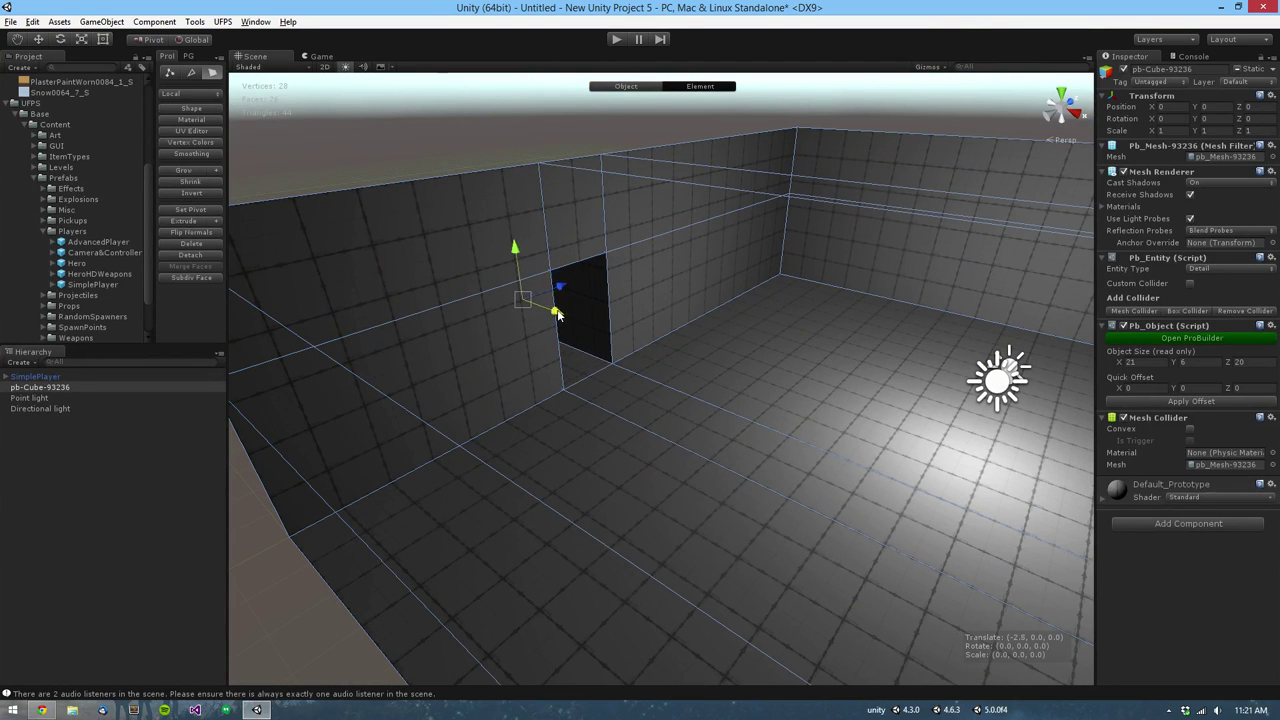
{"action": "left_click_drag", "start_coordinate": [770, 400], "coordinate": [660, 343], "text": "alt"}
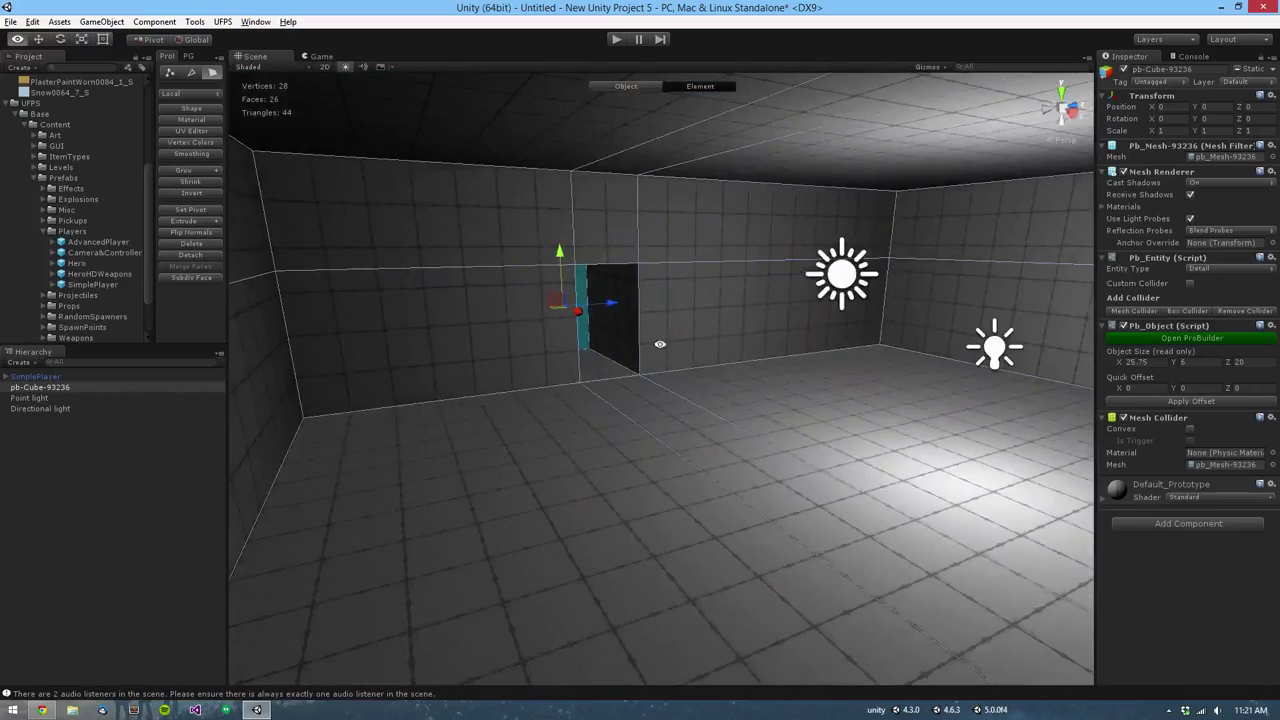
Step: Pull the recess's end face back to a depth of about 0.75 units, and extrude it about 19.25 units farther outward
{"action": "key", "text": "f"}
{"action": "left_click_drag", "start_coordinate": [880, 430], "coordinate": [717, 529], "text": "alt"}
{"action": "scroll", "coordinate": [706, 523], "scroll_direction": "down", "scroll_amount": 2}
{"action": "right_click_drag", "start_coordinate": [716, 529], "coordinate": [831, 451]}
{"action": "left_click_drag", "start_coordinate": [720, 405], "coordinate": [857, 443]}
{"action": "right_click_drag", "start_coordinate": [738, 487], "coordinate": [757, 460]}
{"action": "left_click_drag", "start_coordinate": [862, 417], "coordinate": [266, 330], "text": "shift"}
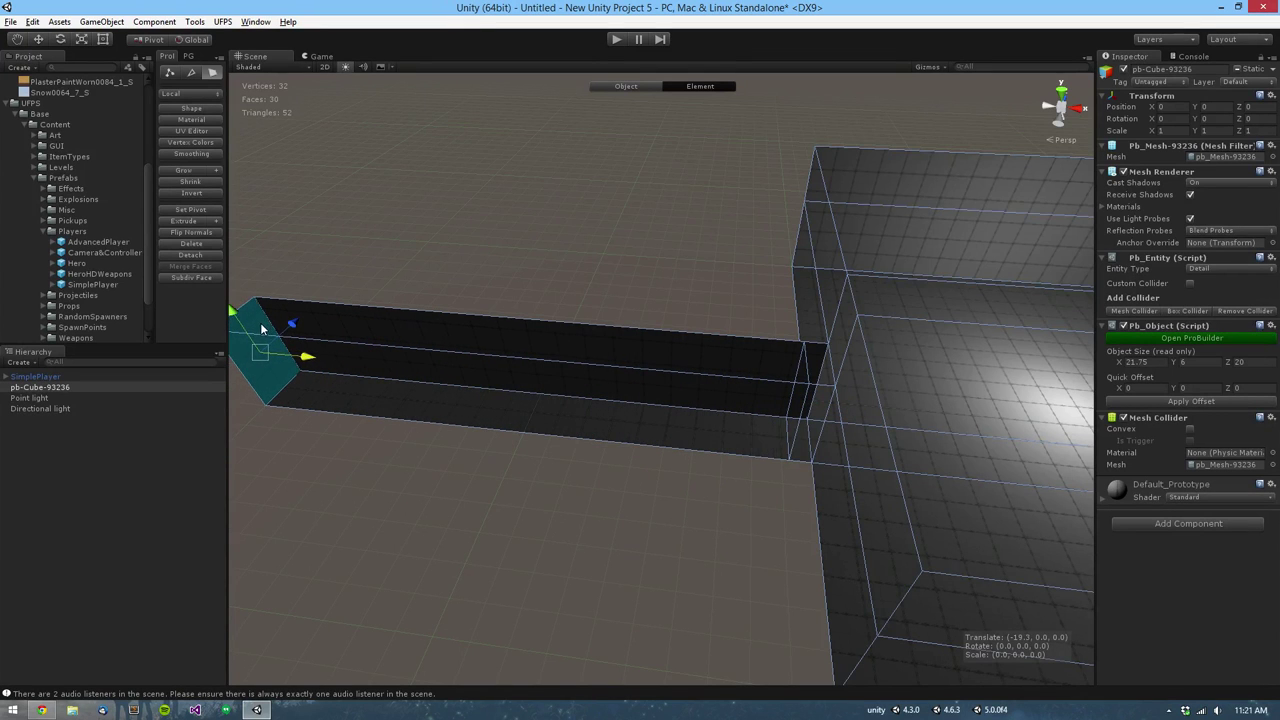
Step: Select both side walls of the long passage and extrude them outward by scaling to widen it into a second room
{"action": "scroll", "coordinate": [454, 394], "scroll_direction": "down", "scroll_amount": 2}
{"action": "left_click", "coordinate": [459, 391]}
{"action": "left_click_drag", "start_coordinate": [583, 409], "coordinate": [620, 378], "text": "alt"}
{"action": "left_click", "coordinate": [575, 386]}
{"action": "left_click_drag", "start_coordinate": [555, 419], "coordinate": [660, 533], "text": "alt"}
{"action": "left_click", "coordinate": [905, 475]}
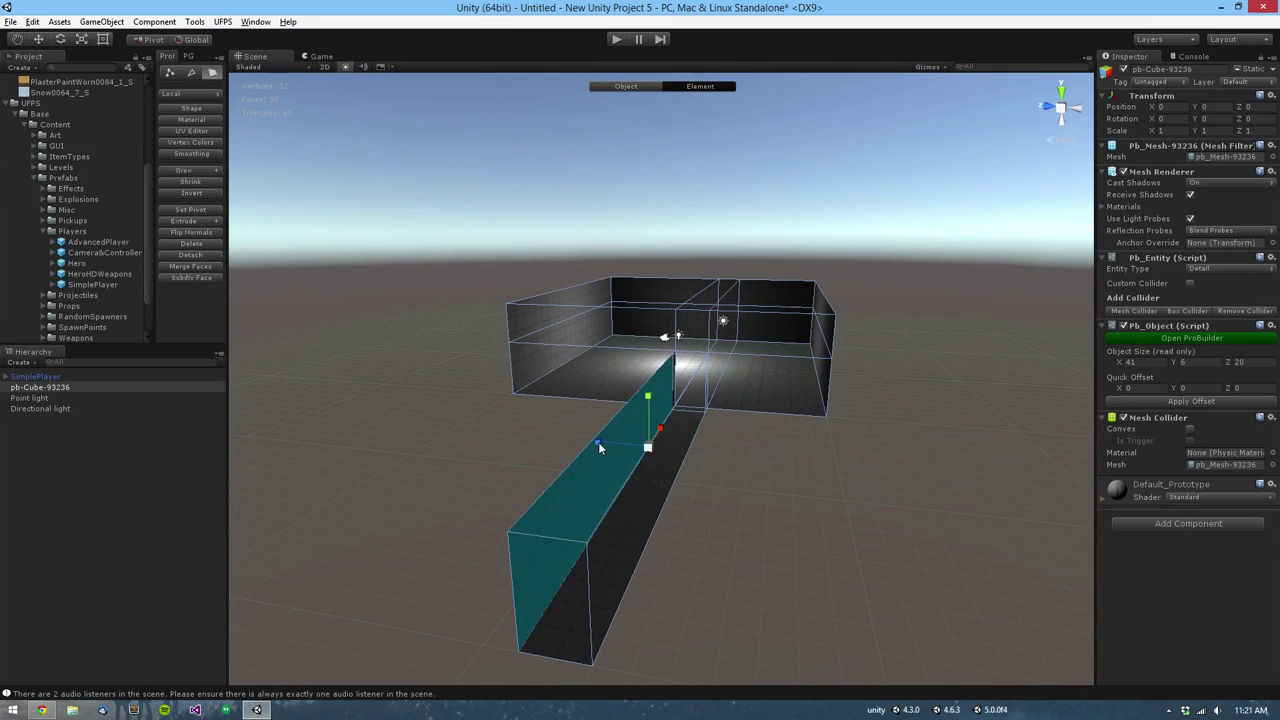
{"action": "left_click_drag", "start_coordinate": [599, 444], "coordinate": [251, 363], "text": "shift"}
Step: Select the three ceiling faces of the second room and extrude them upward about 2.5 units
{"action": "left_click_drag", "start_coordinate": [706, 431], "coordinate": [918, 300], "text": "alt"}
{"action": "left_click", "coordinate": [834, 309]}
{"action": "left_click", "coordinate": [747, 294], "text": "shift"}
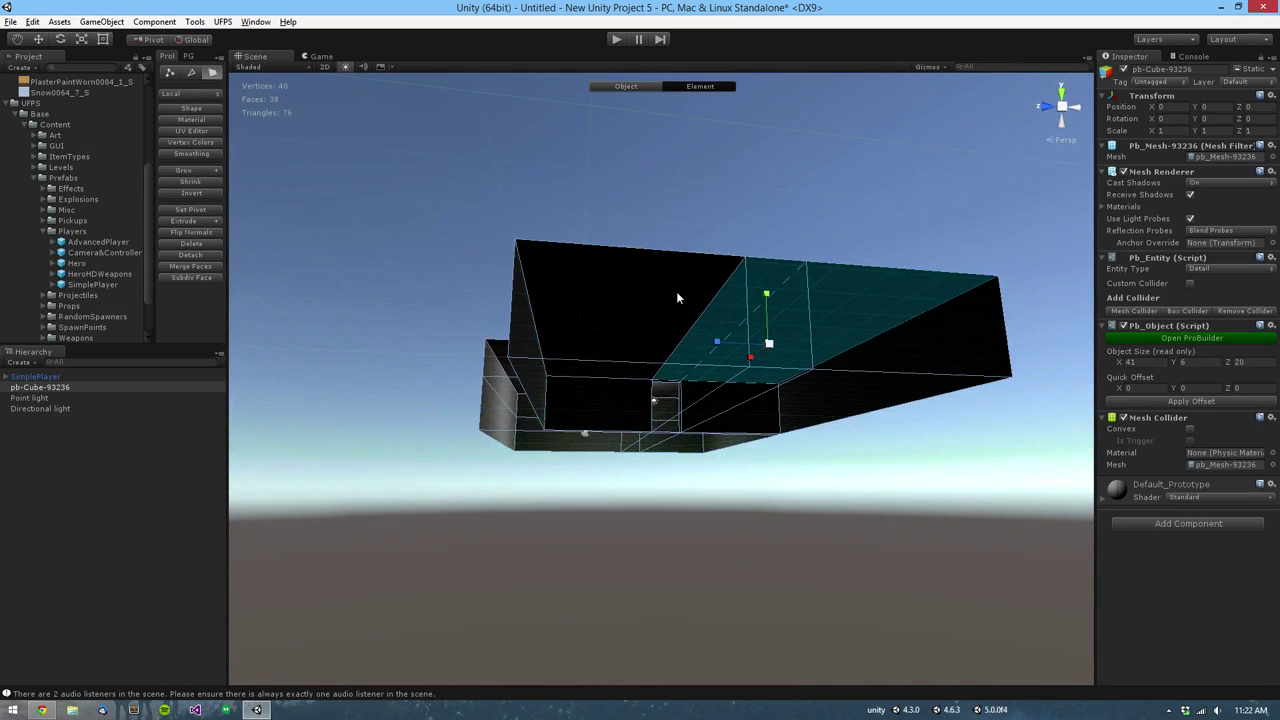
{"action": "left_click", "coordinate": [677, 298], "text": "shift"}
{"action": "key", "text": "w"}
{"action": "left_click_drag", "start_coordinate": [733, 382], "coordinate": [825, 460], "text": "alt"}
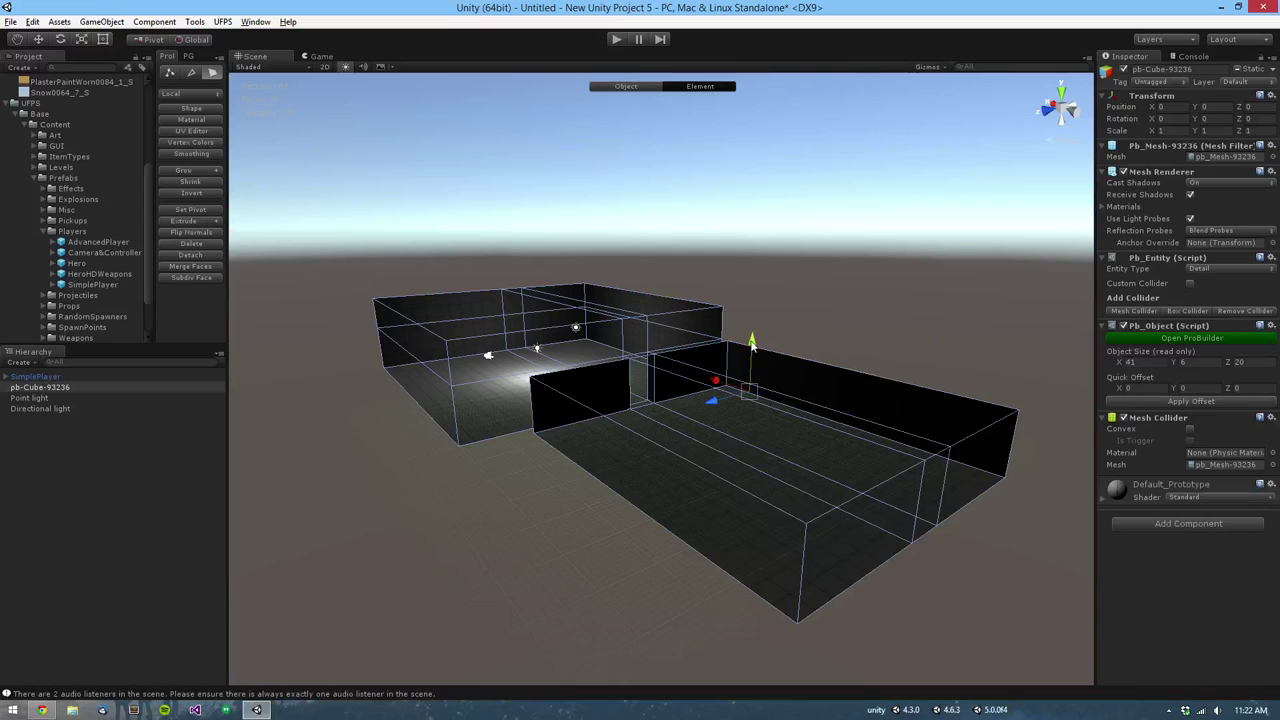
{"action": "left_click_drag", "start_coordinate": [752, 345], "coordinate": [722, 309], "text": "shift"}
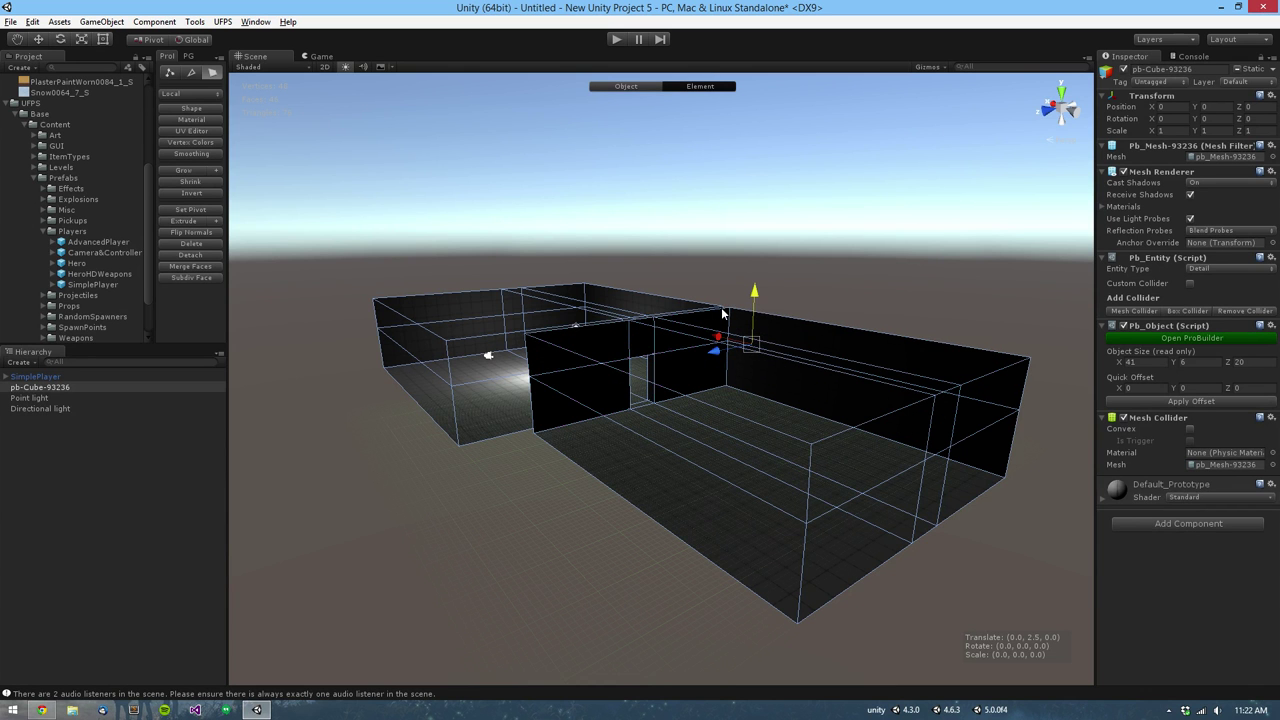
Step: Adjust the second room's raised ceiling faces to match the ceiling height of the first room
{"action": "left_click_drag", "start_coordinate": [628, 366], "coordinate": [757, 409], "text": "alt"}
{"action": "right_click_drag", "start_coordinate": [757, 409], "coordinate": [731, 437], "text": "alt"}
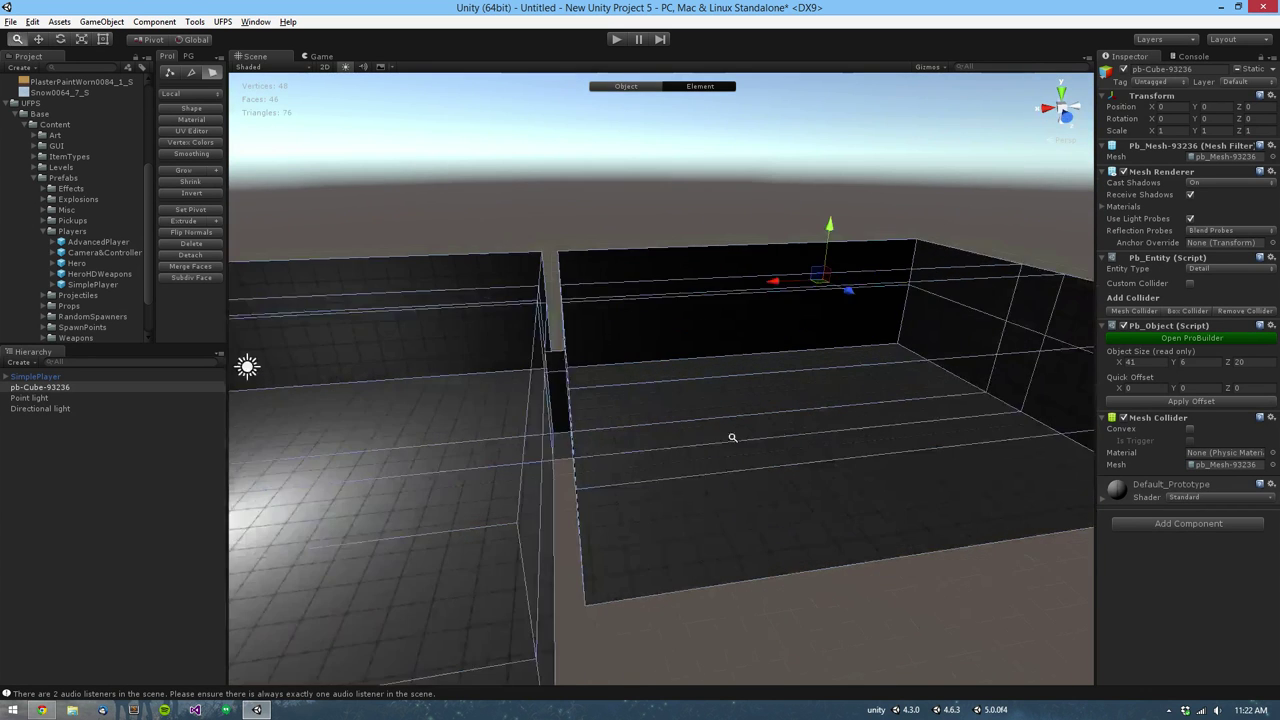
{"action": "left_click_drag", "start_coordinate": [731, 437], "coordinate": [971, 411], "text": "alt"}
{"action": "middle_click_drag", "start_coordinate": [517, 333], "coordinate": [592, 344]}
{"action": "left_click_drag", "start_coordinate": [592, 344], "coordinate": [673, 343], "text": "alt"}
{"action": "right_click_drag", "start_coordinate": [673, 343], "coordinate": [645, 353]}
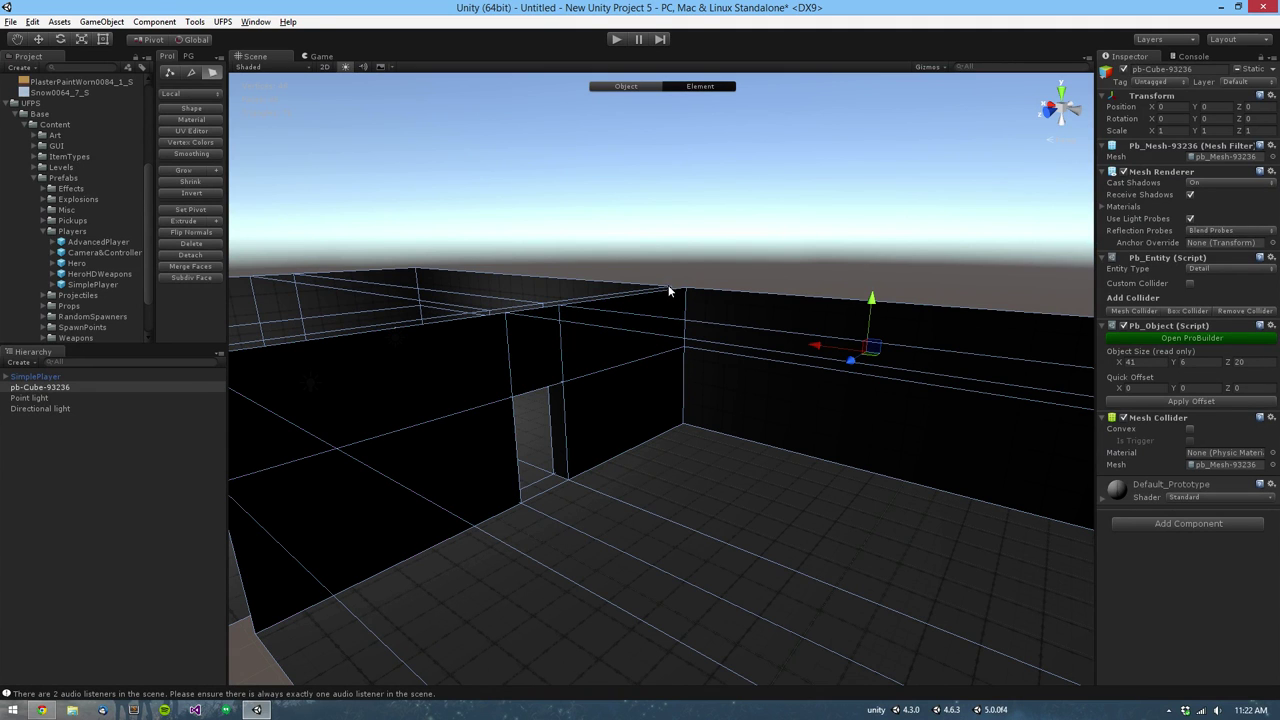
{"action": "left_click_drag", "start_coordinate": [873, 304], "coordinate": [534, 311]}
{"action": "left_click_drag", "start_coordinate": [632, 322], "coordinate": [789, 403], "text": "alt"}
{"action": "left_click_drag", "start_coordinate": [623, 429], "coordinate": [752, 322], "text": "alt"}
{"action": "scroll", "coordinate": [594, 476], "scroll_direction": "down", "scroll_amount": 10}
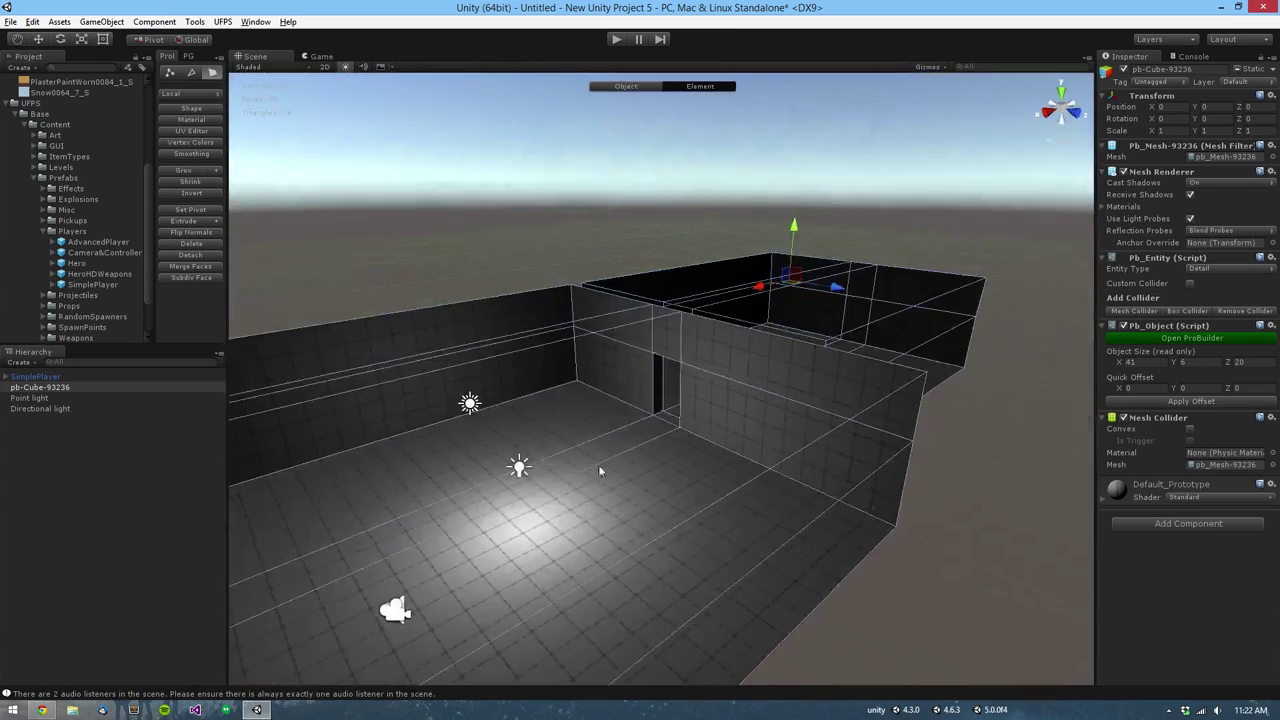
Step: Duplicate the first room's point light and move the copy into the second room
{"action": "left_click", "coordinate": [518, 467]}
{"action": "scroll", "coordinate": [564, 467], "scroll_direction": "down", "scroll_amount": 4}
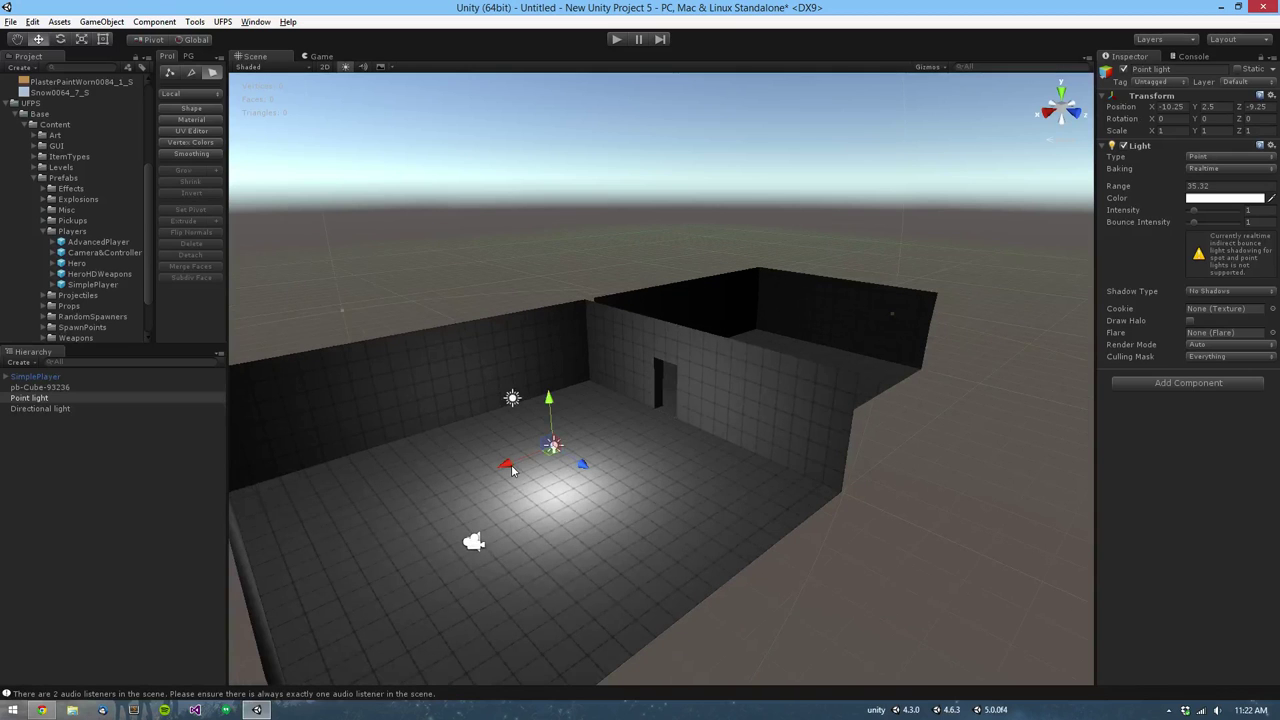
{"action": "key", "text": "ctrl+d"}
{"action": "left_click_drag", "start_coordinate": [507, 468], "coordinate": [800, 345]}
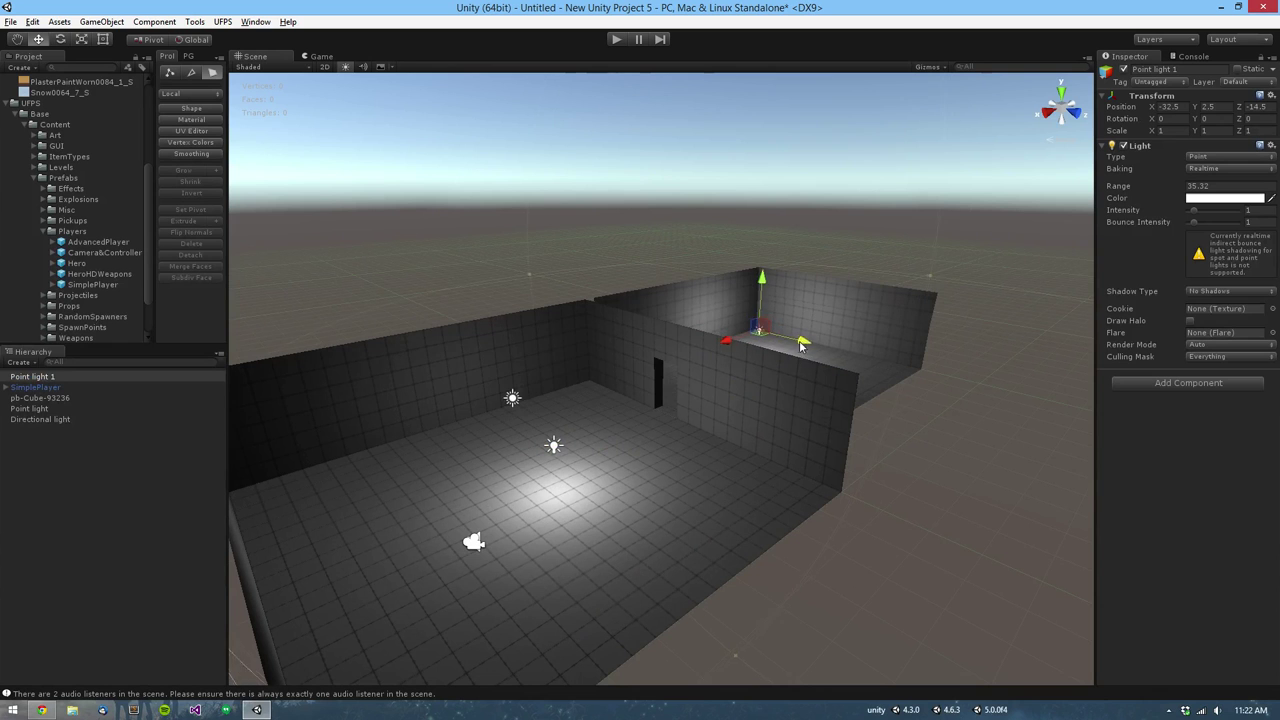
Step: Set the duplicated point light's color to red and inspect its glow through the doorway
{"action": "left_click", "coordinate": [1210, 199]}
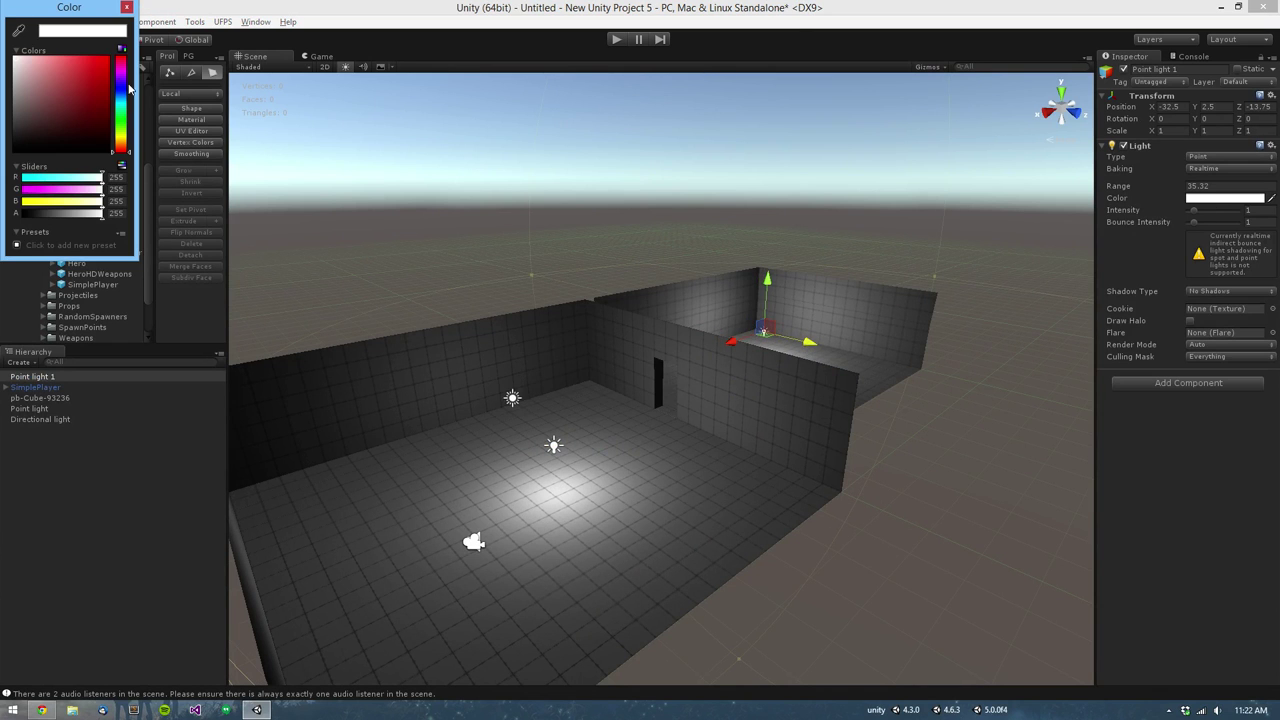
{"action": "left_click", "coordinate": [97, 60]}
{"action": "left_click", "coordinate": [126, 7]}
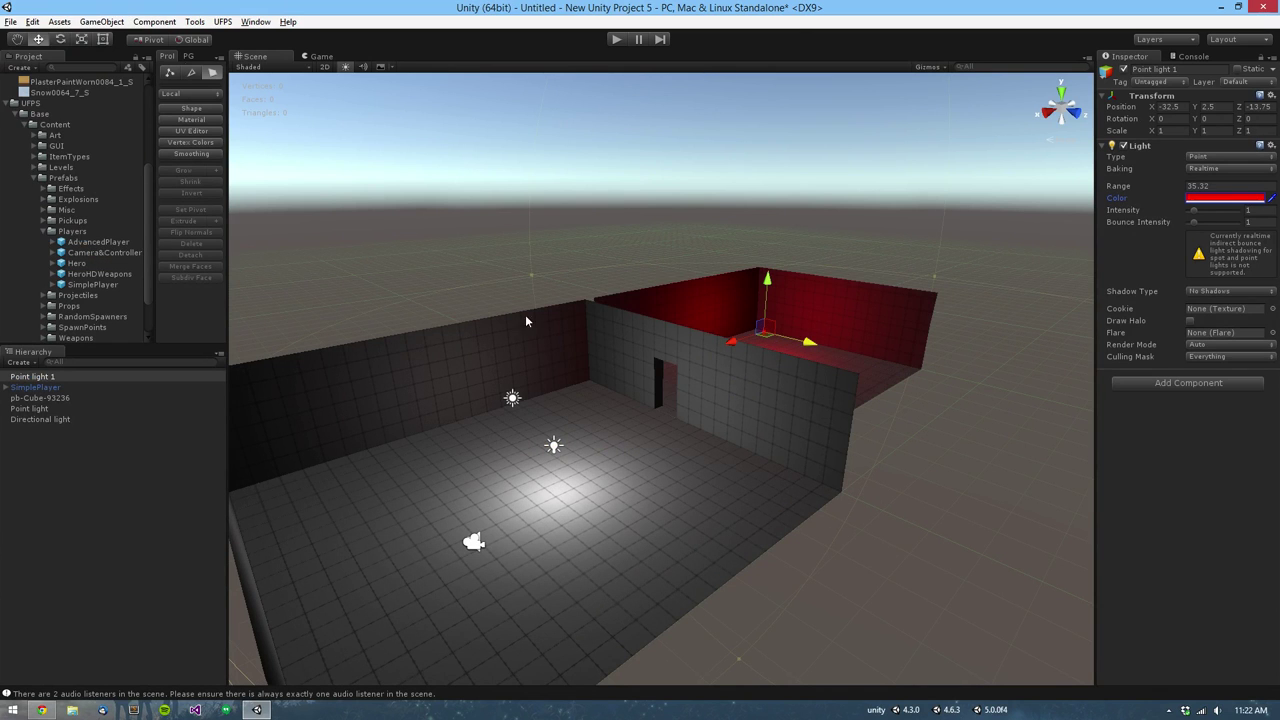
{"action": "left_click_drag", "start_coordinate": [563, 346], "coordinate": [694, 300], "text": "alt"}
{"action": "scroll", "coordinate": [918, 389], "scroll_direction": "up", "scroll_amount": 4}
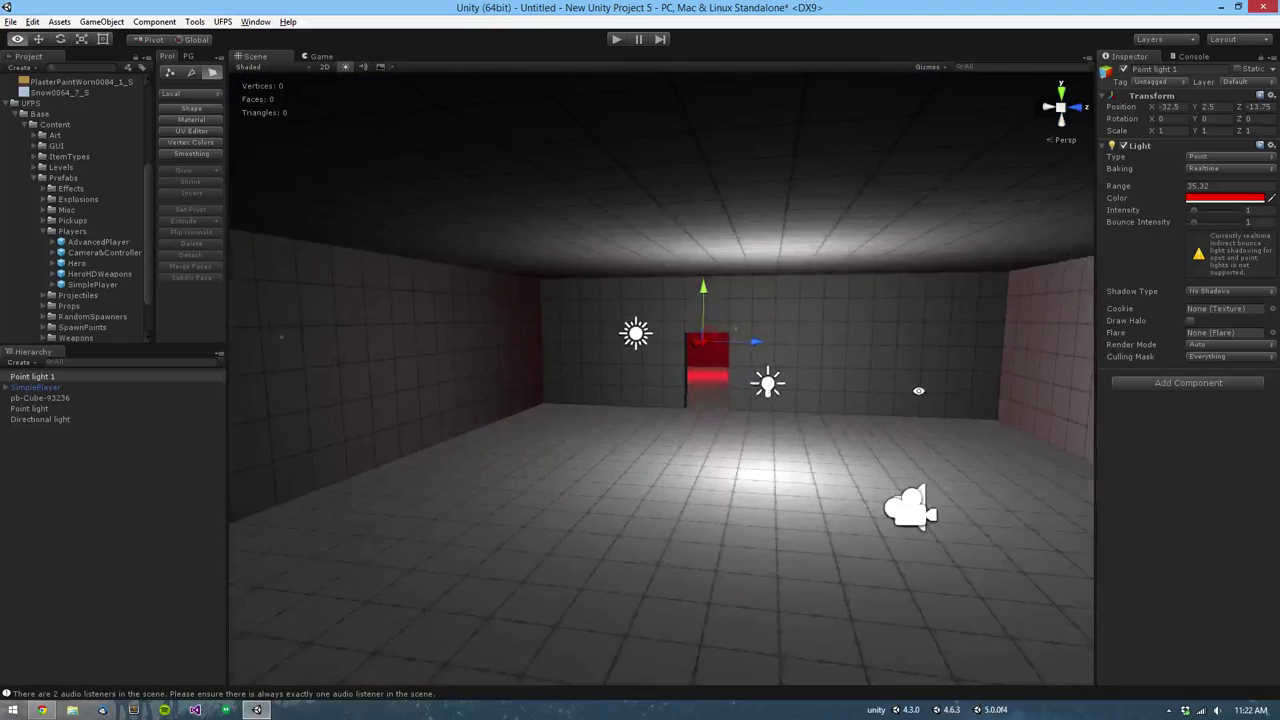
{"action": "left_click_drag", "start_coordinate": [918, 389], "coordinate": [843, 448], "text": "alt"}
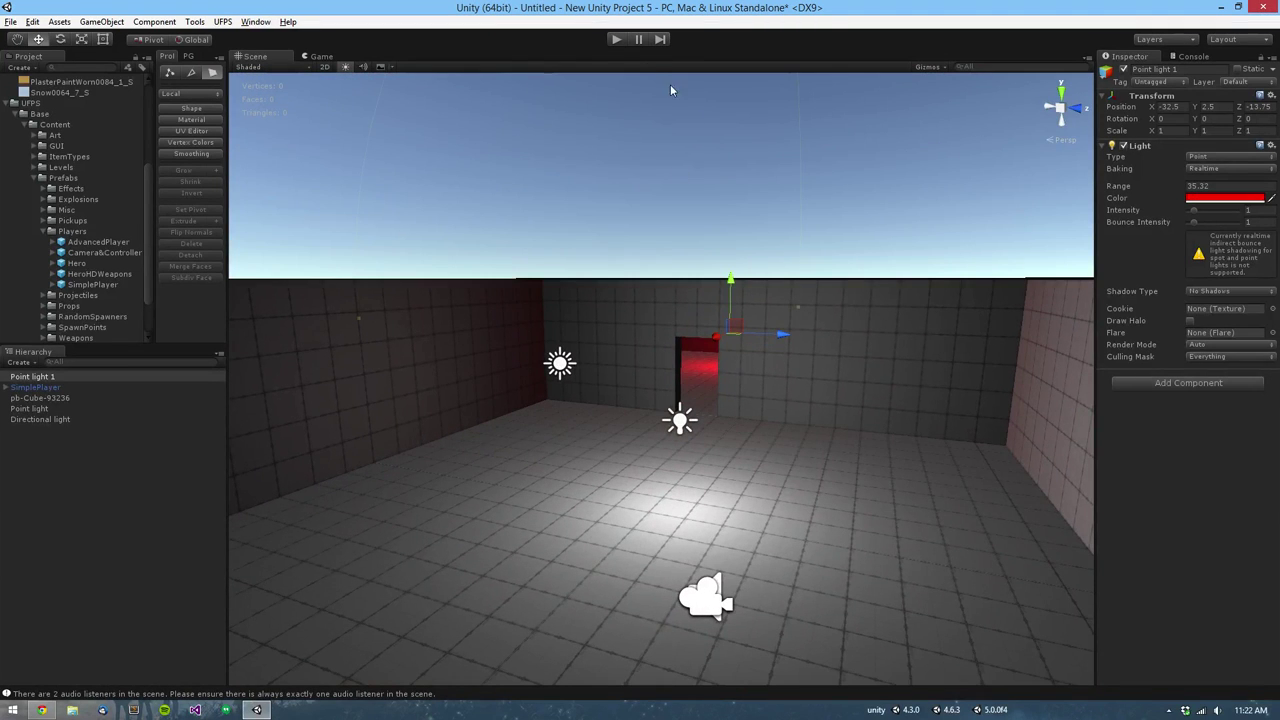
Step: Playtest the level by walking the player from the first room through the doorway into the red room
{"action": "left_click", "coordinate": [620, 41]}
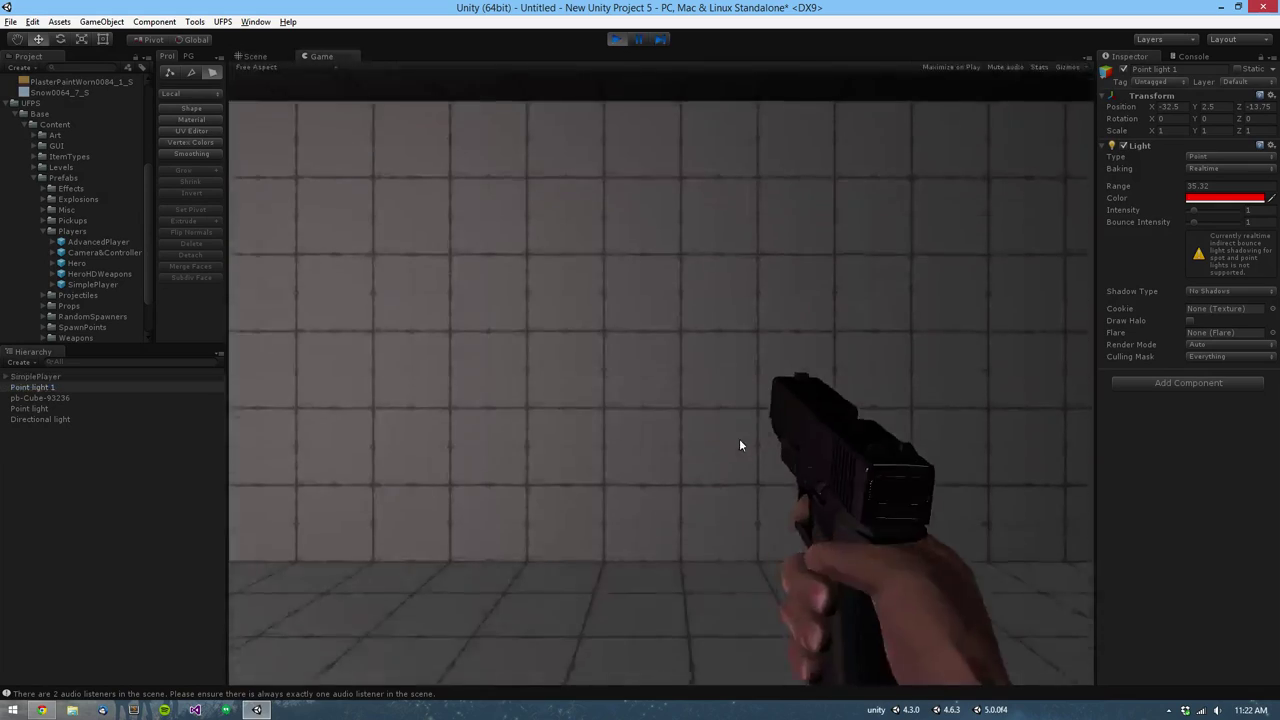
{"action": "left_click", "coordinate": [739, 439]}
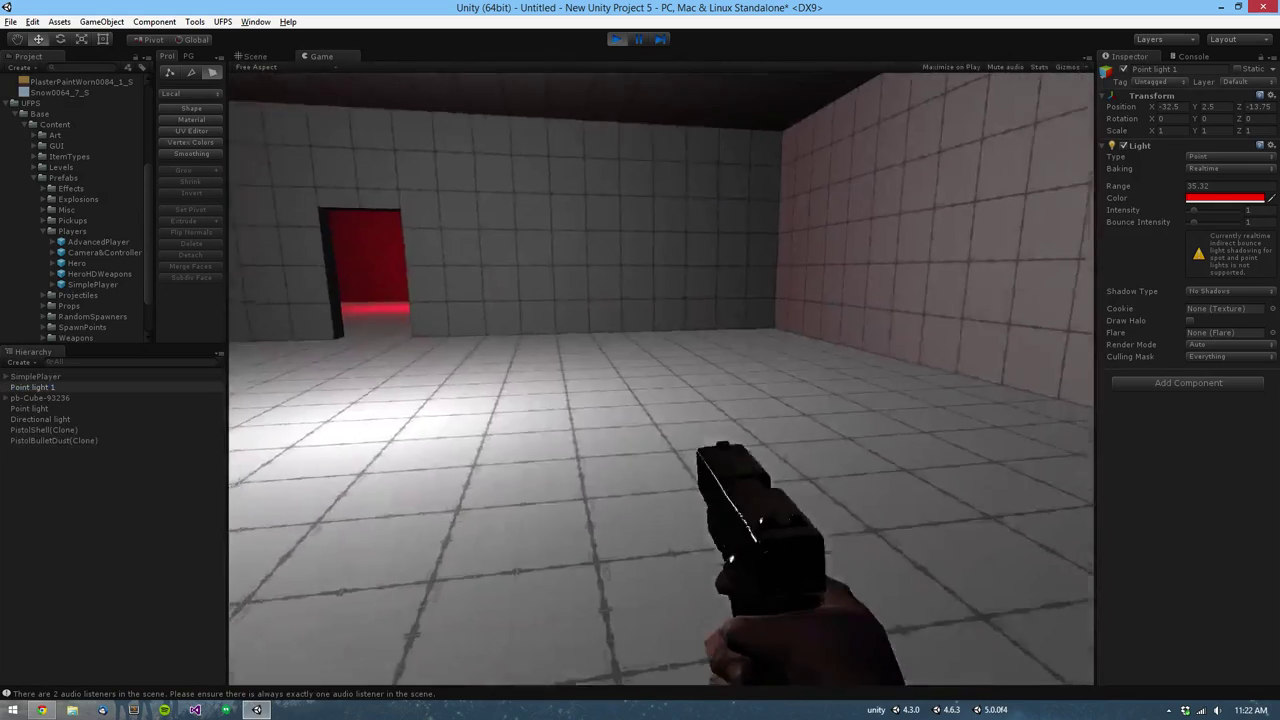
{"action": "key", "text": "w"}
{"action": "key", "text": "w"}
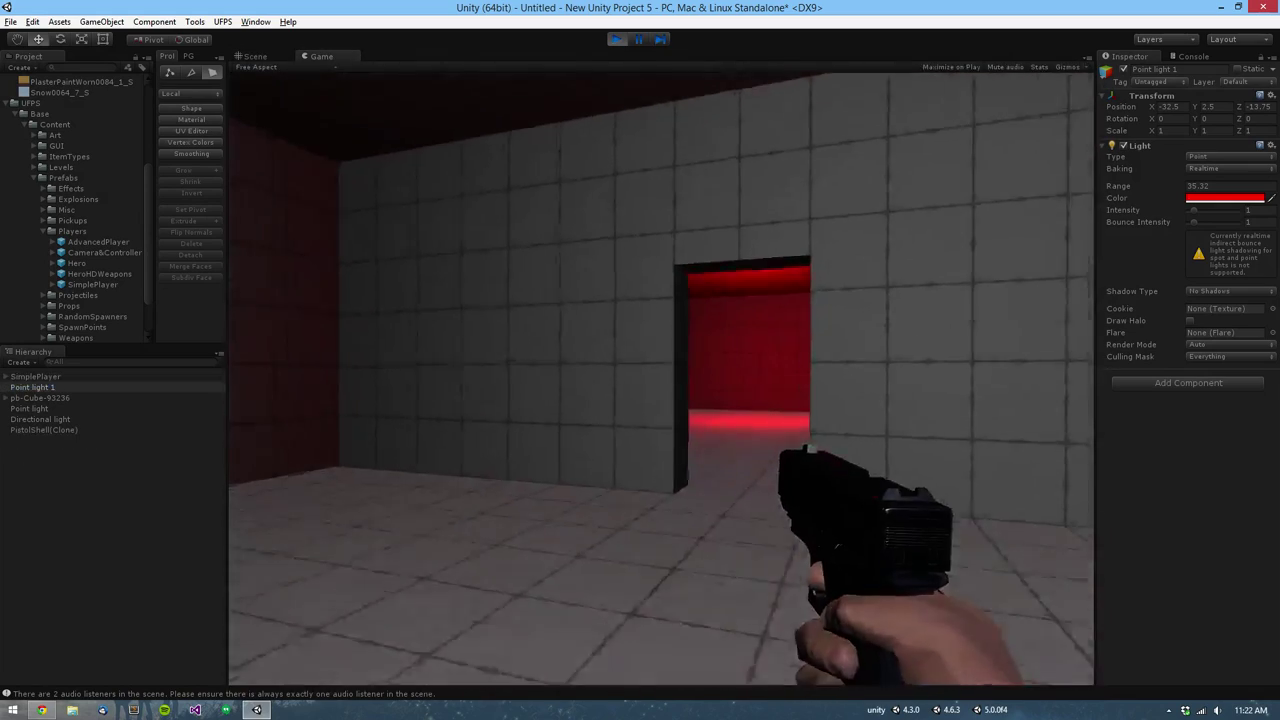
{"action": "key", "text": "w"}
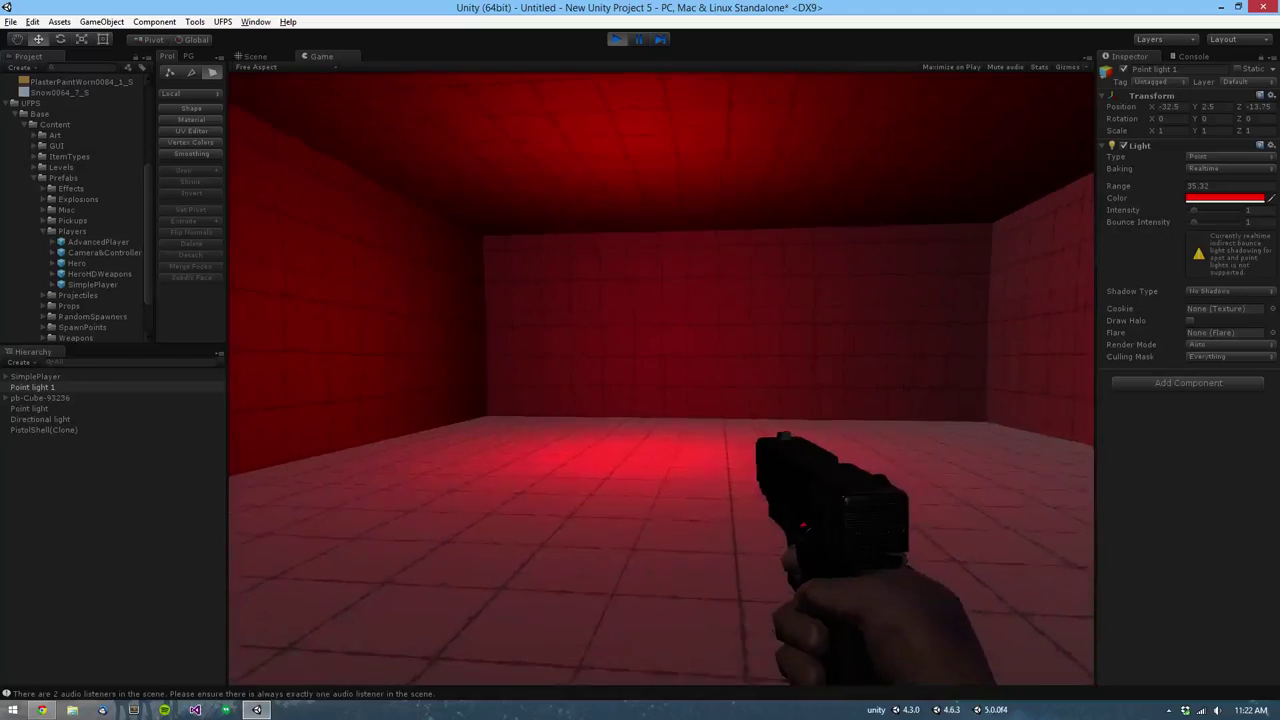
{"action": "key", "text": "w"}
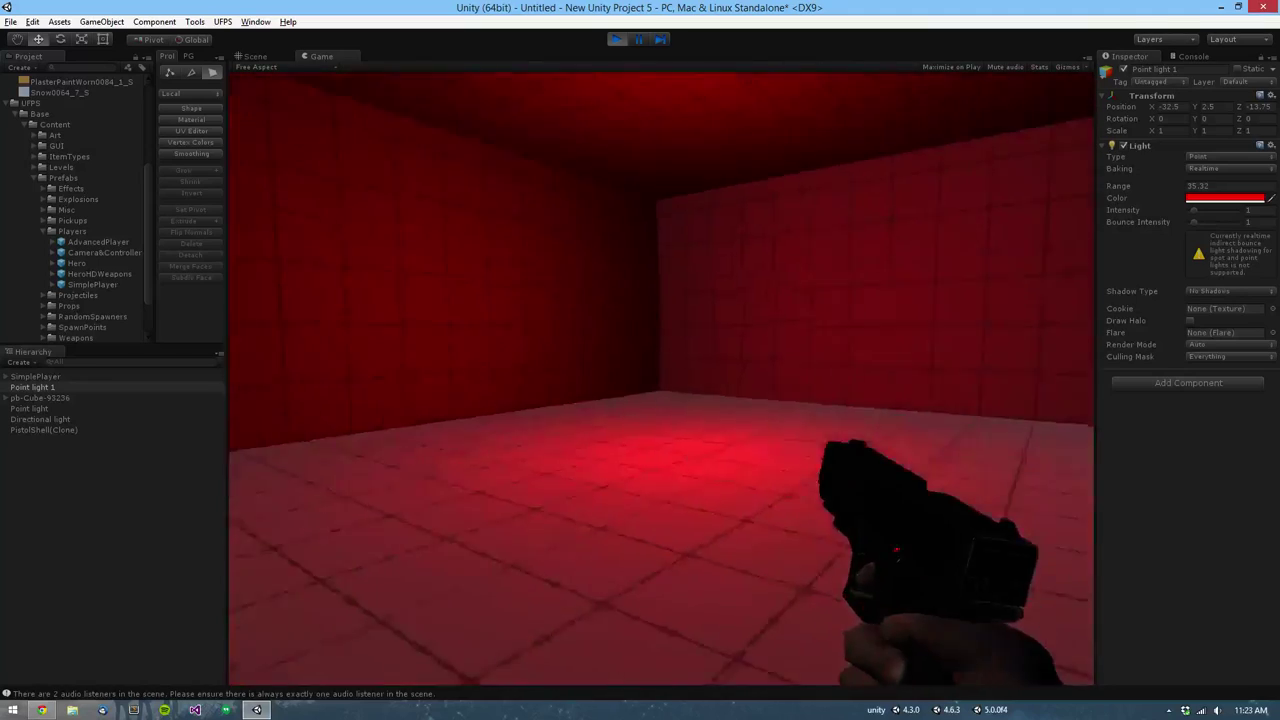
{"action": "key", "text": "w"}
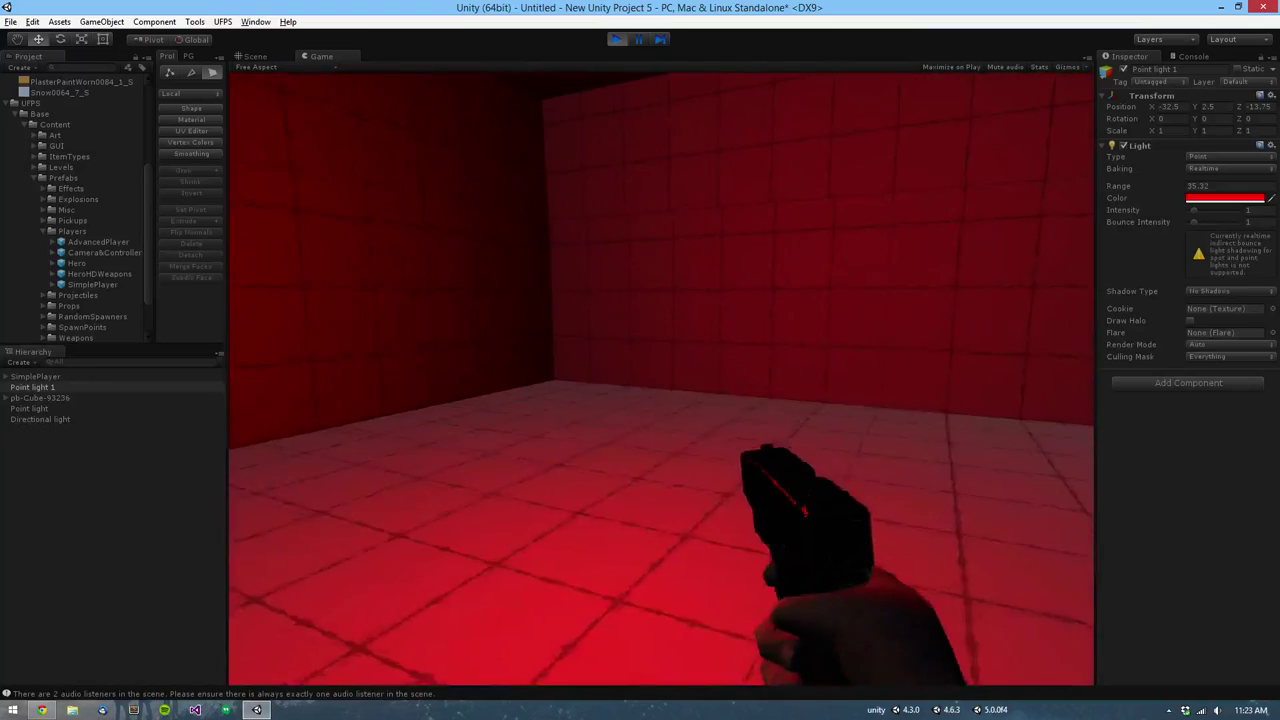
Step: Fire the pistol several times at the red room's surfaces, and stop the playtest
{"action": "left_click", "coordinate": [661, 378]}
{"action": "left_click", "coordinate": [661, 378]}
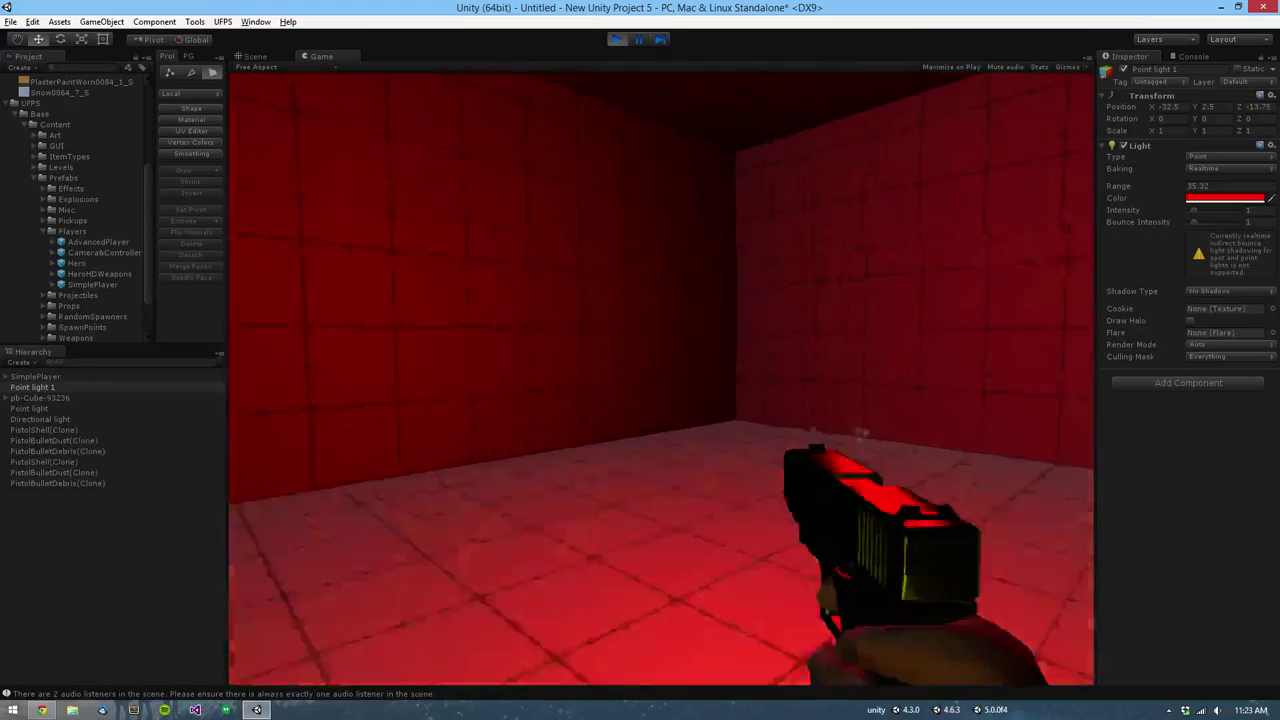
{"action": "left_click", "coordinate": [661, 378]}
{"action": "left_click", "coordinate": [661, 378]}
{"action": "left_click", "coordinate": [661, 378]}
{"action": "left_click", "coordinate": [661, 378]}
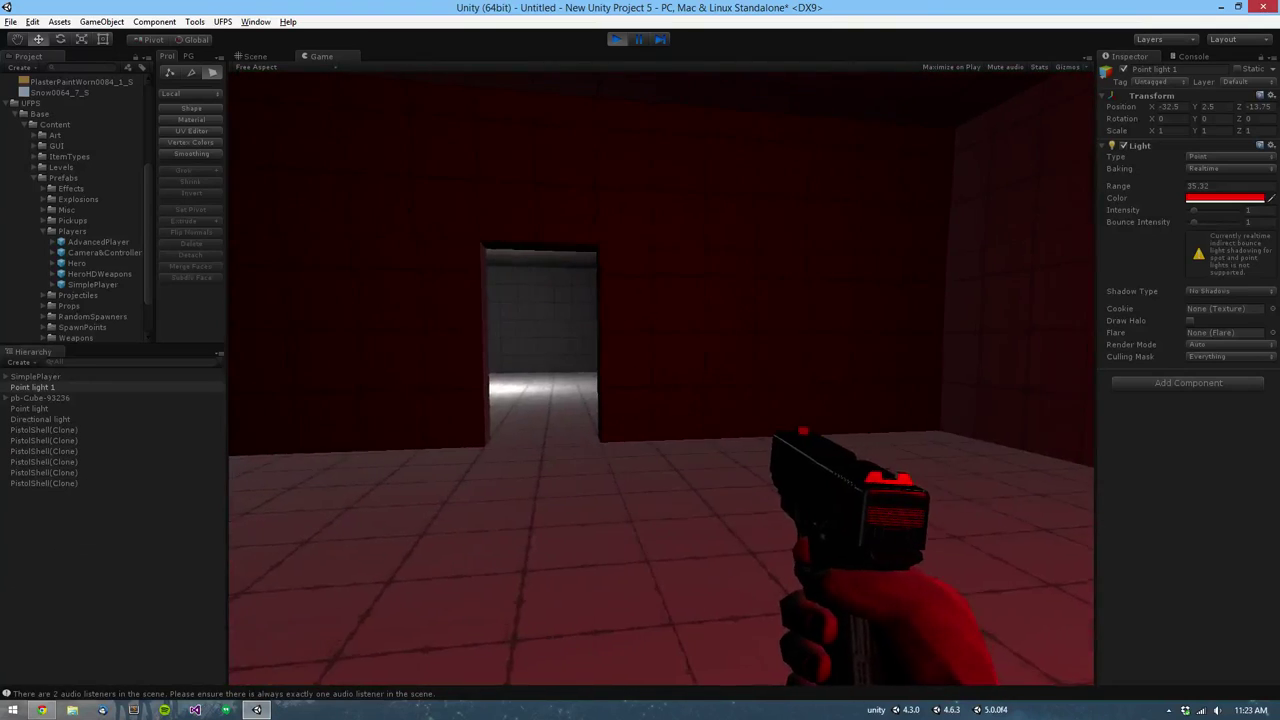
{"action": "left_click", "coordinate": [618, 41]}
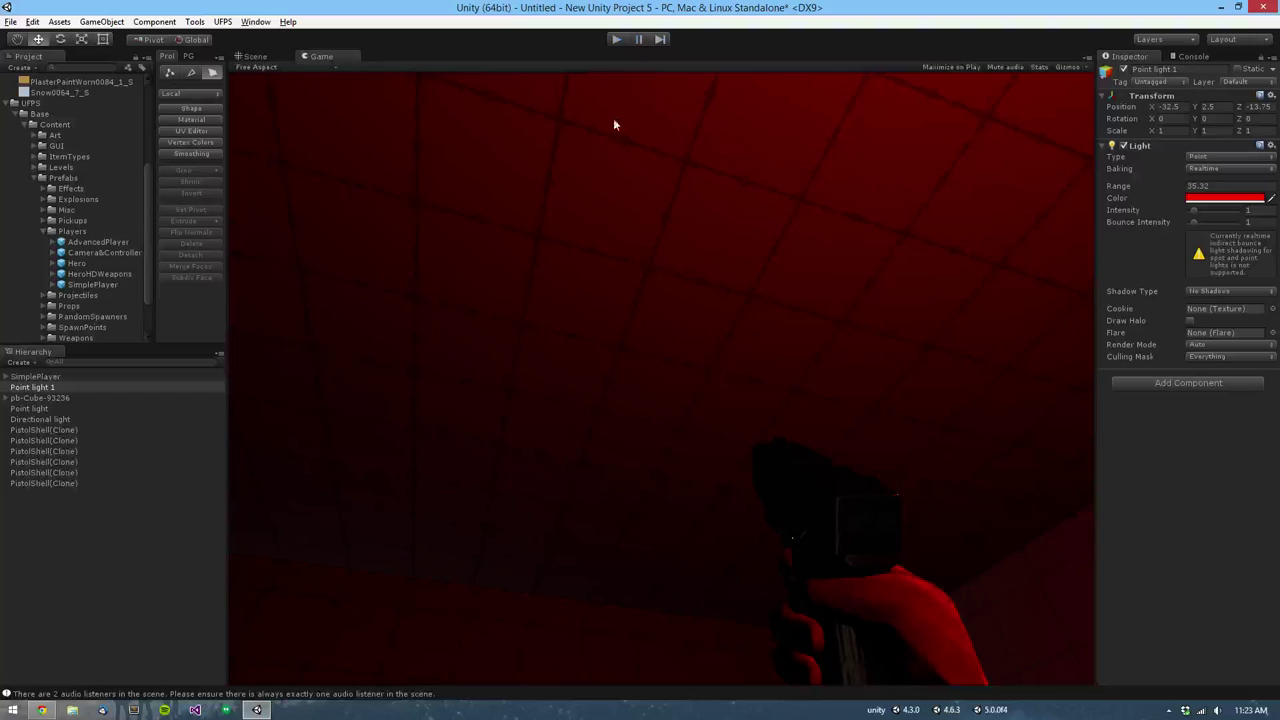
Step: Select the lower face of the side wall in the white-lit room
{"action": "scroll", "coordinate": [771, 379], "scroll_direction": "down", "scroll_amount": 4}
{"action": "left_click_drag", "start_coordinate": [771, 379], "coordinate": [600, 463], "text": "alt"}
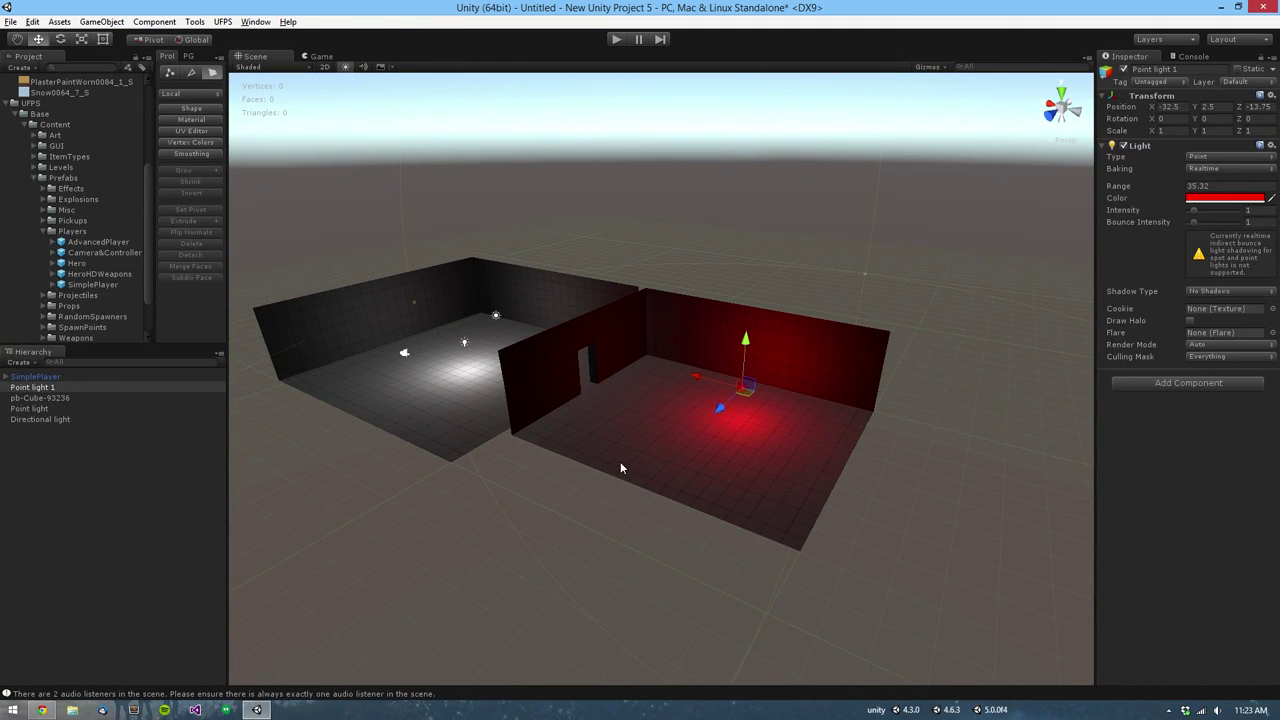
{"action": "left_click", "coordinate": [628, 452]}
{"action": "left_click_drag", "start_coordinate": [594, 443], "coordinate": [800, 405], "text": "alt"}
{"action": "left_click", "coordinate": [521, 348]}
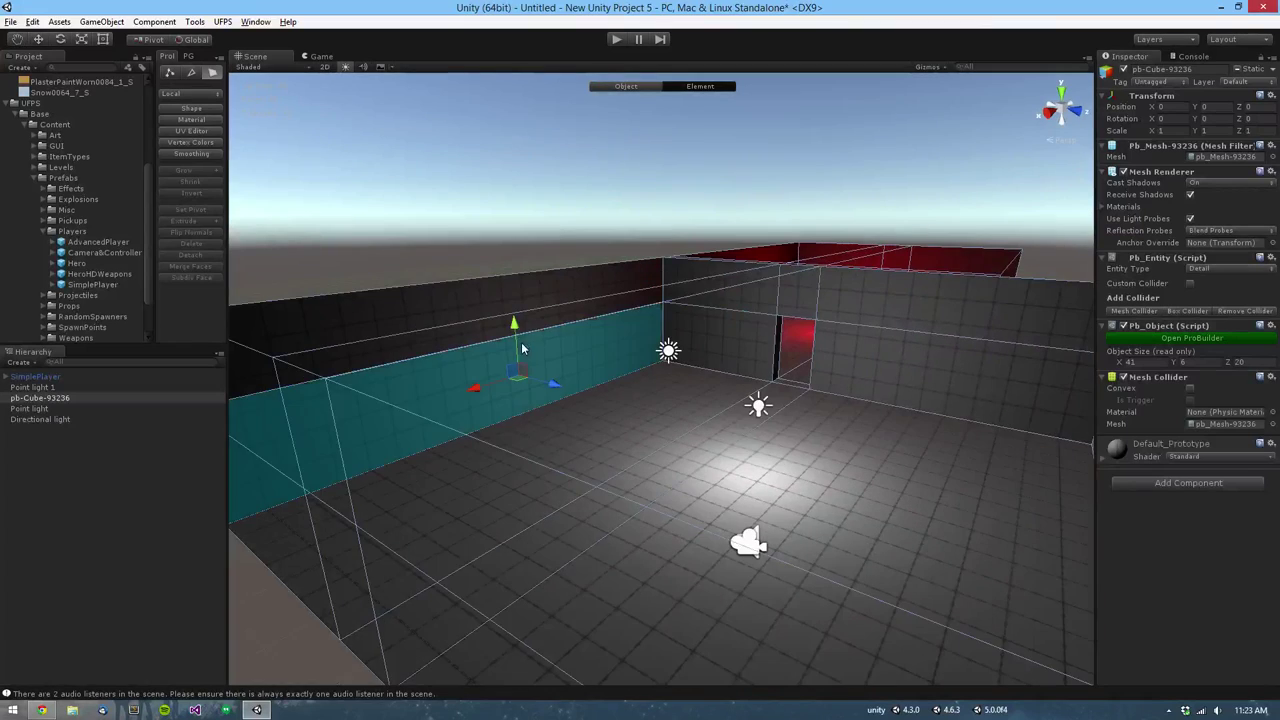
{"action": "left_click_drag", "start_coordinate": [523, 349], "coordinate": [761, 437], "text": "alt"}
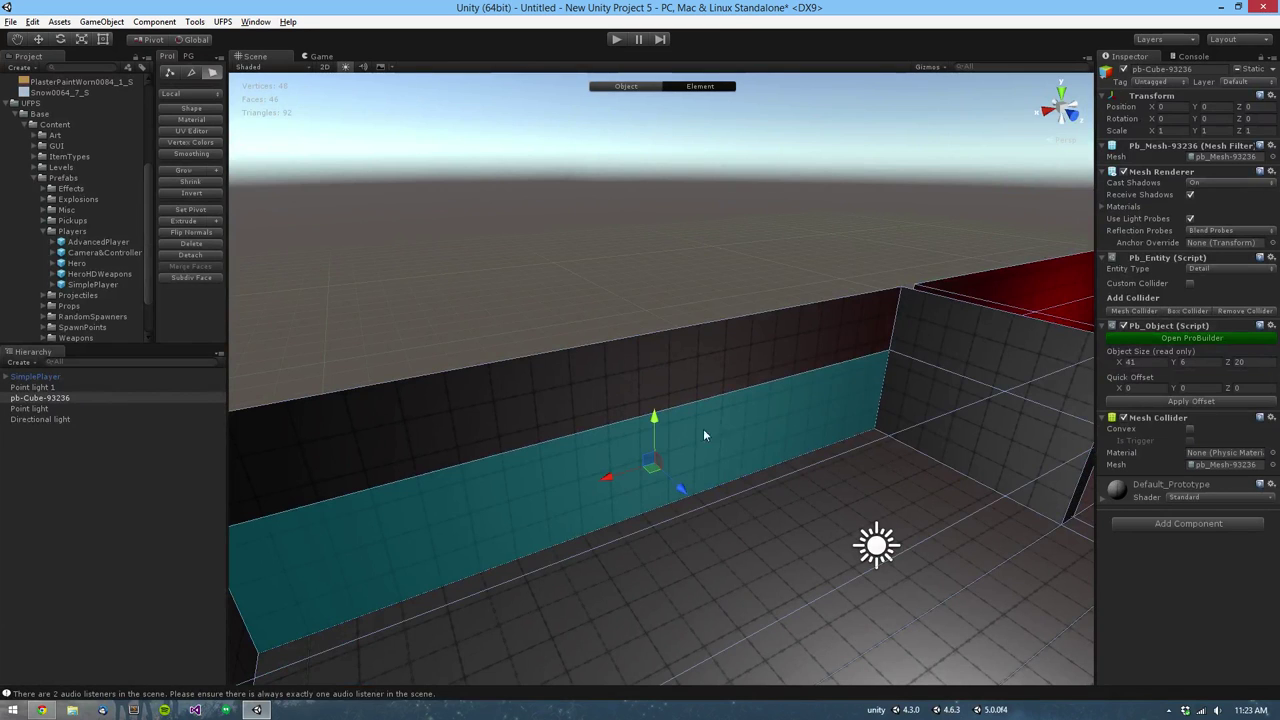
Step: Switch to edge mode and select the horizontal edge running along the middle of that side wall
{"action": "key", "text": "h"}
{"action": "key", "text": "h"}
{"action": "left_click", "coordinate": [723, 397]}
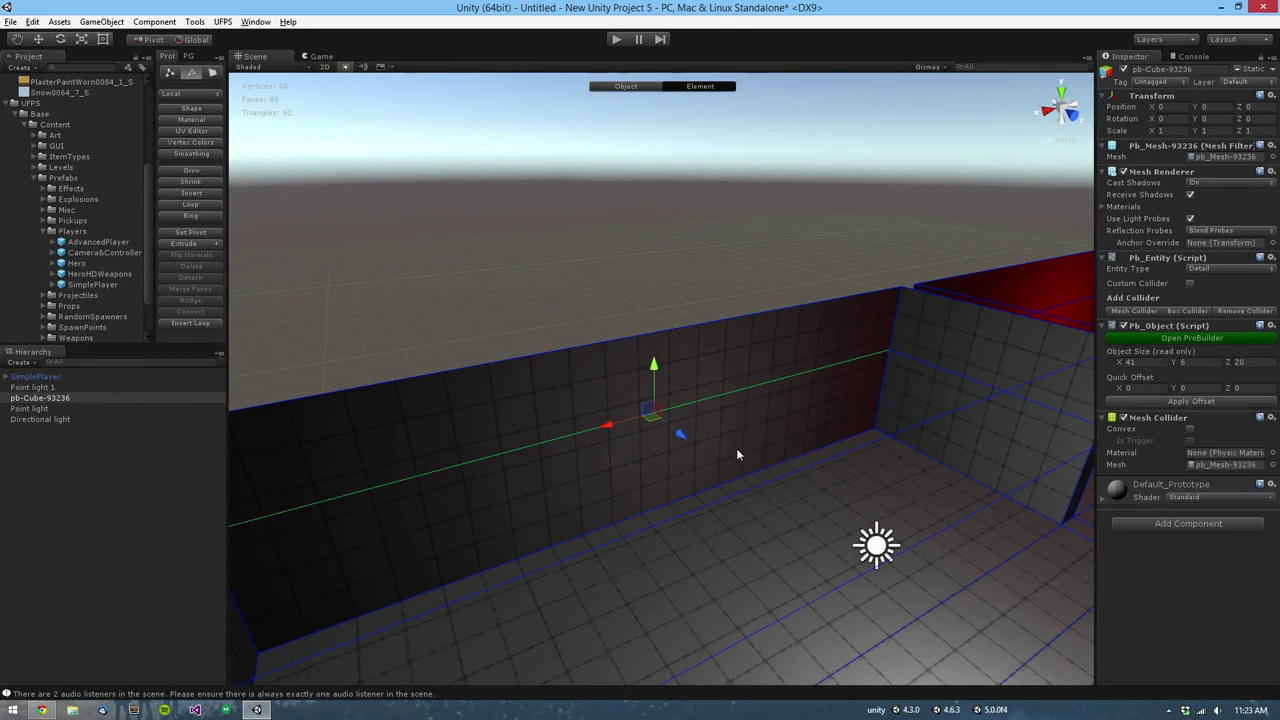
Step: Cycle the element selection repeatedly through the face, vertex and edge editing modes
{"action": "left_click_drag", "start_coordinate": [736, 450], "coordinate": [746, 513], "text": "alt"}
{"action": "key", "text": "h"}
{"action": "key", "text": "h"}
{"action": "key", "text": "h"}
{"action": "key", "text": "h"}
{"action": "key", "text": "h"}
{"action": "key", "text": "h"}
{"action": "key", "text": "h"}
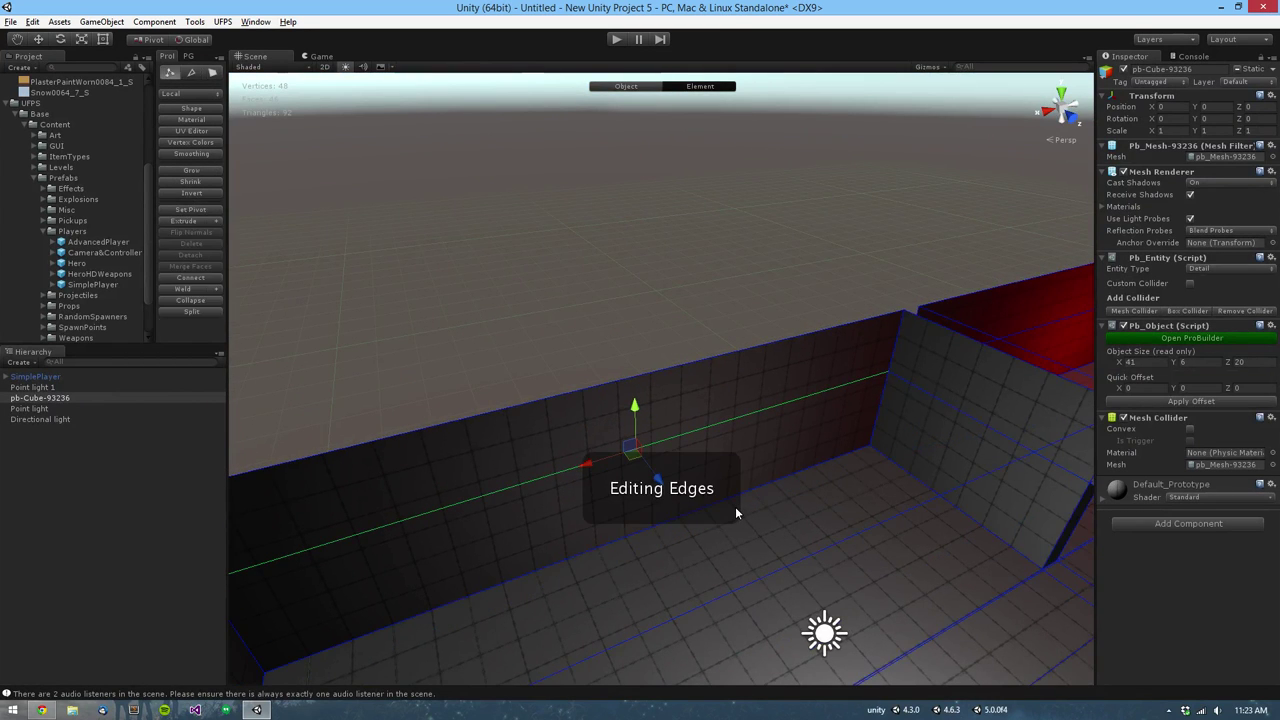
Step: Switch directly between the individual vertex, edge and face selection modes
{"action": "key", "text": "j"}
{"action": "key", "text": "k"}
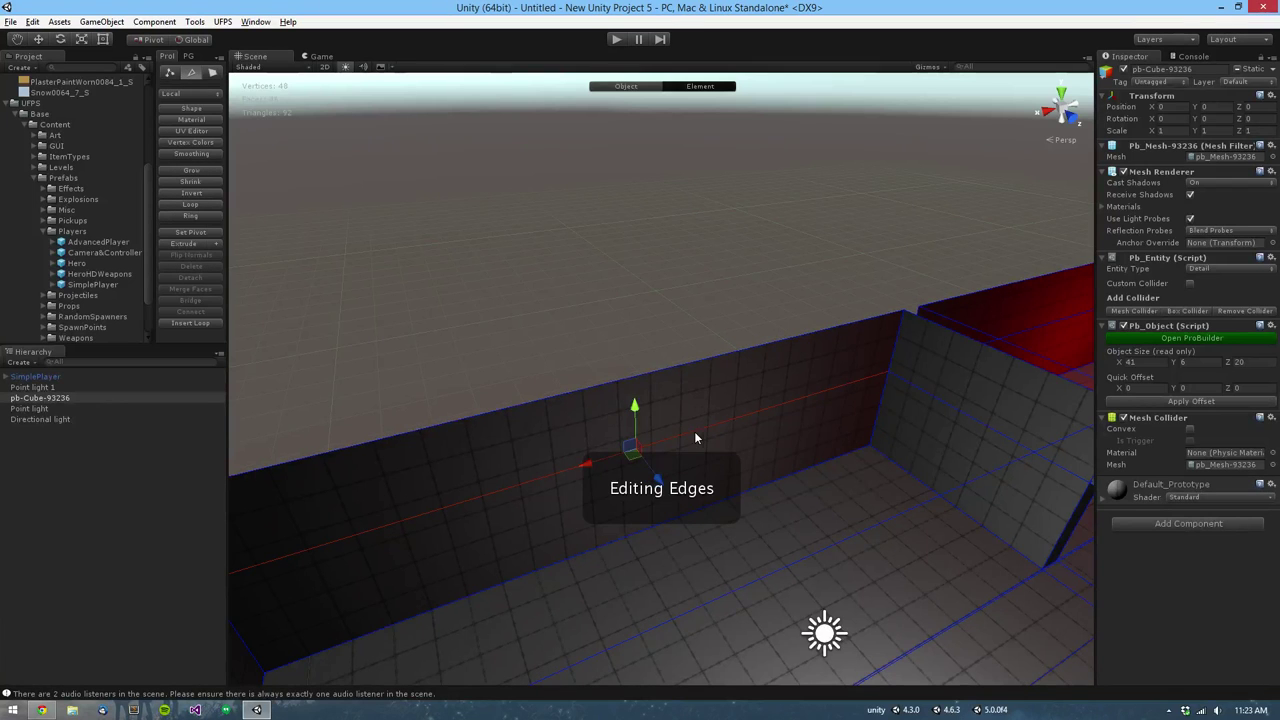
{"action": "left_click", "coordinate": [172, 74]}
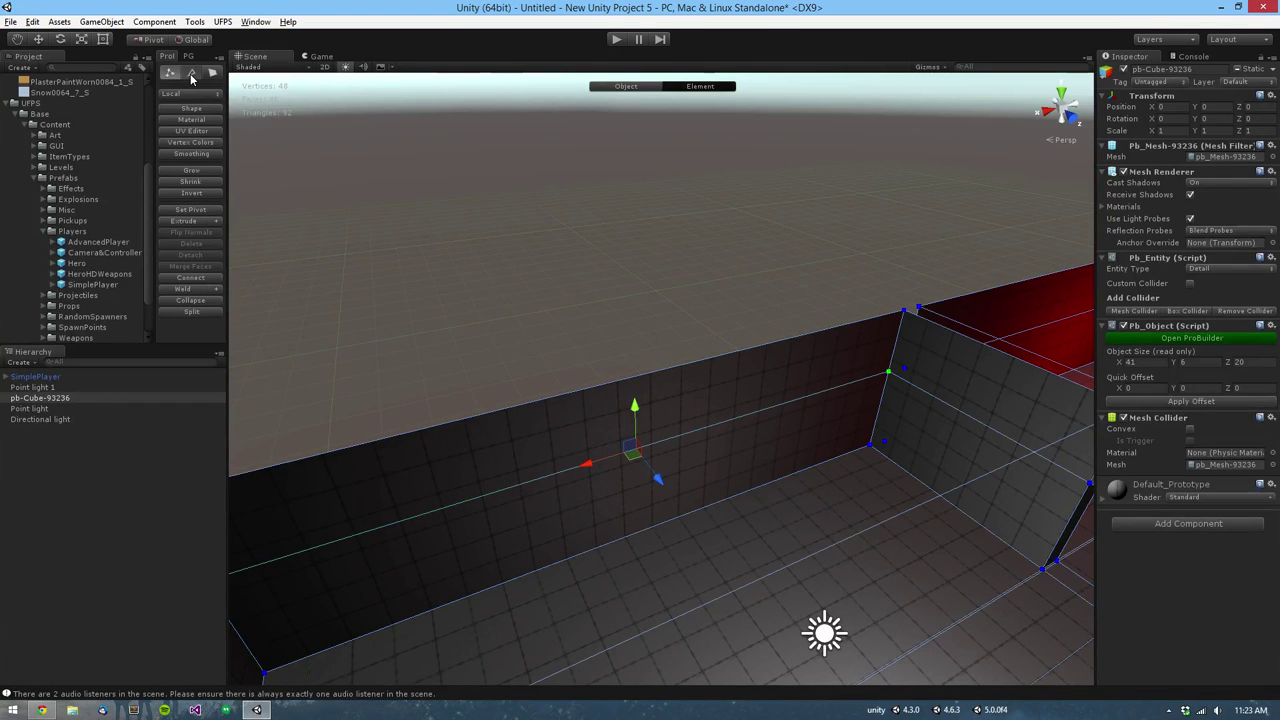
{"action": "left_click", "coordinate": [190, 73]}
{"action": "left_click", "coordinate": [211, 74]}
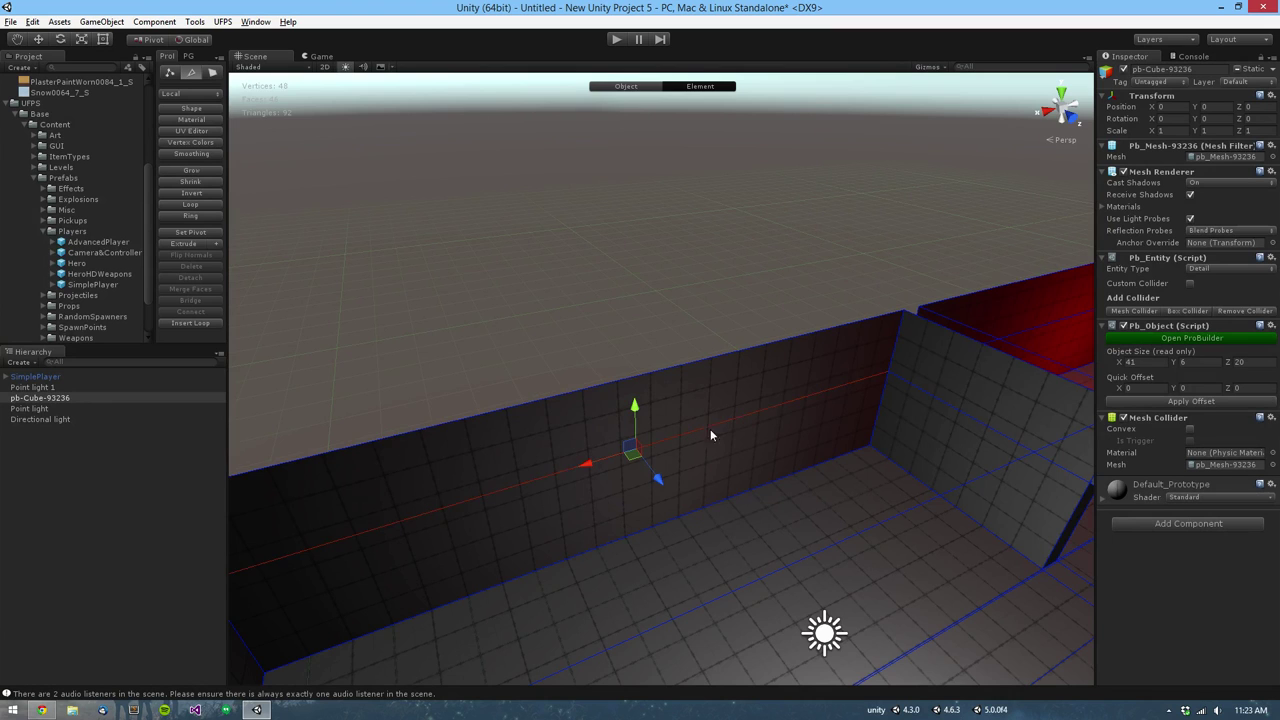
Step: Select the horizontal edge along the middle of the side wall and raise it toward the ceiling
{"action": "left_click_drag", "start_coordinate": [803, 495], "coordinate": [690, 357], "text": "alt"}
{"action": "left_click", "coordinate": [590, 407]}
{"action": "left_click", "coordinate": [674, 301]}
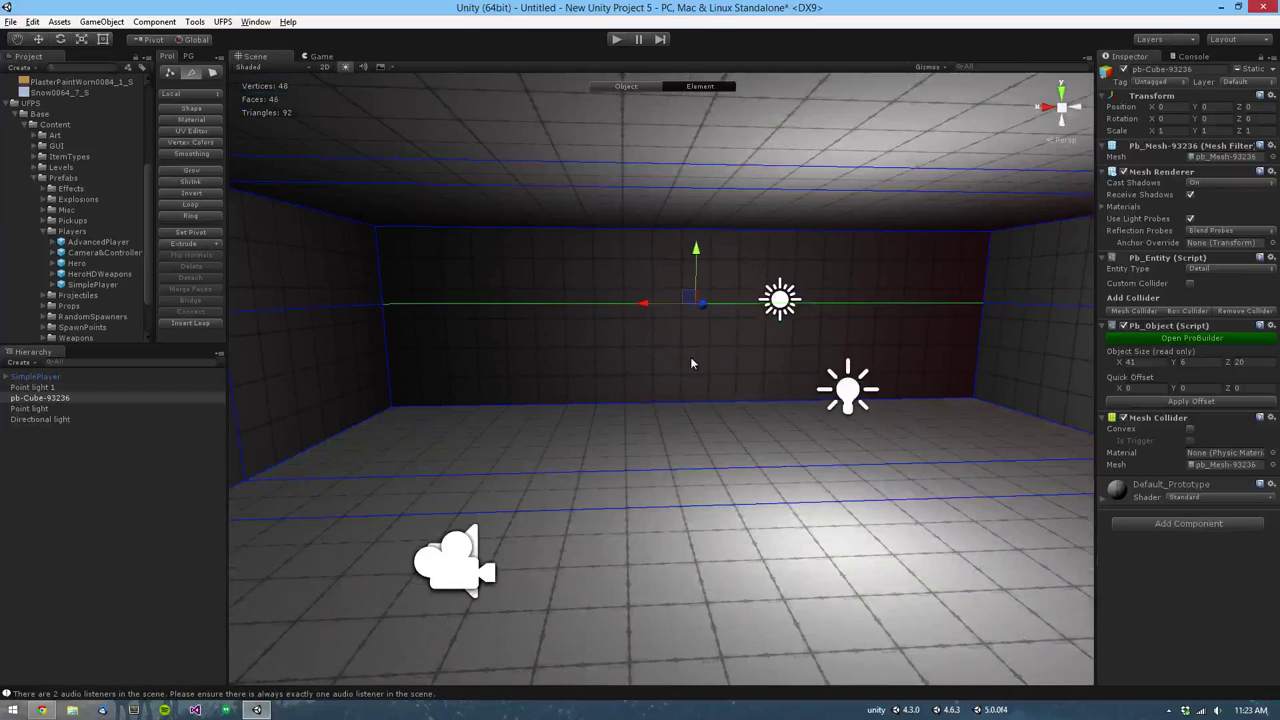
{"action": "left_click_drag", "start_coordinate": [696, 250], "coordinate": [697, 201]}
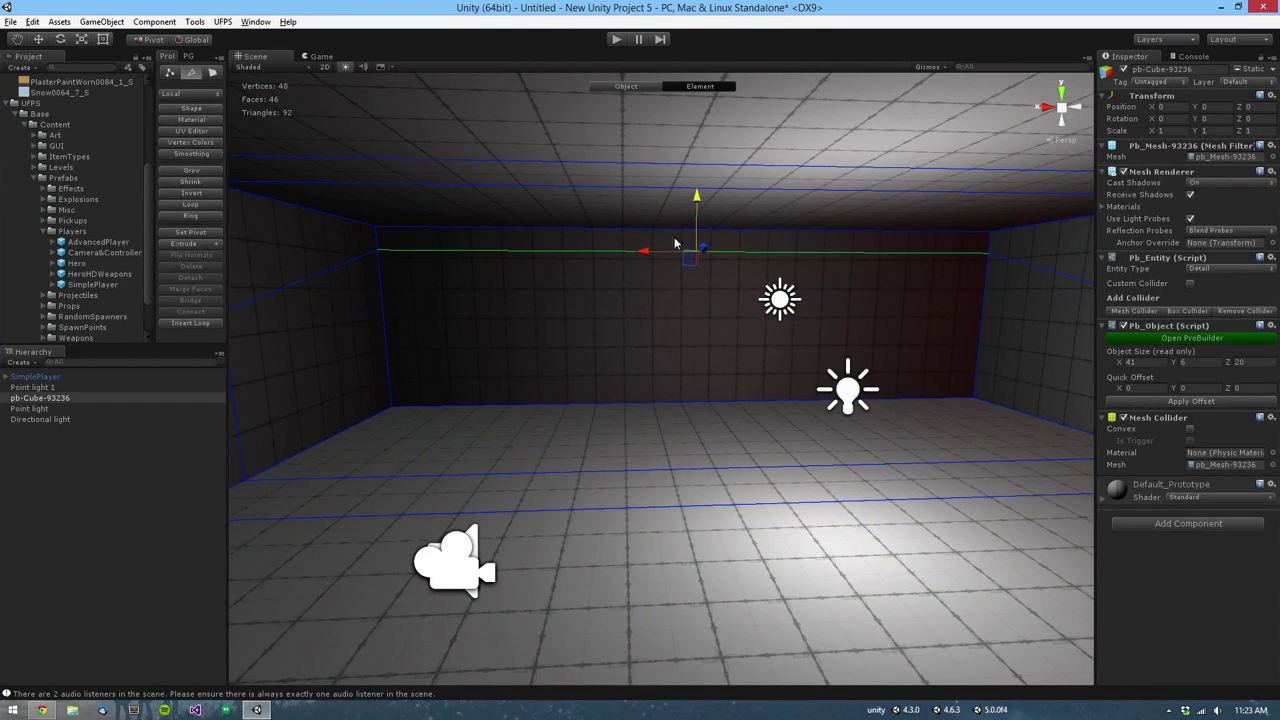
Step: Try to connect the side wall's raised horizontal edge with its floor edge, and undo the connection
{"action": "scroll", "coordinate": [648, 284], "scroll_direction": "up", "scroll_amount": 3}
{"action": "middle_click_drag", "start_coordinate": [646, 286], "coordinate": [651, 320]}
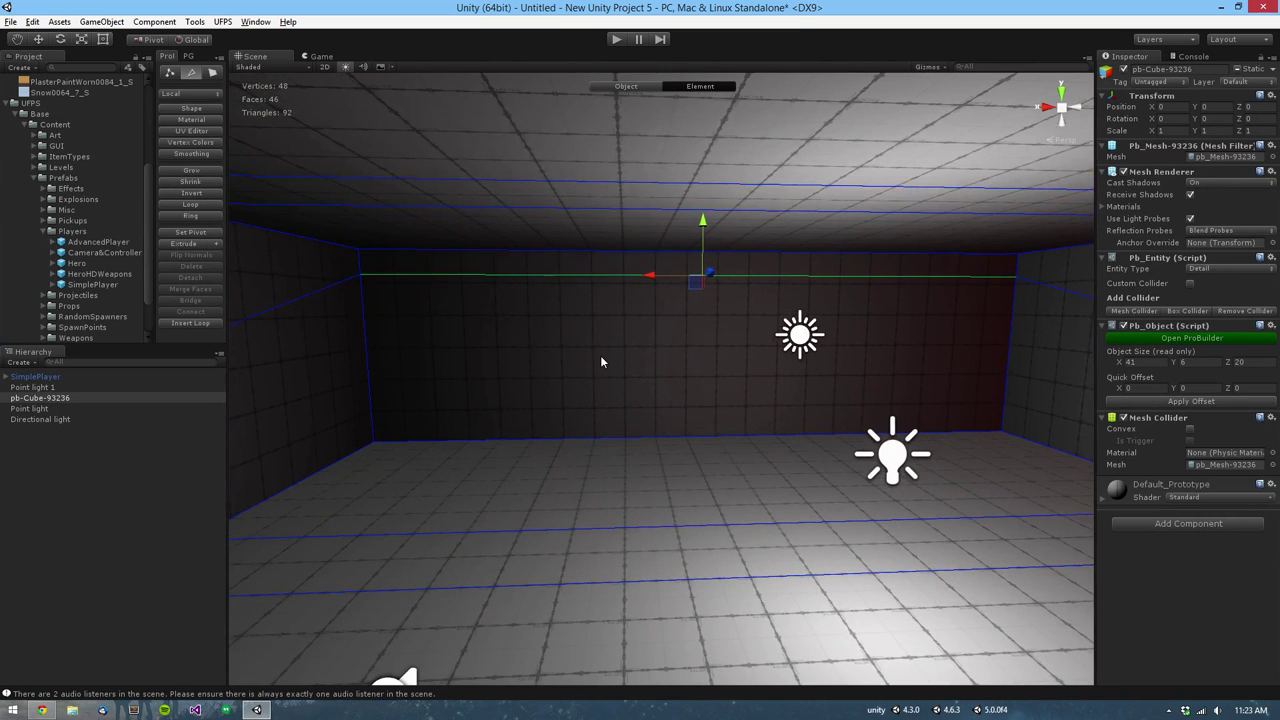
{"action": "left_click", "coordinate": [601, 362]}
{"action": "left_click", "coordinate": [650, 277]}
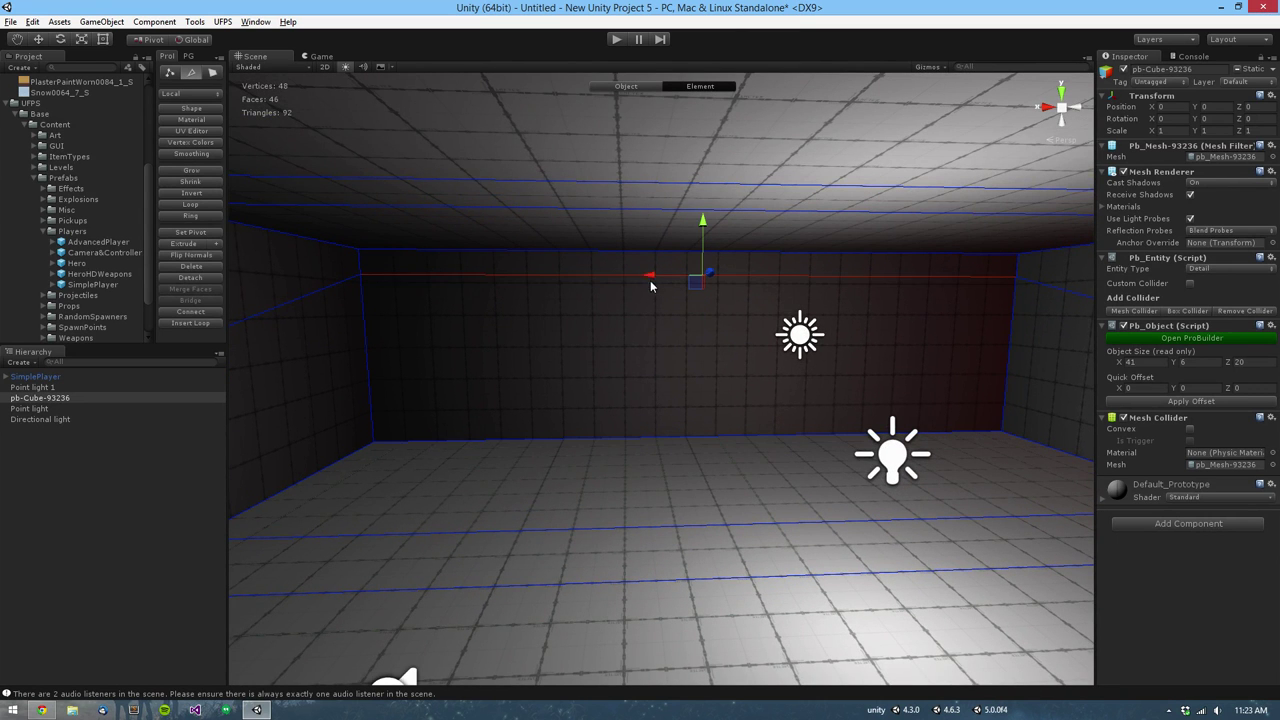
{"action": "left_click", "coordinate": [708, 435], "text": "shift"}
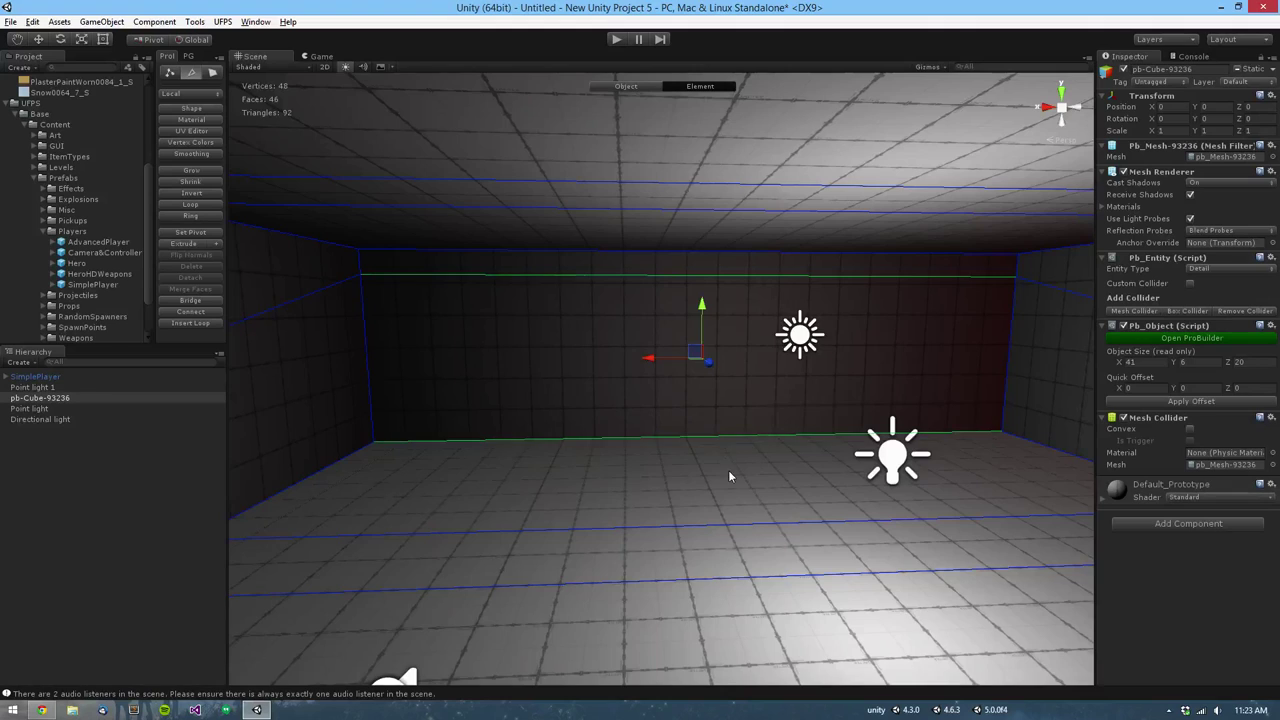
{"action": "left_click_drag", "start_coordinate": [728, 471], "coordinate": [757, 440], "text": "alt"}
{"action": "right_click_drag", "start_coordinate": [913, 414], "coordinate": [1026, 467], "text": "alt"}
{"action": "left_click_drag", "start_coordinate": [800, 442], "coordinate": [711, 431], "text": "alt"}
{"action": "right_click_drag", "start_coordinate": [711, 431], "coordinate": [803, 420], "text": "alt"}
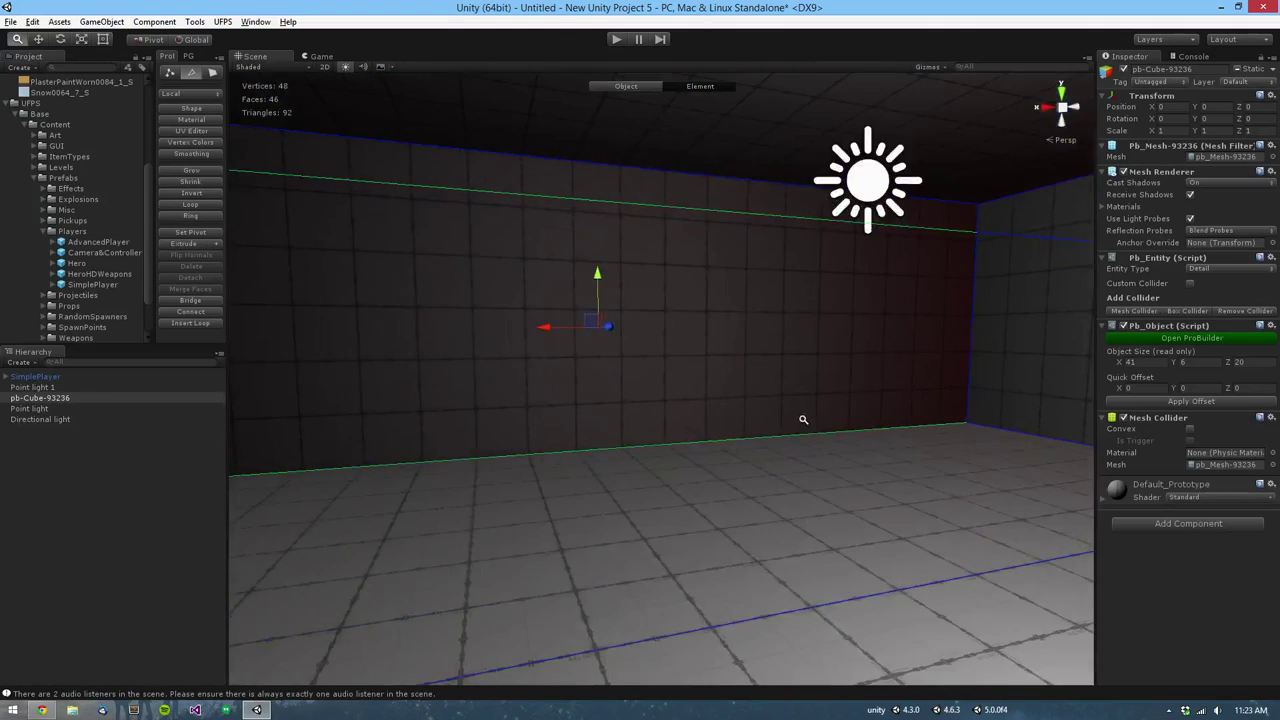
{"action": "left_click_drag", "start_coordinate": [663, 409], "coordinate": [686, 431], "text": "alt"}
{"action": "scroll", "coordinate": [681, 422], "scroll_direction": "down", "scroll_amount": 2, "text": "alt"}
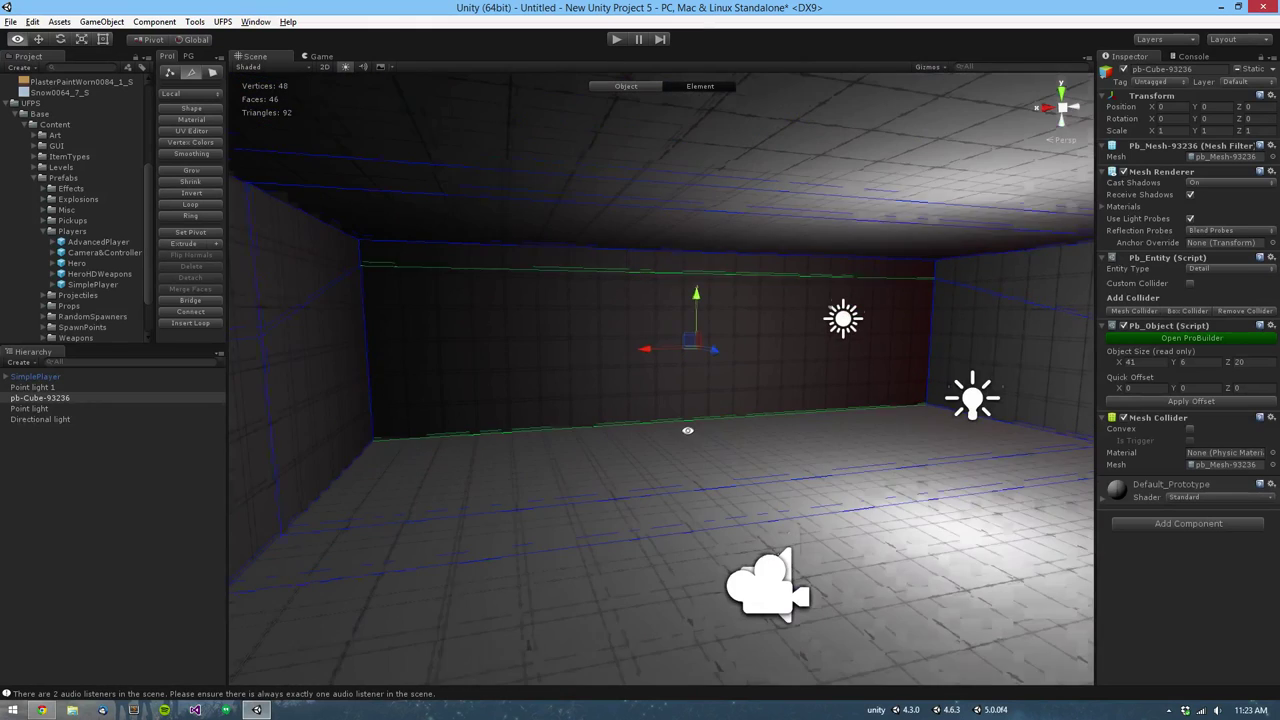
{"action": "scroll", "coordinate": [680, 431], "scroll_direction": "up", "scroll_amount": 2}
{"action": "key", "text": "alt+e"}
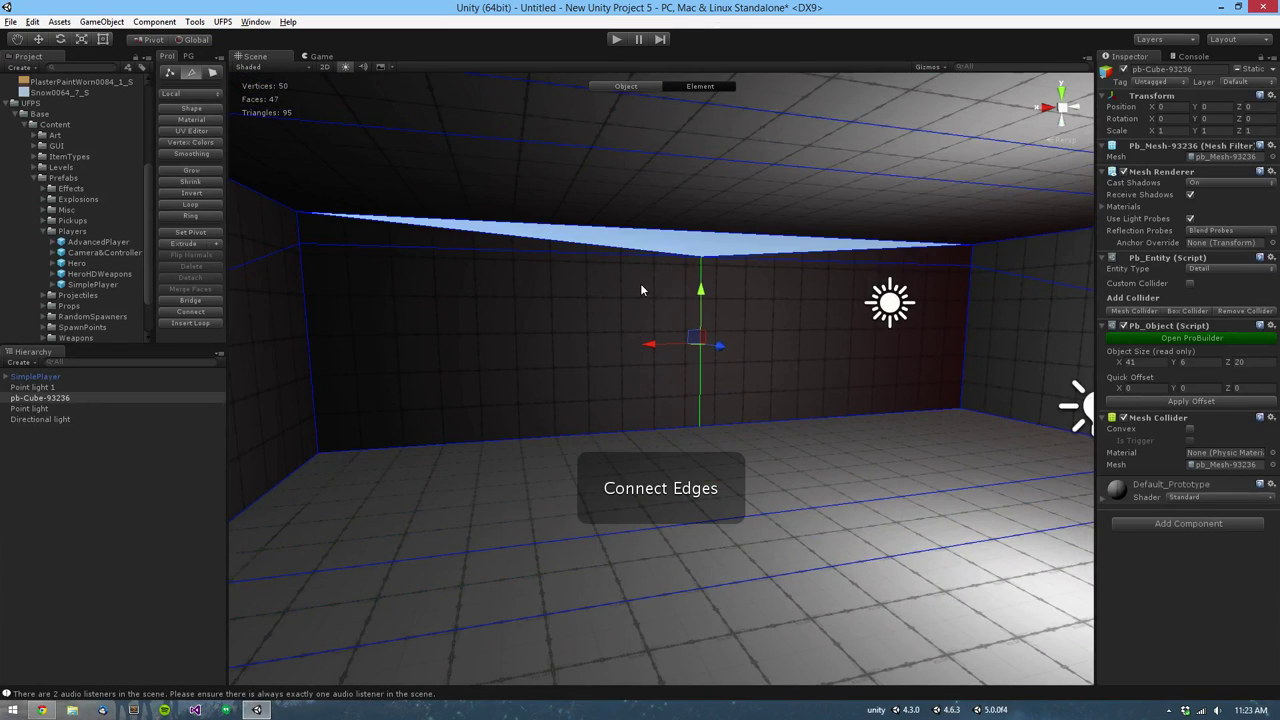
{"action": "key", "text": "ctrl+z"}
Step: Lower the side wall's horizontal edge and add the wall's floor edge to the selection
{"action": "left_click_drag", "start_coordinate": [639, 285], "coordinate": [589, 283], "text": "alt"}
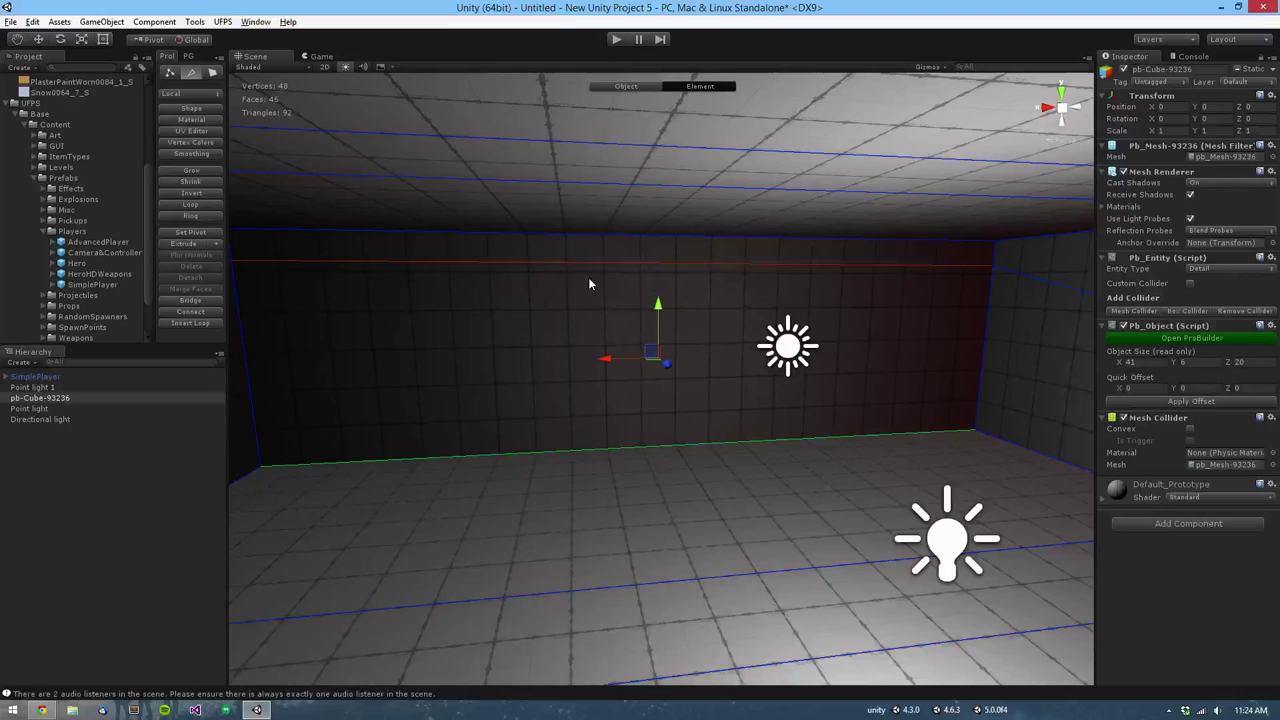
{"action": "left_click", "coordinate": [599, 264]}
{"action": "left_click_drag", "start_coordinate": [659, 206], "coordinate": [659, 255]}
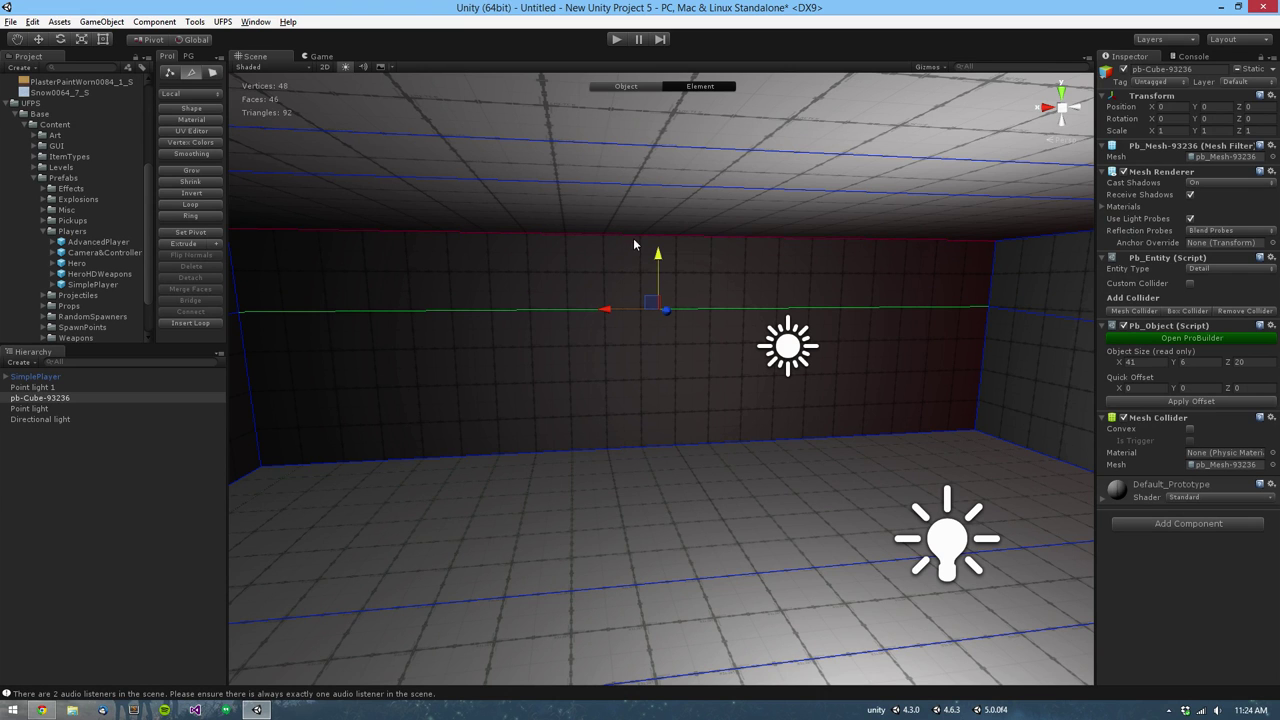
{"action": "left_click", "coordinate": [658, 443], "text": "shift"}
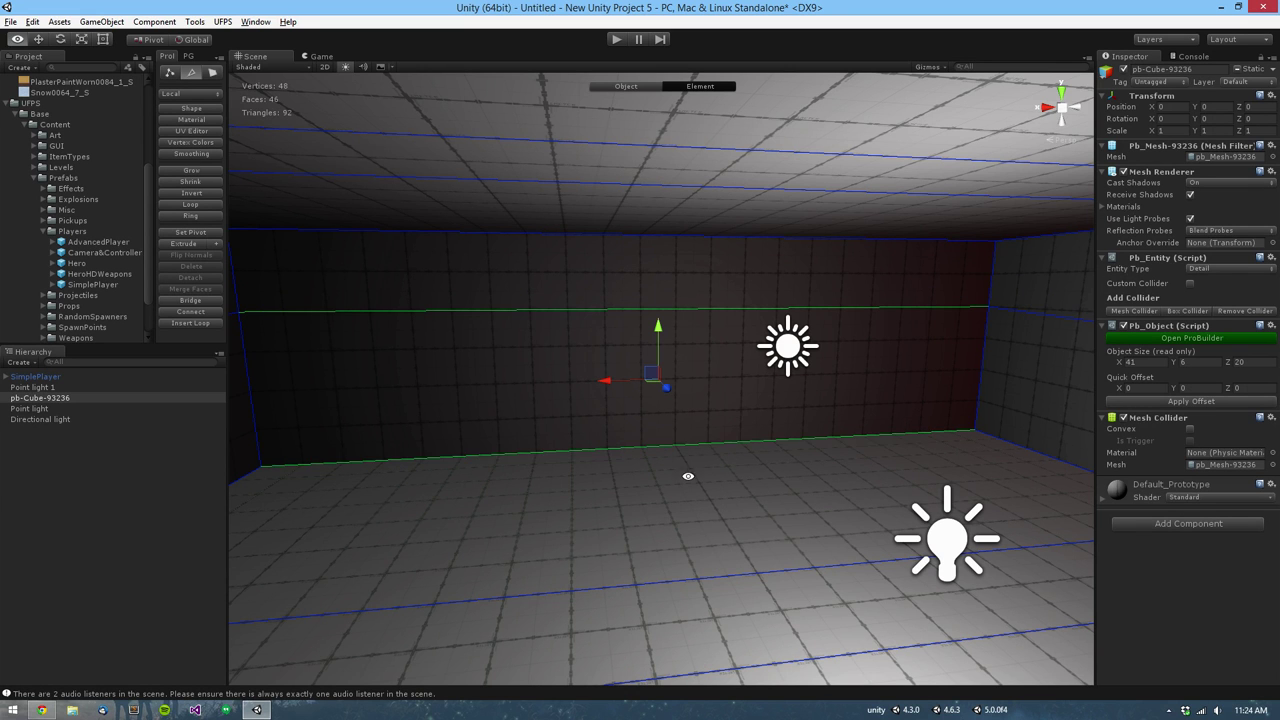
{"action": "key", "text": "alt+e"}
Step: Select the upper face of the side wall and delete it
{"action": "left_click_drag", "start_coordinate": [525, 368], "coordinate": [598, 332], "text": "alt"}
{"action": "left_click", "coordinate": [623, 248]}
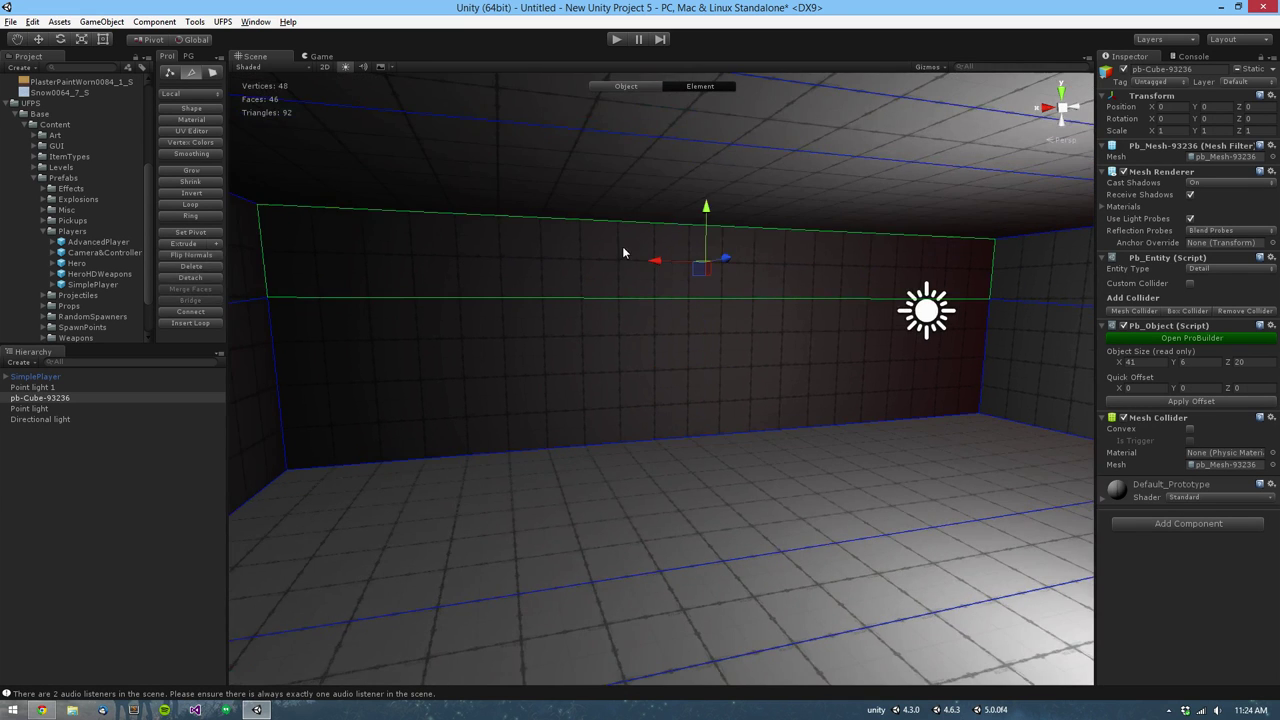
{"action": "key", "text": "BackSpace"}
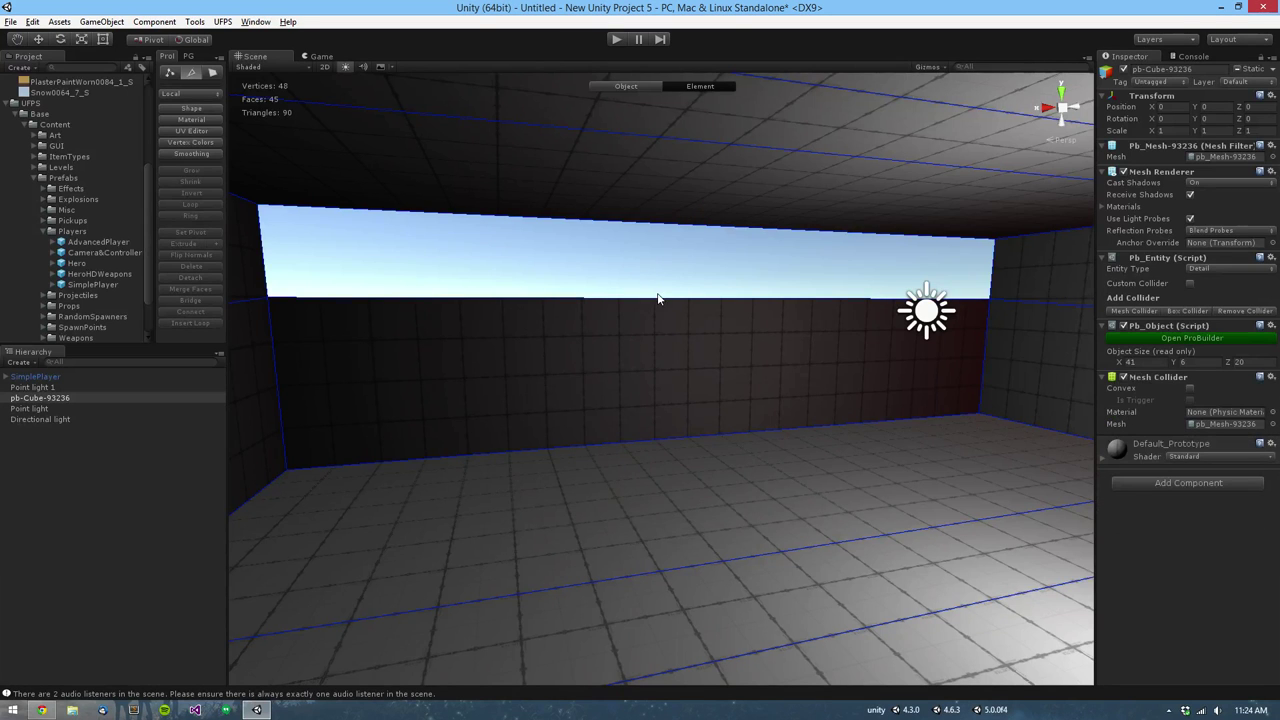
Step: Raise the top edge of the remaining lower wall face up to the ceiling to close the gap
{"action": "left_click_drag", "start_coordinate": [534, 338], "coordinate": [594, 347], "text": "alt"}
{"action": "left_click", "coordinate": [594, 347]}
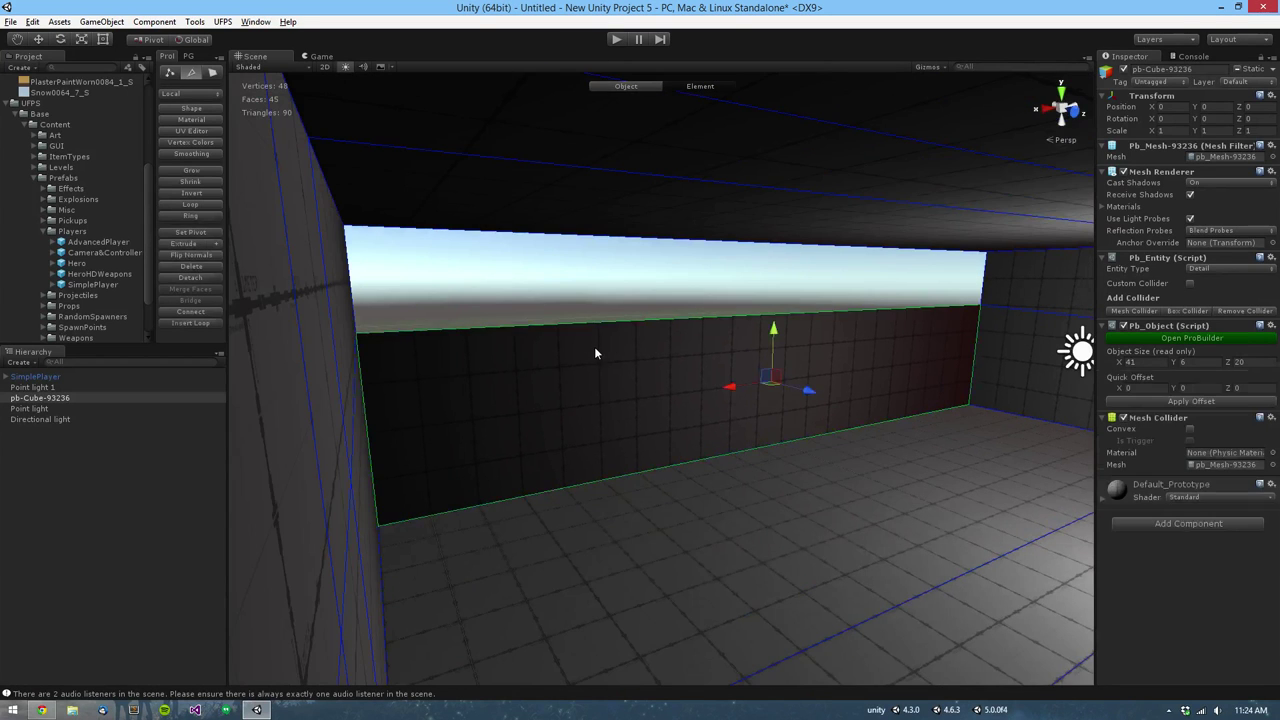
{"action": "left_click", "coordinate": [644, 323]}
{"action": "left_click_drag", "start_coordinate": [830, 376], "coordinate": [643, 371], "text": "alt"}
{"action": "middle_click_drag", "start_coordinate": [643, 371], "coordinate": [689, 363]}
{"action": "left_click_drag", "start_coordinate": [689, 363], "coordinate": [620, 366], "text": "alt"}
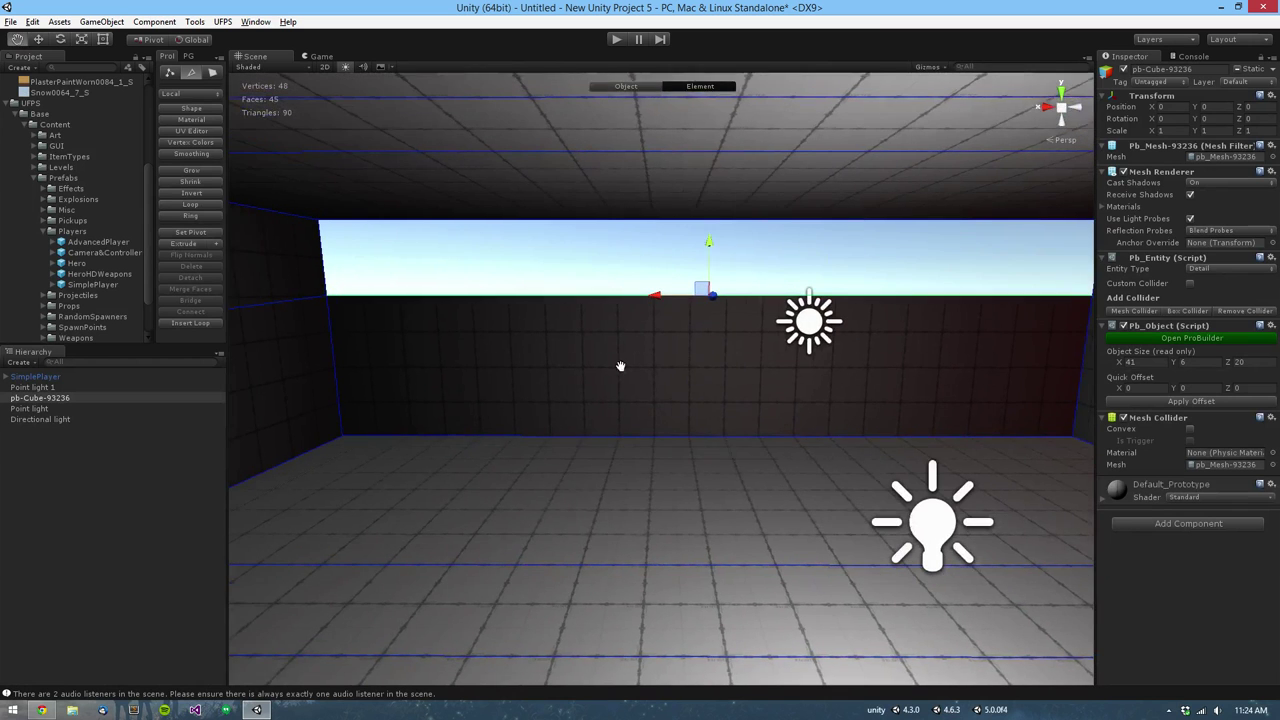
{"action": "middle_click_drag", "start_coordinate": [620, 366], "coordinate": [631, 364]}
{"action": "left_click_drag", "start_coordinate": [712, 245], "coordinate": [453, 247]}
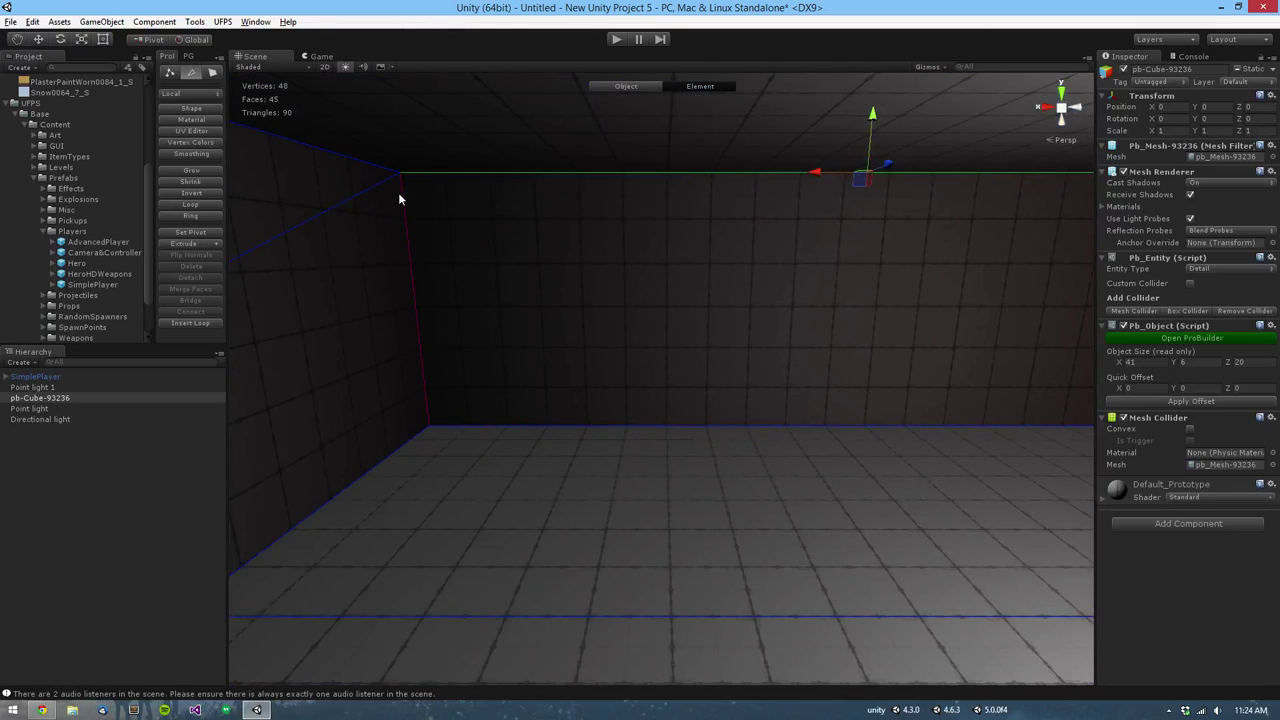
Step: Switch to vertex mode, select the vertices at both upper corners of the side wall and weld them
{"action": "key", "text": "h"}
{"action": "key", "text": "h"}
{"action": "left_click_drag", "start_coordinate": [384, 160], "coordinate": [418, 190]}
{"action": "left_click_drag", "start_coordinate": [450, 215], "coordinate": [830, 335], "text": "alt"}
{"action": "left_click_drag", "start_coordinate": [980, 228], "coordinate": [814, 396], "text": "shift"}
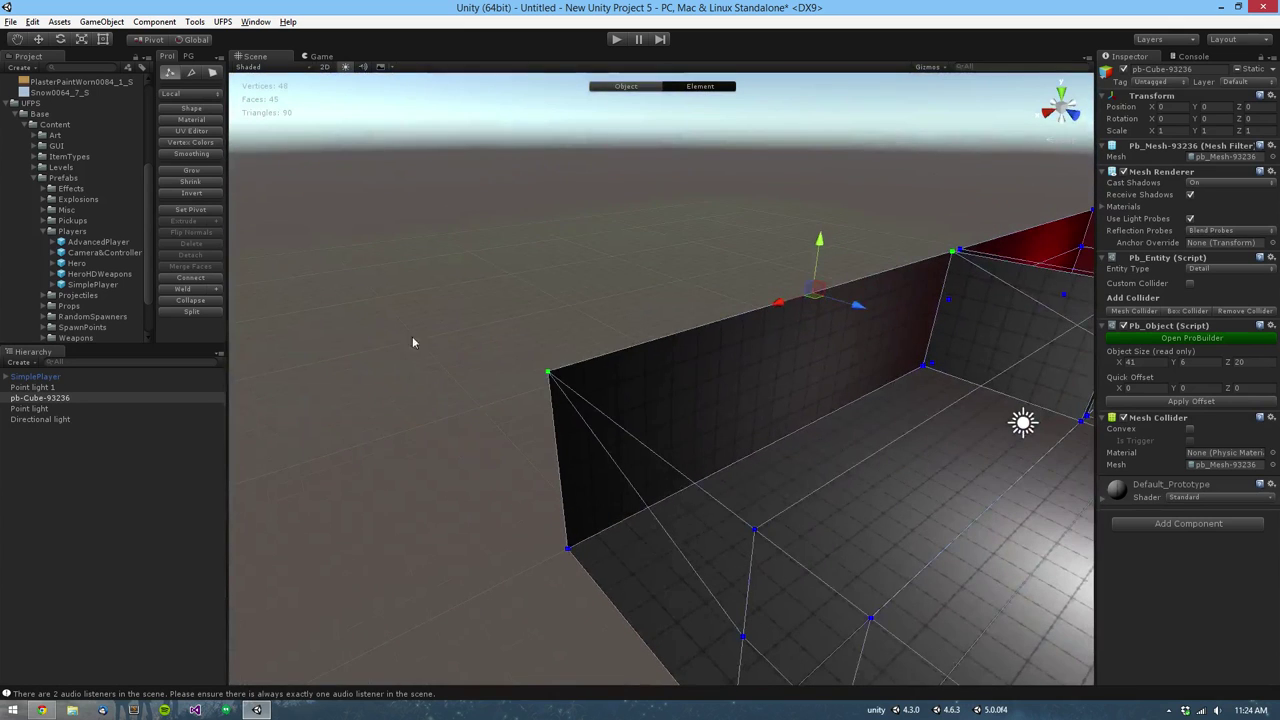
{"action": "left_click", "coordinate": [188, 290]}
Step: Try shifting the welded side wall face along its depth axis, and undo the move
{"action": "left_click_drag", "start_coordinate": [594, 363], "coordinate": [800, 269], "text": "alt"}
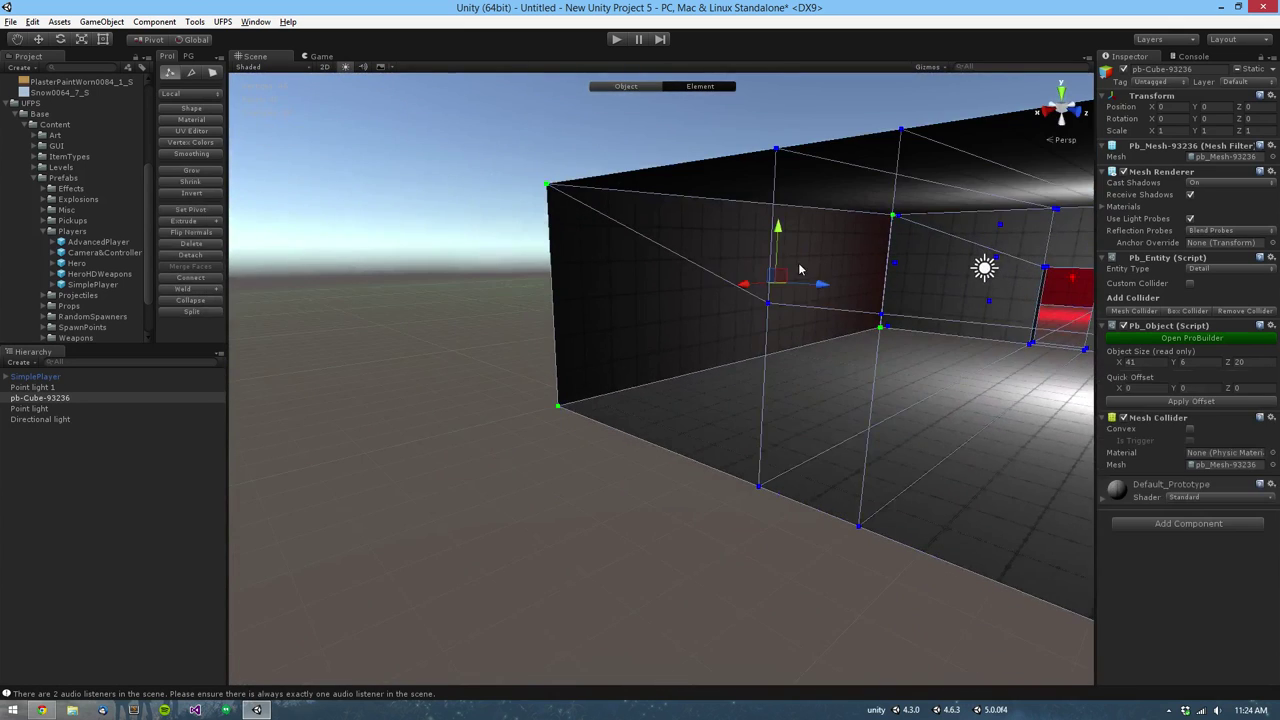
{"action": "left_click_drag", "start_coordinate": [703, 276], "coordinate": [625, 356], "text": "alt"}
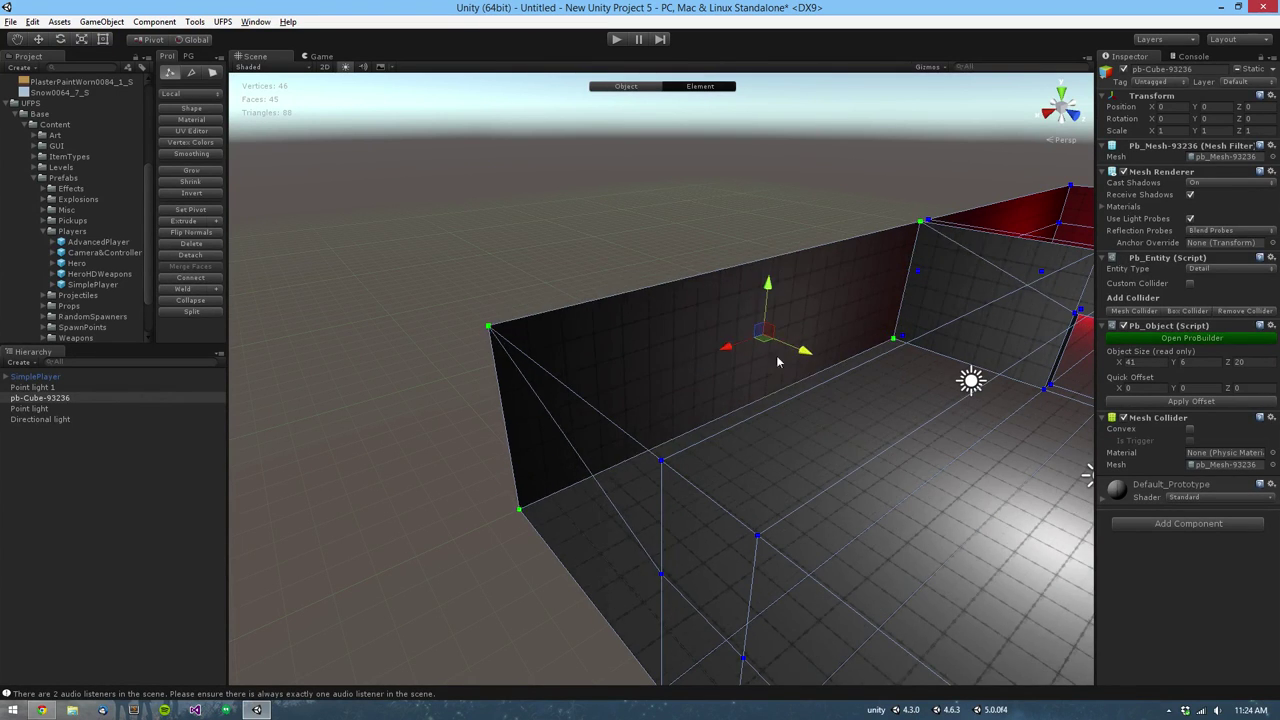
{"action": "left_click_drag", "start_coordinate": [802, 355], "coordinate": [786, 349]}
{"action": "key", "text": "ctrl+z"}
Step: Switch to edge mode and connect the side wall's ceiling and floor edges with a vertical edge
{"action": "left_click", "coordinate": [923, 306]}
{"action": "key", "text": "f"}
{"action": "left_click_drag", "start_coordinate": [740, 450], "coordinate": [760, 420], "text": "alt"}
{"action": "left_click", "coordinate": [617, 352]}
{"action": "key", "text": "h"}
{"action": "scroll", "coordinate": [678, 452], "scroll_direction": "up", "scroll_amount": 4}
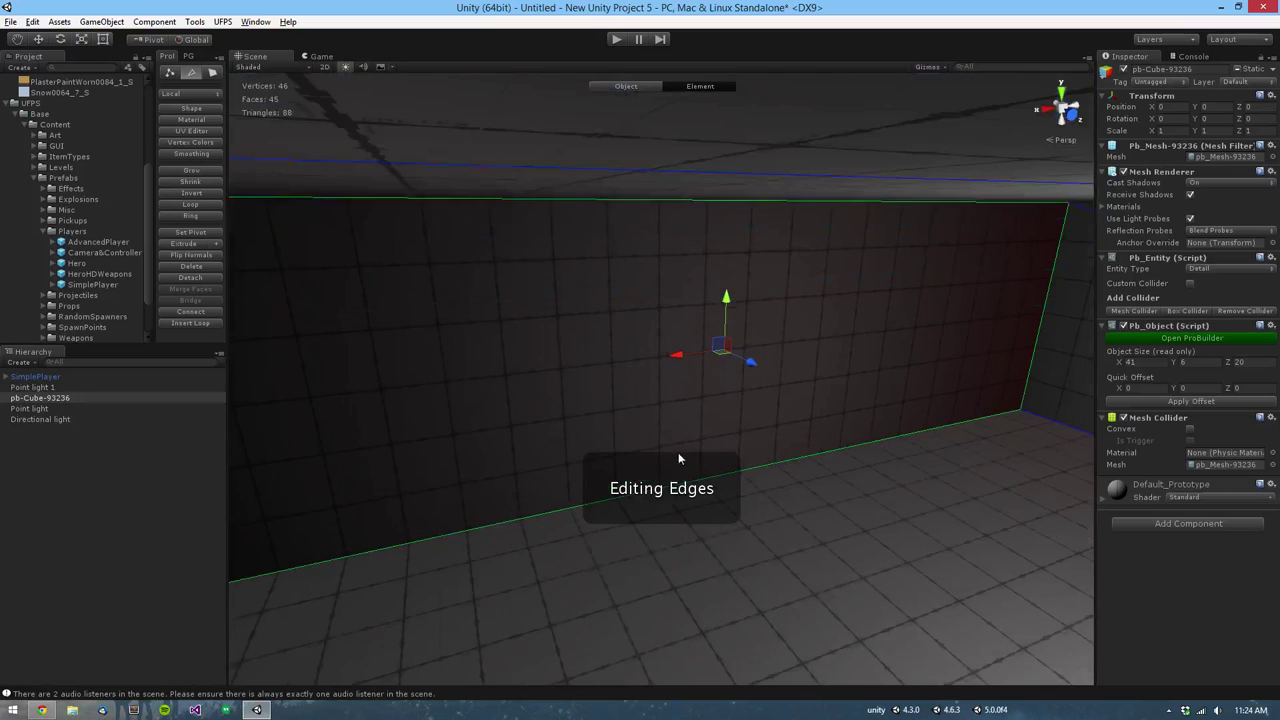
{"action": "left_click", "coordinate": [716, 149]}
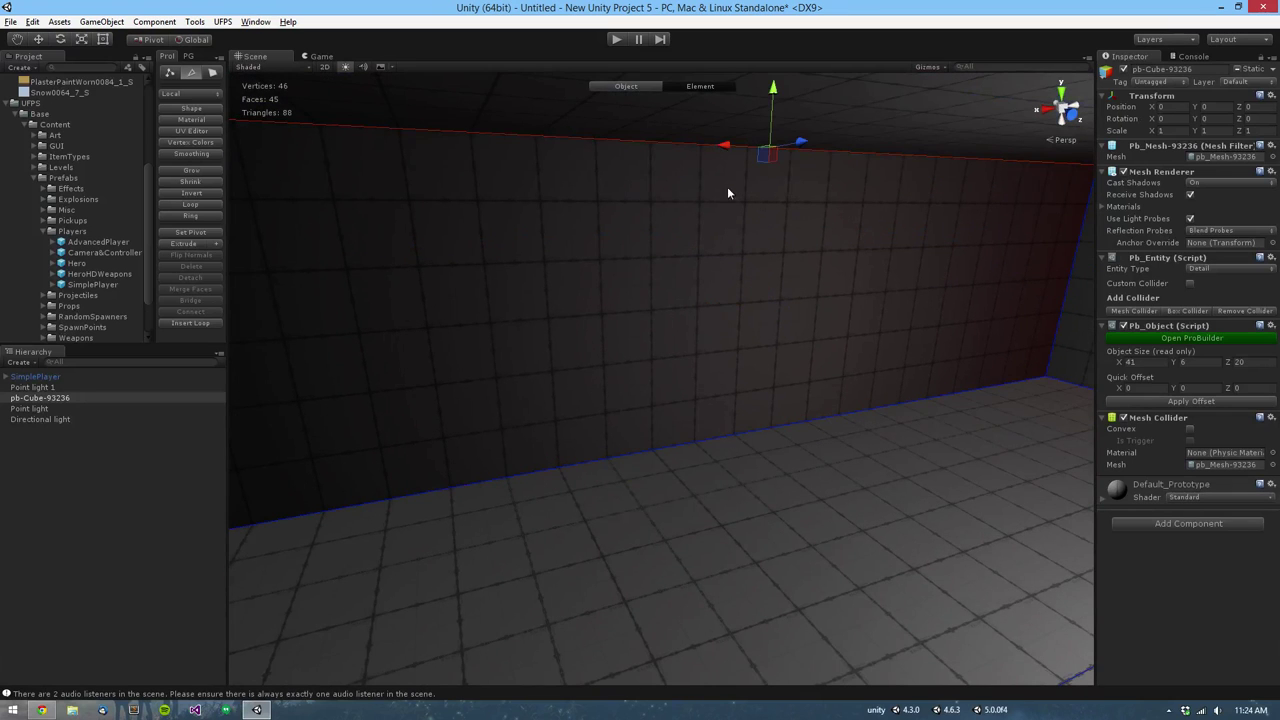
{"action": "left_click", "coordinate": [742, 430], "text": "shift"}
{"action": "key", "text": "alt+e"}
{"action": "left_click_drag", "start_coordinate": [772, 452], "coordinate": [640, 449], "text": "alt"}
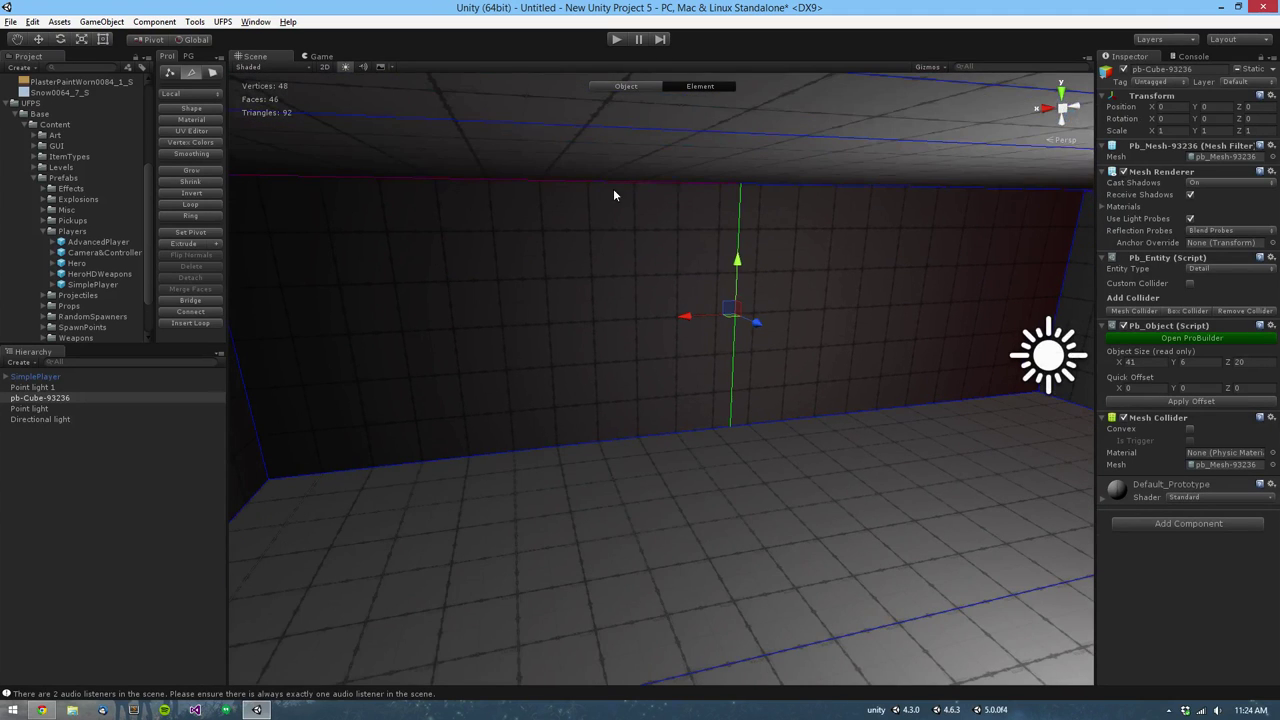
Step: Connect the ceiling and floor edges of the side wall's left half with a second vertical edge
{"action": "left_click", "coordinate": [615, 188]}
{"action": "left_click", "coordinate": [621, 439], "text": "shift"}
{"action": "key", "text": "alt+e"}
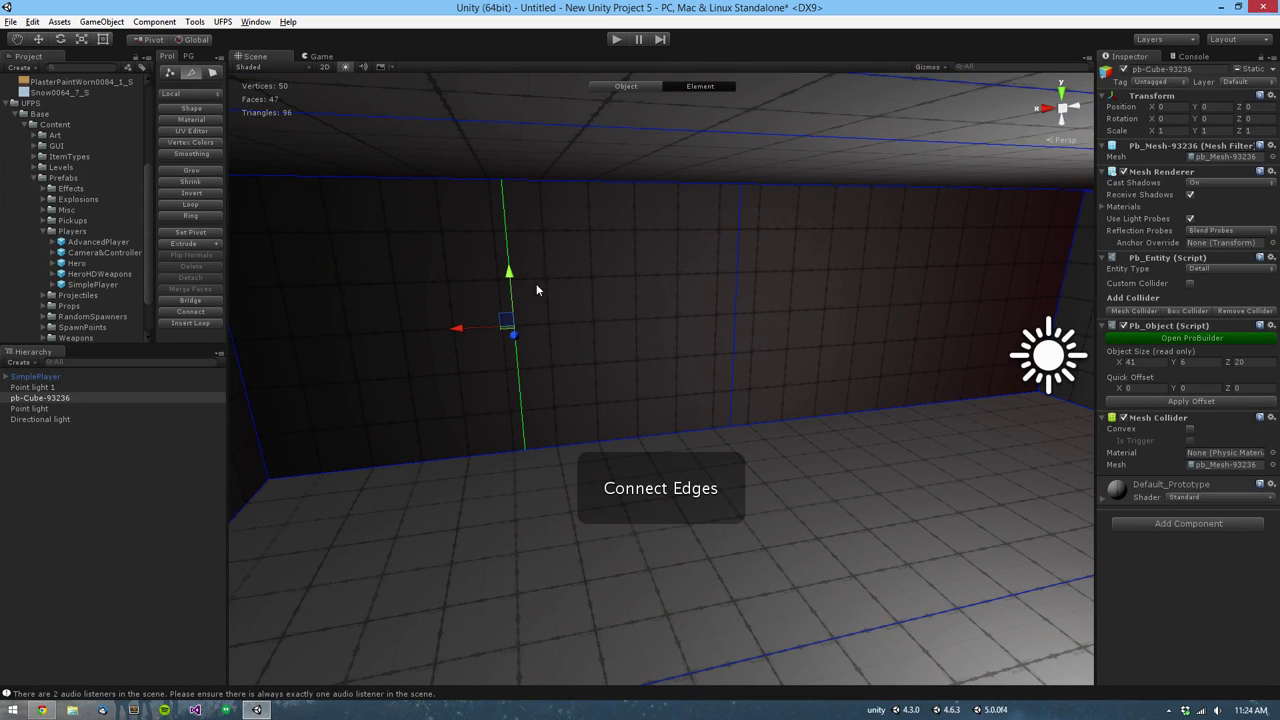
Step: Select the wall panel between the two vertical edges and inset it with a uniformly scaled extrusion
{"action": "left_click", "coordinate": [584, 310]}
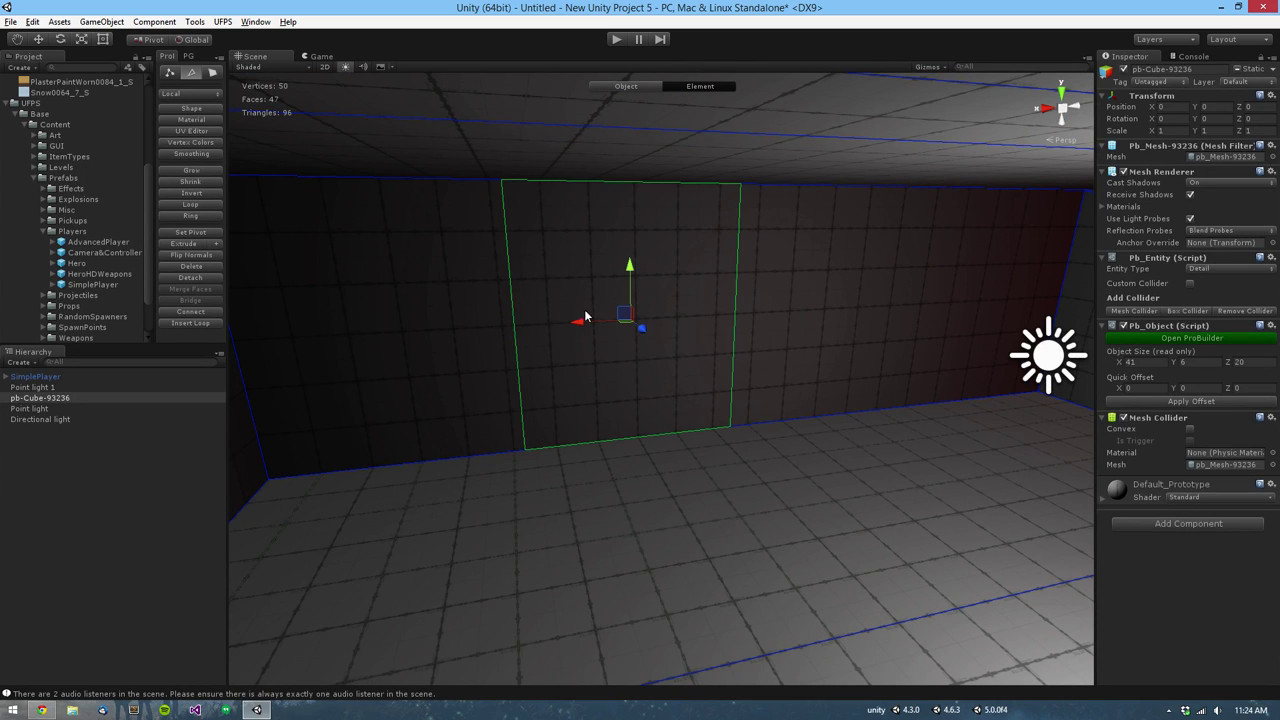
{"action": "key", "text": "r"}
{"action": "left_click_drag", "start_coordinate": [631, 320], "coordinate": [625, 358], "text": "shift"}
Step: Try insetting the wall panel to the right with a scaled extrusion, and undo it
{"action": "key", "text": "w"}
{"action": "left_click", "coordinate": [798, 353]}
{"action": "middle_click_drag", "start_coordinate": [798, 354], "coordinate": [547, 348]}
{"action": "key", "text": "r"}
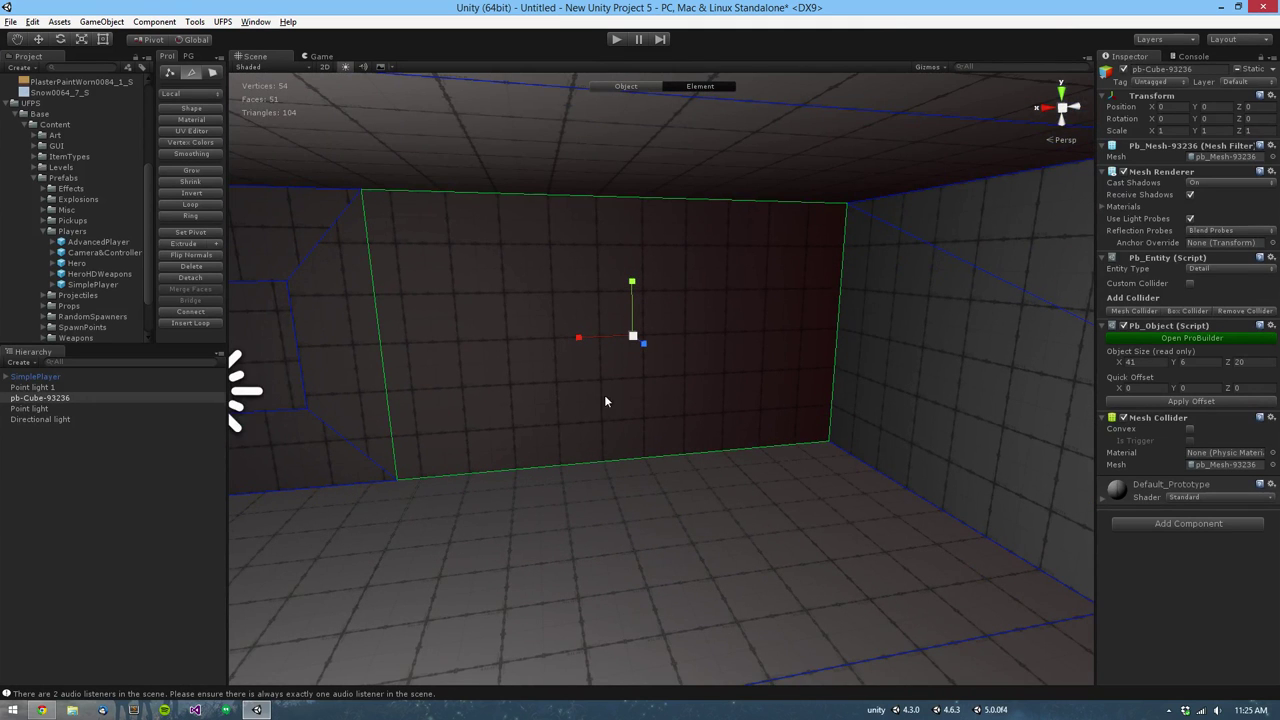
{"action": "left_click_drag", "start_coordinate": [605, 398], "coordinate": [815, 372], "text": "alt"}
{"action": "right_click_drag", "start_coordinate": [814, 372], "coordinate": [804, 374]}
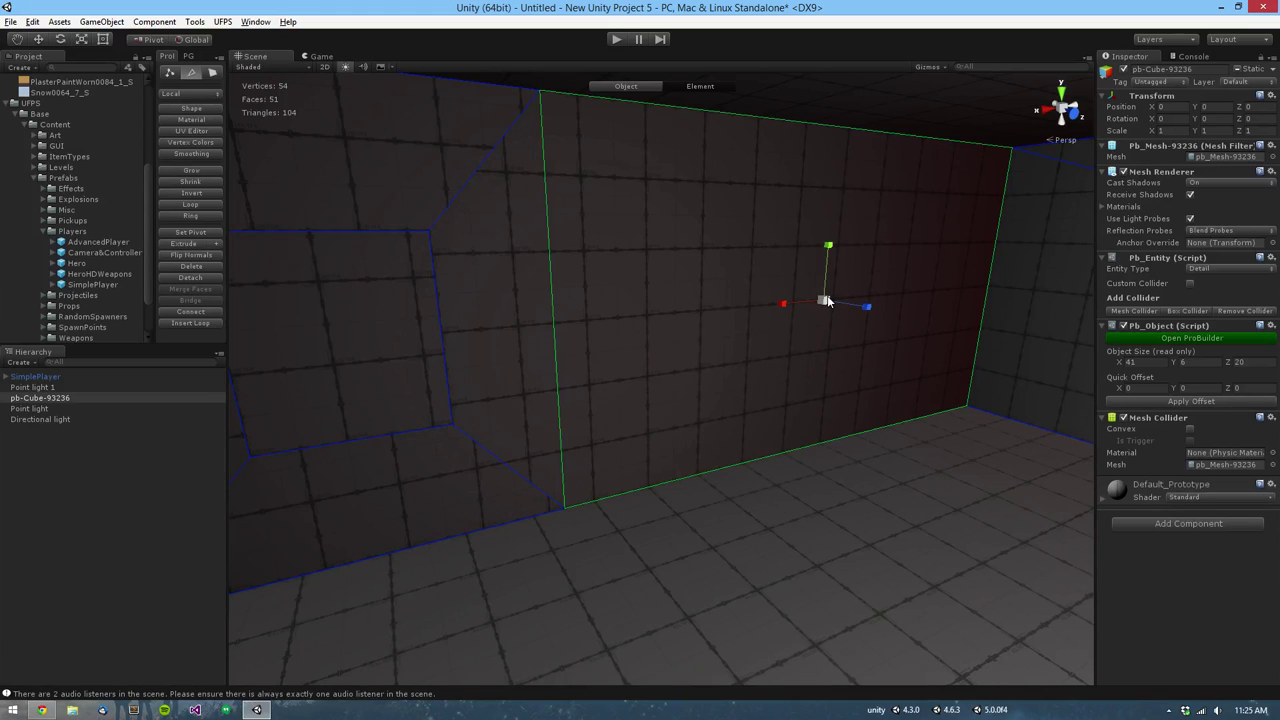
{"action": "left_click_drag", "start_coordinate": [824, 302], "coordinate": [822, 309], "text": "shift"}
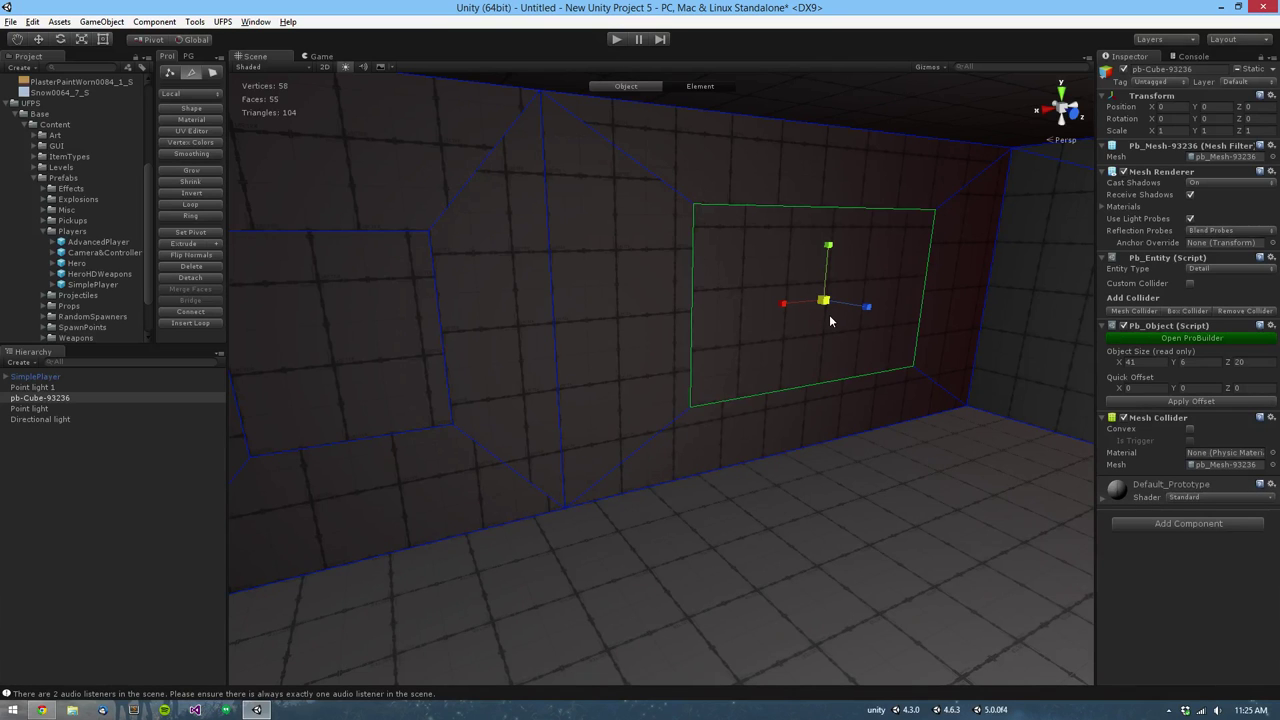
{"action": "key", "text": "ctrl+z"}
{"action": "key", "text": "ctrl+z"}
Step: Try moving the inset face in the middle panel upward by 0.5, and undo the move
{"action": "right_click_drag", "start_coordinate": [708, 343], "coordinate": [649, 323]}
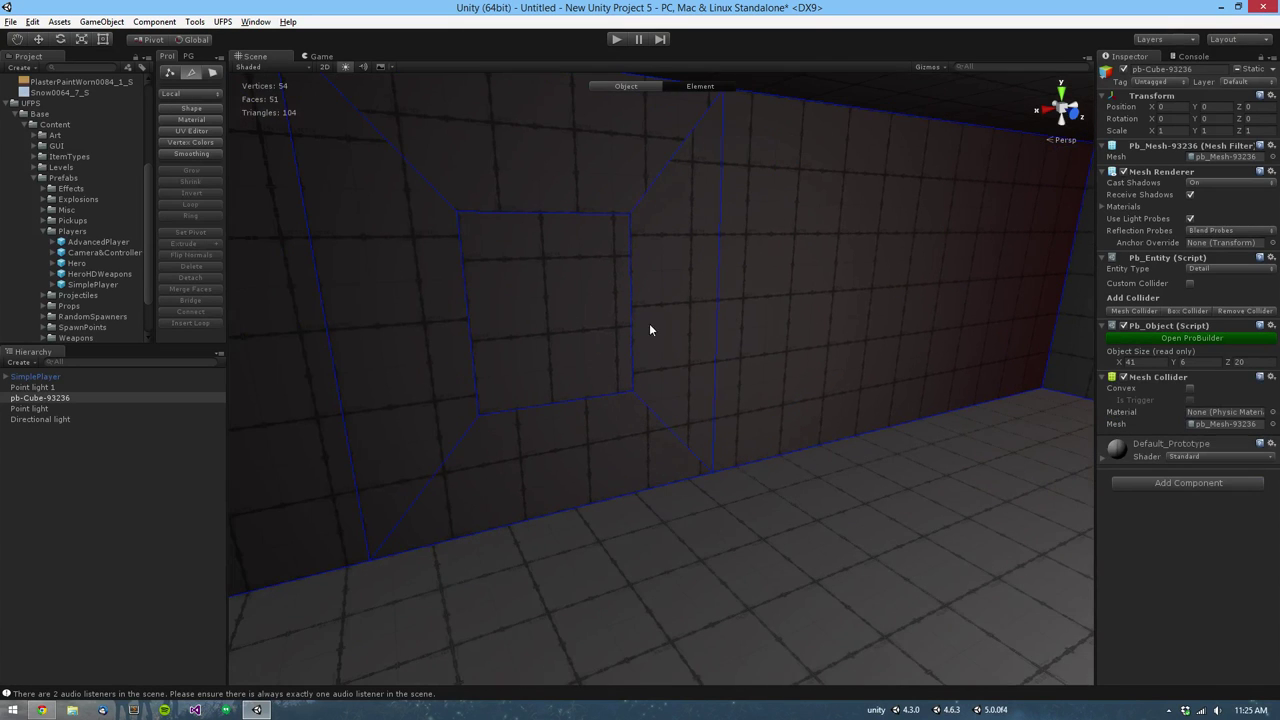
{"action": "left_click", "coordinate": [535, 301]}
{"action": "scroll", "coordinate": [534, 300], "scroll_direction": "down", "scroll_amount": 3}
{"action": "left_click_drag", "start_coordinate": [746, 263], "coordinate": [703, 306], "text": "alt"}
{"action": "middle_click_drag", "start_coordinate": [703, 306], "coordinate": [794, 300]}
{"action": "scroll", "coordinate": [791, 282], "scroll_direction": "down", "scroll_amount": 2}
{"action": "key", "text": "w"}
{"action": "mouse_move", "coordinate": [733, 247]}
{"action": "left_mouse_down"}
{"action": "mouse_move", "coordinate": [733, 204]}
{"action": "mouse_move", "coordinate": [742, 240]}
{"action": "mouse_move", "coordinate": [715, 249]}
{"action": "mouse_move", "coordinate": [724, 239]}
{"action": "left_mouse_up"}
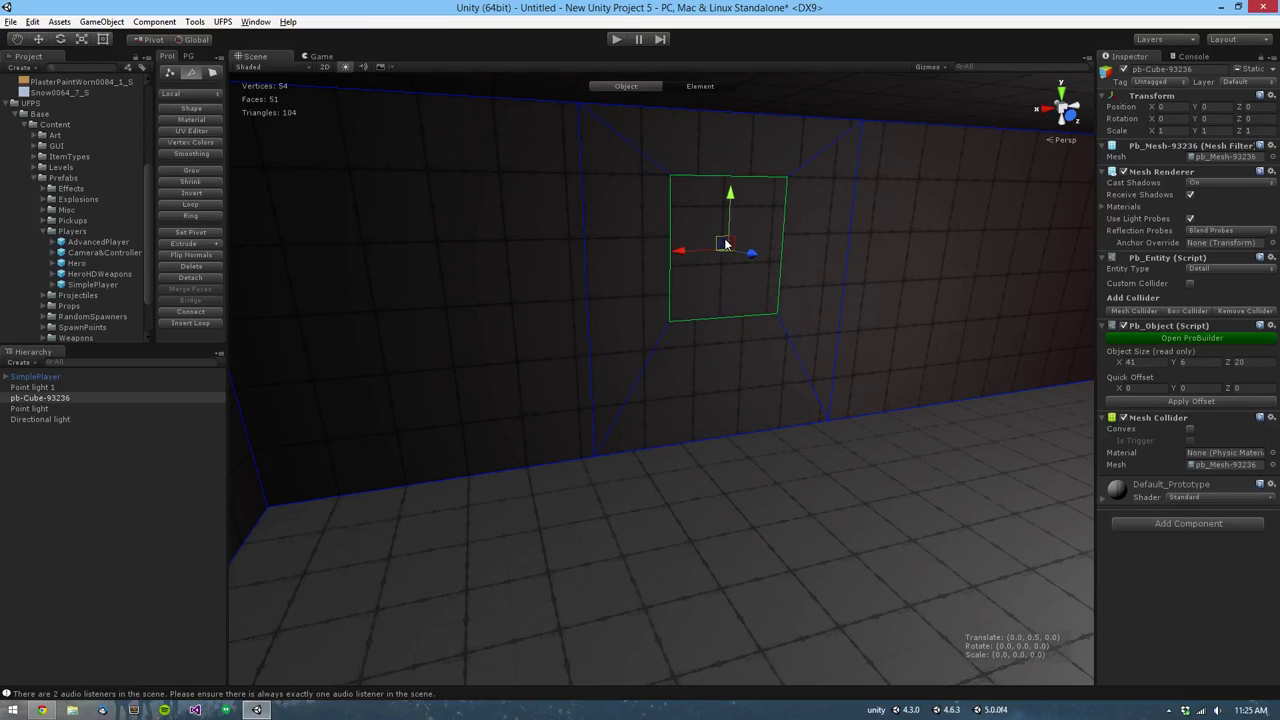
{"action": "key", "text": "ctrl+z"}
Step: Scale the inset face horizontally to make it narrower within the middle panel
{"action": "left_click_drag", "start_coordinate": [853, 261], "coordinate": [773, 336], "text": "alt"}
{"action": "key", "text": "f"}
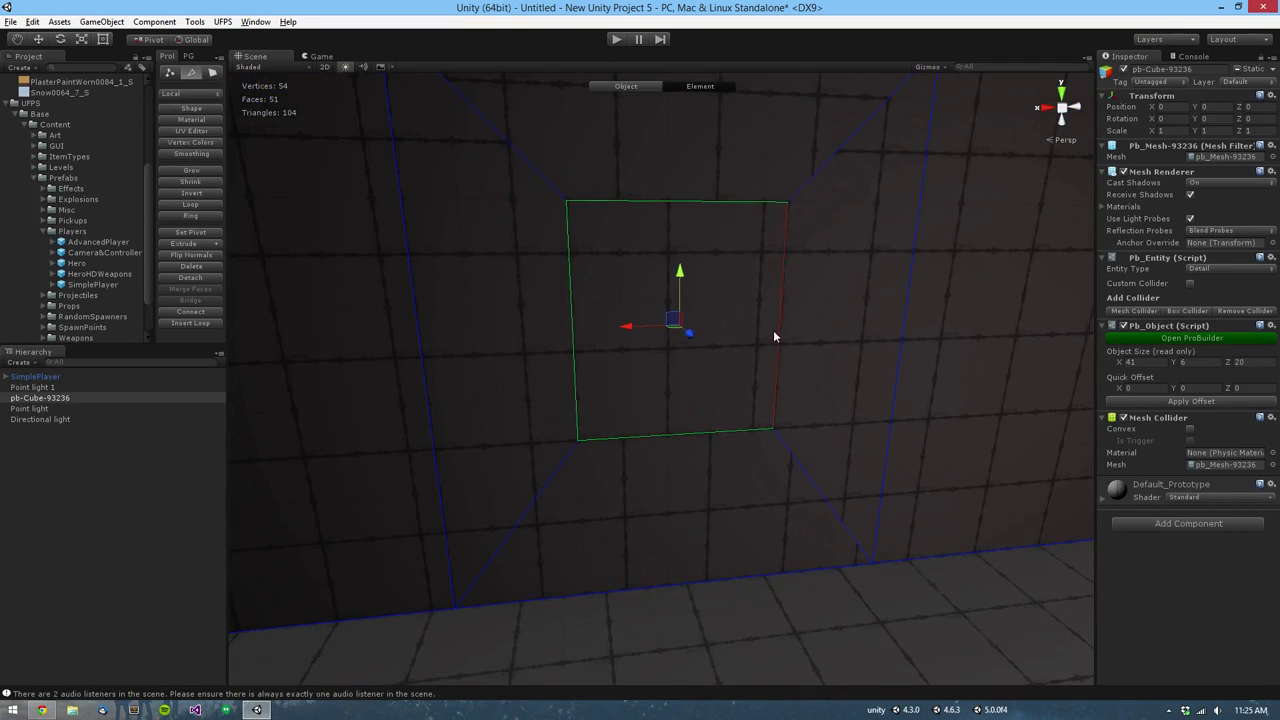
{"action": "left_click_drag", "start_coordinate": [632, 331], "coordinate": [642, 330]}
{"action": "key", "text": "w"}
{"action": "scroll", "coordinate": [598, 280], "scroll_direction": "down", "scroll_amount": 1}
{"action": "middle_click_drag", "start_coordinate": [598, 280], "coordinate": [630, 250]}
Step: Open the DoorAndWindows texture from its folder in Windows Photo Viewer and move the viewer window aside
{"action": "left_click", "coordinate": [10, 104]}
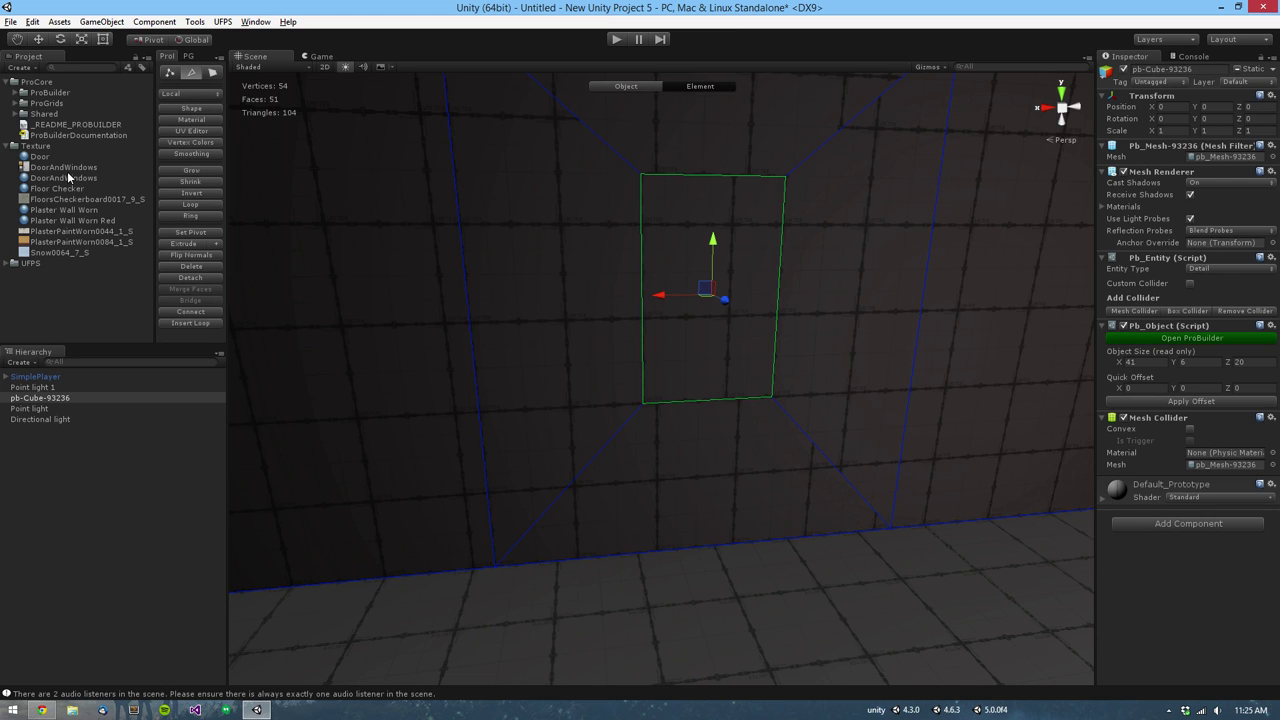
{"action": "left_click", "coordinate": [68, 168]}
{"action": "right_click", "coordinate": [69, 169]}
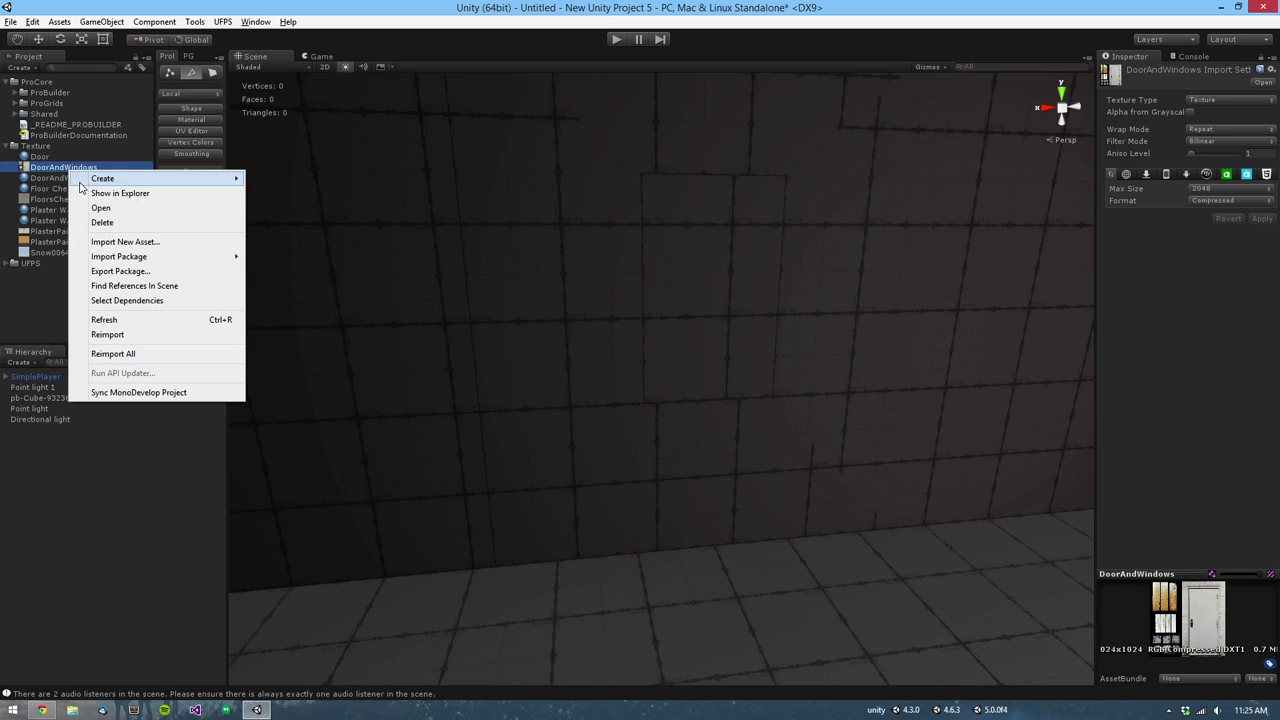
{"action": "left_click", "coordinate": [146, 193]}
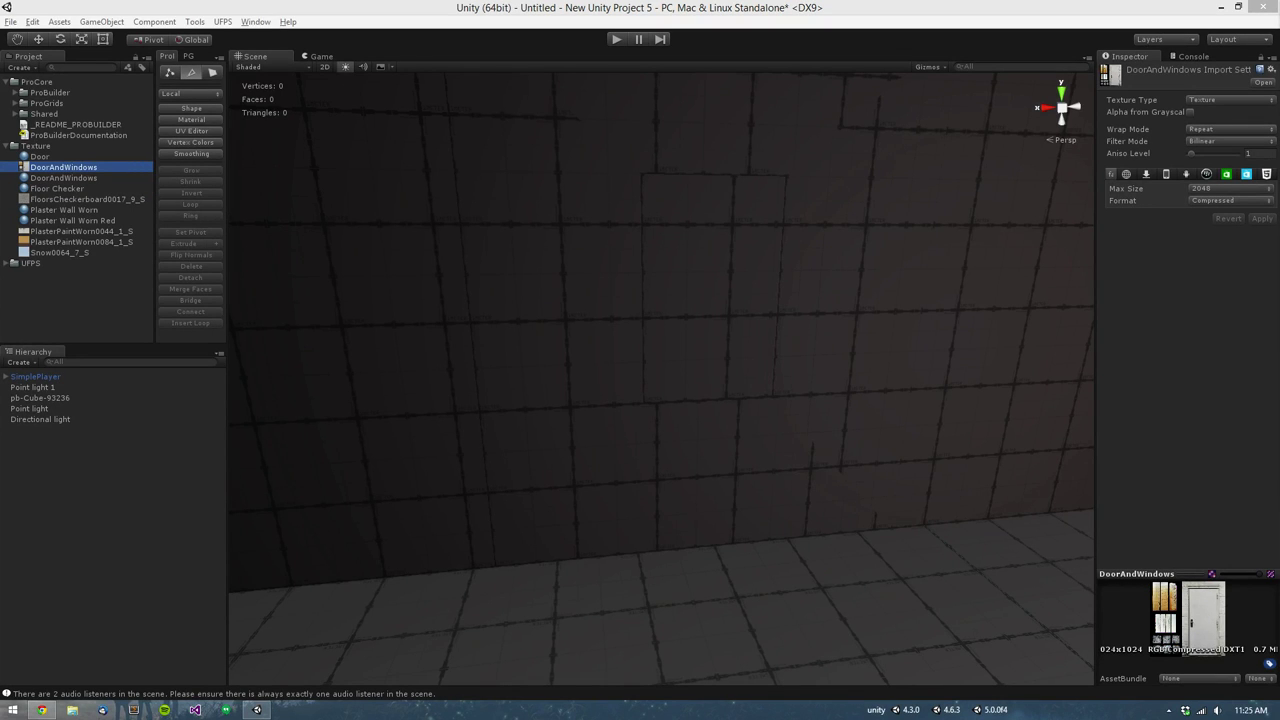
{"action": "left_click_drag", "start_coordinate": [1279, 250], "coordinate": [707, 291], "text": "alt"}
{"action": "right_click_drag", "start_coordinate": [825, 348], "coordinate": [788, 360], "text": "alt"}
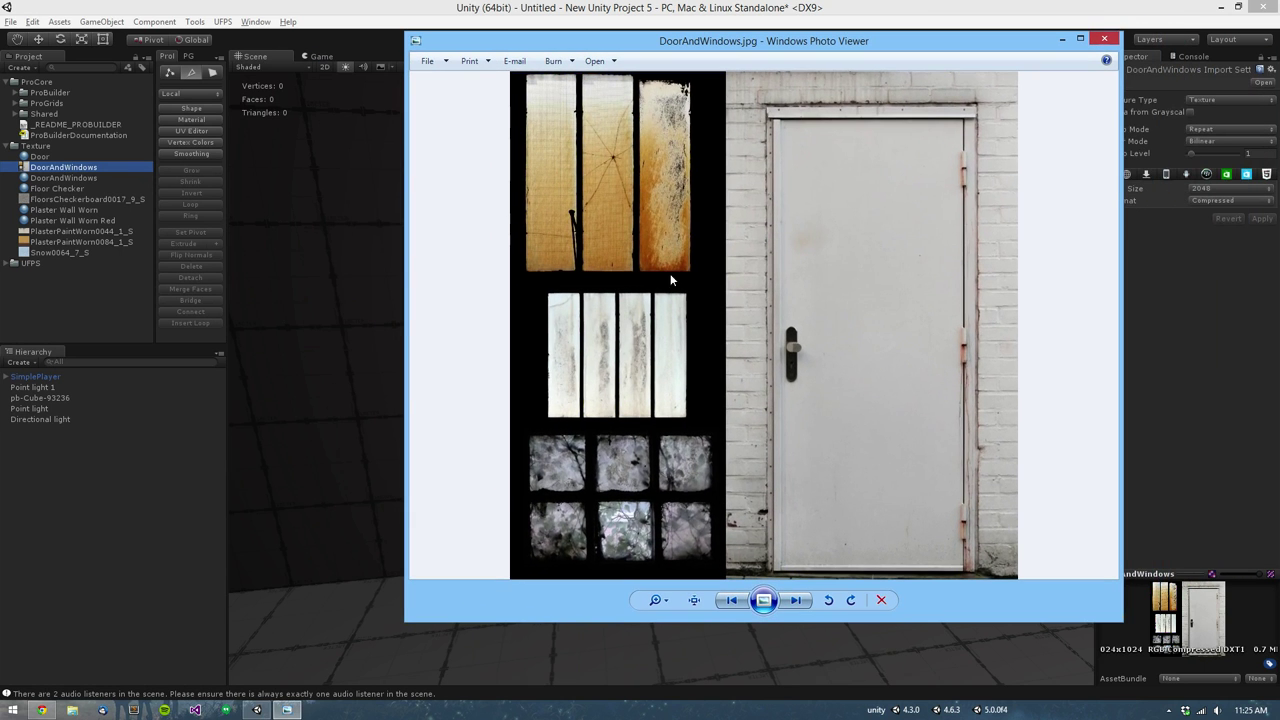
{"action": "left_click_drag", "start_coordinate": [672, 165], "coordinate": [1040, 240], "text": "alt"}
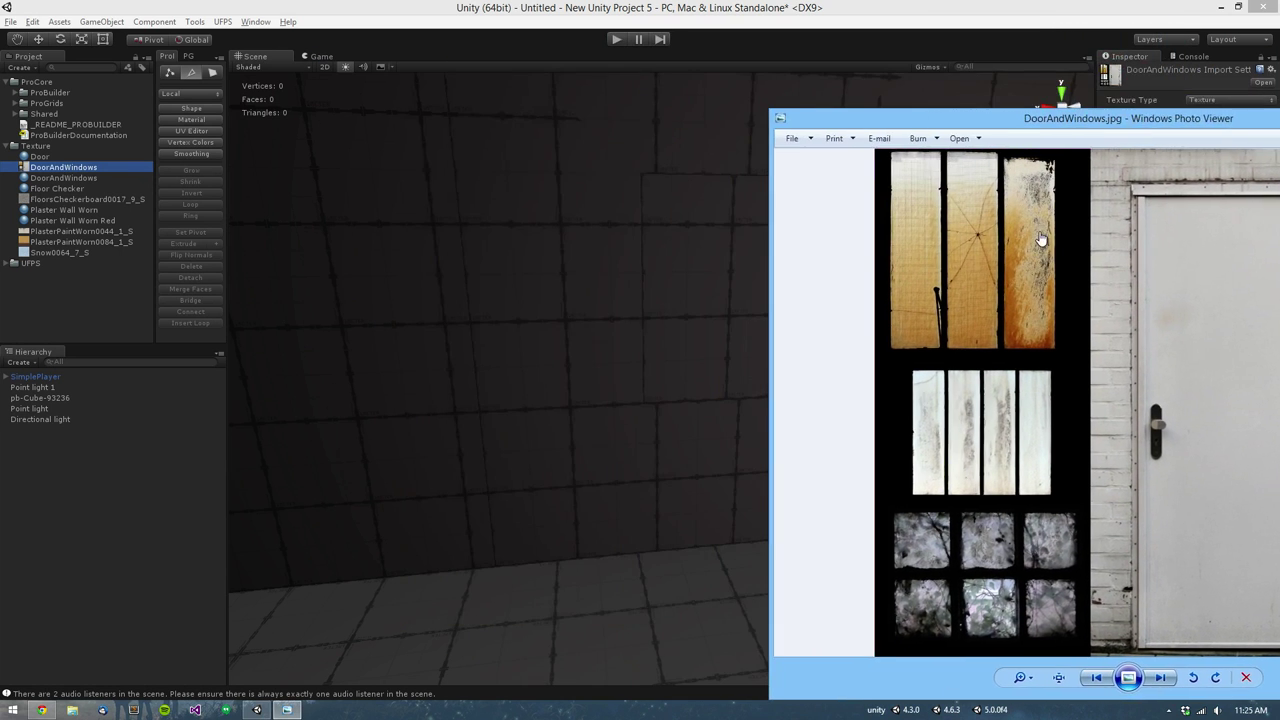
Step: Return to the Unity scene and scale the inset face in the middle wall panel horizontally to make it wider
{"action": "key", "text": "super"}
{"action": "key", "text": "super"}
{"action": "left_click_drag", "start_coordinate": [1022, 315], "coordinate": [1162, 315], "text": "alt"}
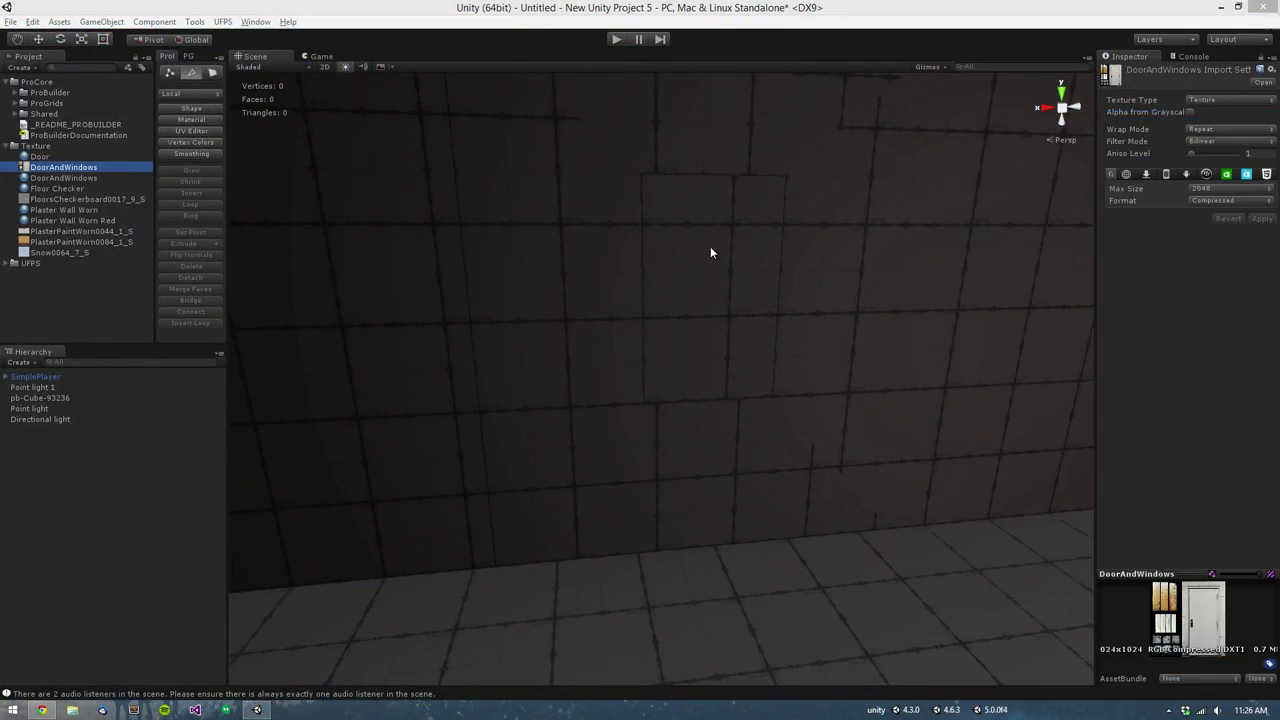
{"action": "left_click", "coordinate": [711, 248]}
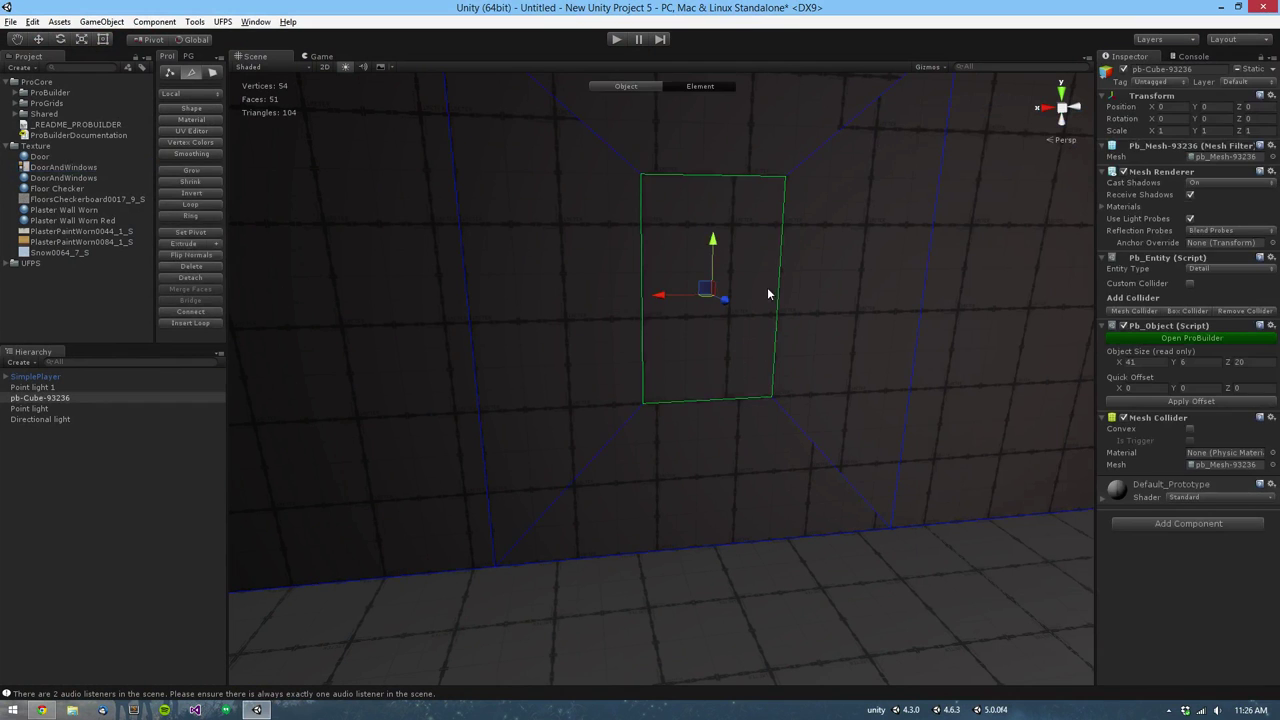
{"action": "key", "text": "r"}
{"action": "left_click_drag", "start_coordinate": [668, 296], "coordinate": [649, 298]}
{"action": "middle_click_drag", "start_coordinate": [794, 274], "coordinate": [758, 254]}
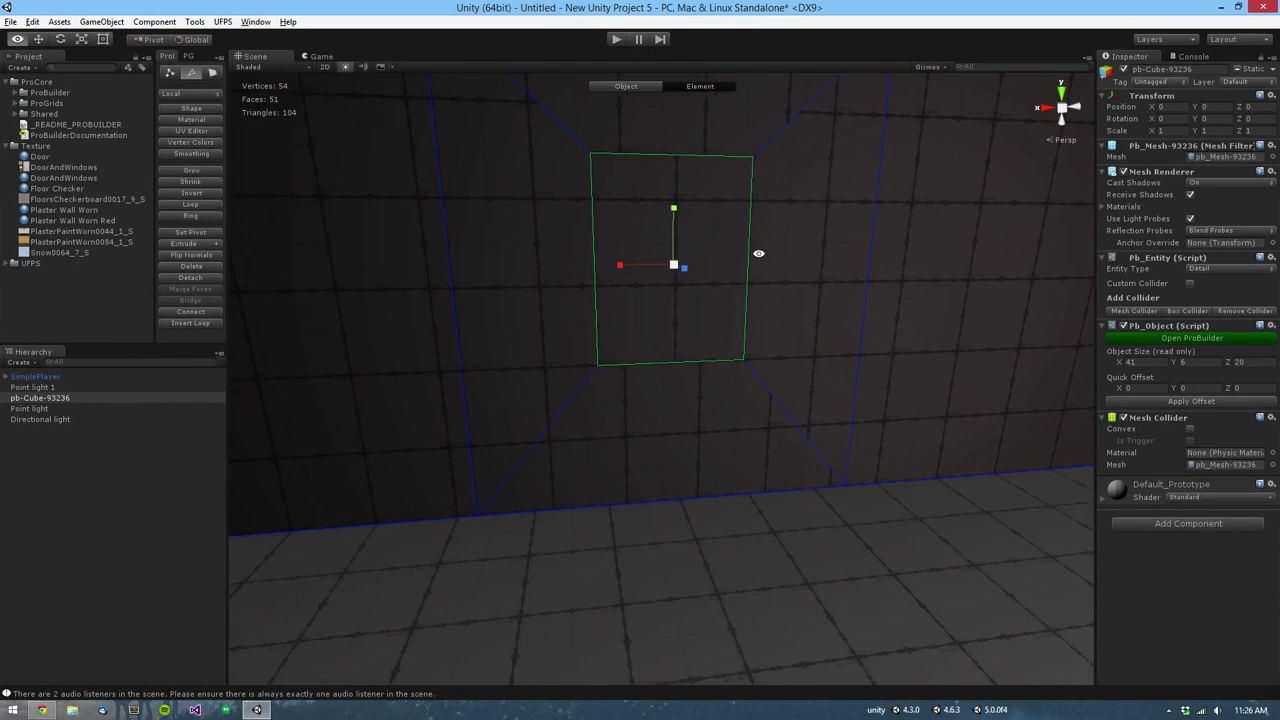
{"action": "scroll", "coordinate": [733, 350], "scroll_direction": "down", "scroll_amount": 3}
Step: Try a scaled extrusion of the inset face, and undo it
{"action": "left_click_drag", "start_coordinate": [679, 290], "coordinate": [677, 289], "text": "shift"}
{"action": "left_click_drag", "start_coordinate": [706, 376], "coordinate": [560, 394], "text": "alt"}
{"action": "key", "text": "ctrl+z"}
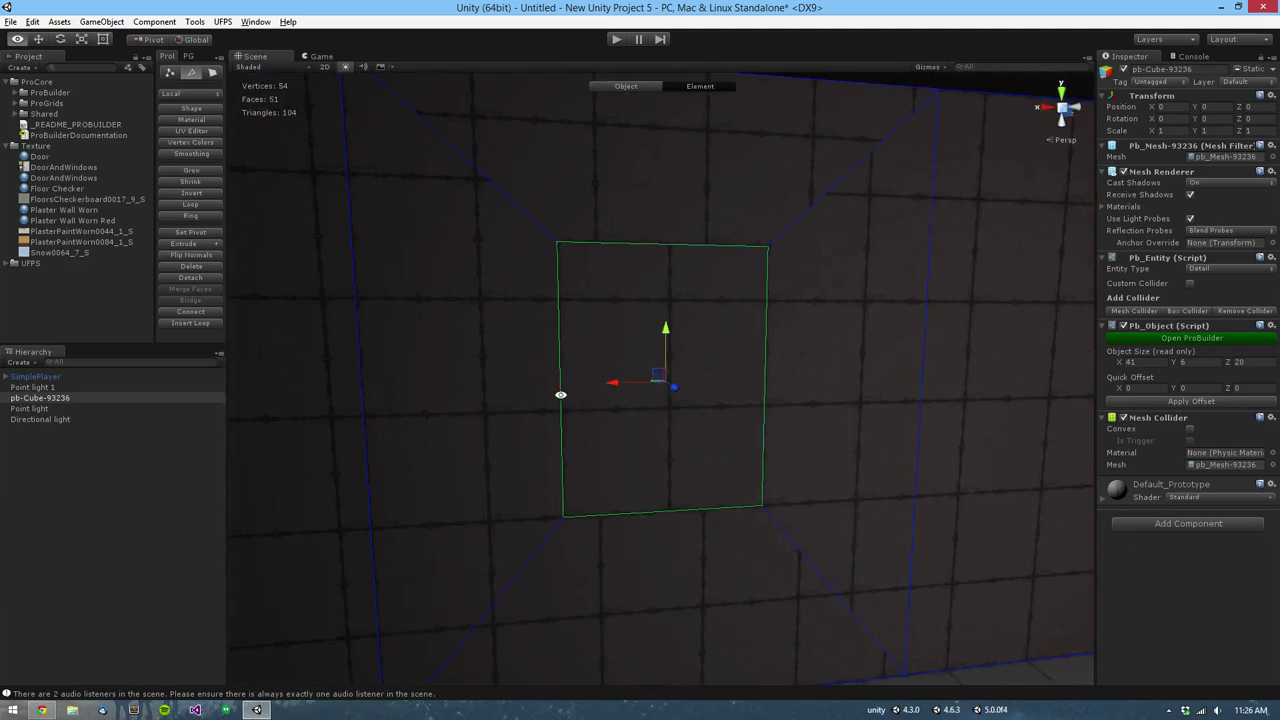
{"action": "left_click_drag", "start_coordinate": [715, 535], "coordinate": [783, 571], "text": "alt"}
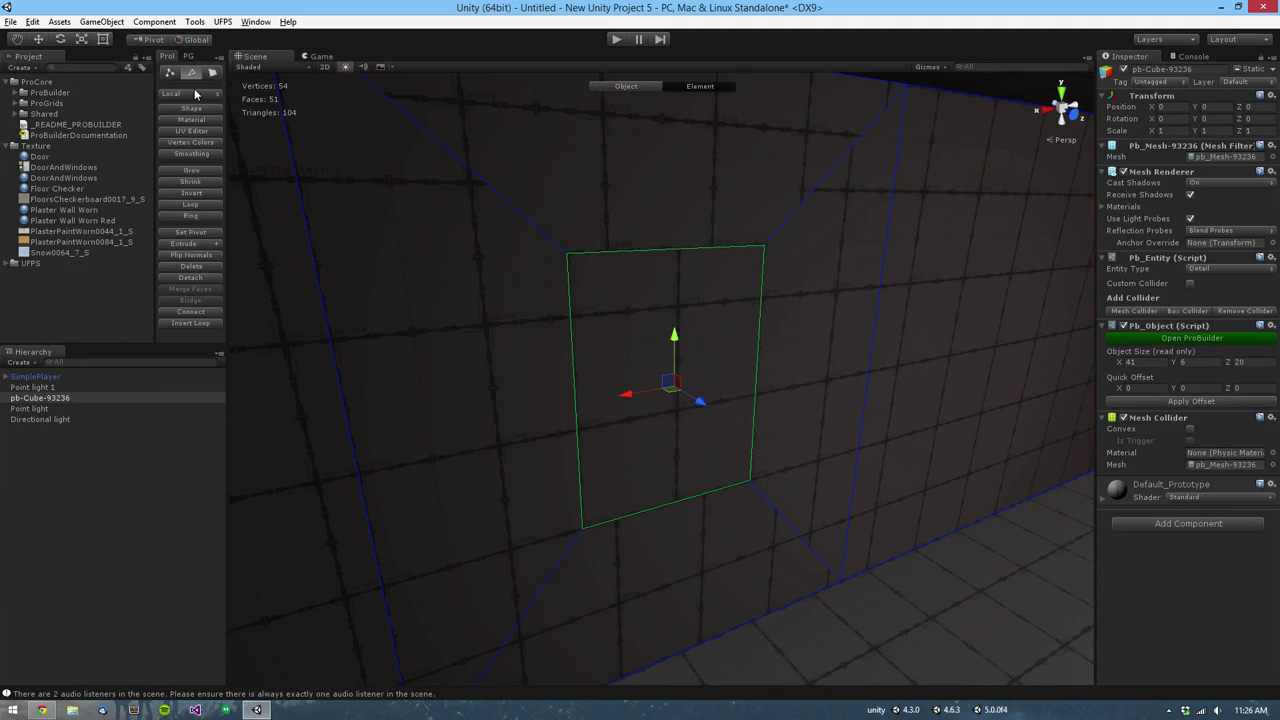
Step: Show the ProGrids settings and shift both vertical edges of the inset face sideways along X, snapping to the 0.25 grid
{"action": "left_click", "coordinate": [189, 56]}
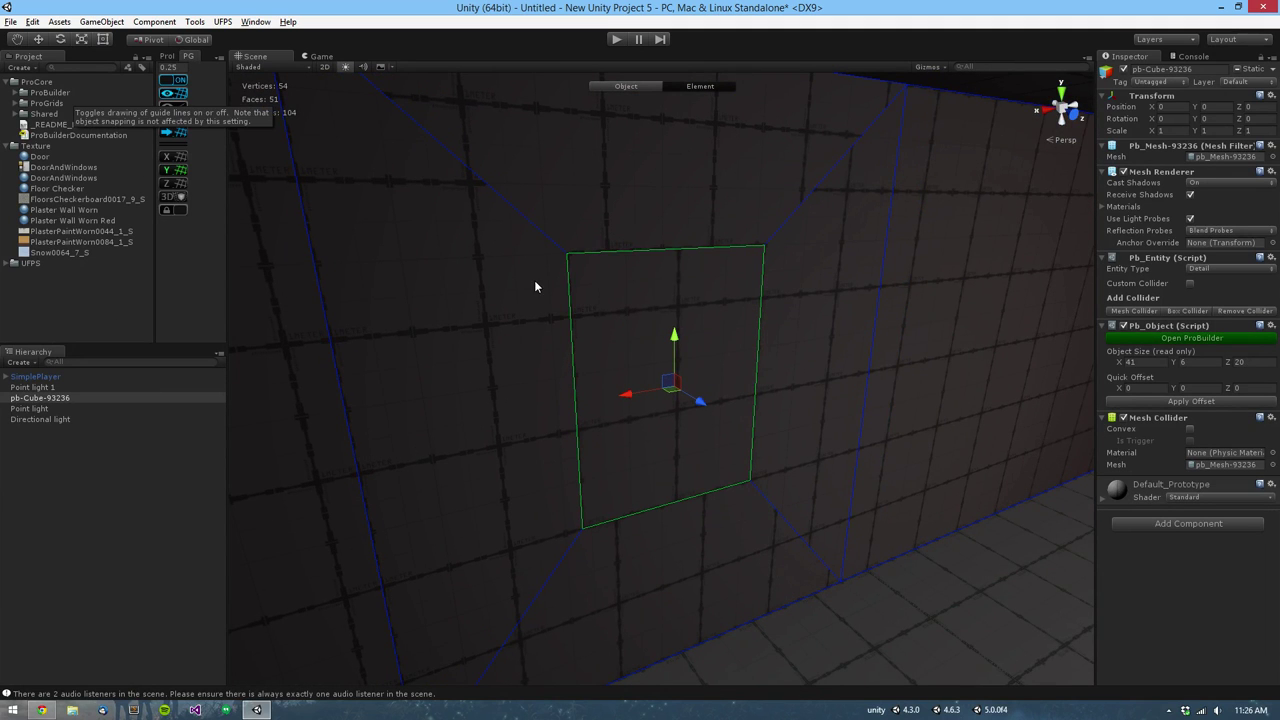
{"action": "left_click_drag", "start_coordinate": [535, 286], "coordinate": [591, 341], "text": "alt"}
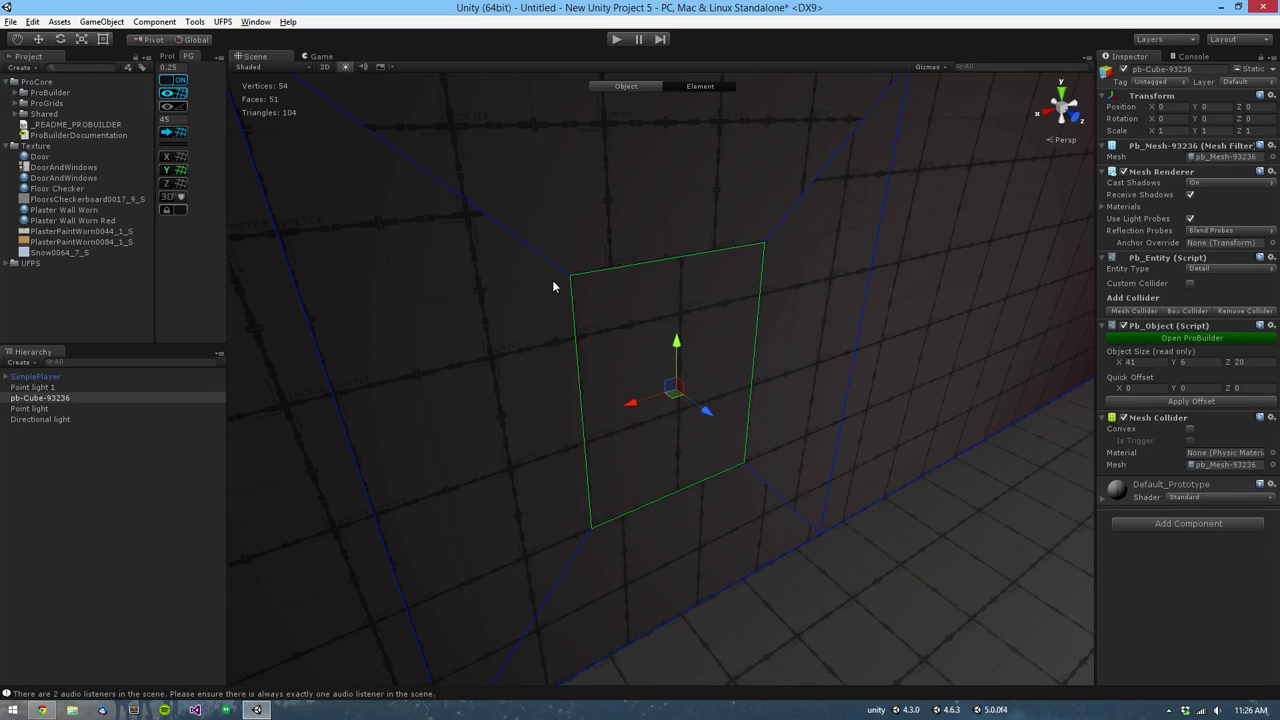
{"action": "left_click", "coordinate": [579, 322]}
{"action": "left_click", "coordinate": [580, 350]}
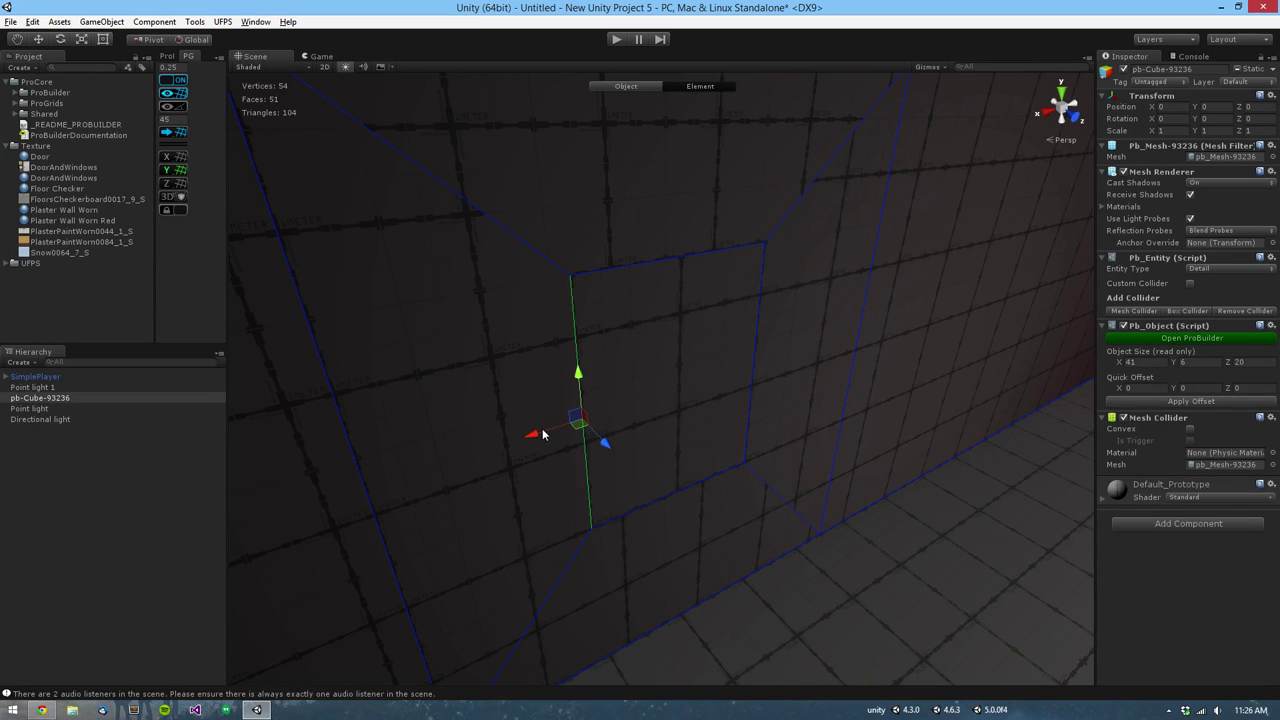
{"action": "left_click_drag", "start_coordinate": [543, 434], "coordinate": [553, 434]}
{"action": "left_click", "coordinate": [753, 330]}
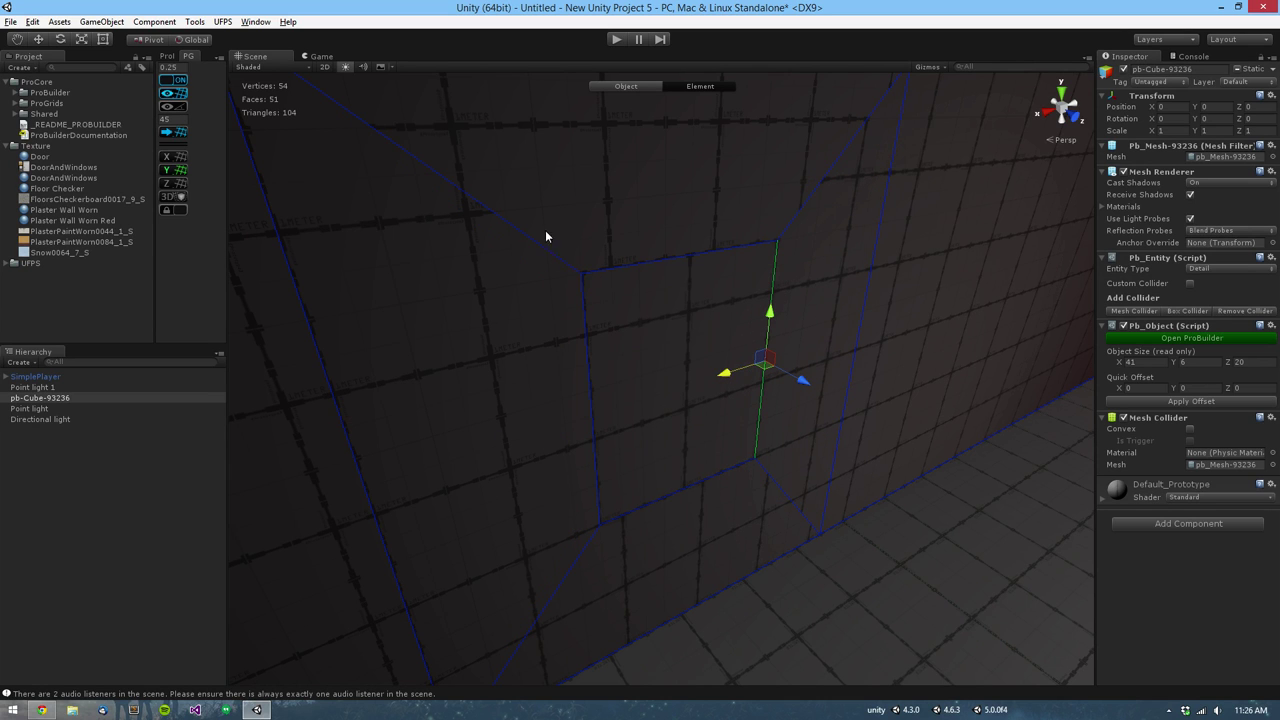
Step: Select the edges around the inset face and extrude it 0.25 back into the wall as a window recess
{"action": "left_click_drag", "start_coordinate": [545, 231], "coordinate": [797, 528]}
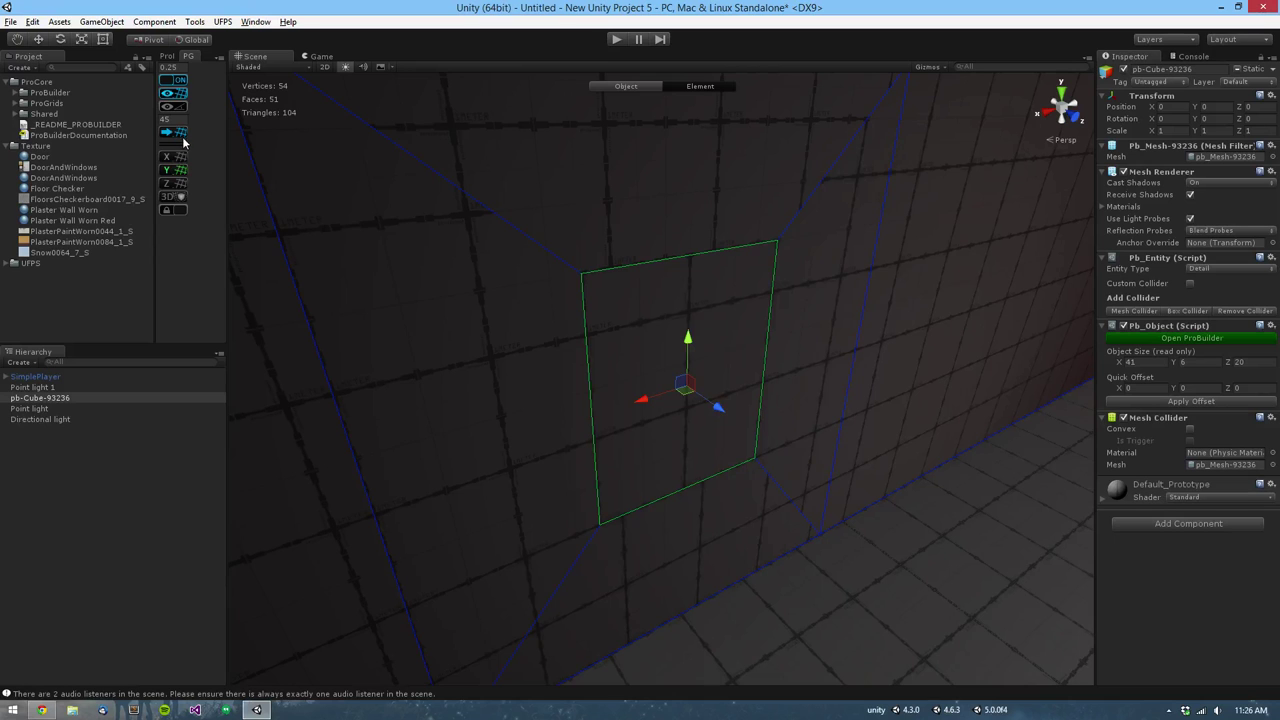
{"action": "left_click_drag", "start_coordinate": [599, 396], "coordinate": [566, 343], "text": "alt"}
{"action": "left_click_drag", "start_coordinate": [695, 416], "coordinate": [683, 410], "text": "shift"}
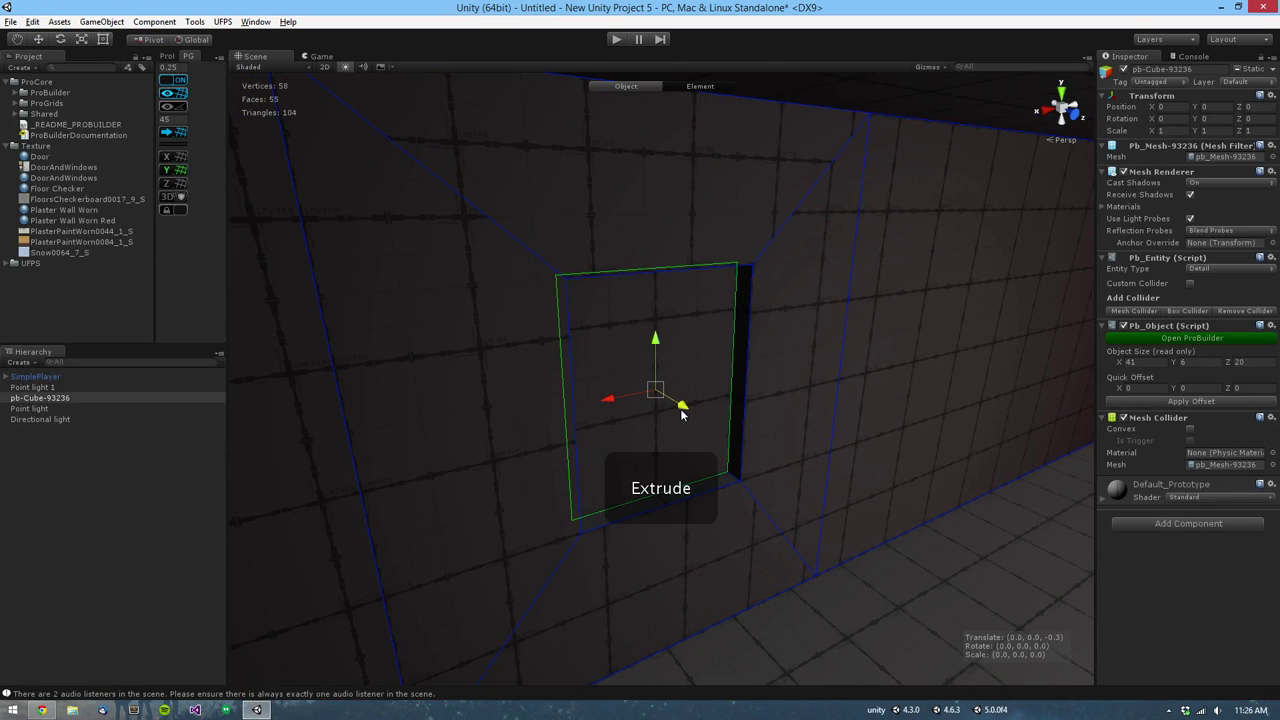
Step: Switch to face selection, select the large floor face of the main room, and grow the selection across the floors
{"action": "left_click_drag", "start_coordinate": [736, 502], "coordinate": [678, 402], "text": "alt"}
{"action": "scroll", "coordinate": [708, 494], "scroll_direction": "down", "scroll_amount": 6}
{"action": "scroll", "coordinate": [963, 571], "scroll_direction": "up", "scroll_amount": 4}
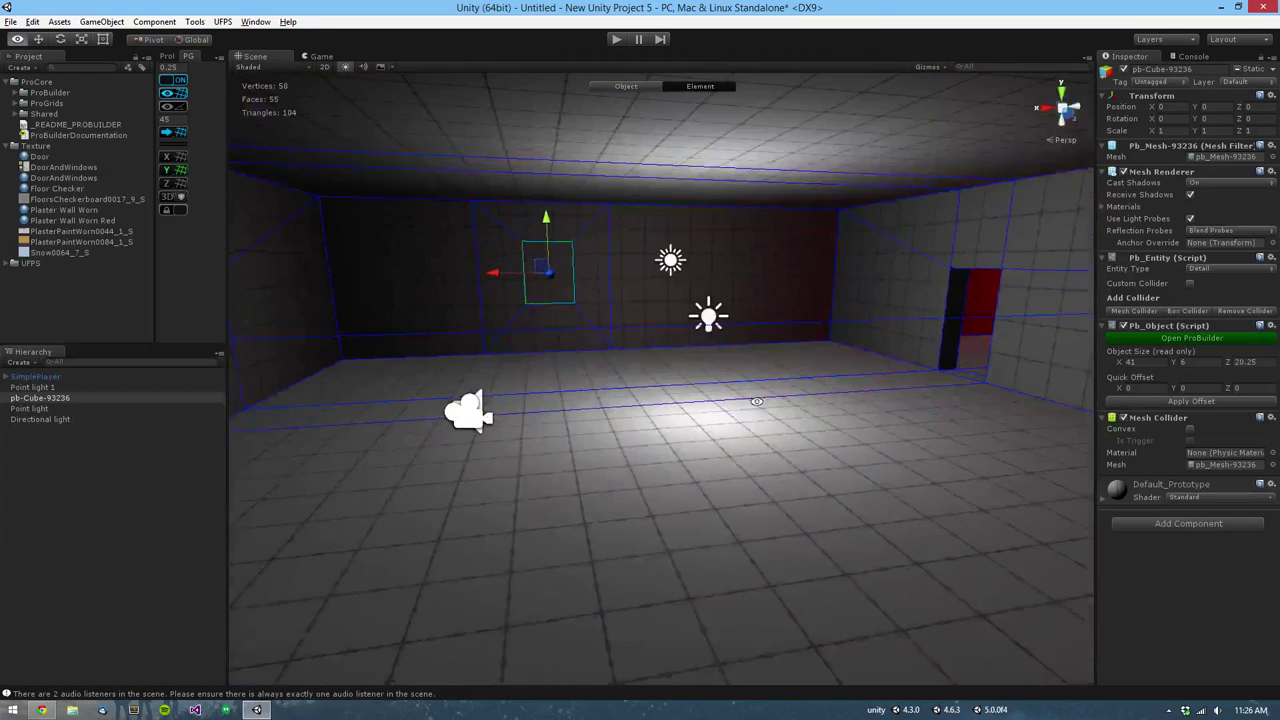
{"action": "scroll", "coordinate": [740, 400], "scroll_direction": "up", "scroll_amount": 1}
{"action": "left_click_drag", "start_coordinate": [727, 340], "coordinate": [805, 389], "text": "alt"}
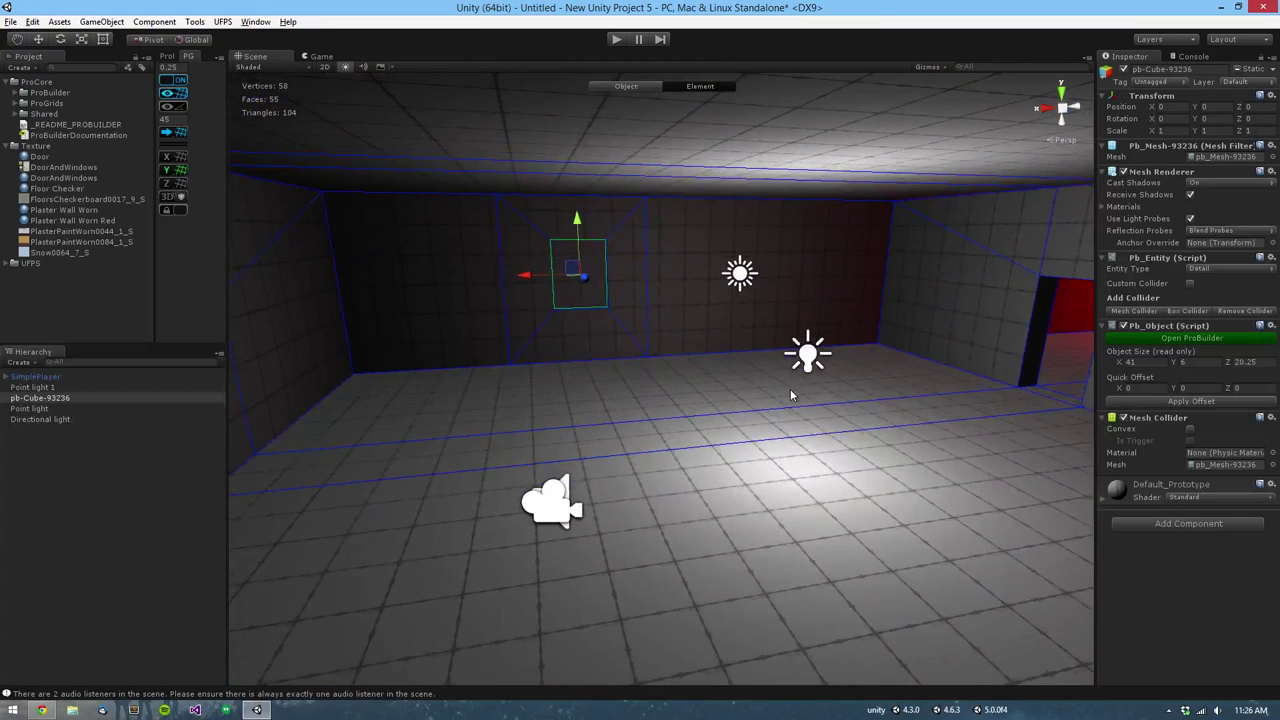
{"action": "key", "text": "h"}
{"action": "left_click", "coordinate": [746, 459]}
{"action": "scroll", "coordinate": [746, 459], "scroll_direction": "down", "scroll_amount": 3}
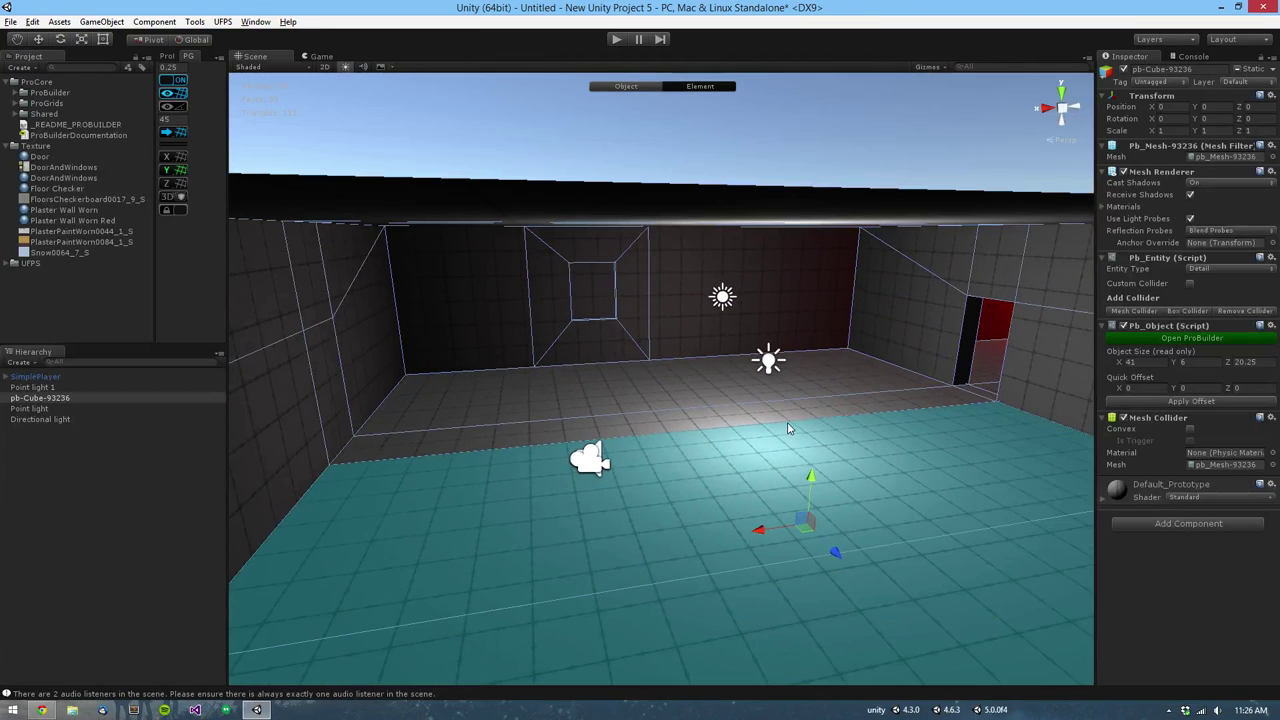
{"action": "key", "text": "alt+g"}
{"action": "key", "text": "alt+g"}
{"action": "key", "text": "alt+g"}
{"action": "scroll", "coordinate": [784, 423], "scroll_direction": "down", "scroll_amount": 3}
{"action": "middle_click_drag", "start_coordinate": [950, 500], "coordinate": [776, 464]}
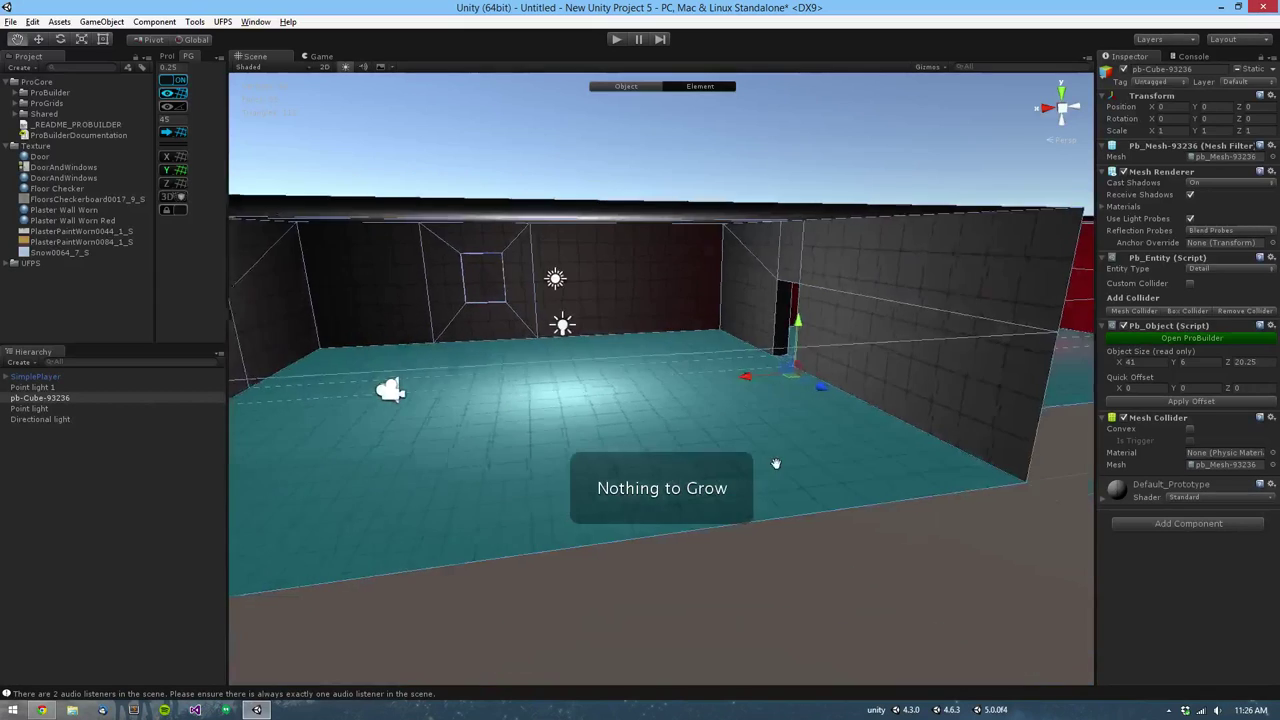
{"action": "left_click_drag", "start_coordinate": [776, 464], "coordinate": [850, 535], "text": "alt"}
Step: Select the narrow floor strip leading to the doorway and grow the selection across both rooms' floors
{"action": "left_click", "coordinate": [587, 475]}
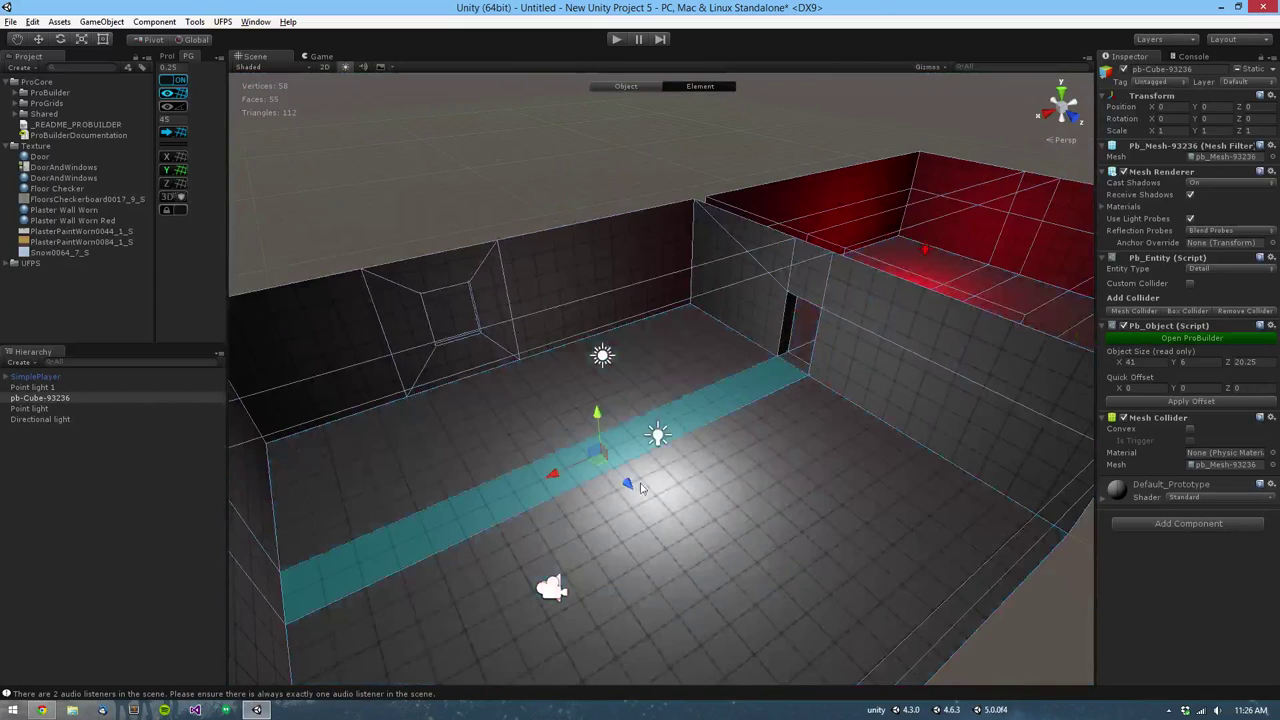
{"action": "key", "text": "alt+g"}
{"action": "key", "text": "alt+g"}
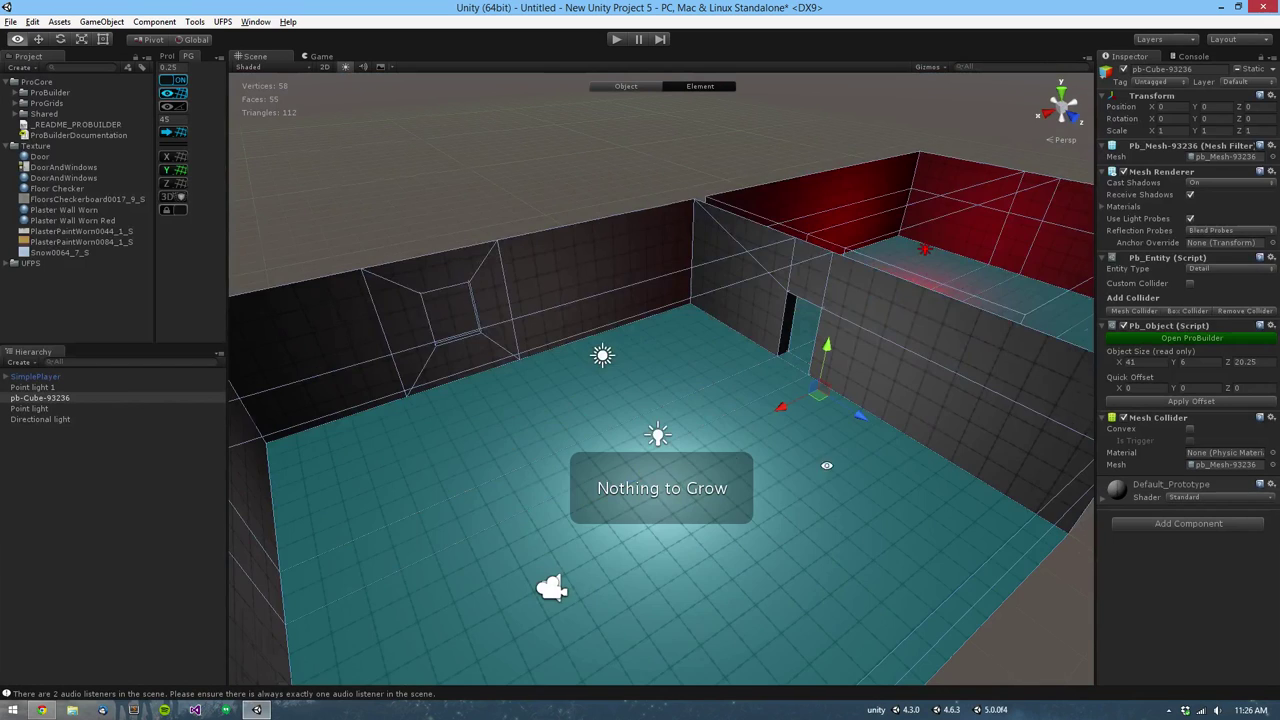
{"action": "left_click_drag", "start_coordinate": [826, 465], "coordinate": [682, 476], "text": "alt"}
{"action": "middle_click_drag", "start_coordinate": [827, 472], "coordinate": [705, 430]}
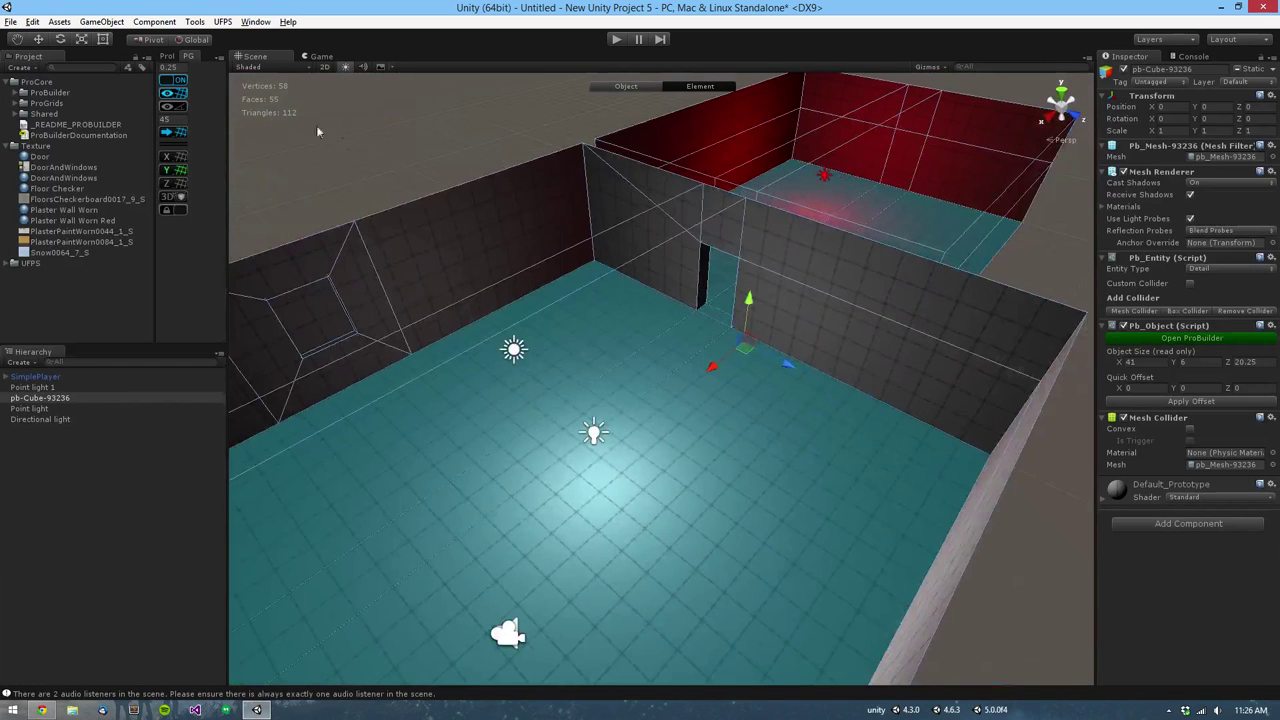
Step: Show the ProBuilder Grow options with the angle limit enabled and set its maximum to 95
{"action": "left_click", "coordinate": [177, 57]}
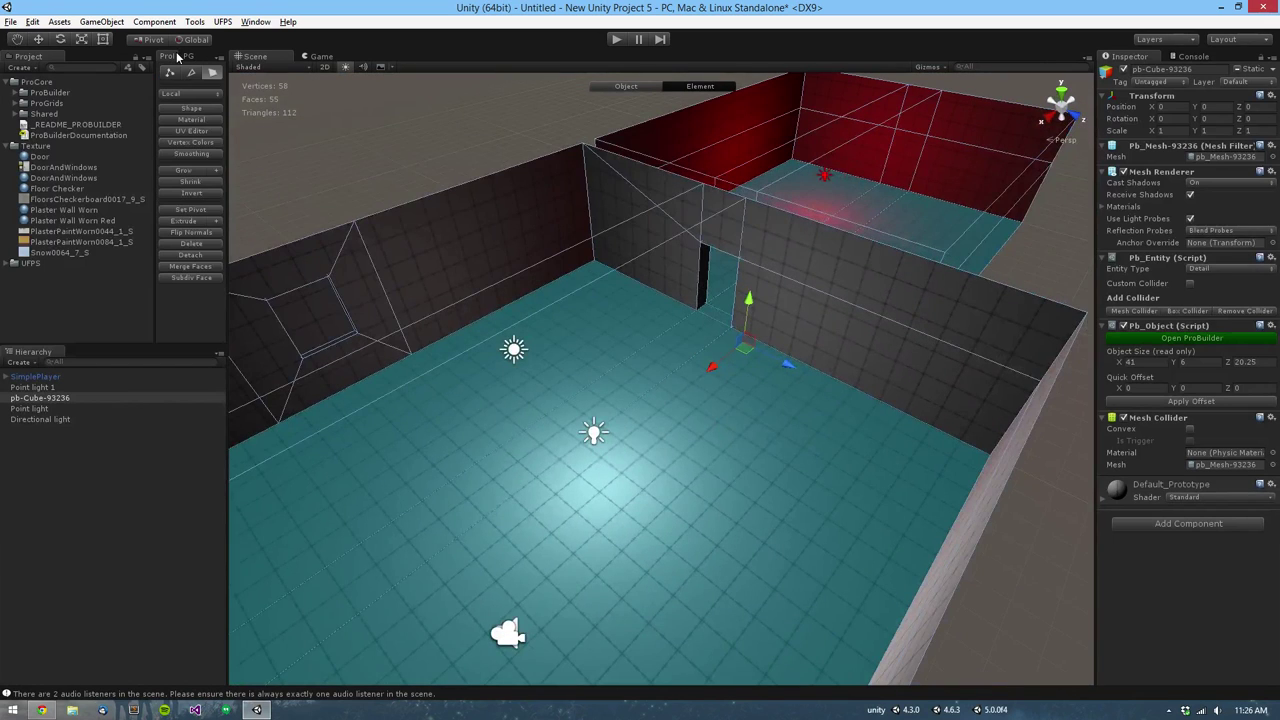
{"action": "left_click", "coordinate": [190, 171]}
{"action": "left_click", "coordinate": [217, 176]}
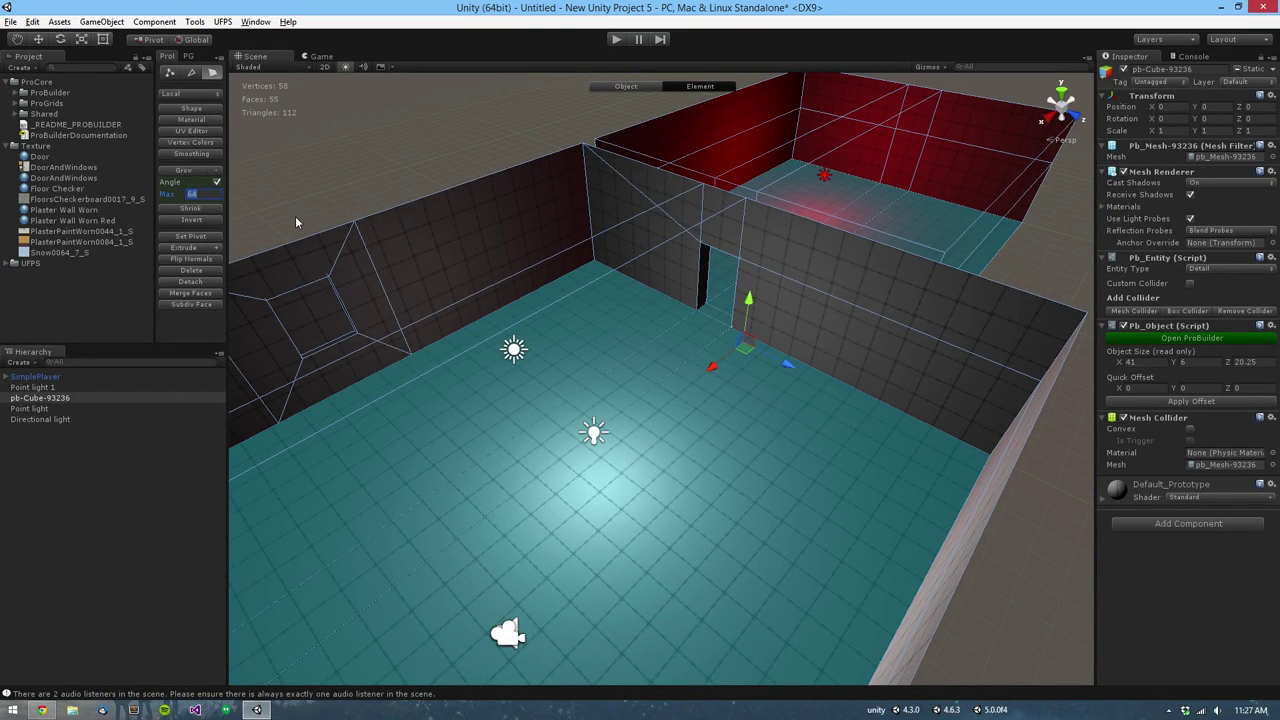
{"action": "type", "text": "95"}
{"action": "key", "text": "Return"}
Step: Select the floor face below the inset wall panel and repeatedly grow the selection with the 95 angle limit
{"action": "left_click", "coordinate": [441, 411]}
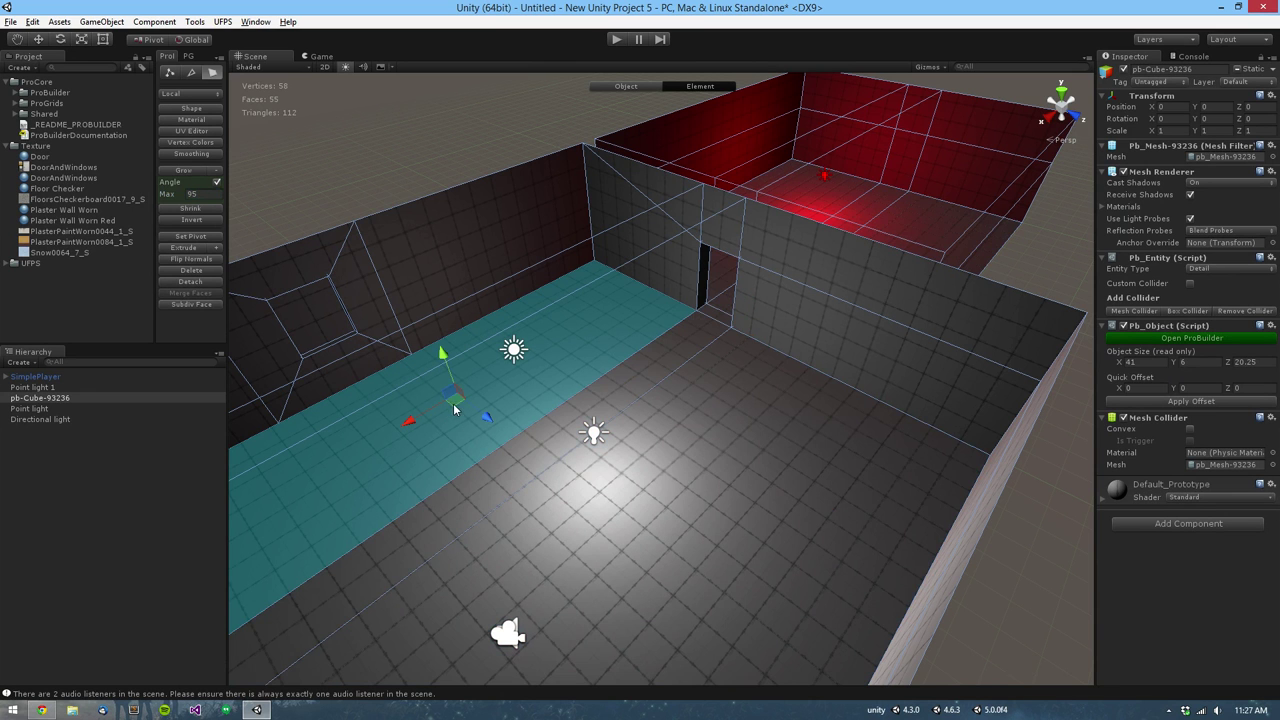
{"action": "key", "text": "alt+g"}
{"action": "left_click_drag", "start_coordinate": [458, 403], "coordinate": [391, 326], "text": "alt"}
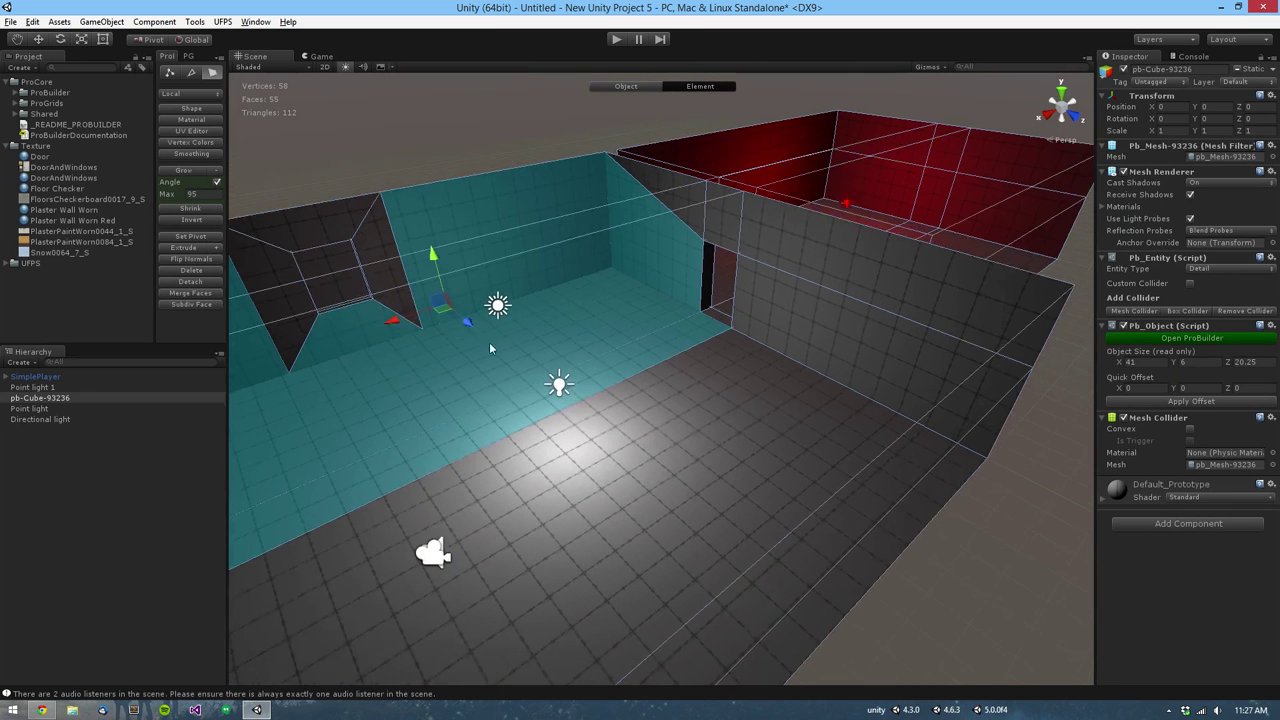
{"action": "key", "text": "alt+g"}
{"action": "key", "text": "alt+g"}
{"action": "key", "text": "alt+g"}
Step: Set the Grow angle limit to 25 and grow the selection from the floor strip leading to the doorway
{"action": "left_click", "coordinate": [594, 371]}
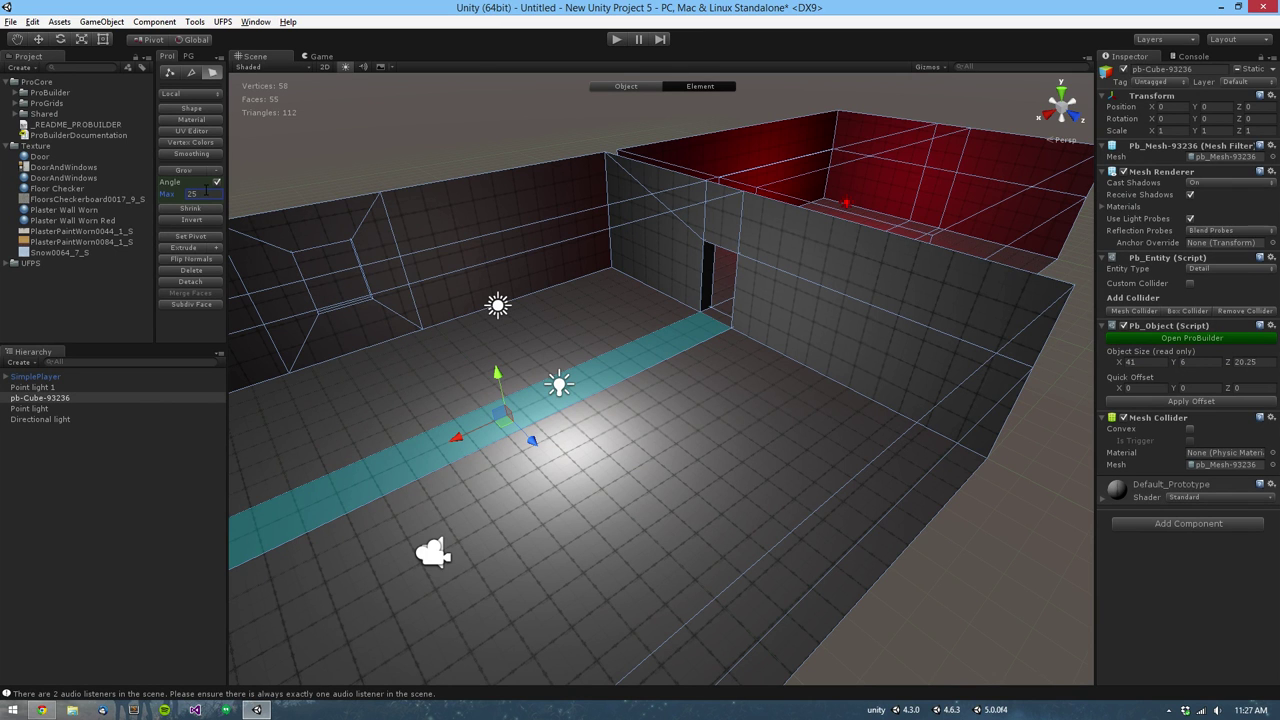
{"action": "left_click", "coordinate": [621, 367]}
{"action": "left_click", "coordinate": [641, 353]}
{"action": "key", "text": "alt+g"}
{"action": "key", "text": "alt+g"}
{"action": "key", "text": "alt+g"}
Step: Select the large floor face of the main room and lower it by 1 so the adjoining strip slopes
{"action": "left_click_drag", "start_coordinate": [696, 341], "coordinate": [731, 277], "text": "alt"}
{"action": "left_click", "coordinate": [764, 357]}
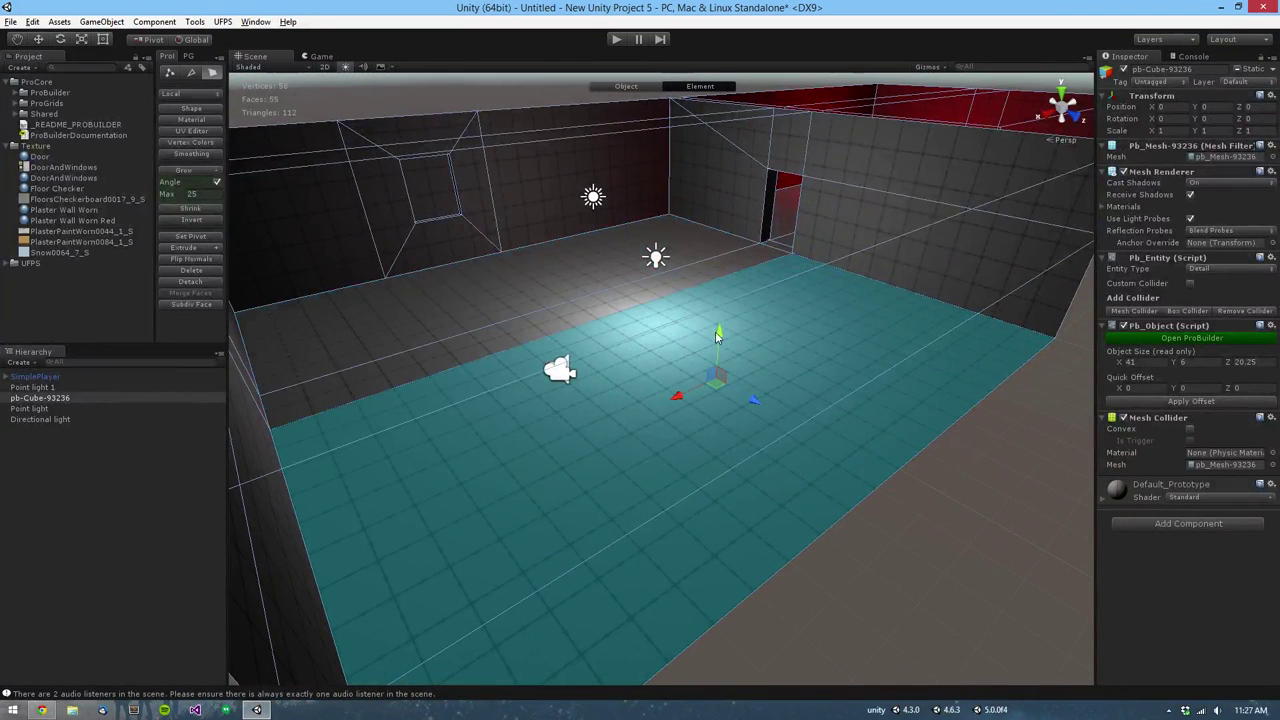
{"action": "left_click_drag", "start_coordinate": [717, 333], "coordinate": [716, 361]}
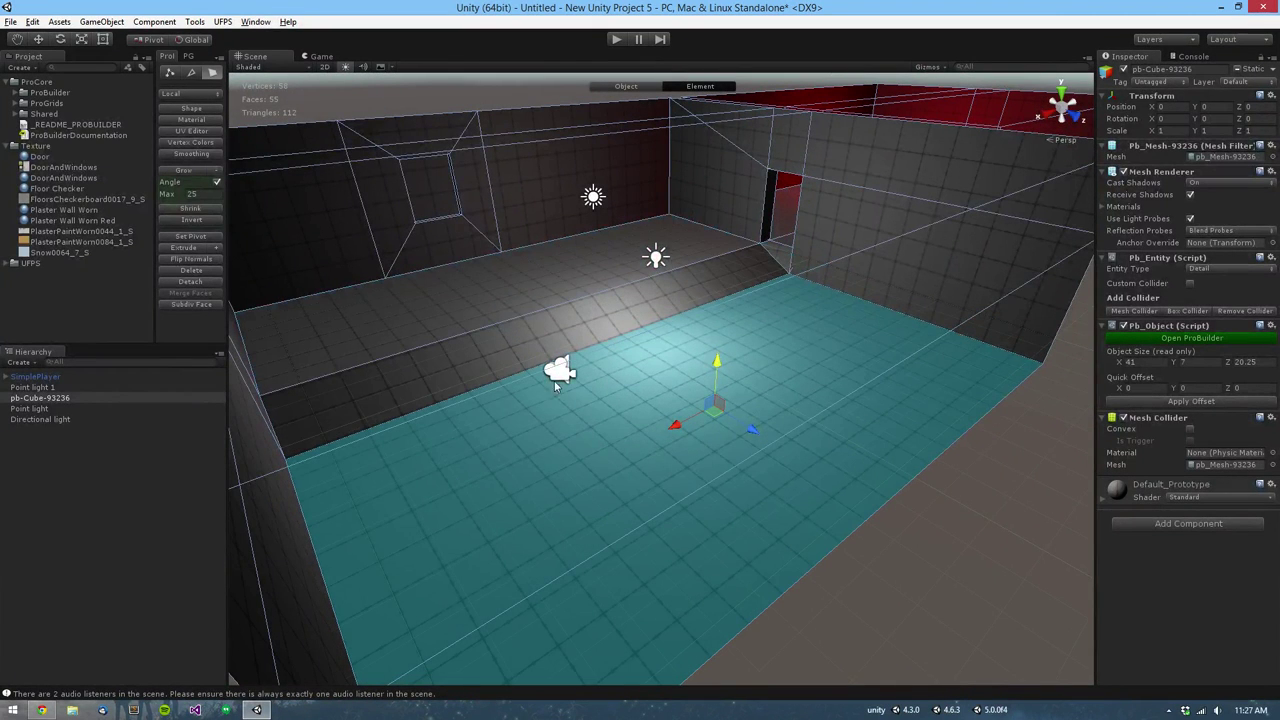
Step: Grow the selection from the lowered floor and raise the Grow angle limit to 35.2 to include the sloped strip
{"action": "key", "text": "alt+g"}
{"action": "key", "text": "alt+g"}
{"action": "mouse_move", "coordinate": [547, 425]}
{"action": "left_mouse_down", "text": "alt"}
{"action": "mouse_move", "coordinate": [571, 446]}
{"action": "mouse_move", "coordinate": [551, 417]}
{"action": "left_mouse_up", "text": "alt"}
{"action": "right_click_drag", "start_coordinate": [551, 417], "coordinate": [777, 403], "text": "alt"}
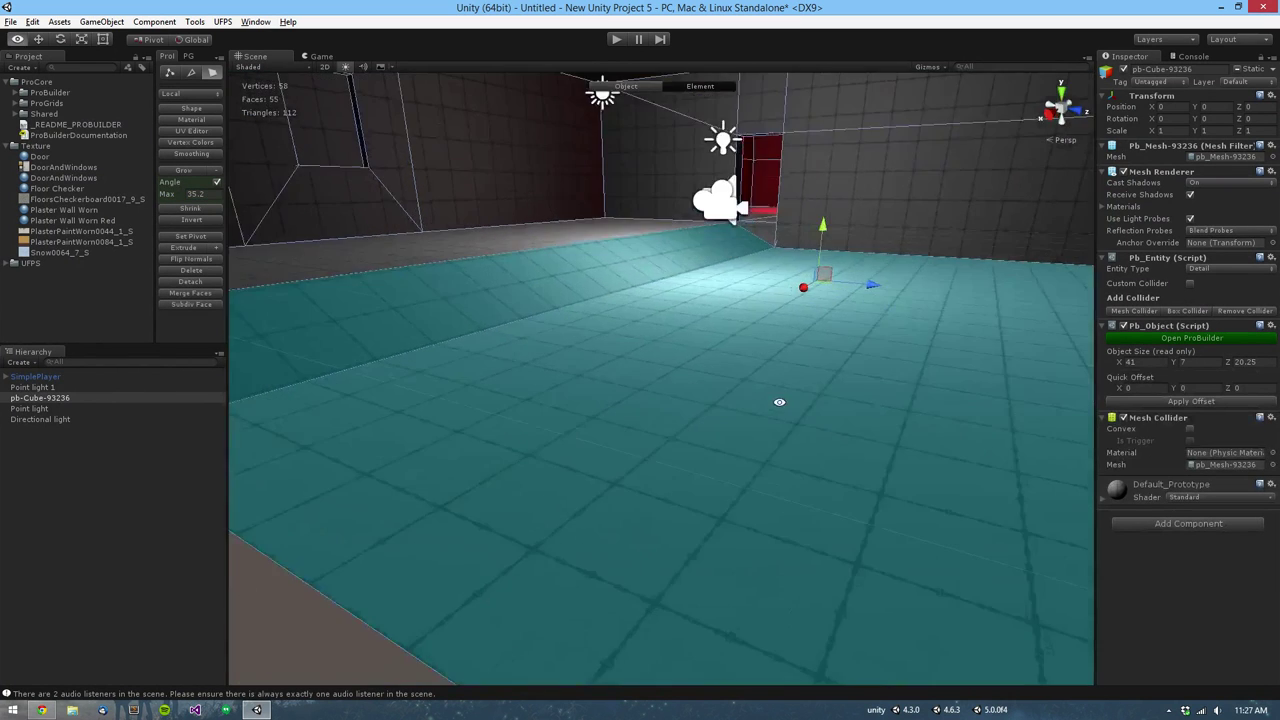
{"action": "left_click_drag", "start_coordinate": [777, 403], "coordinate": [803, 411], "text": "alt"}
{"action": "key", "text": "alt+g"}
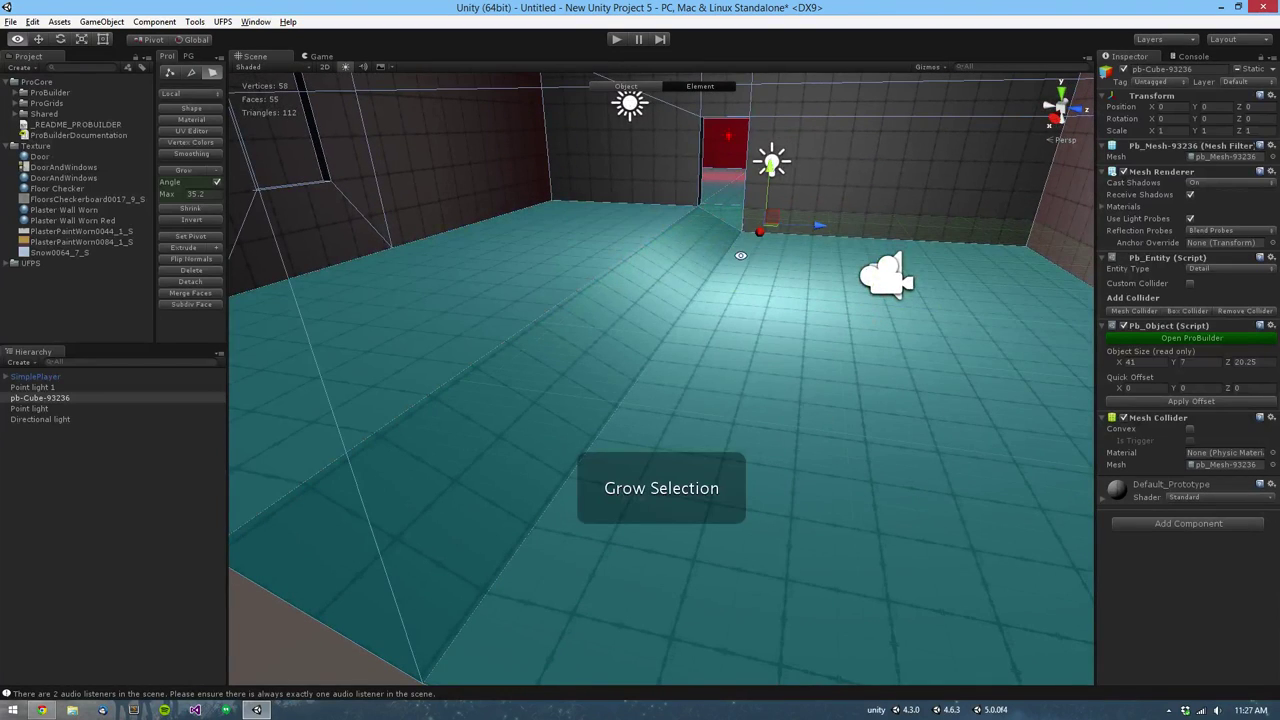
Step: Undo the grown selections and the lowering of the large floor face
{"action": "scroll", "coordinate": [818, 327], "scroll_direction": "down", "scroll_amount": 3}
{"action": "left_click_drag", "start_coordinate": [818, 327], "coordinate": [648, 335], "text": "alt"}
{"action": "scroll", "coordinate": [883, 363], "scroll_direction": "down", "scroll_amount": 3}
{"action": "key", "text": "ctrl+z"}
{"action": "key", "text": "ctrl+z"}
{"action": "key", "text": "ctrl+z"}
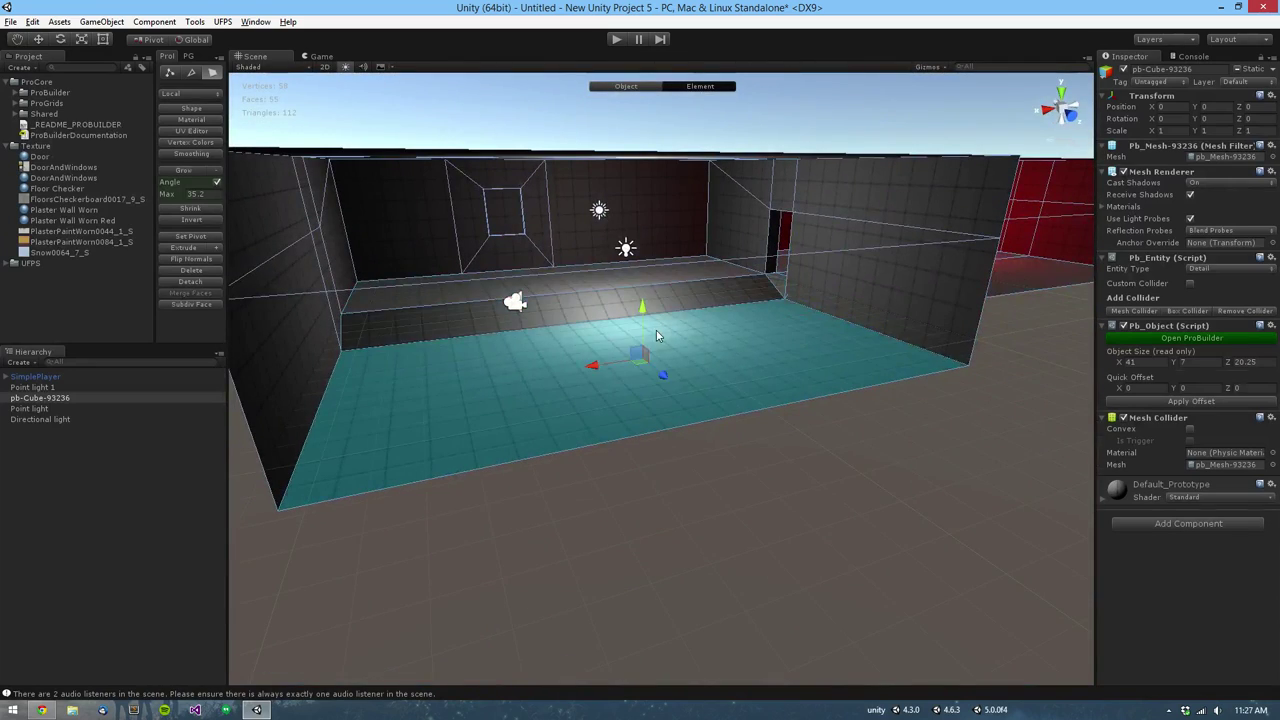
{"action": "key", "text": "ctrl+z"}
{"action": "key", "text": "ctrl+z"}
{"action": "key", "text": "ctrl+z"}
Step: Grow the floor selection until it covers the floors of both rooms
{"action": "left_click_drag", "start_coordinate": [657, 332], "coordinate": [662, 361], "text": "alt"}
{"action": "key", "text": "alt+g"}
{"action": "key", "text": "alt+g"}
{"action": "key", "text": "alt+g"}
{"action": "key", "text": "alt+g"}
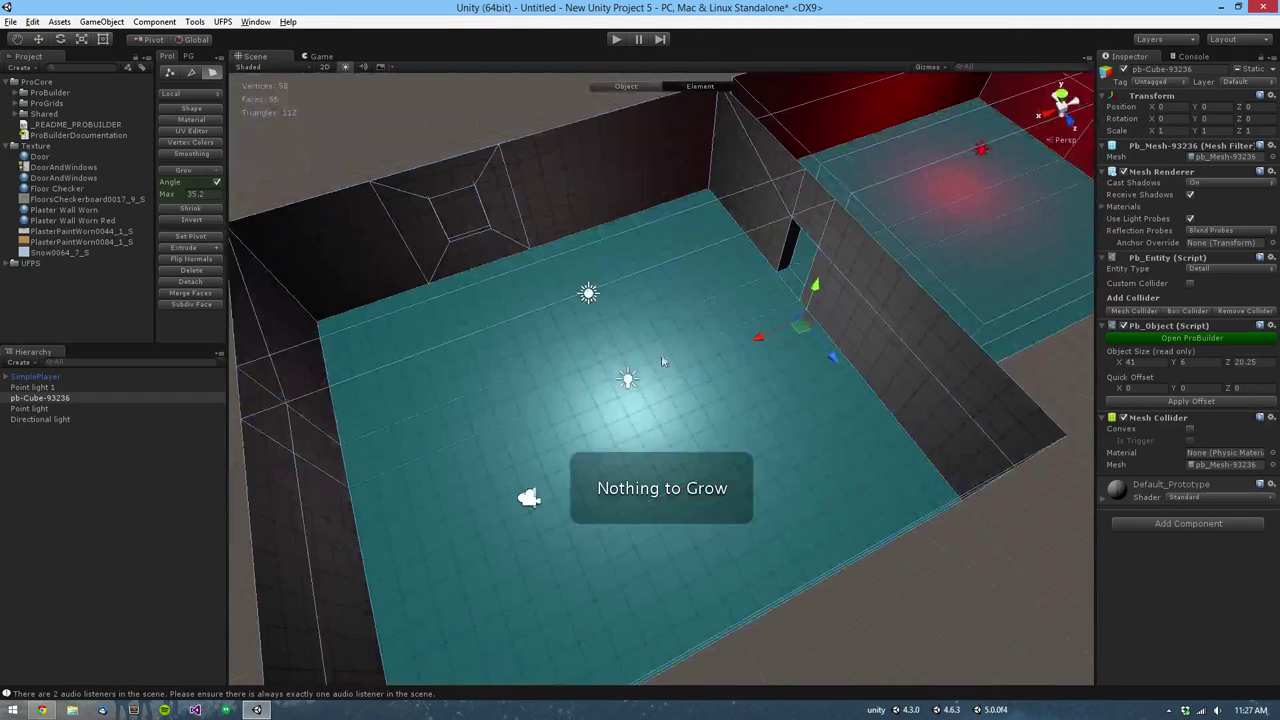
Step: Open ProBuilder's Material Editor
{"action": "middle_click_drag", "start_coordinate": [661, 361], "coordinate": [567, 389]}
{"action": "left_click", "coordinate": [206, 121]}
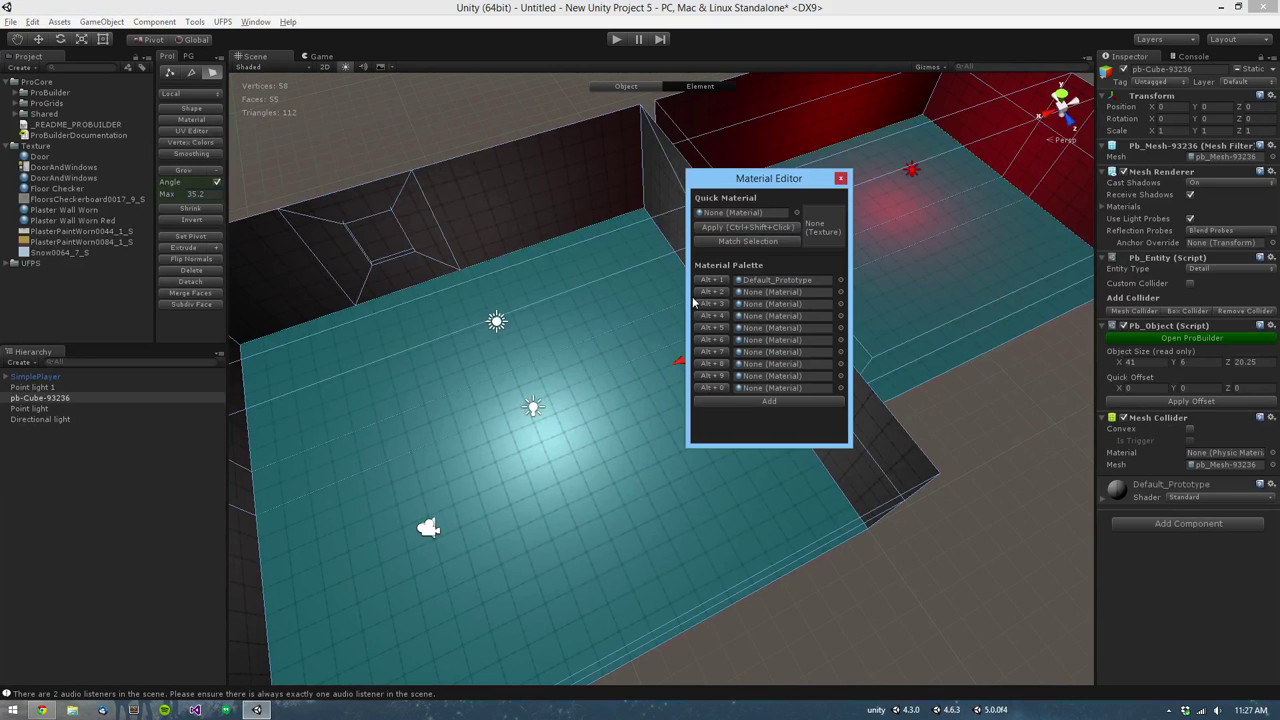
{"action": "left_click", "coordinate": [841, 292]}
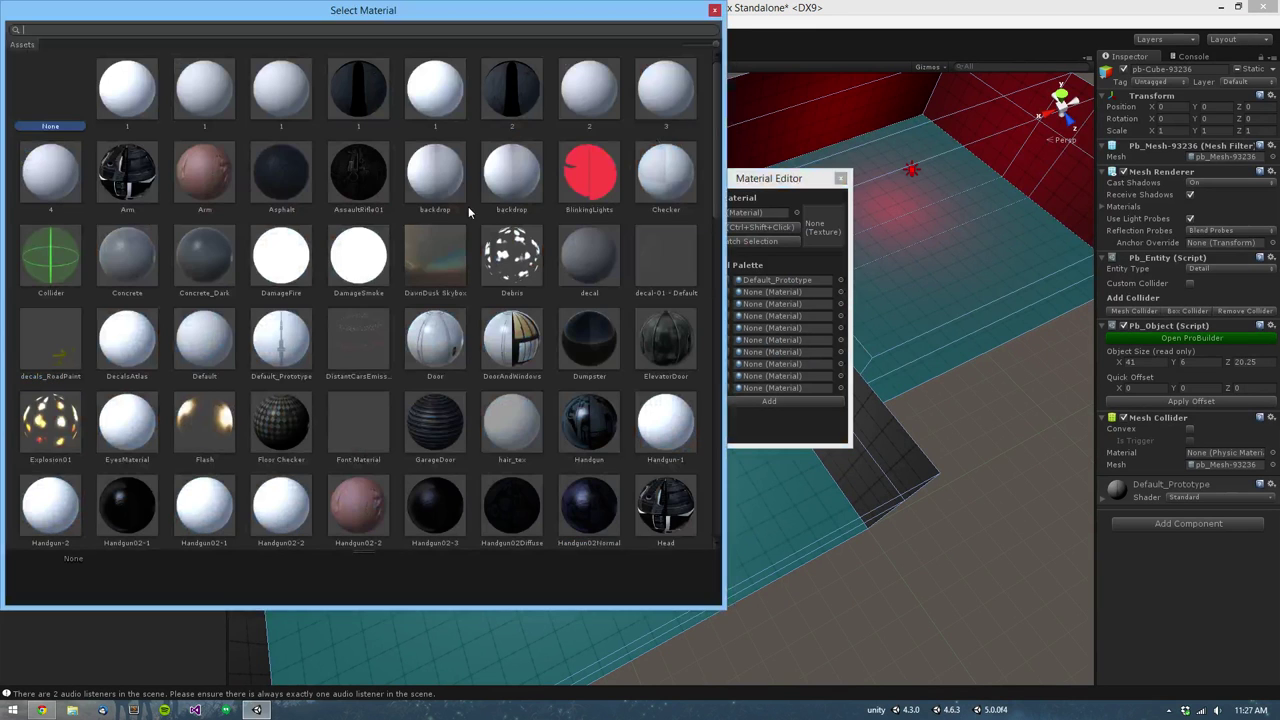
{"action": "left_click_drag", "start_coordinate": [725, 608], "coordinate": [660, 567]}
{"action": "left_click_drag", "start_coordinate": [514, 10], "coordinate": [868, 93]}
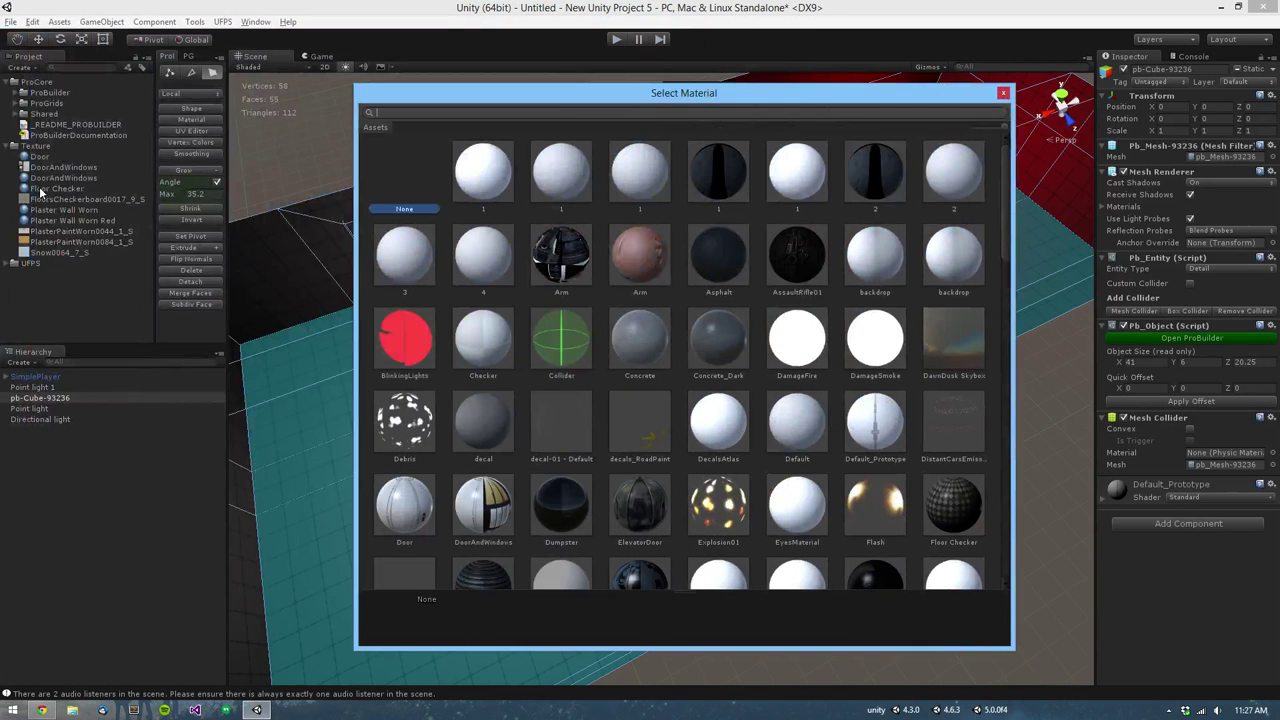
{"action": "left_click", "coordinate": [1003, 94]}
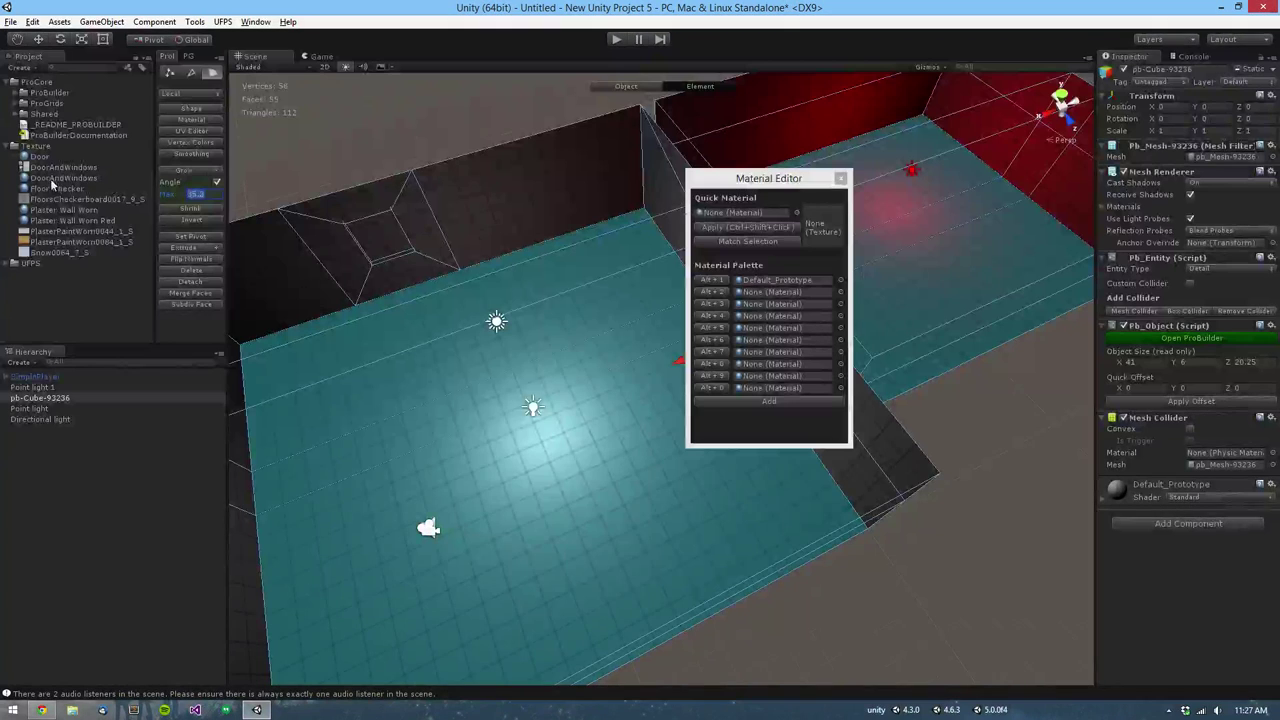
Step: Assign the Floor Checker material from the Texture folder to the Alt + 2 slot of the Material Palette
{"action": "left_click_drag", "start_coordinate": [62, 190], "coordinate": [721, 225]}
{"action": "left_click_drag", "start_coordinate": [763, 287], "coordinate": [770, 292]}
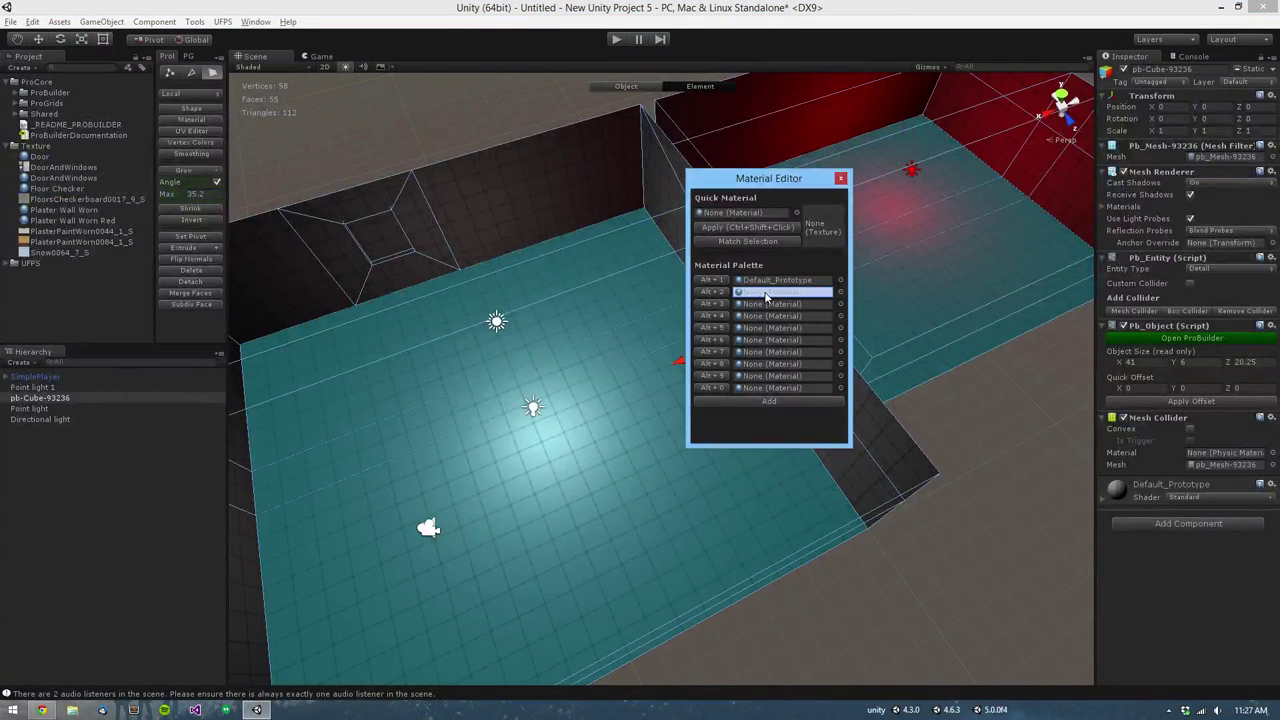
Step: Apply the Floor Checker material one by one to individual floor faces of the large room
{"action": "left_click", "coordinate": [604, 347]}
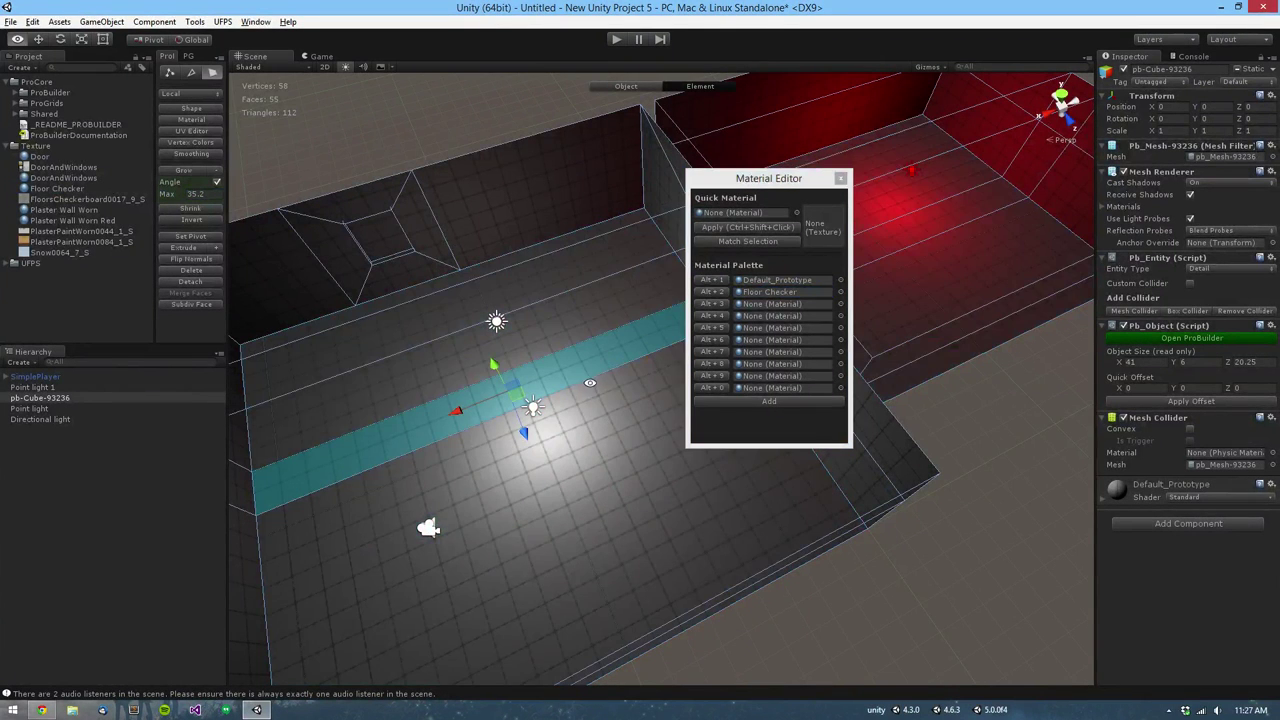
{"action": "key", "text": "alt+2"}
{"action": "left_click", "coordinate": [588, 447]}
{"action": "key", "text": "alt+2"}
{"action": "left_click", "coordinate": [532, 342]}
{"action": "key", "text": "alt+2"}
Step: Grow the selection to all floor faces of both rooms, apply the Floor Checker material, and close the Material Editor
{"action": "left_click_drag", "start_coordinate": [588, 345], "coordinate": [484, 357], "text": "alt"}
{"action": "left_click", "coordinate": [561, 370]}
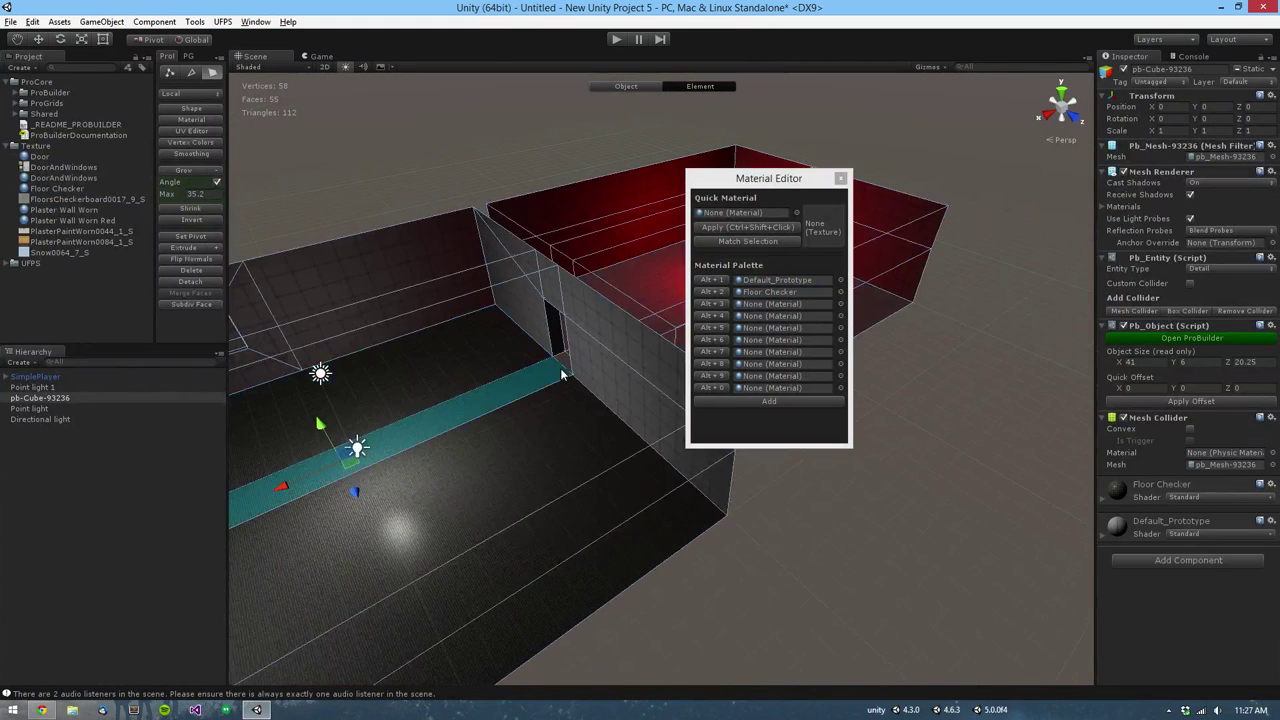
{"action": "key", "text": "alt+g"}
{"action": "key", "text": "alt+g"}
{"action": "key", "text": "alt+g"}
{"action": "left_click", "coordinate": [715, 294]}
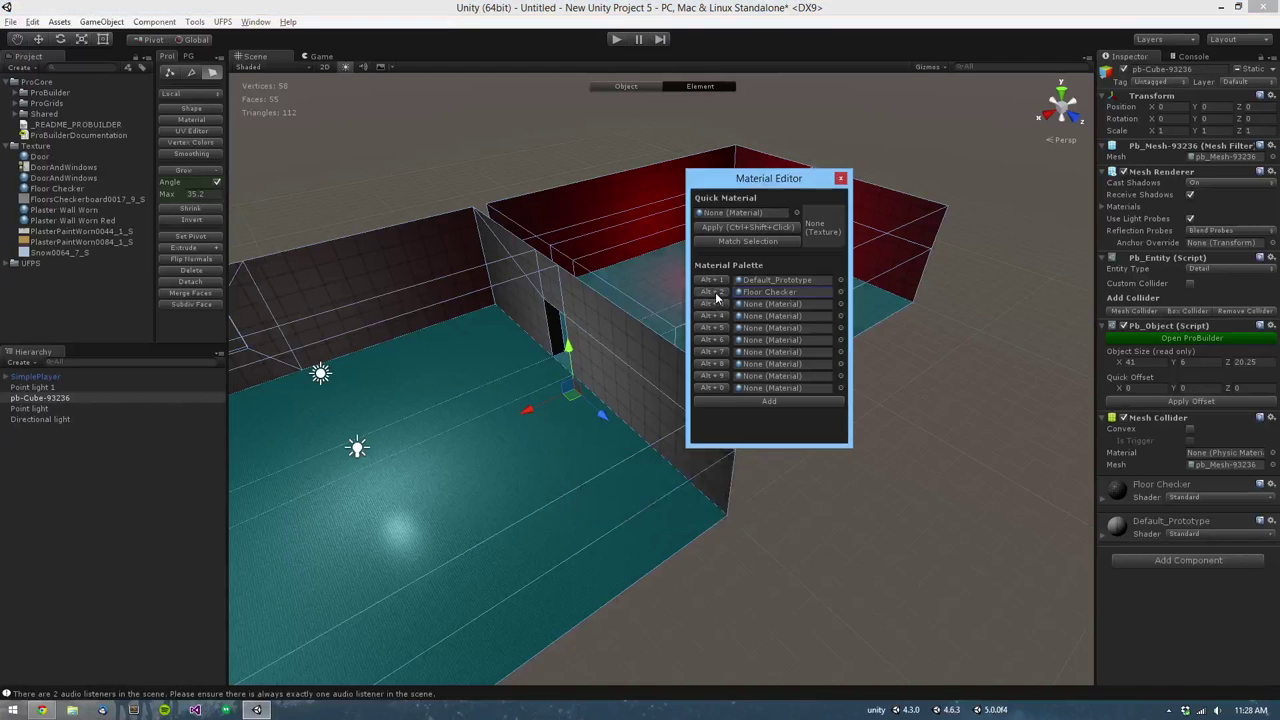
{"action": "left_click", "coordinate": [573, 398]}
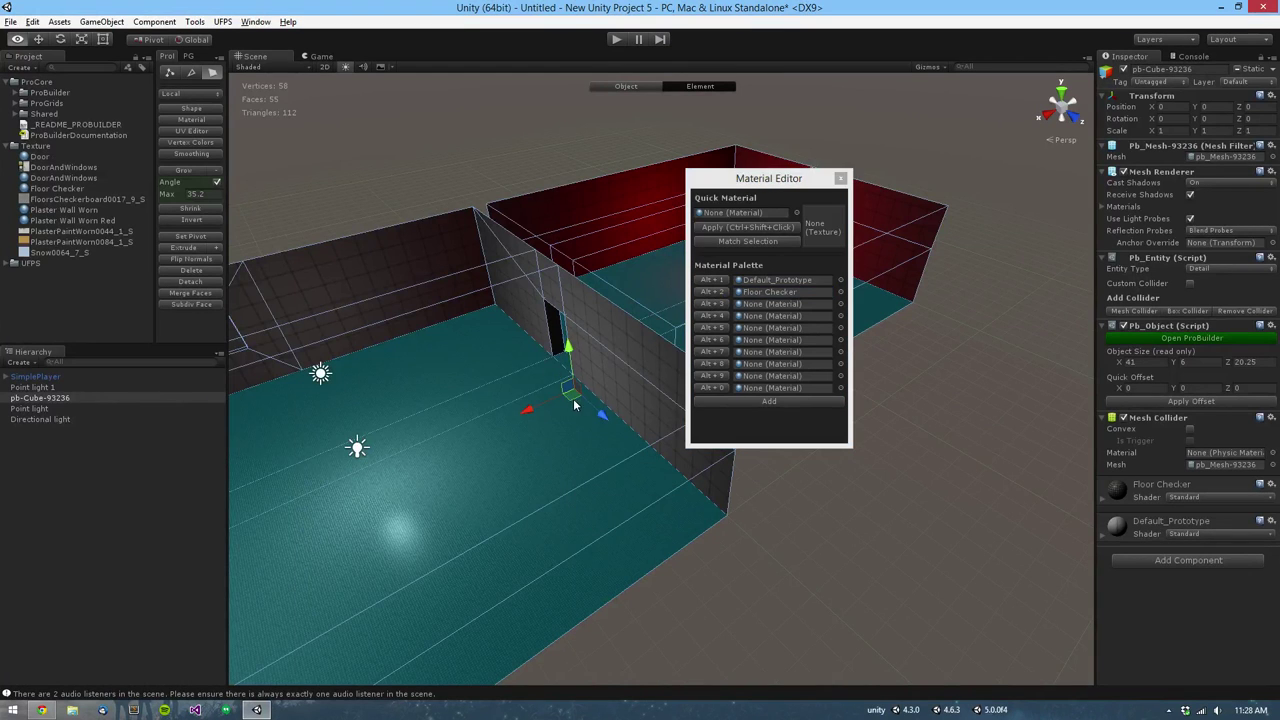
{"action": "left_click_drag", "start_coordinate": [573, 398], "coordinate": [589, 441], "text": "alt"}
{"action": "left_click", "coordinate": [841, 179]}
Step: Play the level in the Game view to check the textured floor, and stop play mode
{"action": "left_click_drag", "start_coordinate": [430, 570], "coordinate": [485, 530], "text": "alt"}
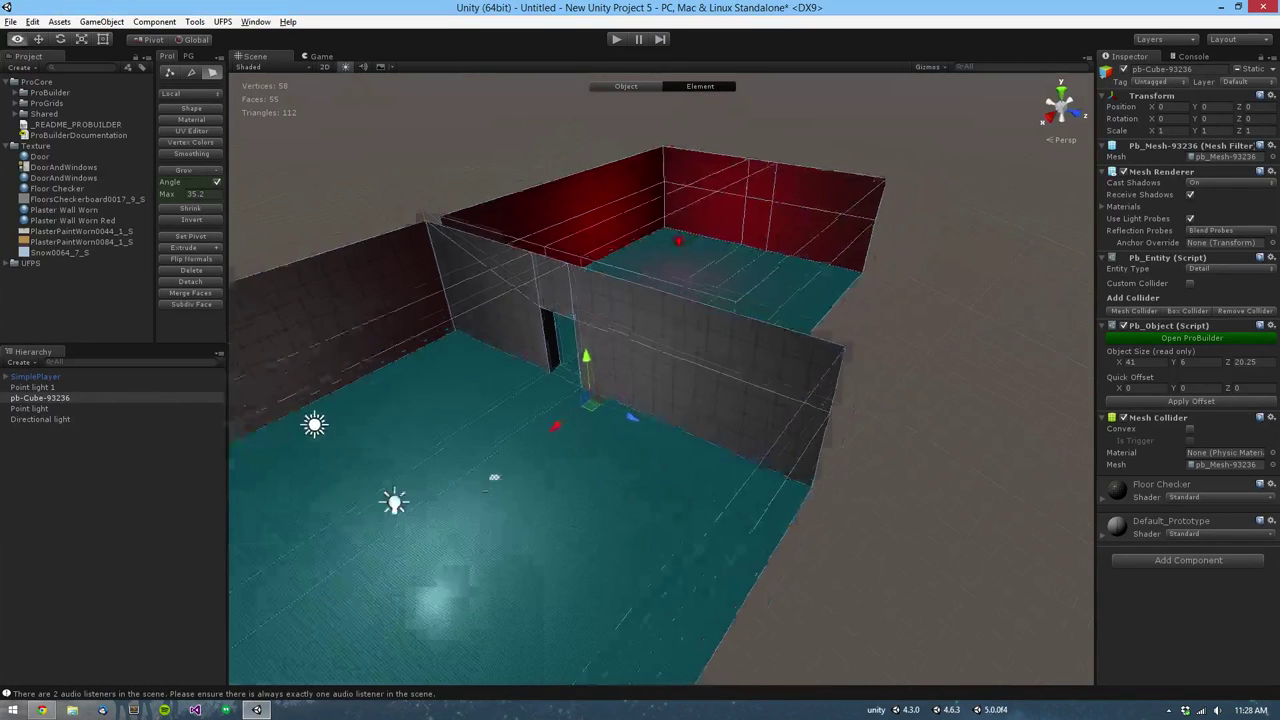
{"action": "middle_click_drag", "start_coordinate": [475, 540], "coordinate": [581, 379]}
{"action": "scroll", "coordinate": [578, 420], "scroll_direction": "up", "scroll_amount": 5}
{"action": "left_click_drag", "start_coordinate": [575, 437], "coordinate": [655, 452], "text": "alt"}
{"action": "left_click", "coordinate": [322, 57]}
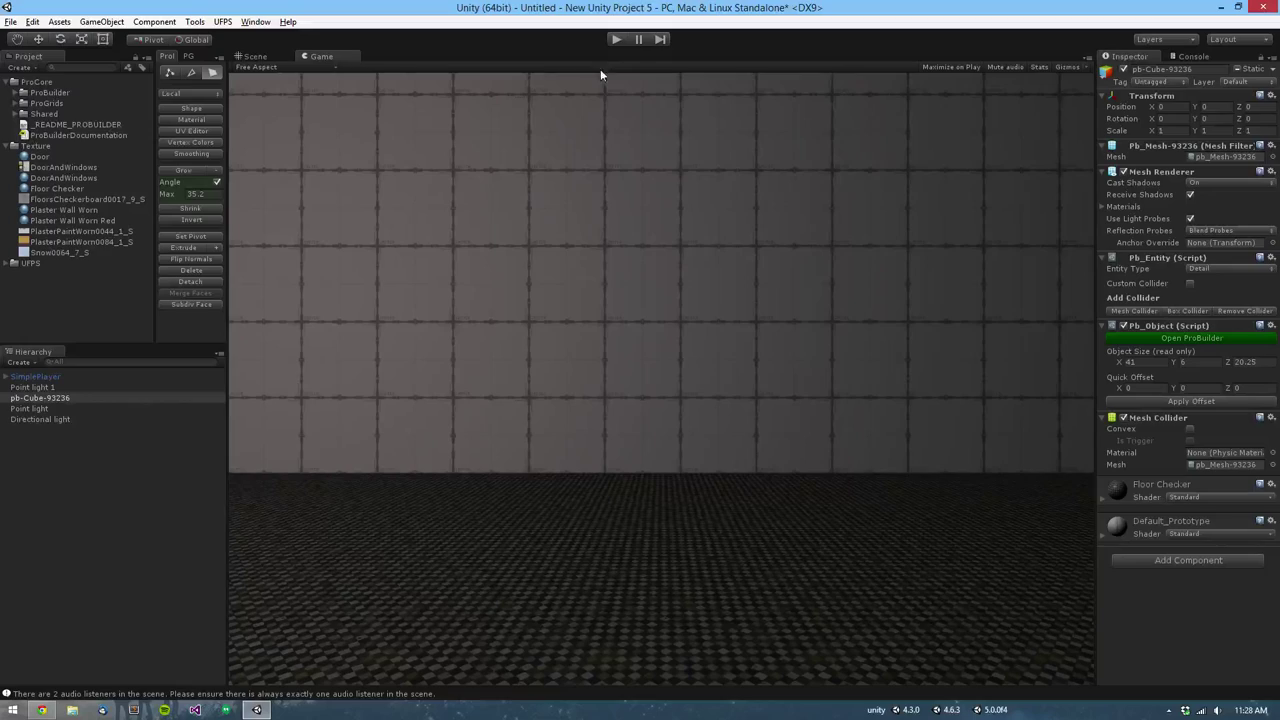
{"action": "left_click", "coordinate": [615, 40]}
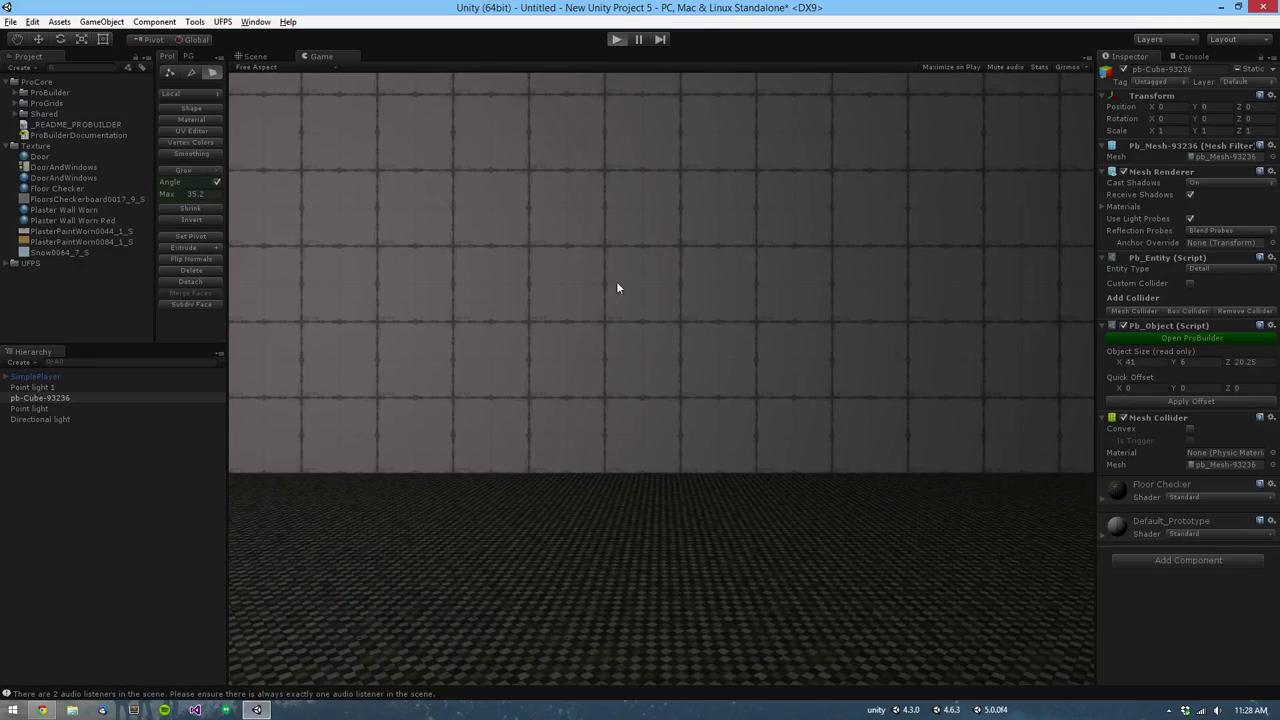
{"action": "left_click", "coordinate": [619, 355]}
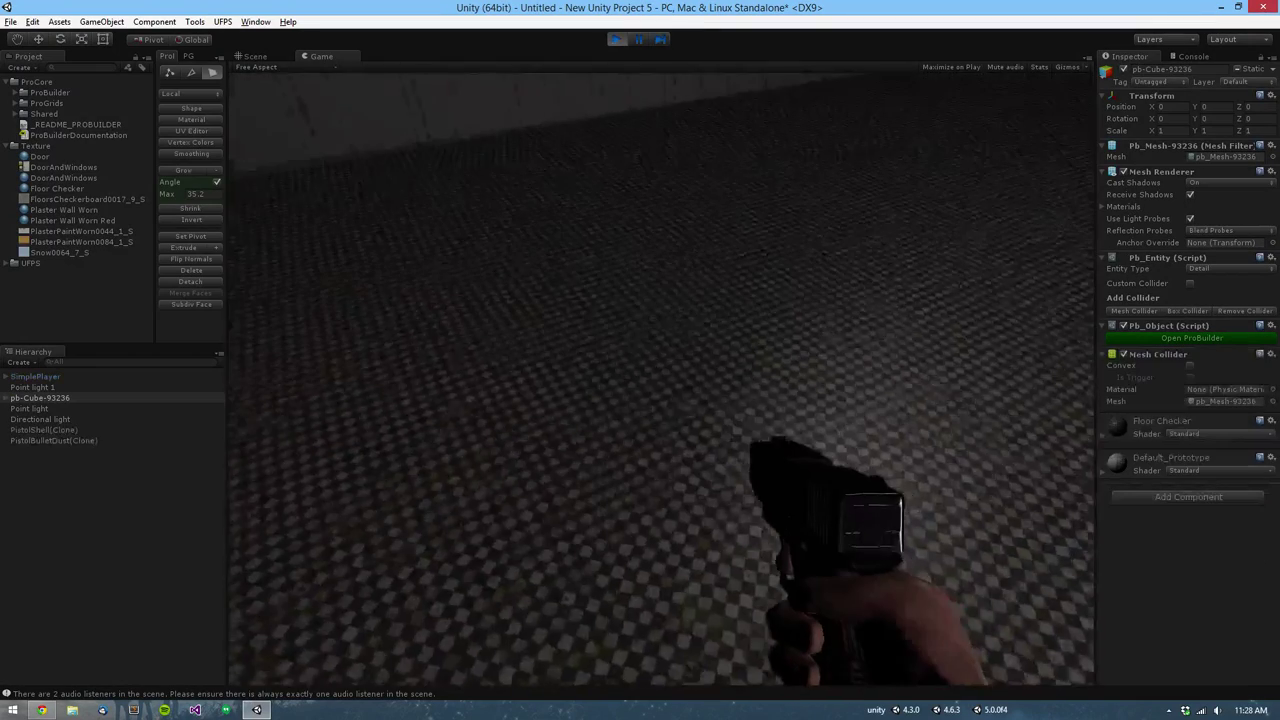
{"action": "key", "text": "Escape"}
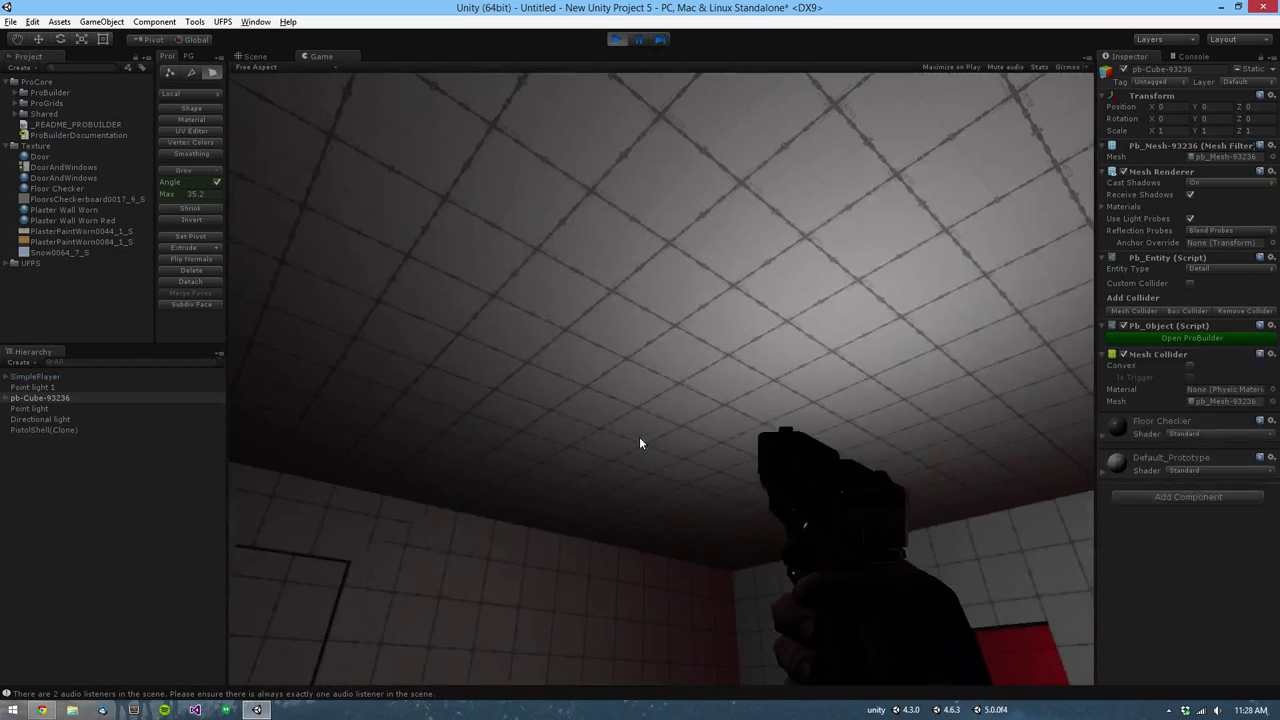
{"action": "left_click", "coordinate": [616, 41]}
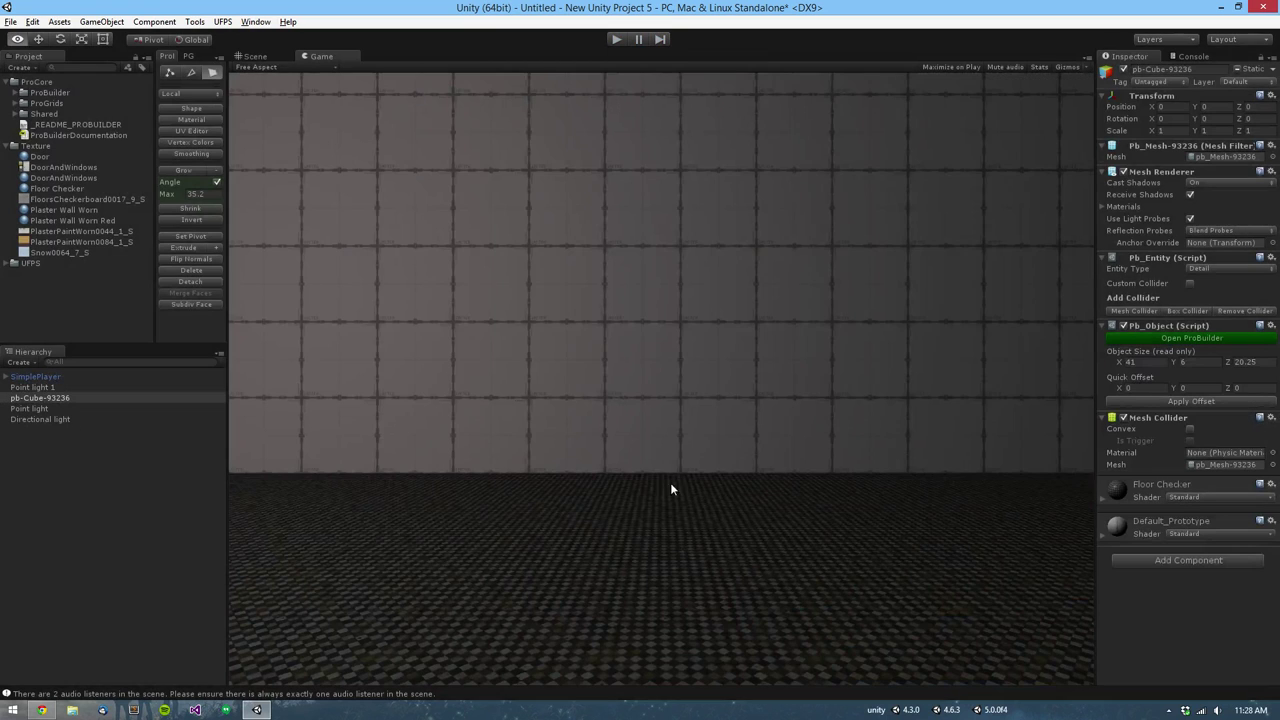
Step: Return to the Scene view and grow the selection to cover the floors of both rooms
{"action": "left_click", "coordinate": [280, 62]}
{"action": "left_click", "coordinate": [279, 59]}
{"action": "left_click", "coordinate": [278, 58]}
{"action": "scroll", "coordinate": [614, 426], "scroll_direction": "down", "scroll_amount": 4}
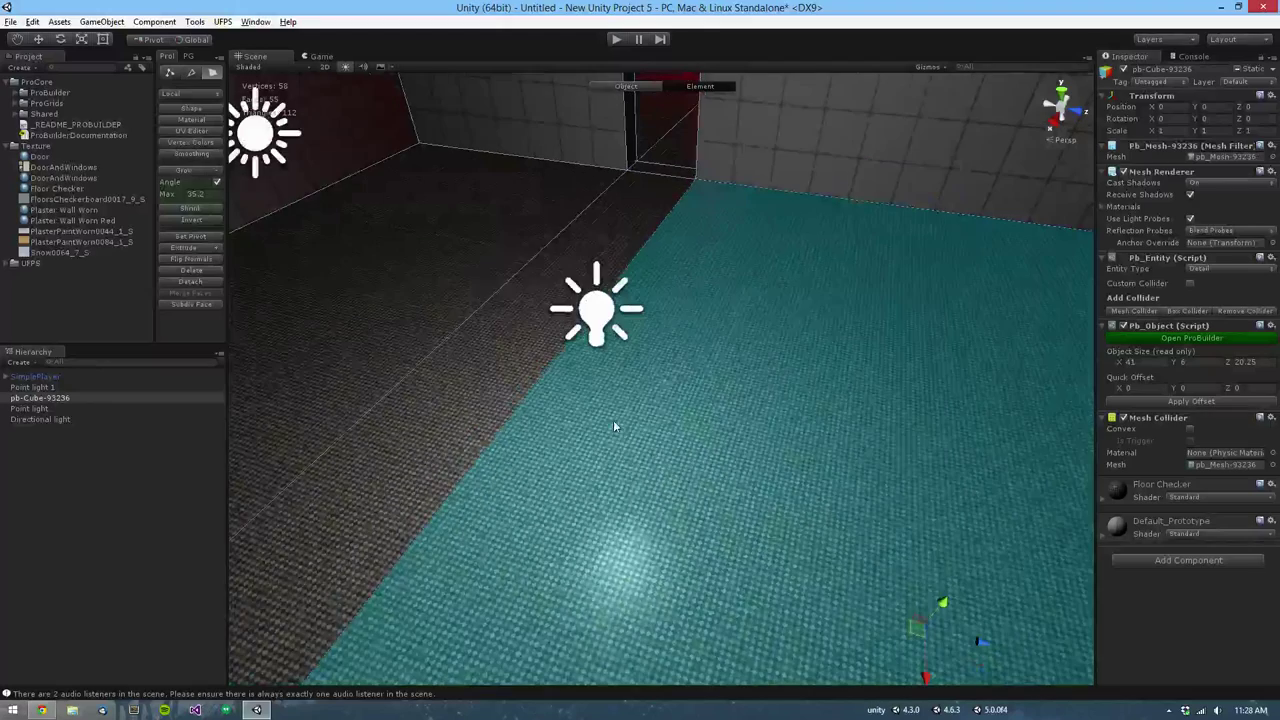
{"action": "key", "text": "alt+g"}
{"action": "key", "text": "alt+g"}
{"action": "key", "text": "alt+g"}
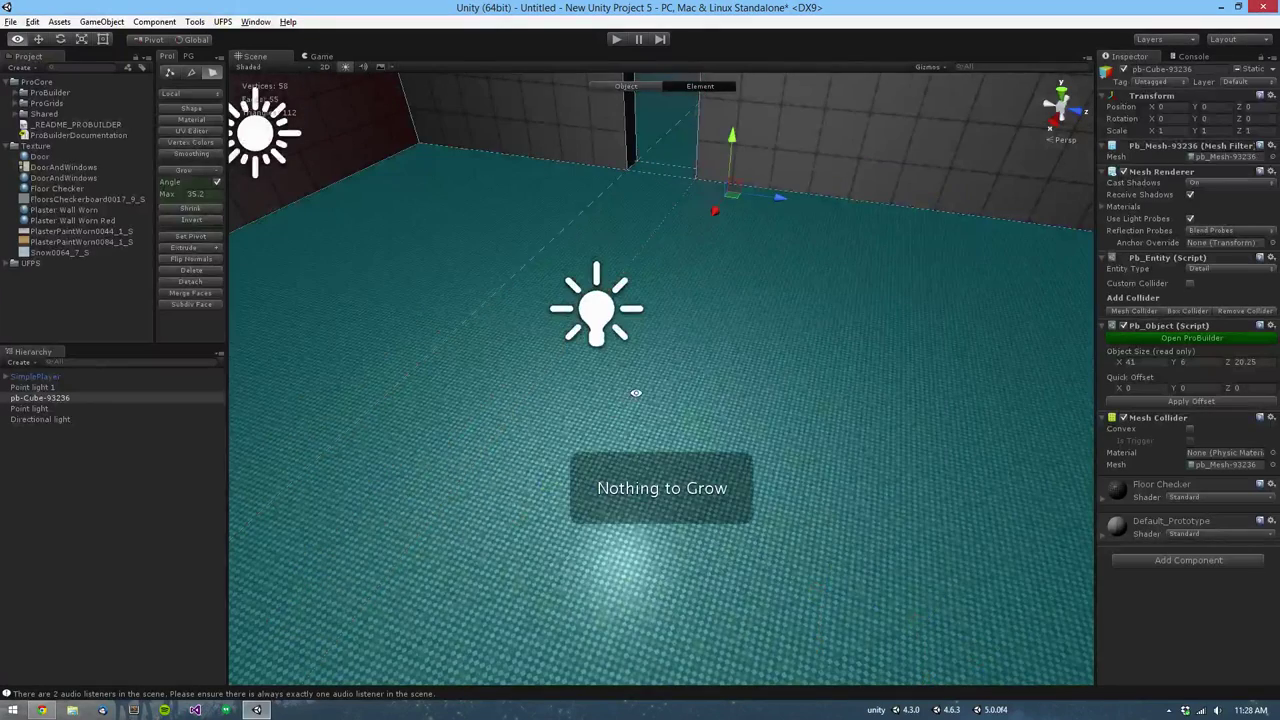
{"action": "right_click_drag", "start_coordinate": [636, 394], "coordinate": [657, 367], "text": "alt"}
Step: Open ProBuilder's UV Editor, resize its window, and frame the UVs of the selected floor faces
{"action": "left_click", "coordinate": [206, 143]}
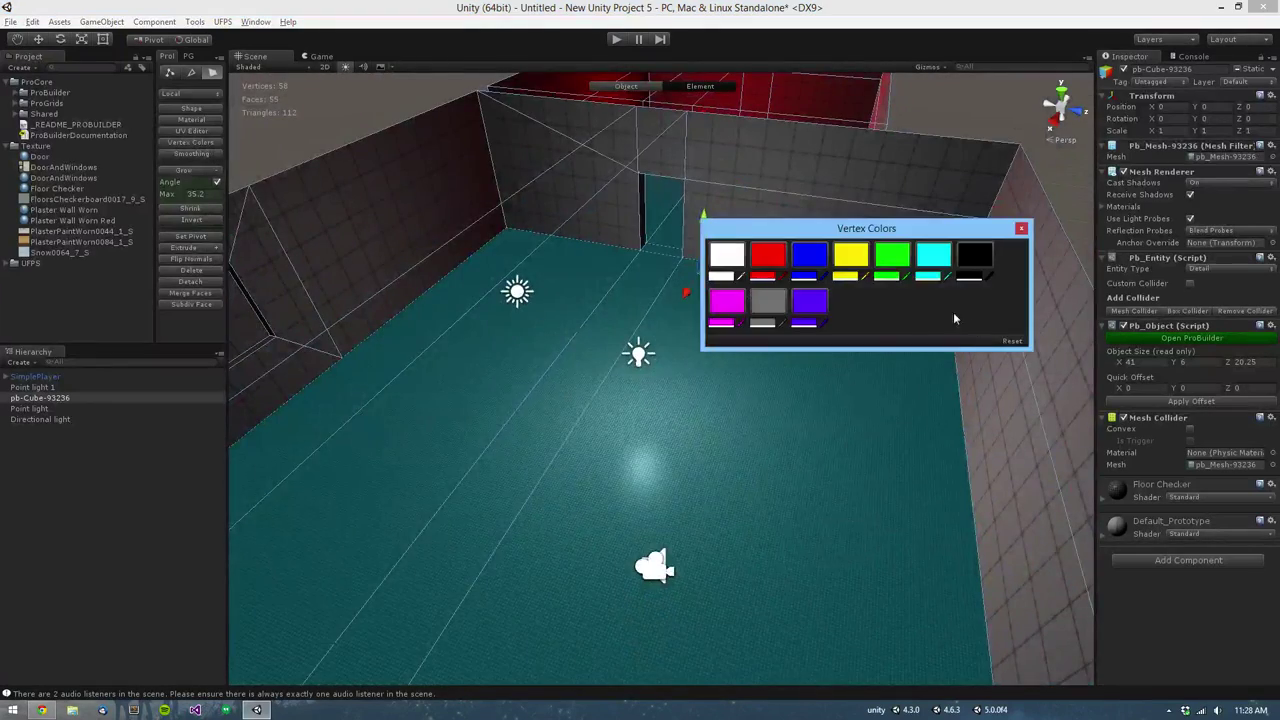
{"action": "left_click", "coordinate": [1019, 229]}
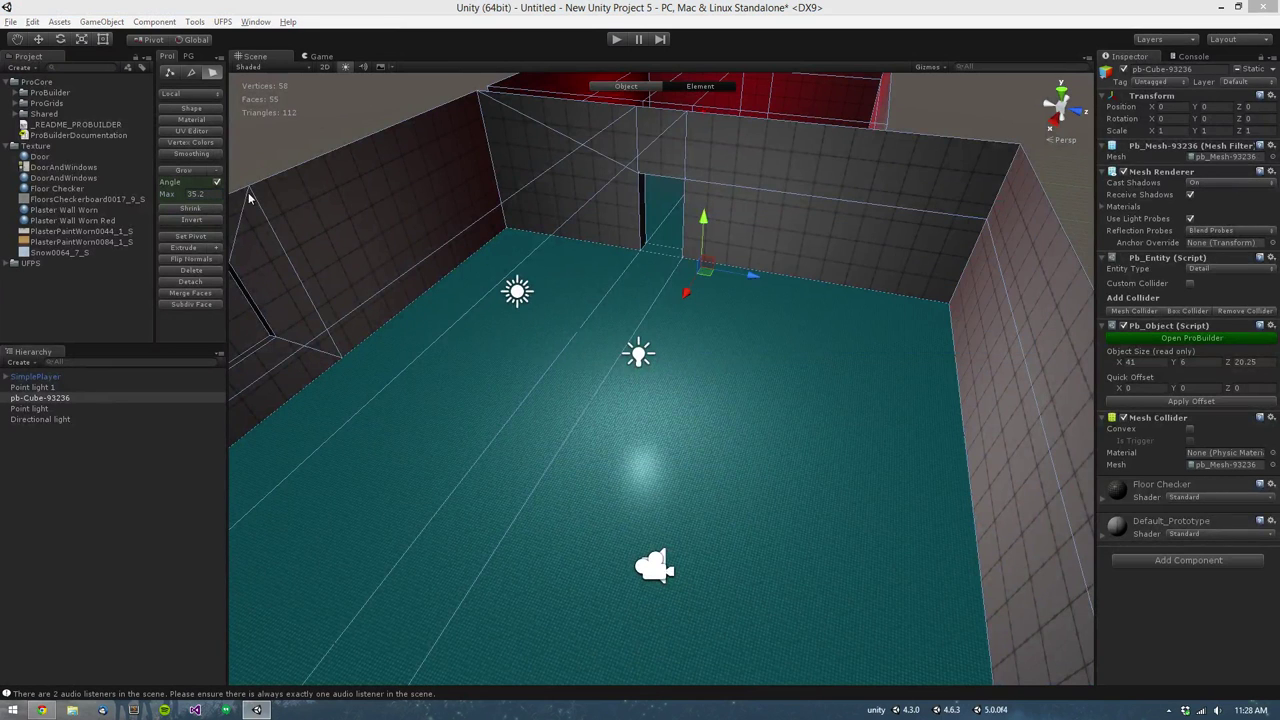
{"action": "left_click_drag", "start_coordinate": [1279, 139], "coordinate": [750, 139]}
{"action": "left_click_drag", "start_coordinate": [1091, 657], "coordinate": [1121, 564]}
{"action": "scroll", "coordinate": [911, 441], "scroll_direction": "down", "scroll_amount": 5}
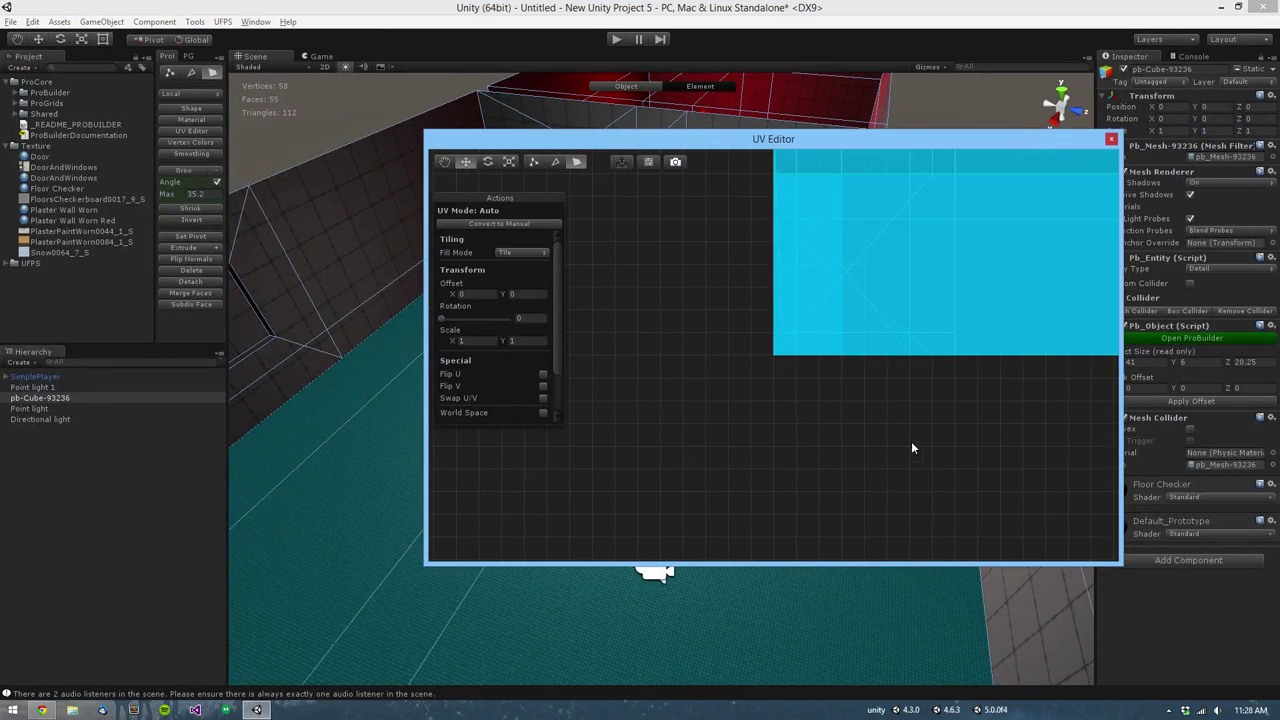
{"action": "middle_click_drag", "start_coordinate": [903, 387], "coordinate": [727, 515]}
{"action": "scroll", "coordinate": [729, 514], "scroll_direction": "down", "scroll_amount": 6}
Step: Move the UV Editor window aside so the floor remains visible in the Scene view
{"action": "left_click_drag", "start_coordinate": [785, 445], "coordinate": [1070, 499], "text": "alt"}
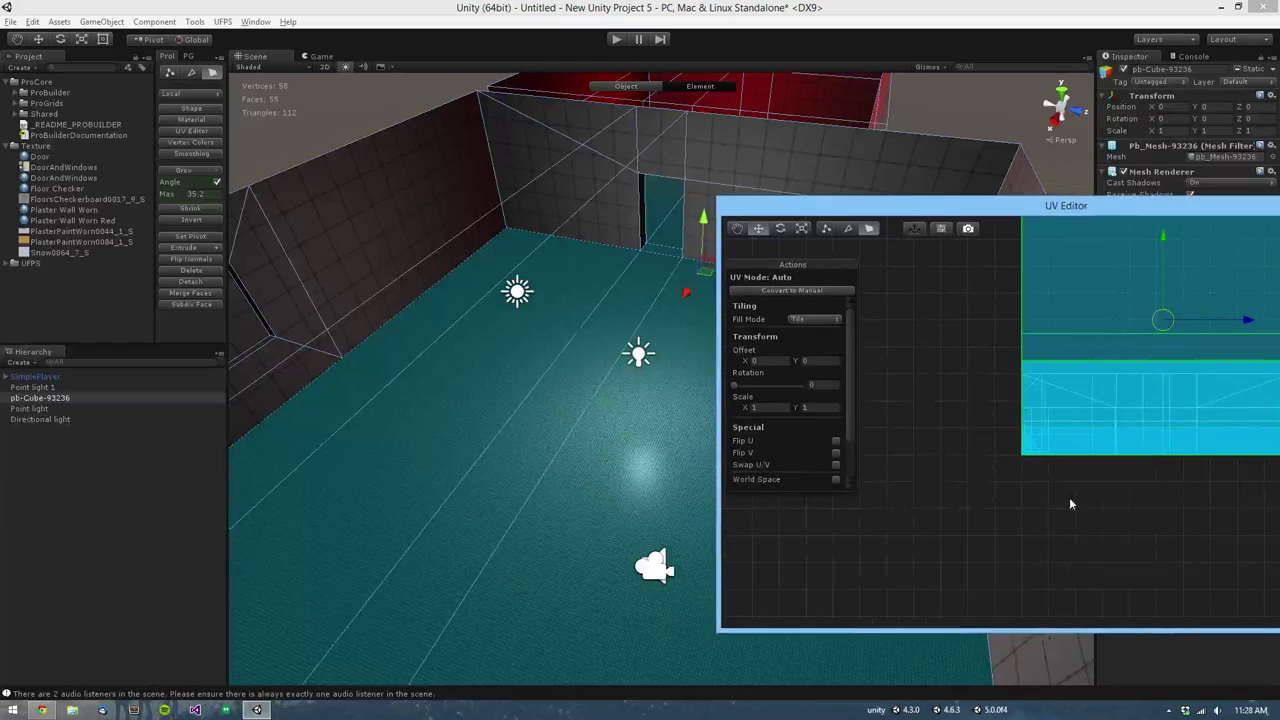
{"action": "right_click_drag", "start_coordinate": [1067, 496], "coordinate": [1009, 536], "text": "alt"}
{"action": "left_click_drag", "start_coordinate": [1129, 516], "coordinate": [1063, 506], "text": "alt"}
{"action": "right_click_drag", "start_coordinate": [1152, 494], "coordinate": [1086, 533], "text": "alt"}
{"action": "left_click_drag", "start_coordinate": [1118, 512], "coordinate": [1278, 442], "text": "alt"}
{"action": "scroll", "coordinate": [726, 493], "scroll_direction": "down", "scroll_amount": 3}
Step: Examine how the checker texture lines up where the room floor meets the doorway threshold
{"action": "left_click_drag", "start_coordinate": [689, 371], "coordinate": [695, 431], "text": "alt"}
{"action": "middle_click_drag", "start_coordinate": [623, 402], "coordinate": [622, 455], "text": "alt"}
{"action": "scroll", "coordinate": [598, 361], "scroll_direction": "up", "scroll_amount": 1}
{"action": "scroll", "coordinate": [598, 361], "scroll_direction": "up", "scroll_amount": 15}
{"action": "key", "text": "ctrl+z"}
{"action": "scroll", "coordinate": [622, 455], "scroll_direction": "up", "scroll_amount": 2}
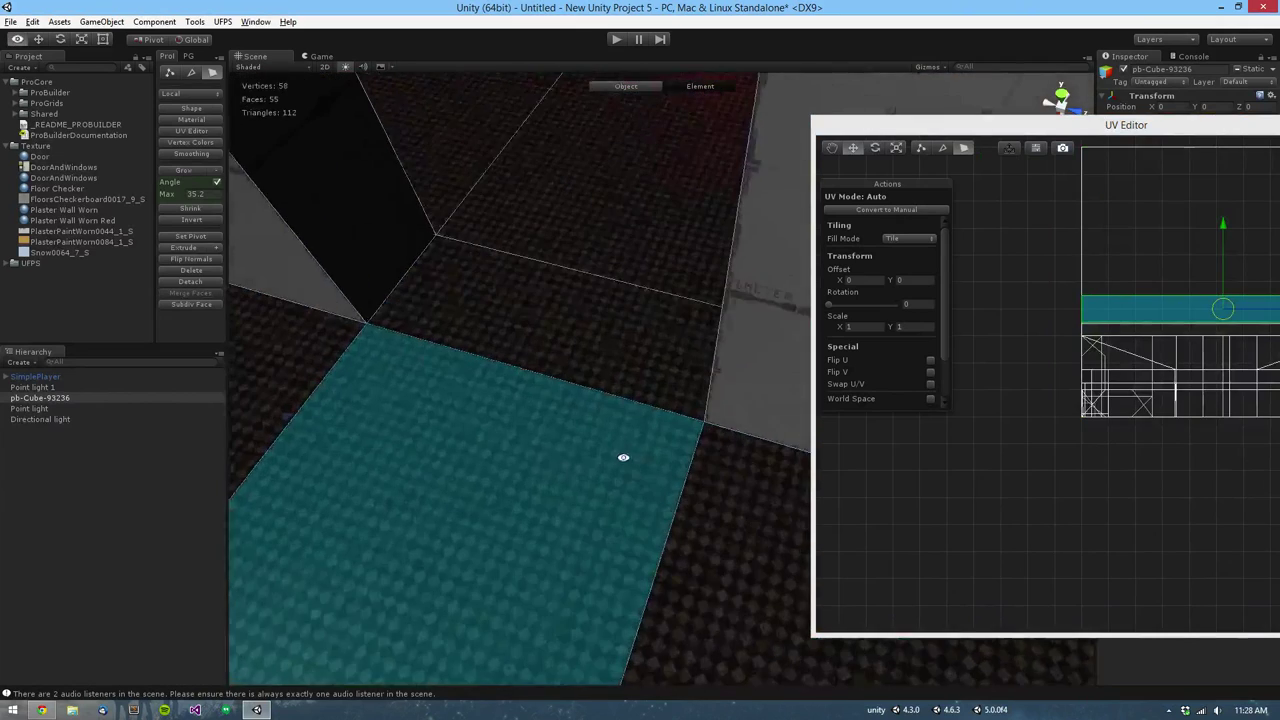
{"action": "left_click_drag", "start_coordinate": [623, 457], "coordinate": [651, 457], "text": "alt"}
{"action": "left_click", "coordinate": [472, 357]}
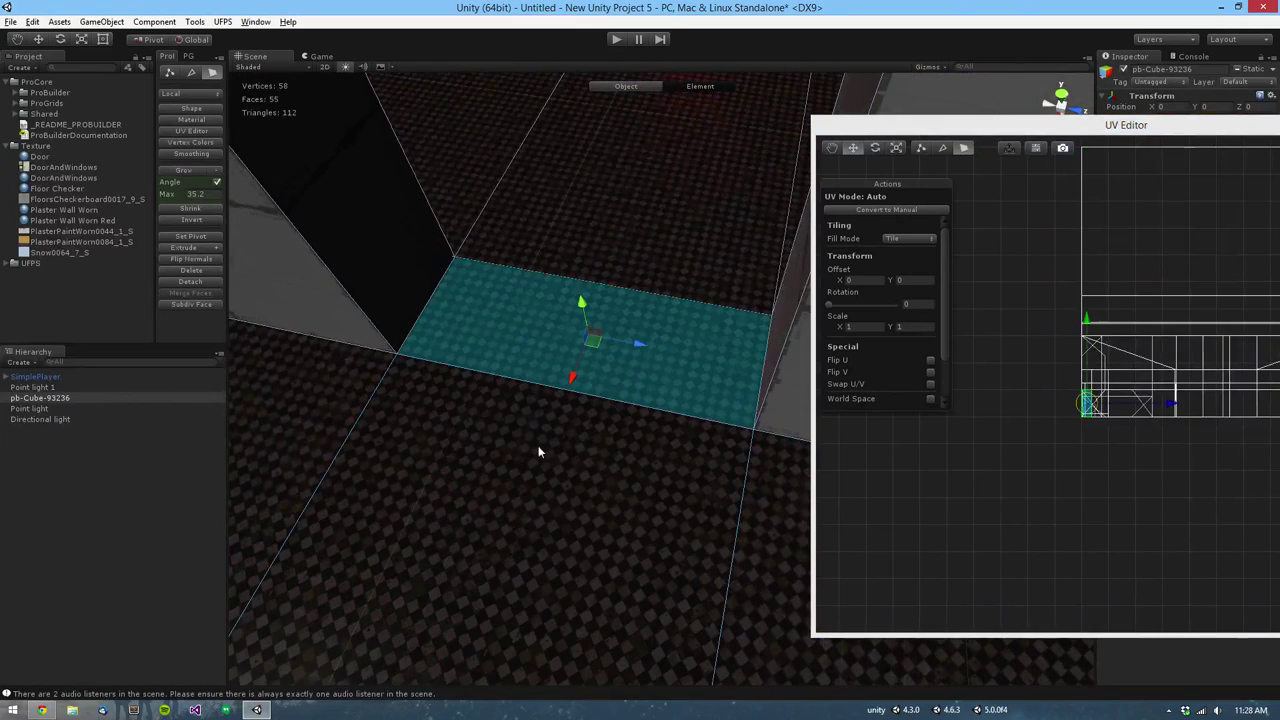
{"action": "left_click_drag", "start_coordinate": [614, 389], "coordinate": [614, 491], "text": "alt"}
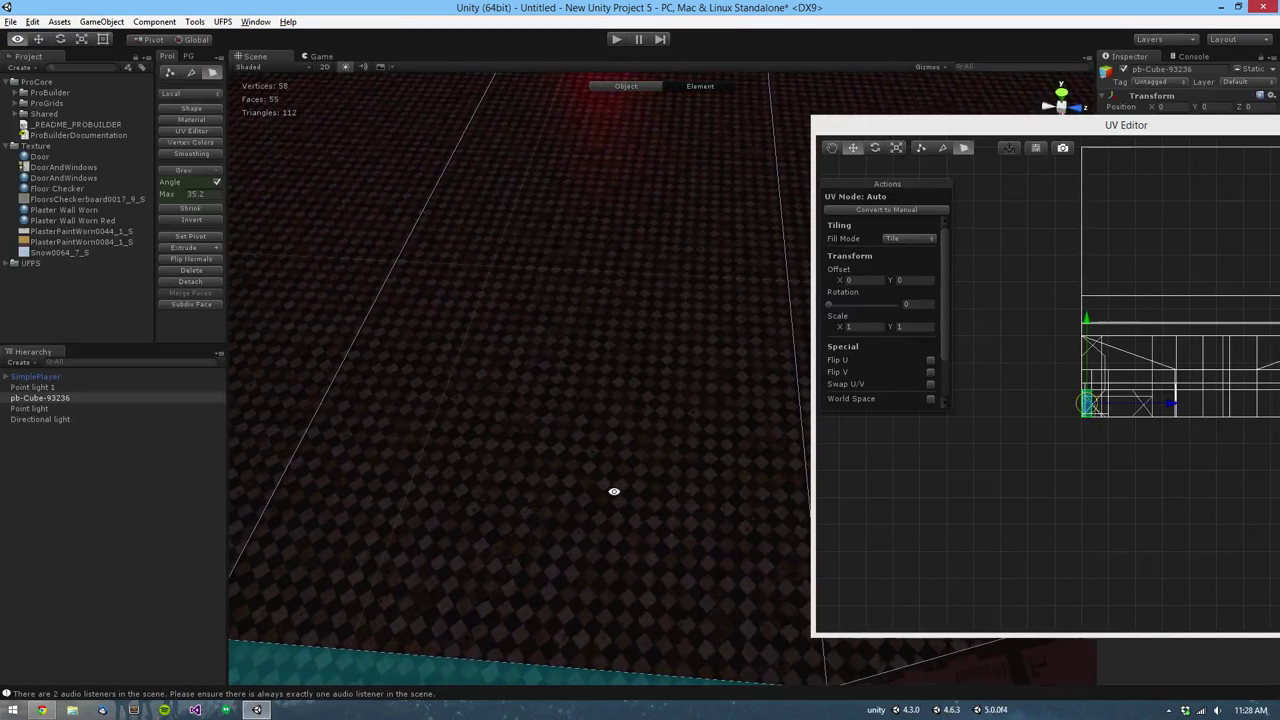
Step: Examine the checker pattern along the edge between adjacent floor faces in the red-lit room
{"action": "left_click_drag", "start_coordinate": [396, 478], "coordinate": [425, 469], "text": "alt"}
{"action": "scroll", "coordinate": [424, 472], "scroll_direction": "up", "scroll_amount": 3}
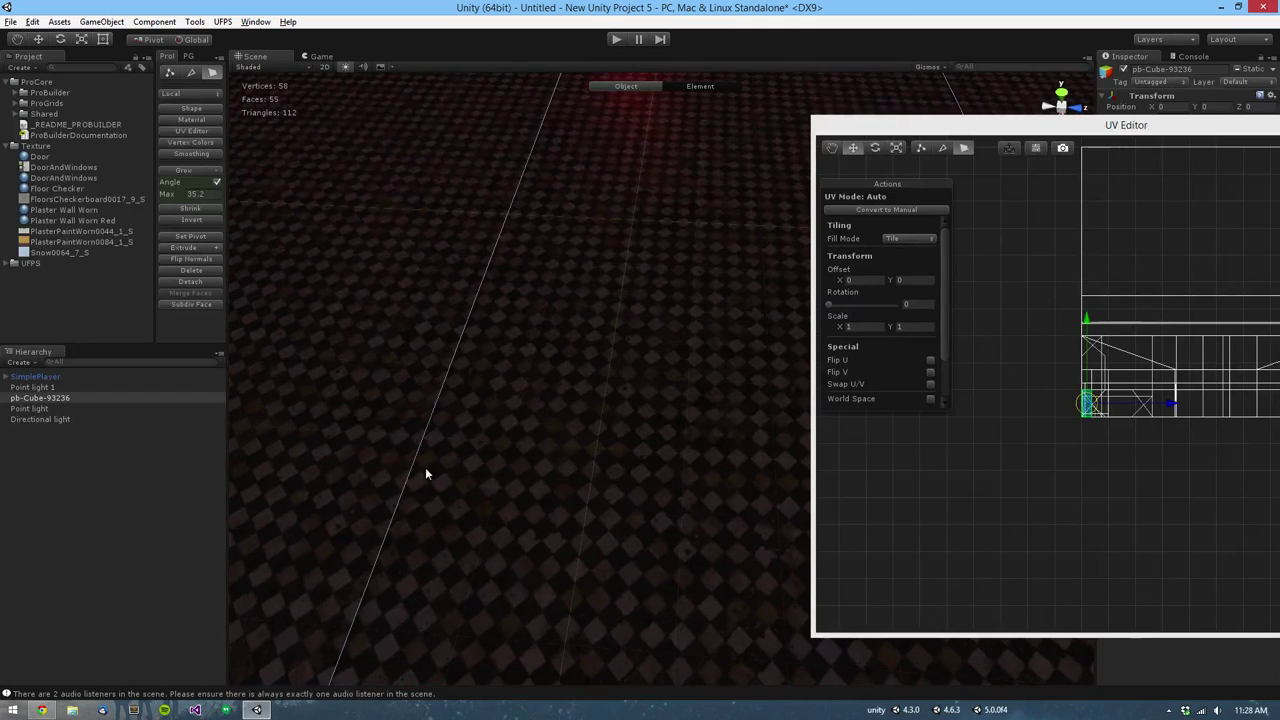
{"action": "left_click", "coordinate": [386, 465]}
{"action": "left_click", "coordinate": [433, 469]}
{"action": "left_click", "coordinate": [388, 462]}
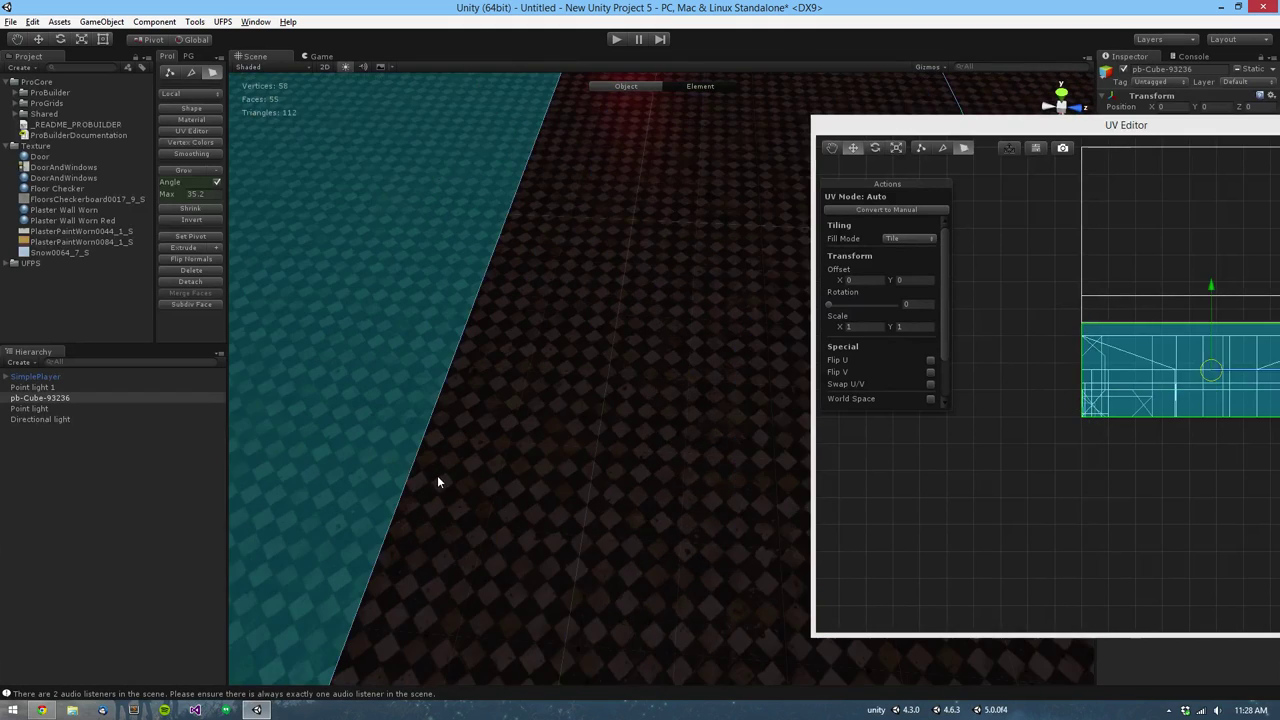
{"action": "left_click", "coordinate": [437, 475]}
{"action": "left_click", "coordinate": [398, 463]}
{"action": "scroll", "coordinate": [400, 467], "scroll_direction": "down", "scroll_amount": 8}
{"action": "left_click_drag", "start_coordinate": [683, 517], "coordinate": [650, 422], "text": "alt"}
Step: Grow the selection across the floors of both rooms and combine the selected faces into one texture group
{"action": "left_click", "coordinate": [598, 401]}
{"action": "key", "text": "alt+g"}
{"action": "key", "text": "alt+g"}
{"action": "key", "text": "alt+g"}
{"action": "key", "text": "alt+g"}
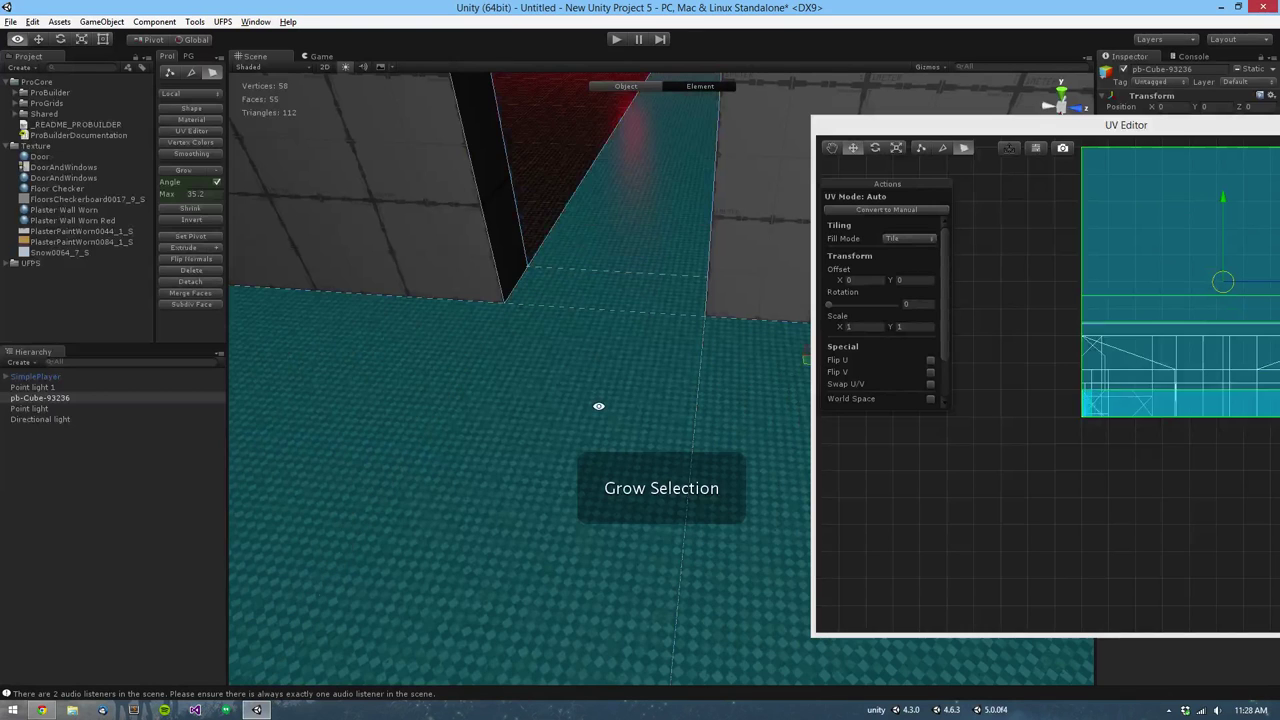
{"action": "scroll", "coordinate": [600, 406], "scroll_direction": "down", "scroll_amount": 4}
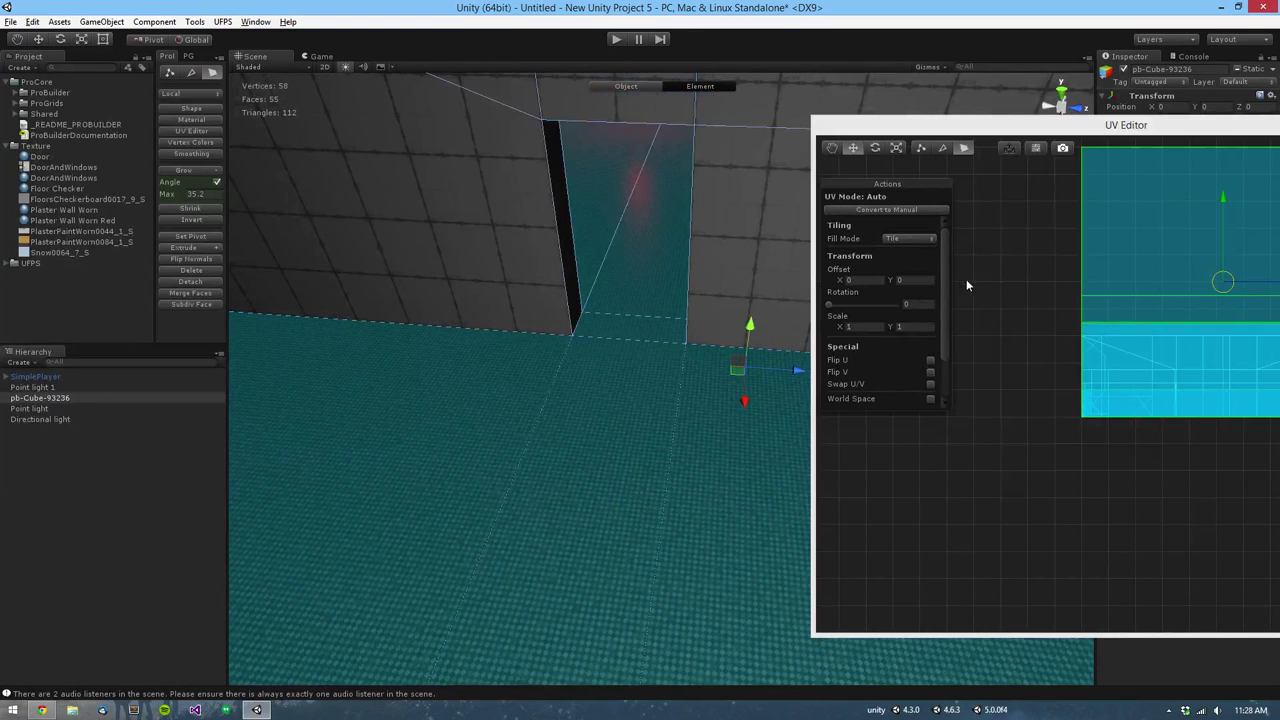
{"action": "left_click_drag", "start_coordinate": [944, 268], "coordinate": [953, 363]}
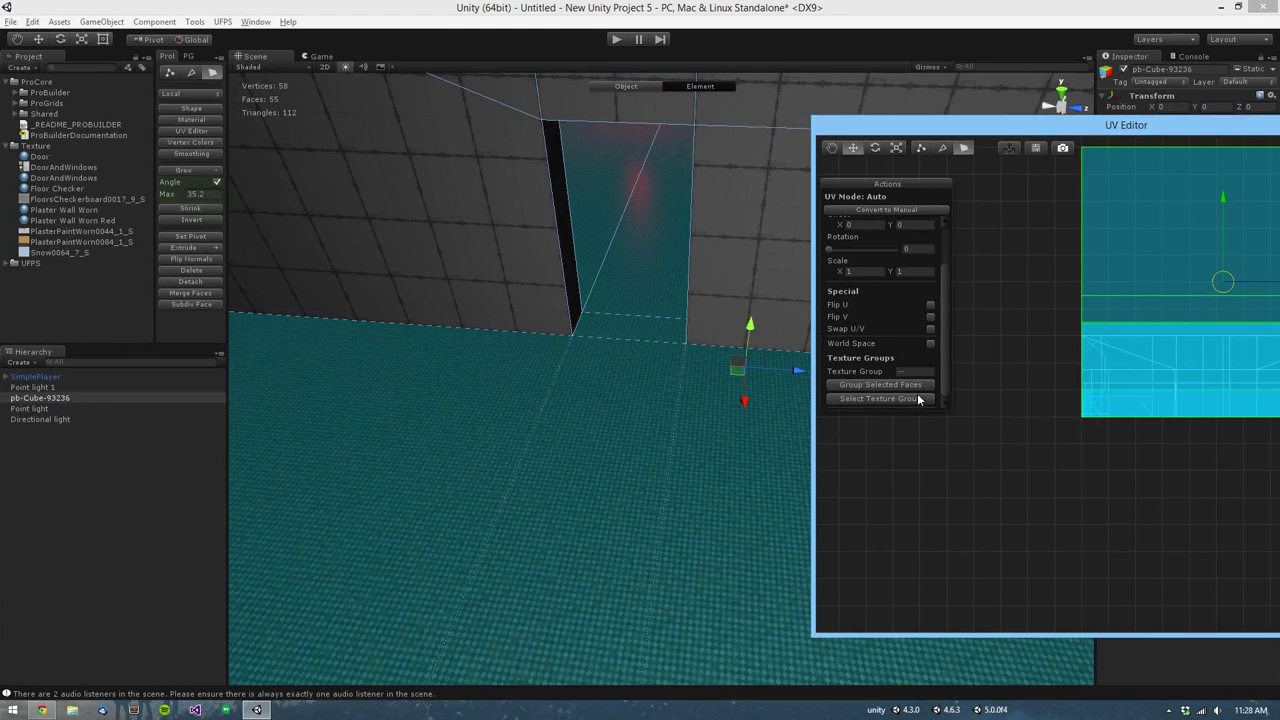
{"action": "left_click", "coordinate": [917, 386]}
{"action": "scroll", "coordinate": [1070, 356], "scroll_direction": "down", "scroll_amount": 3}
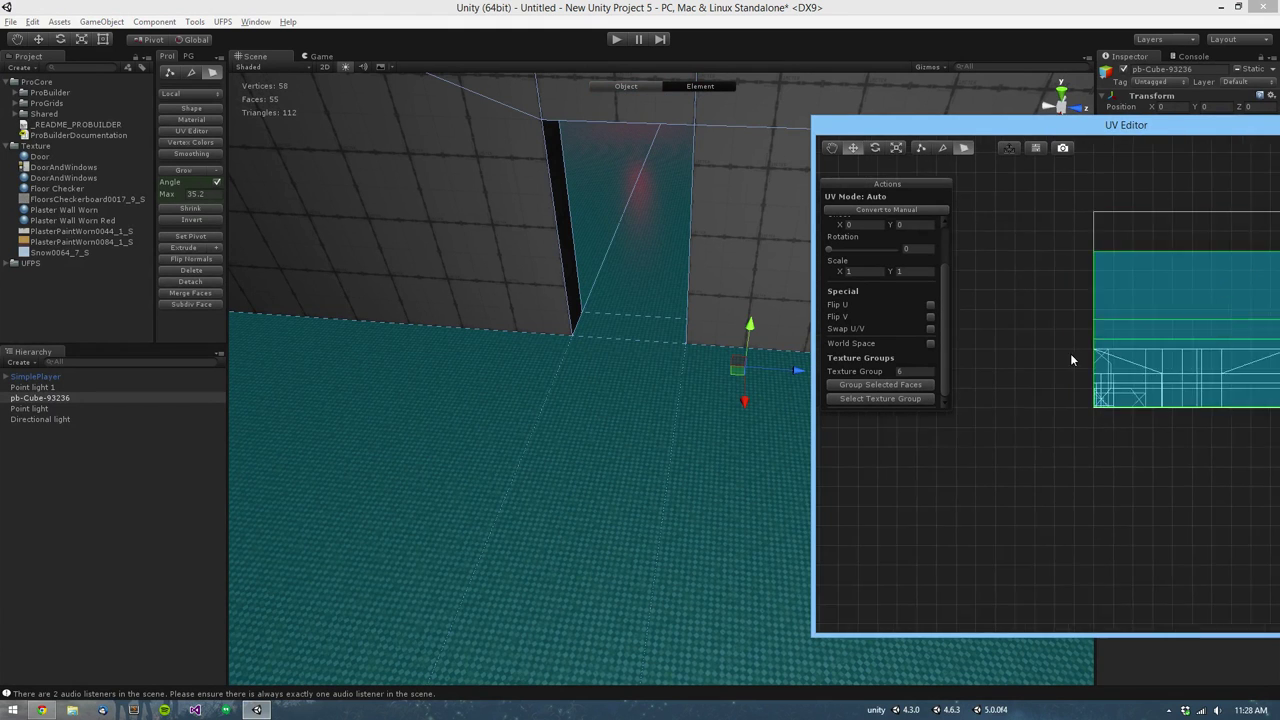
Step: Move the grouped floor UVs clear of the other faces' UVs in the UV Editor
{"action": "middle_click_drag", "start_coordinate": [1071, 356], "coordinate": [881, 399]}
{"action": "scroll", "coordinate": [915, 446], "scroll_direction": "down", "scroll_amount": 1}
{"action": "middle_click_drag", "start_coordinate": [930, 453], "coordinate": [976, 498]}
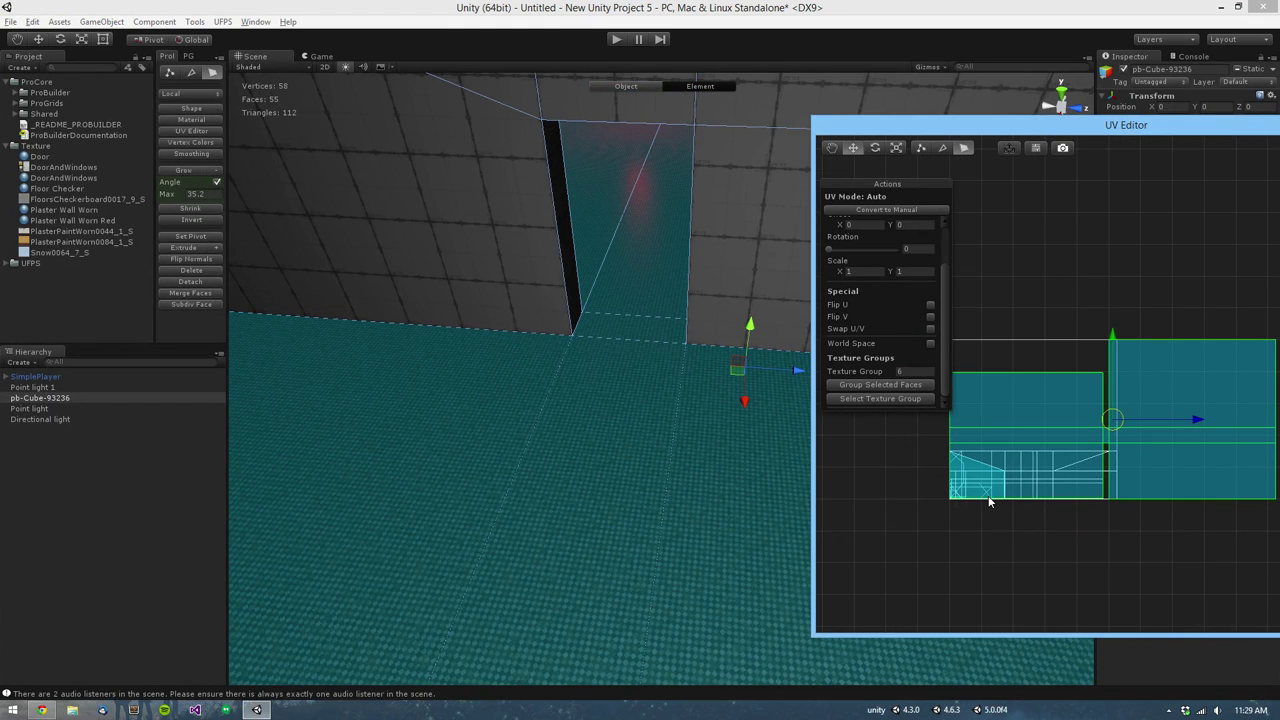
{"action": "left_click_drag", "start_coordinate": [1128, 426], "coordinate": [1059, 246]}
{"action": "scroll", "coordinate": [1066, 300], "scroll_direction": "down", "scroll_amount": 3}
{"action": "middle_click_drag", "start_coordinate": [1069, 343], "coordinate": [1083, 404]}
Step: Select individual pieces of the floor UV layout to examine which floor faces they correspond to
{"action": "left_click", "coordinate": [1062, 398]}
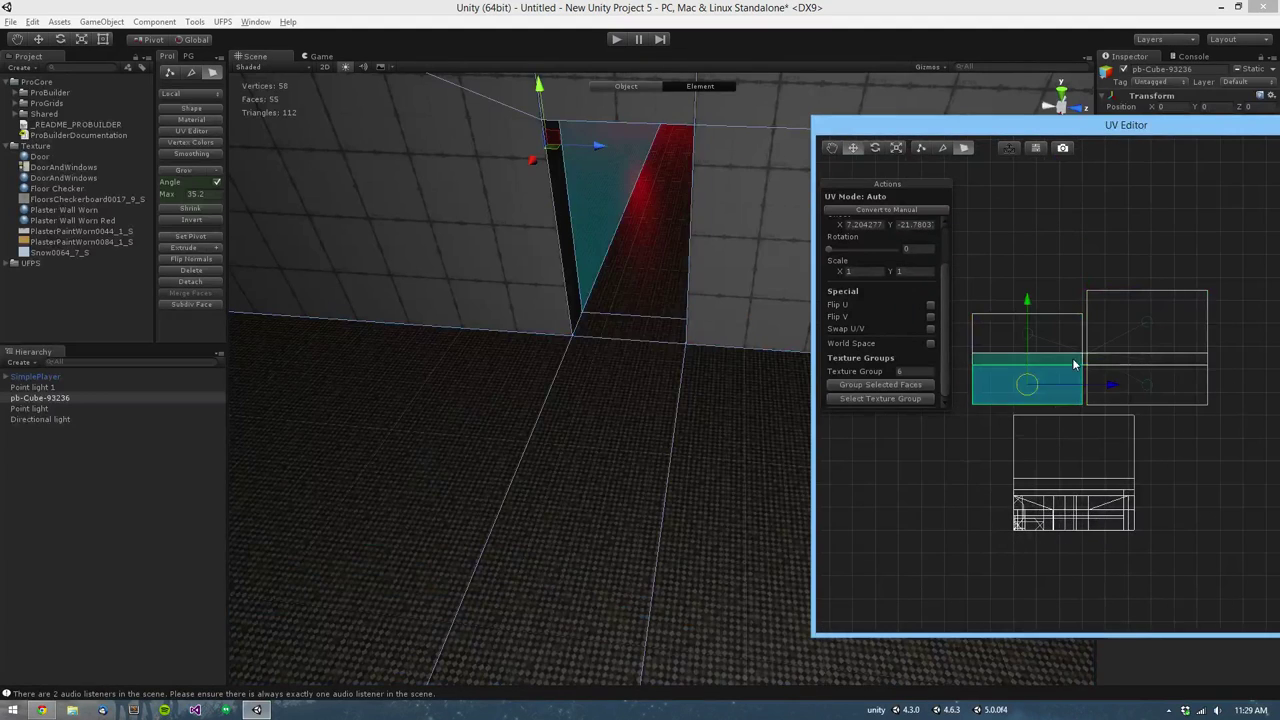
{"action": "left_click", "coordinate": [1074, 361]}
{"action": "left_click", "coordinate": [1079, 340]}
{"action": "left_click", "coordinate": [1138, 343]}
{"action": "left_click", "coordinate": [1142, 359]}
{"action": "left_click", "coordinate": [1150, 378]}
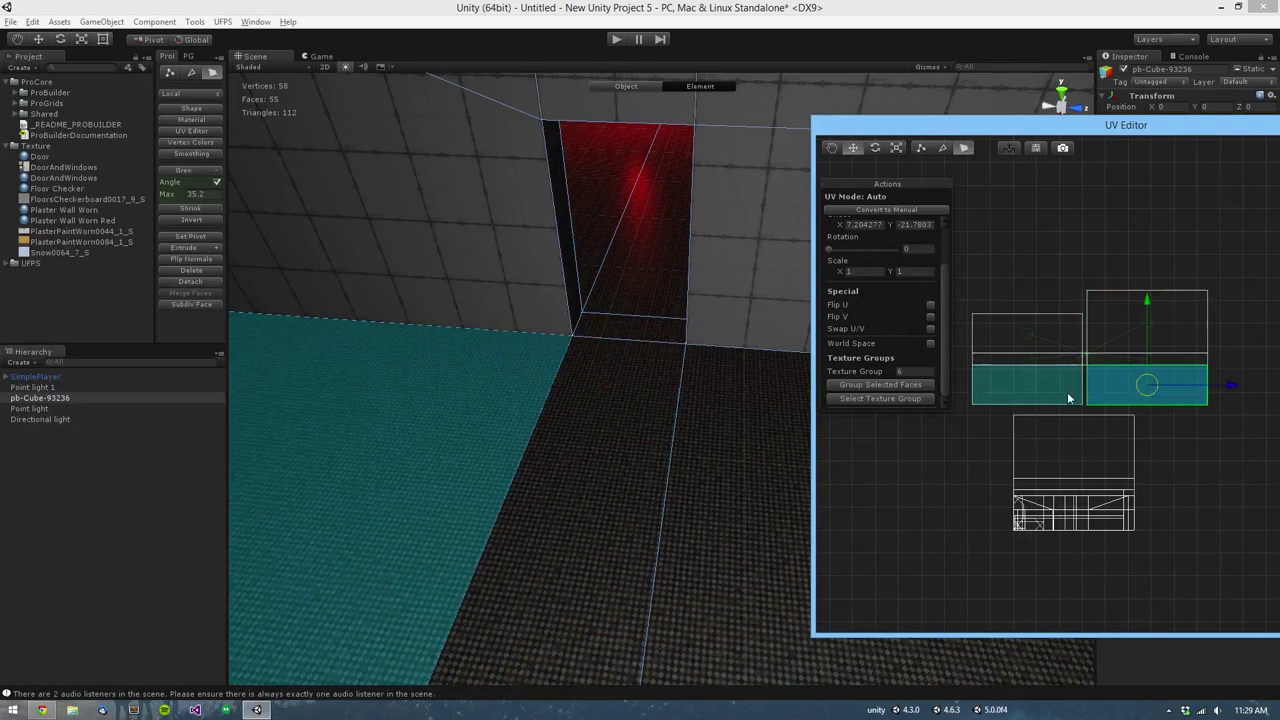
{"action": "left_click", "coordinate": [1065, 388]}
{"action": "left_click", "coordinate": [1066, 358]}
{"action": "left_click", "coordinate": [1074, 342]}
{"action": "left_click", "coordinate": [1129, 337]}
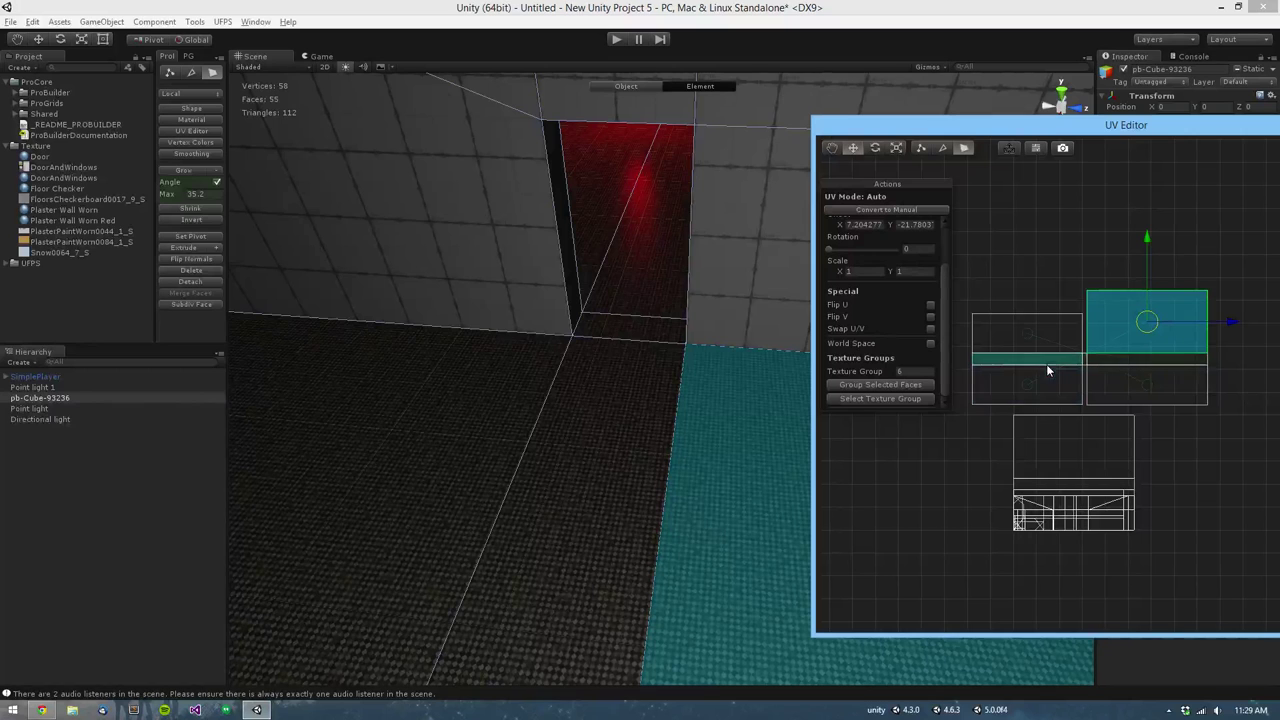
Step: Reselect the doorway threshold face and grow the selection to all floor faces of both rooms
{"action": "left_click", "coordinate": [671, 349]}
{"action": "key", "text": "alt+g"}
{"action": "key", "text": "alt+g"}
{"action": "key", "text": "alt+g"}
{"action": "key", "text": "alt+g"}
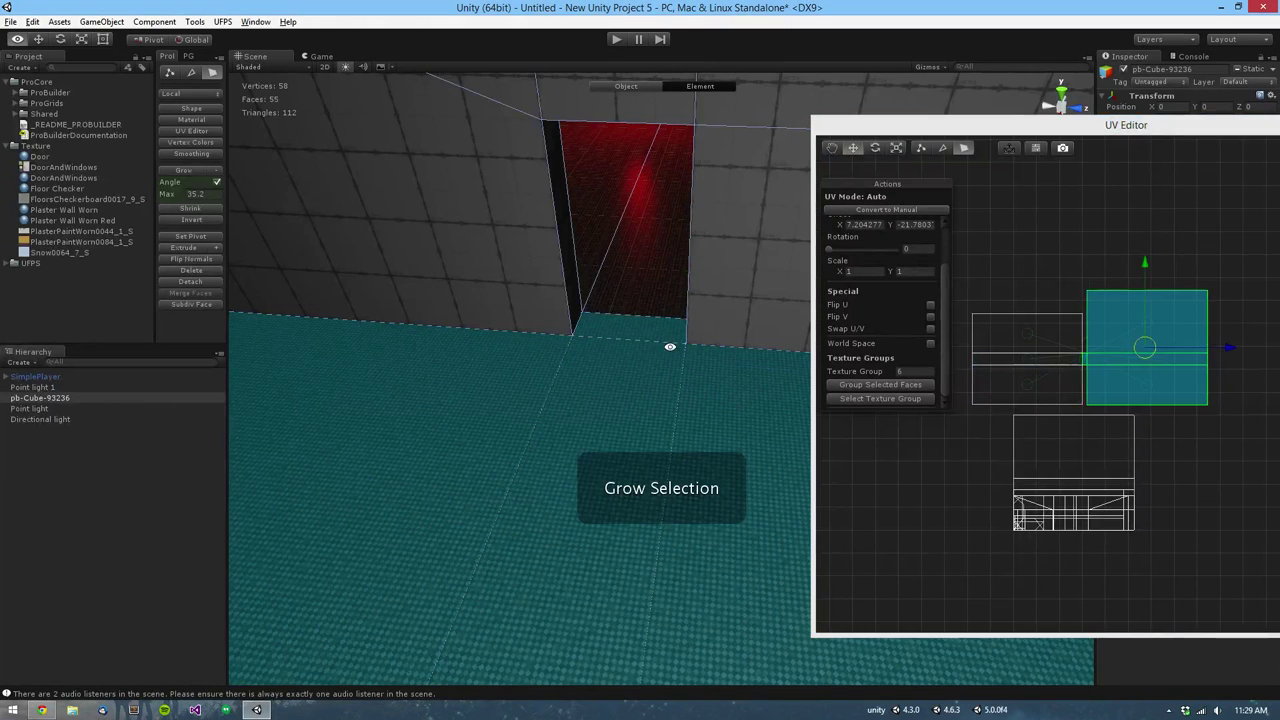
{"action": "scroll", "coordinate": [671, 349], "scroll_direction": "down", "scroll_amount": 3}
Step: Convert the floor faces' UVs to manual mode and apply a planar projection
{"action": "left_click", "coordinate": [901, 211]}
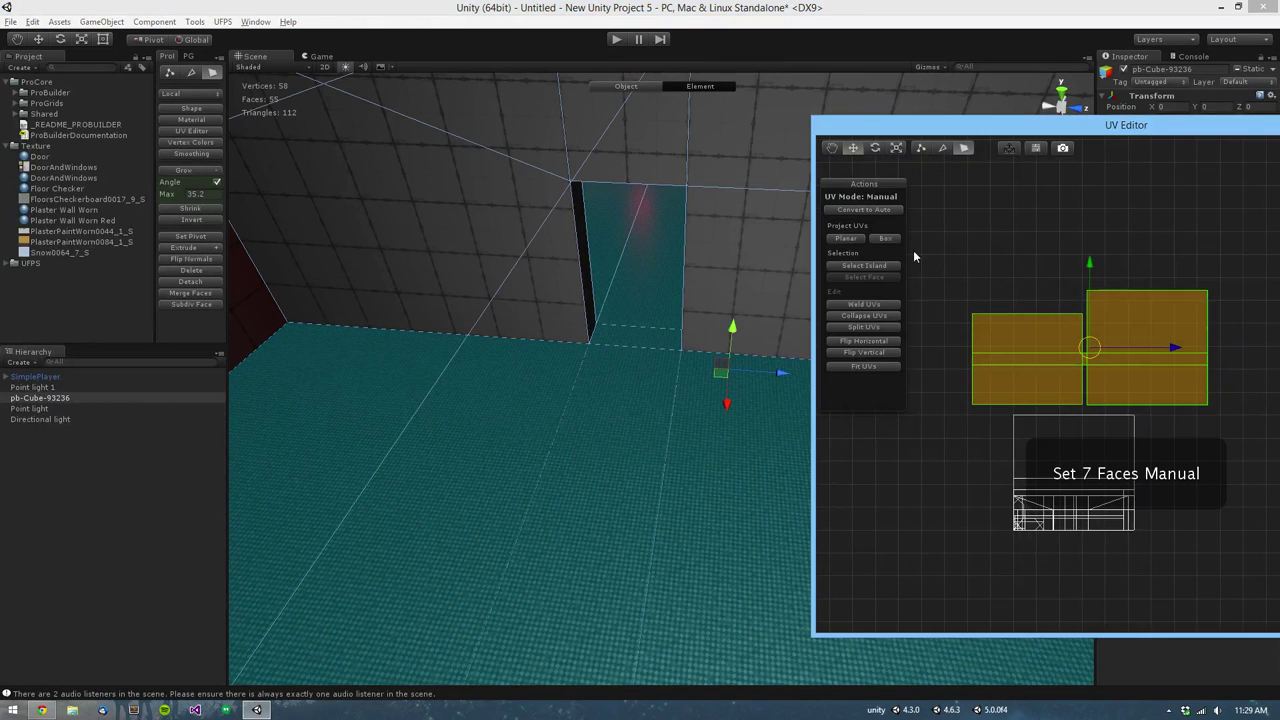
{"action": "left_click", "coordinate": [858, 241]}
{"action": "scroll", "coordinate": [680, 376], "scroll_direction": "down", "scroll_amount": 3}
{"action": "right_click_drag", "start_coordinate": [643, 390], "coordinate": [629, 392]}
{"action": "left_click_drag", "start_coordinate": [629, 392], "coordinate": [612, 495], "text": "alt"}
Step: Rotate the floor UV islands 90° clockwise and move them over the other faces' UV layout
{"action": "left_click_drag", "start_coordinate": [1093, 351], "coordinate": [1049, 369]}
{"action": "key", "text": "e"}
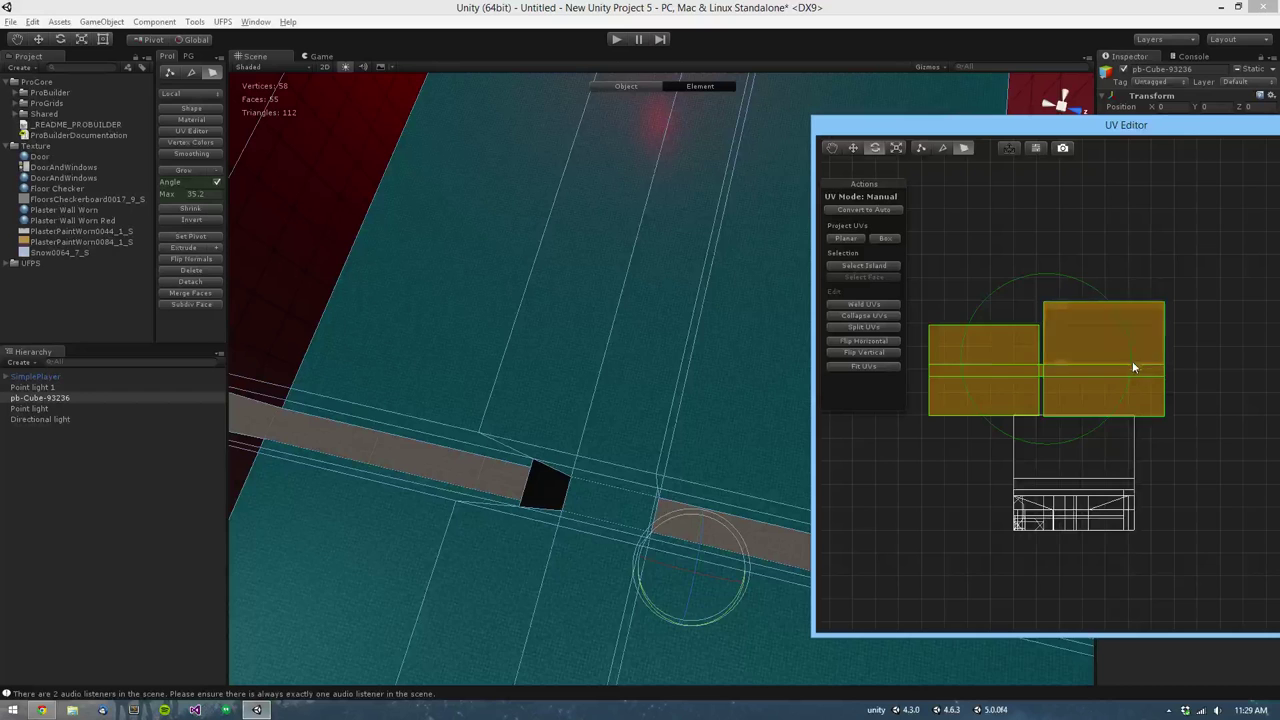
{"action": "left_click_drag", "start_coordinate": [1132, 363], "coordinate": [1051, 437], "text": "ctrl"}
{"action": "key", "text": "w"}
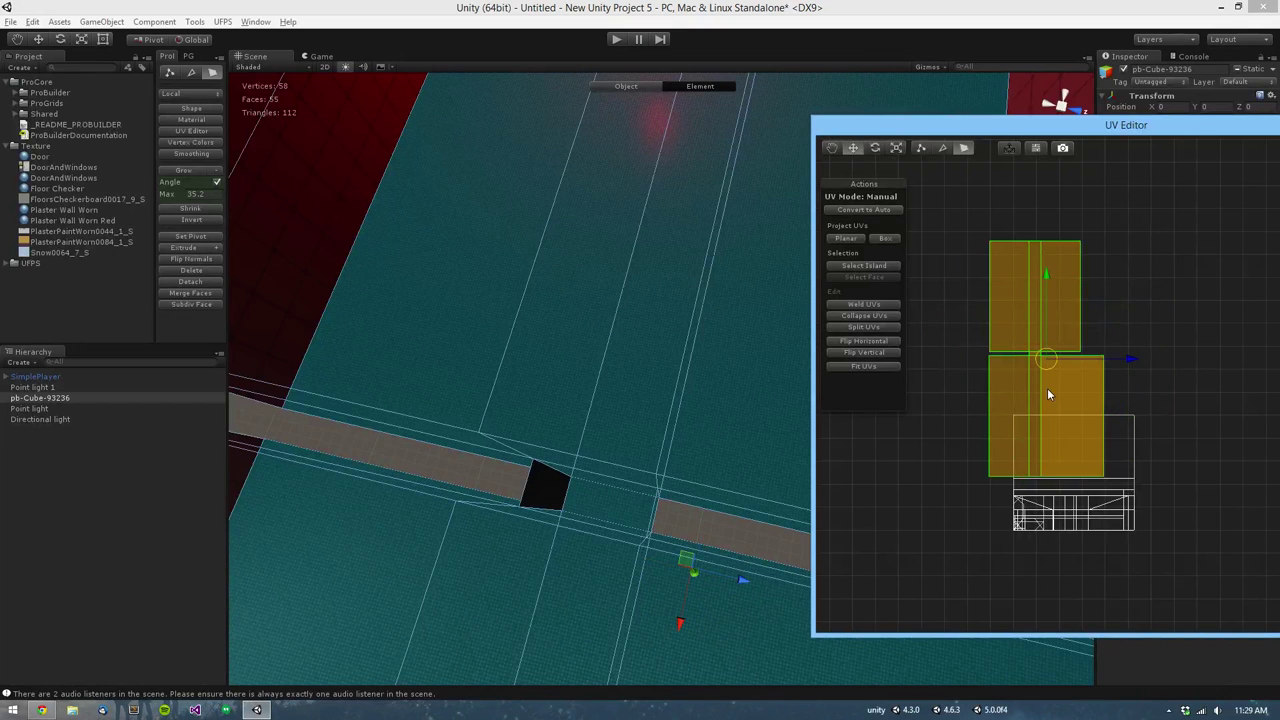
{"action": "left_click_drag", "start_coordinate": [1051, 361], "coordinate": [1076, 351]}
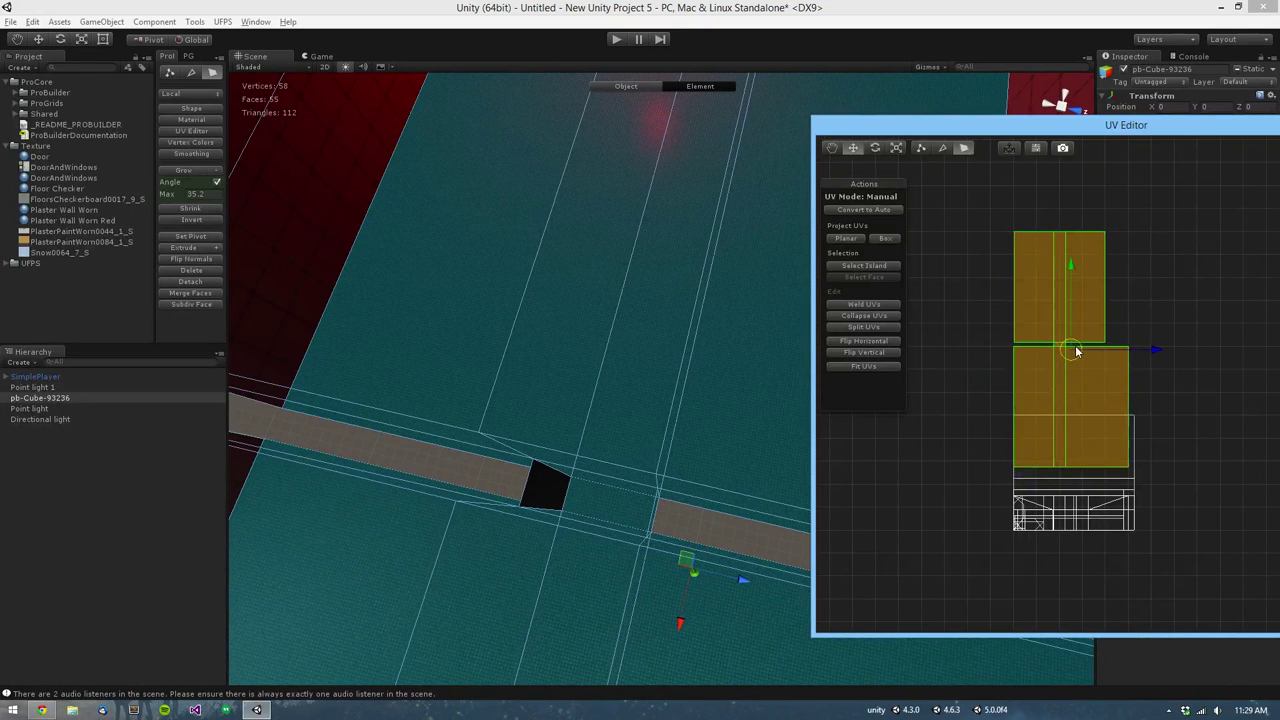
Step: Scale the floor faces' UV islands down uniformly to enlarge the checker pattern on both rooms' floors
{"action": "key", "text": "r"}
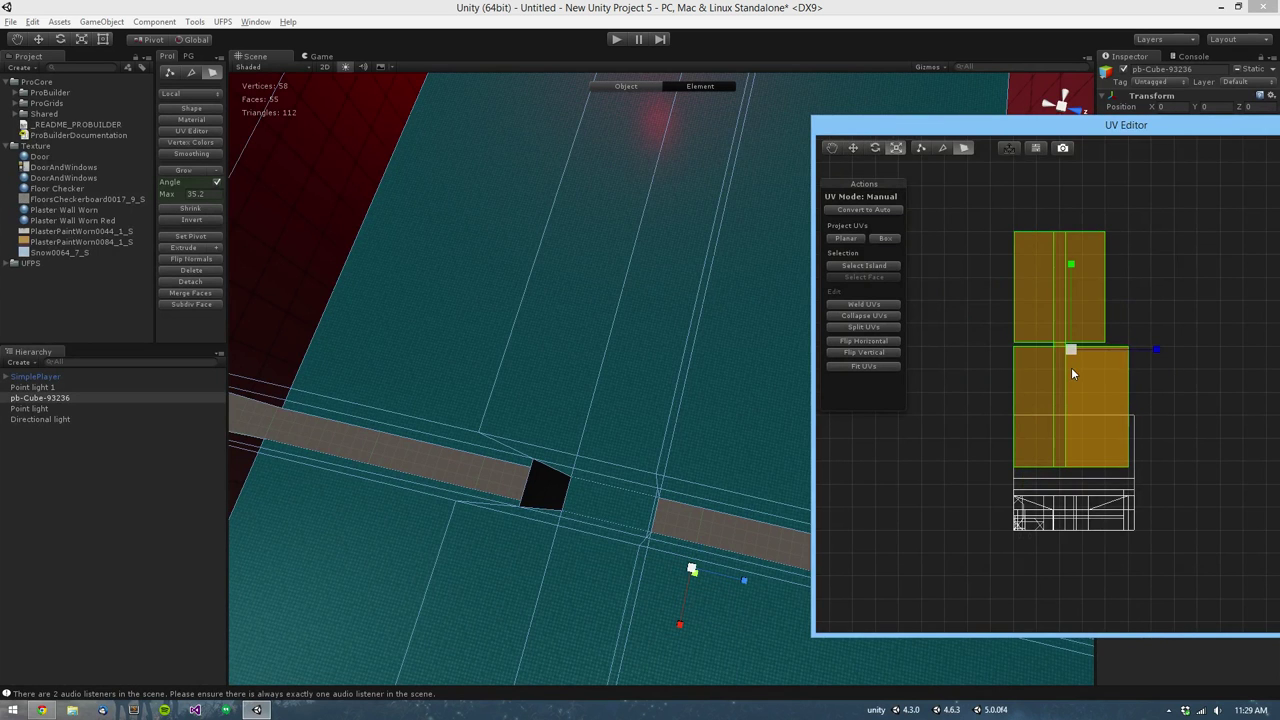
{"action": "mouse_move", "coordinate": [1072, 351]}
{"action": "left_mouse_down"}
{"action": "mouse_move", "coordinate": [1196, 261]}
{"action": "mouse_move", "coordinate": [1063, 365]}
{"action": "left_mouse_up"}
{"action": "key", "text": "w"}
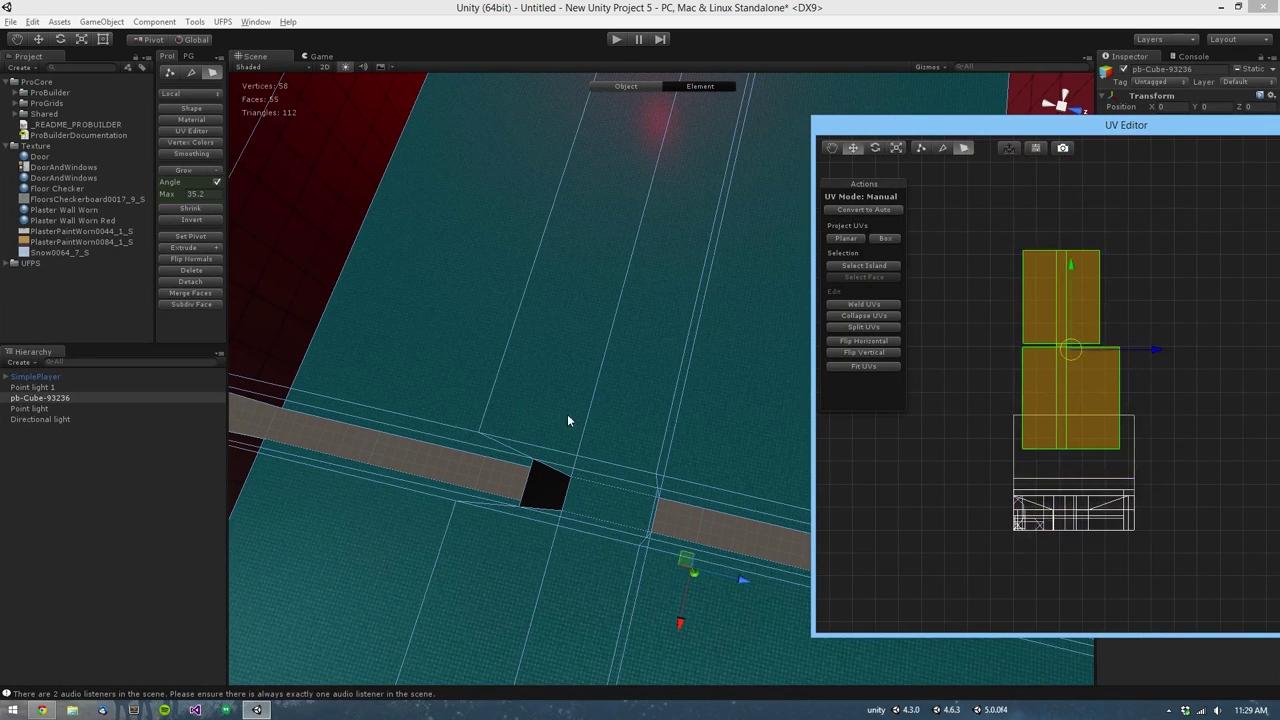
{"action": "left_click_drag", "start_coordinate": [568, 418], "coordinate": [637, 353], "text": "alt"}
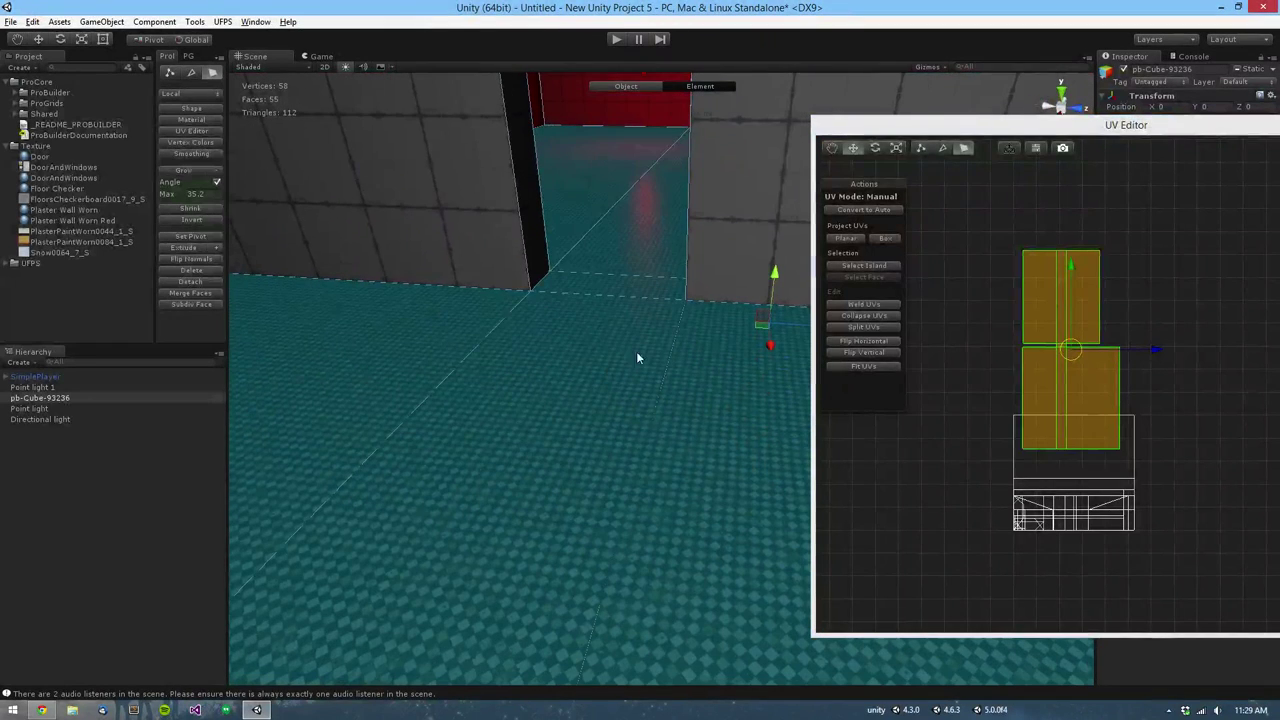
{"action": "key", "text": "r"}
{"action": "left_click_drag", "start_coordinate": [1072, 347], "coordinate": [1067, 350]}
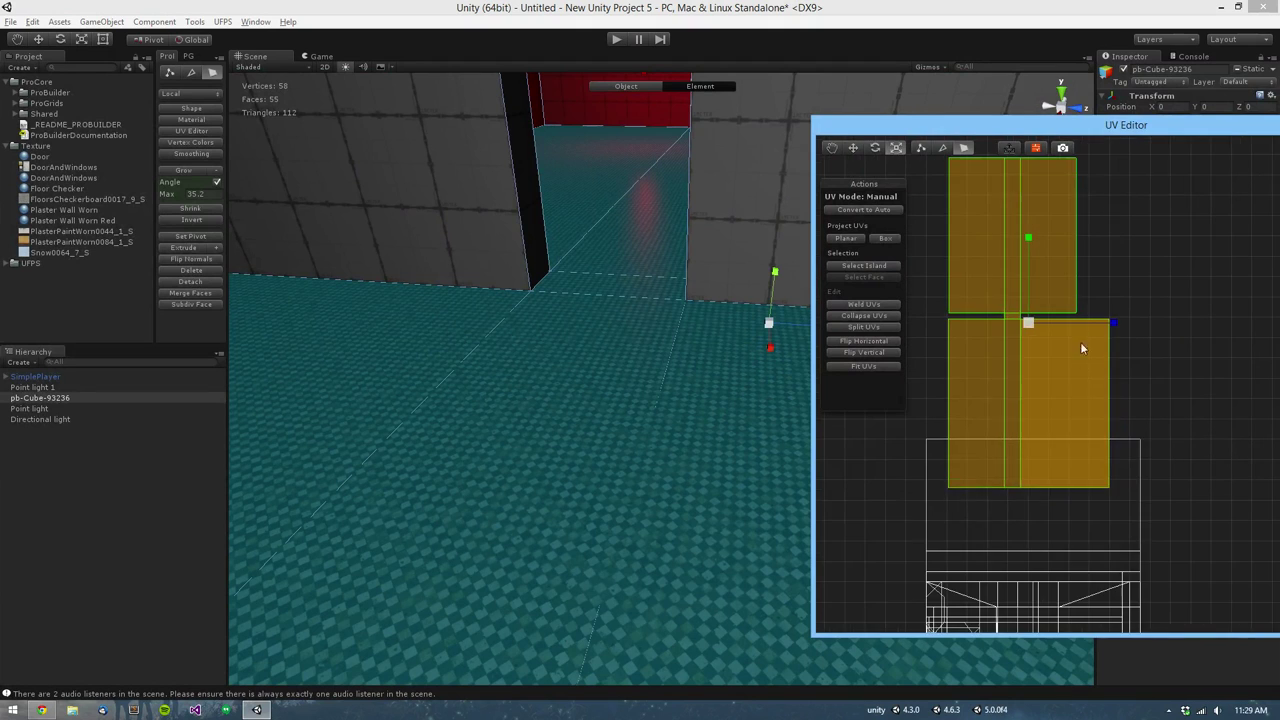
Step: Check a single floor strip up close, then reselect a floor face and grow the selection to all floor faces of both rooms
{"action": "left_click", "coordinate": [729, 427]}
{"action": "left_click", "coordinate": [505, 479]}
{"action": "key", "text": "f"}
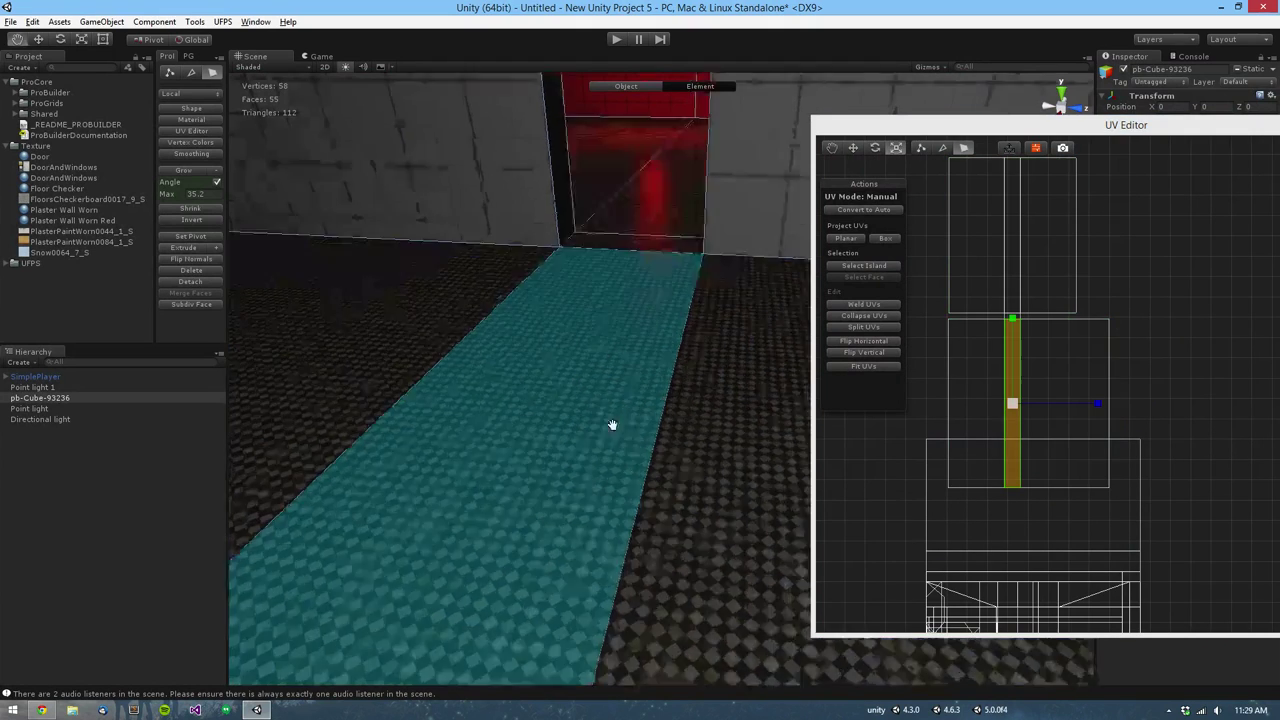
{"action": "scroll", "coordinate": [1074, 500], "scroll_direction": "down", "scroll_amount": 3}
{"action": "middle_click_drag", "start_coordinate": [1074, 502], "coordinate": [1079, 448]}
{"action": "left_click", "coordinate": [1128, 452]}
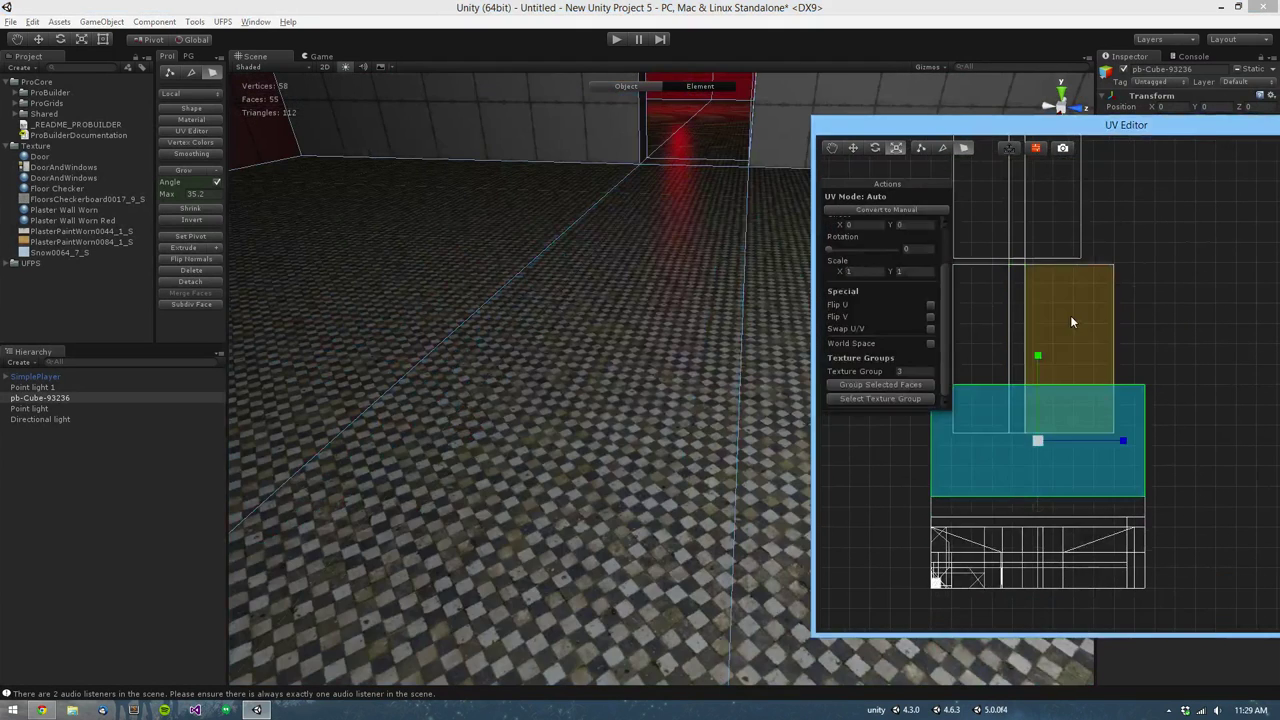
{"action": "left_click", "coordinate": [1070, 315]}
{"action": "key", "text": "alt+g"}
{"action": "key", "text": "alt+g"}
{"action": "key", "text": "alt+g"}
{"action": "key", "text": "alt+g"}
{"action": "key", "text": "alt+g"}
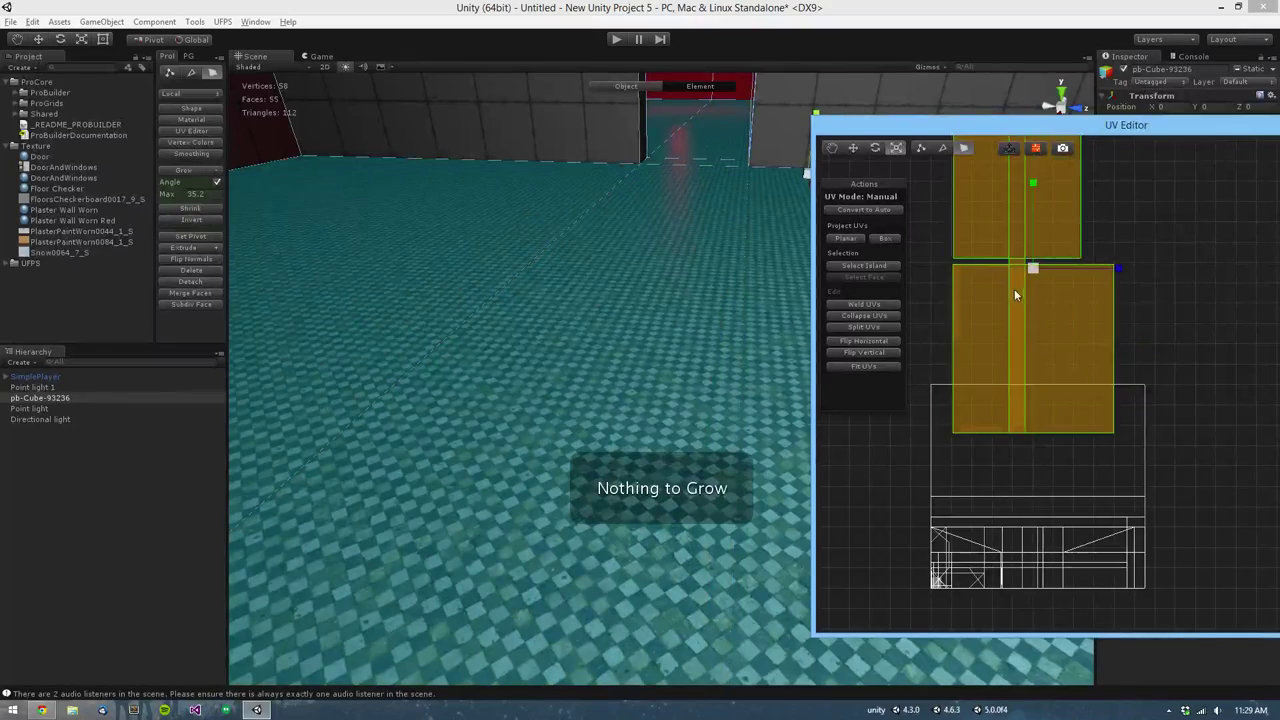
Step: Move the floor UV islands down over the other faces' UVs and scale them up to match that layout's width
{"action": "key", "text": "w"}
{"action": "left_click_drag", "start_coordinate": [1036, 266], "coordinate": [1070, 440]}
{"action": "key", "text": "r"}
{"action": "key", "text": "w"}
{"action": "scroll", "coordinate": [564, 360], "scroll_direction": "down", "scroll_amount": 3}
Step: Select the large sloped-top wall face beside the doorway and convert its UVs to manual mode
{"action": "right_click_drag", "start_coordinate": [564, 360], "coordinate": [588, 329]}
{"action": "left_click", "coordinate": [587, 192]}
{"action": "scroll", "coordinate": [587, 192], "scroll_direction": "down", "scroll_amount": 3}
{"action": "left_click_drag", "start_coordinate": [569, 283], "coordinate": [602, 309], "text": "alt"}
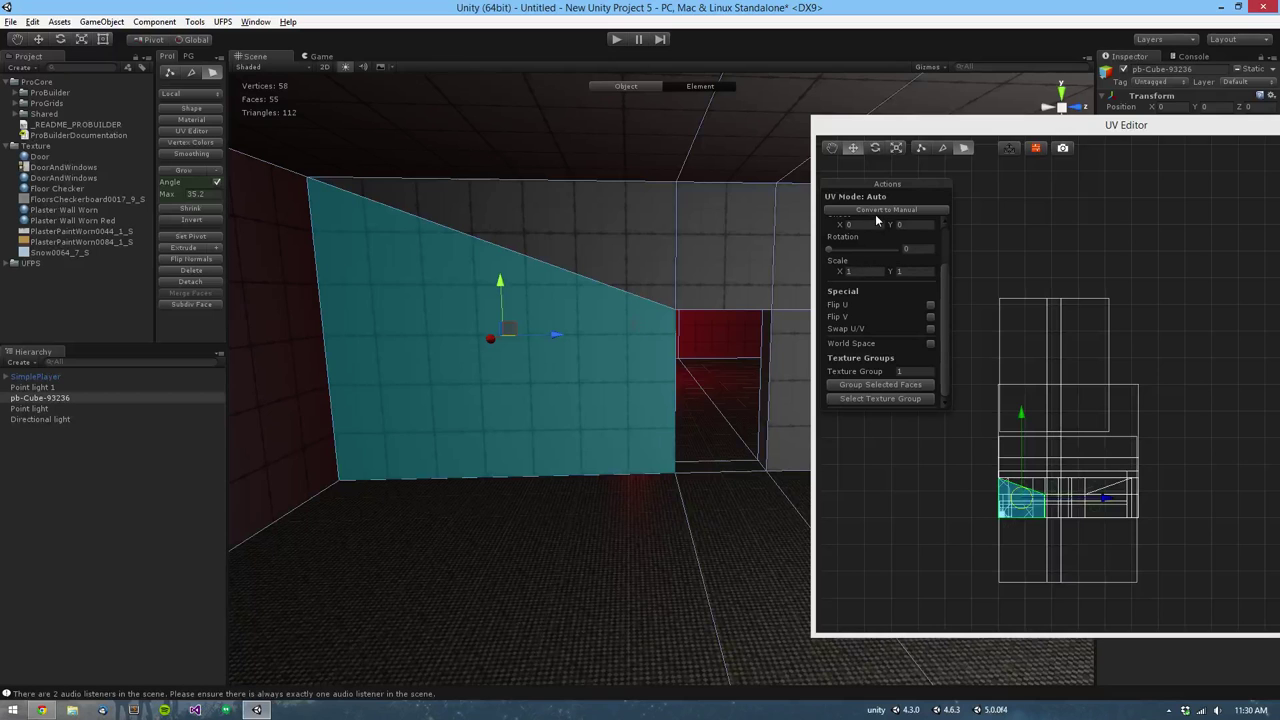
{"action": "left_click", "coordinate": [874, 210]}
Step: Shrink the UV Editor window so that it fits entirely on the screen beside the doorway wall
{"action": "middle_click_drag", "start_coordinate": [685, 297], "coordinate": [592, 298], "text": "alt"}
{"action": "left_click_drag", "start_coordinate": [1268, 441], "coordinate": [1150, 410]}
{"action": "left_click_drag", "start_coordinate": [565, 265], "coordinate": [613, 277], "text": "alt"}
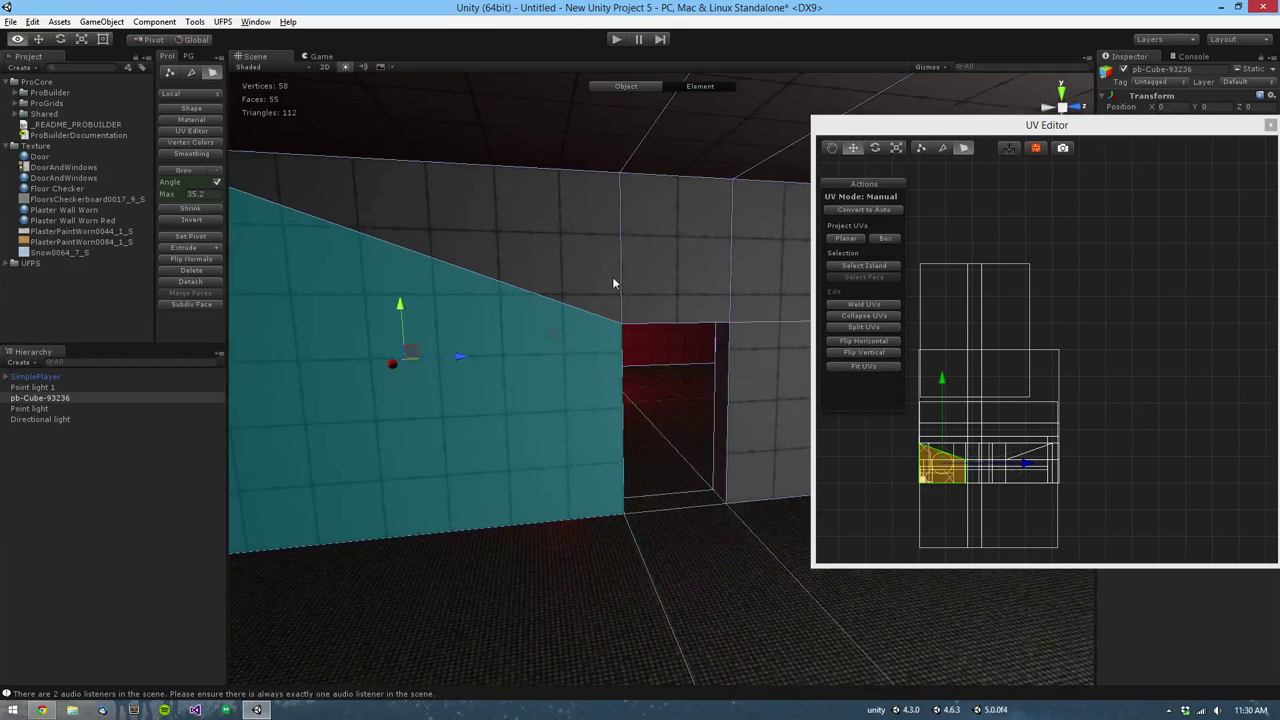
Step: Apply planar, box and again planar projection to the sloped wall face, and move its UV island clear of the other UVs
{"action": "middle_click_drag", "start_coordinate": [530, 342], "coordinate": [728, 341]}
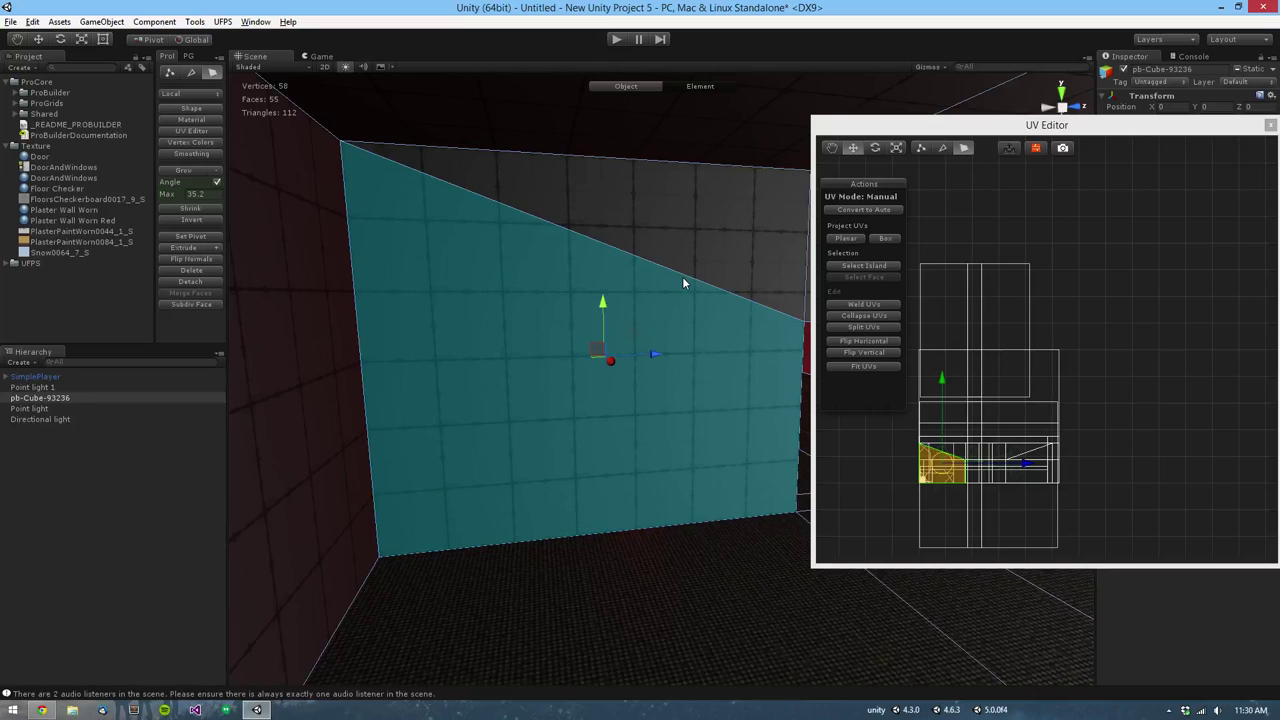
{"action": "middle_click_drag", "start_coordinate": [683, 279], "coordinate": [659, 298]}
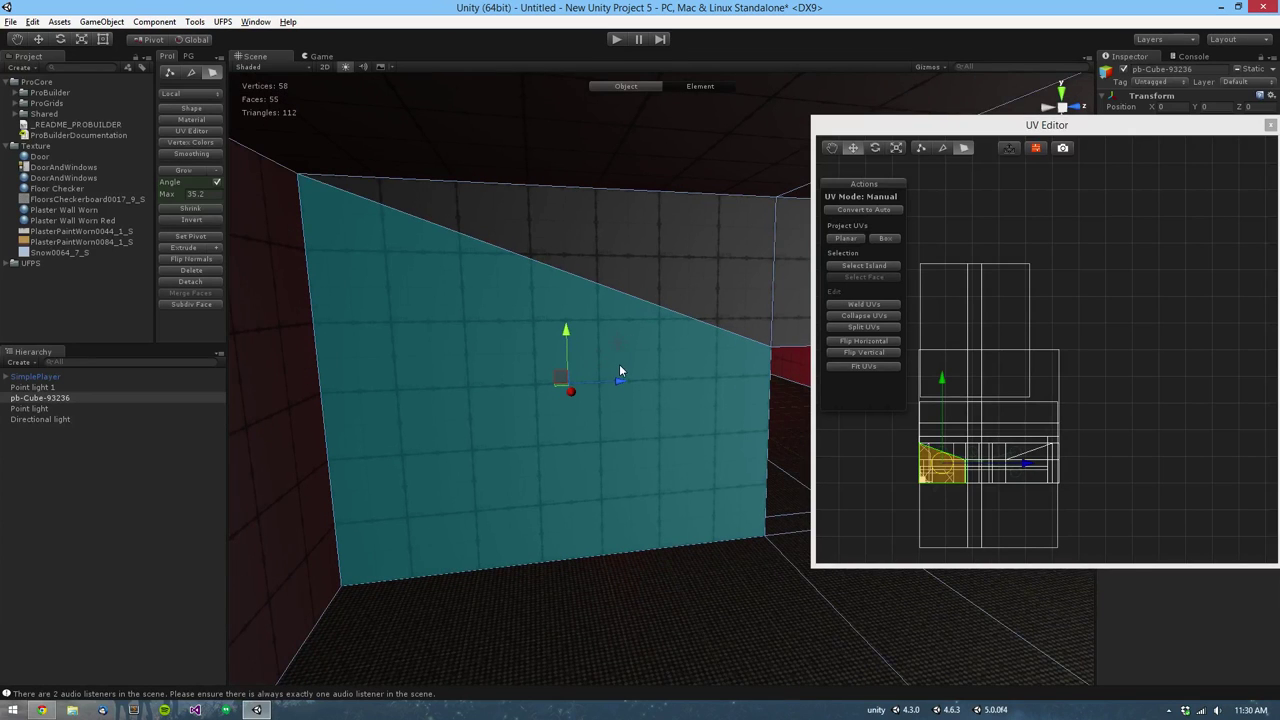
{"action": "left_click_drag", "start_coordinate": [684, 310], "coordinate": [639, 325], "text": "alt"}
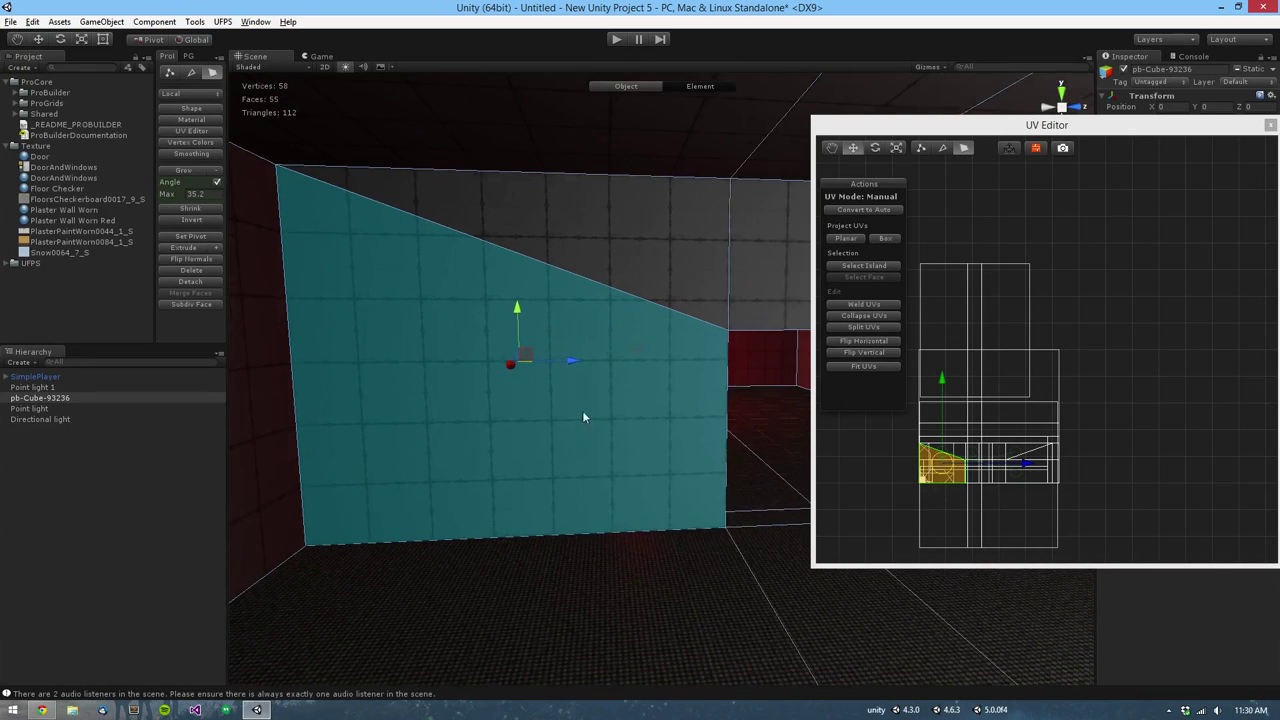
{"action": "left_click", "coordinate": [859, 241]}
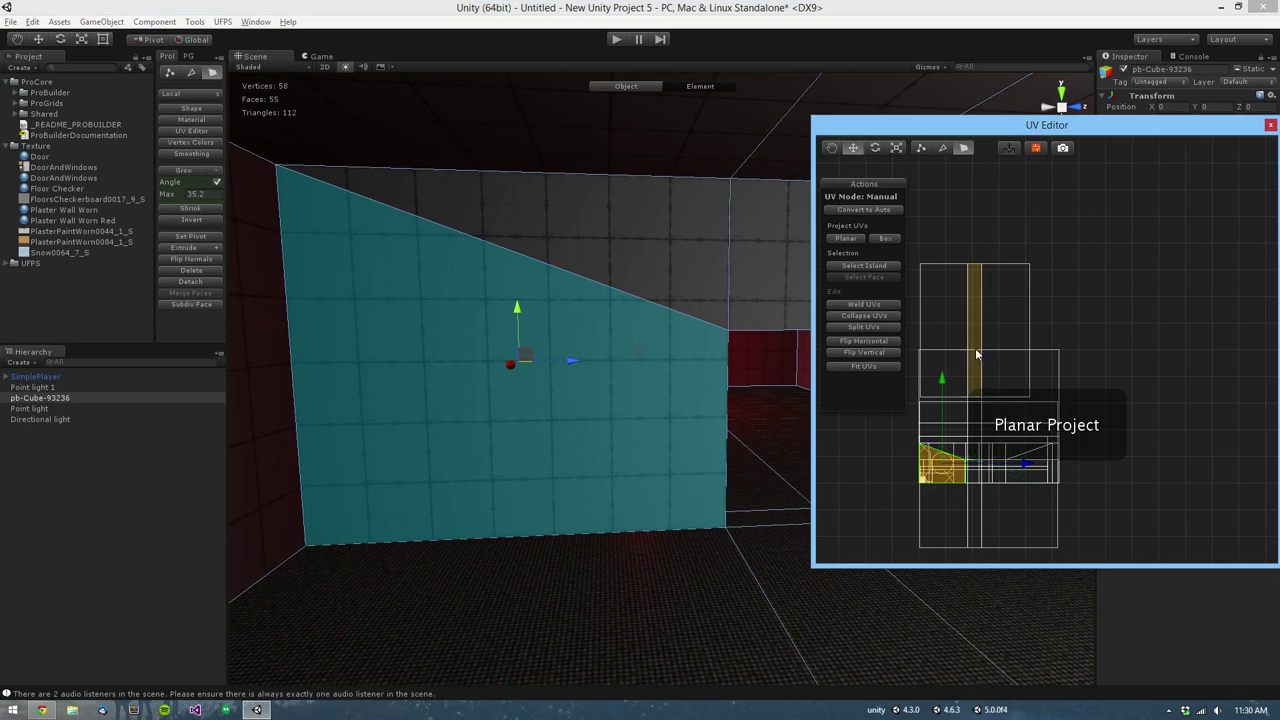
{"action": "left_click_drag", "start_coordinate": [671, 412], "coordinate": [785, 354], "text": "alt"}
{"action": "left_click", "coordinate": [897, 238]}
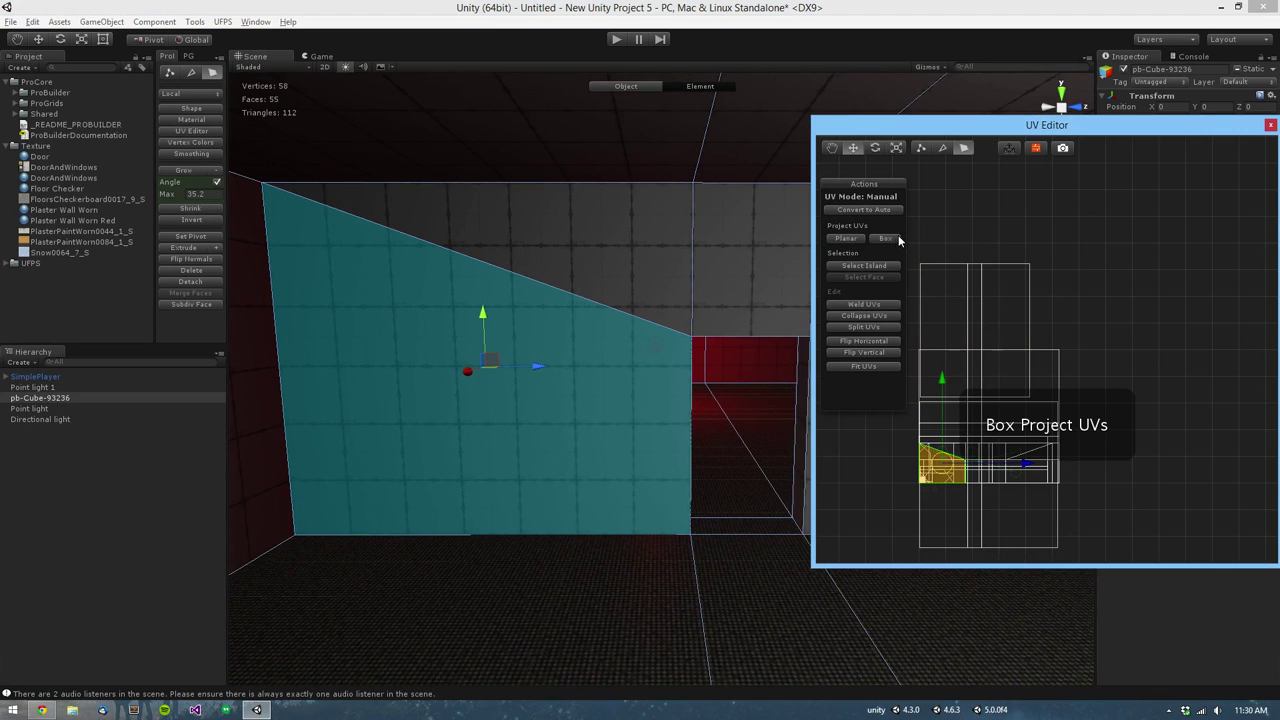
{"action": "left_click", "coordinate": [847, 240]}
{"action": "left_click_drag", "start_coordinate": [593, 445], "coordinate": [616, 388], "text": "alt"}
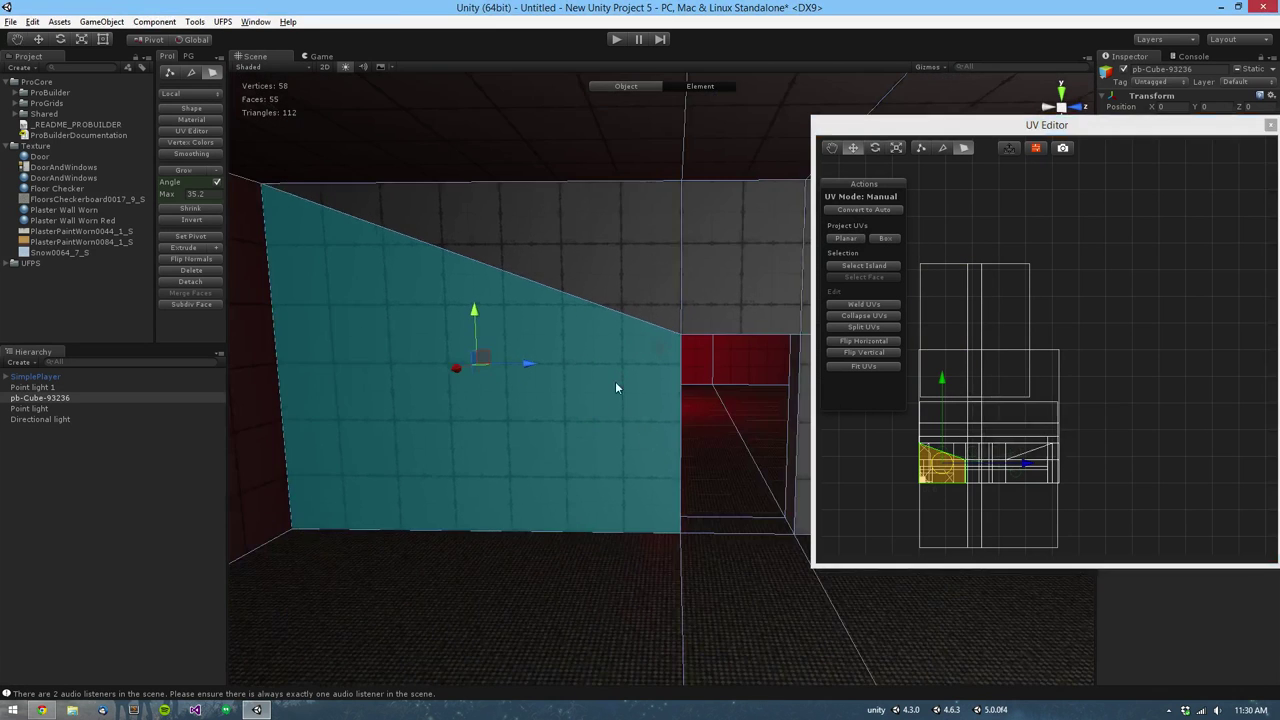
{"action": "left_click_drag", "start_coordinate": [945, 463], "coordinate": [1122, 465]}
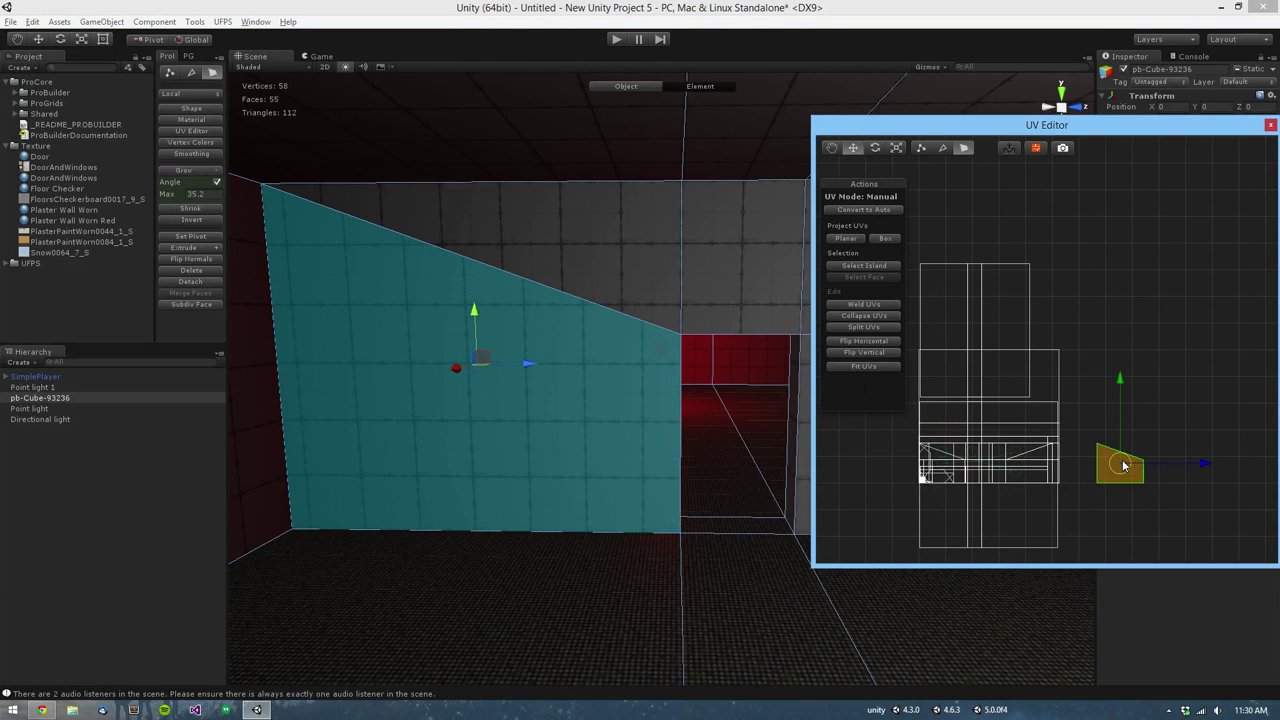
Step: Autostitch the triangular wall face above to the sloped face and check both joined pieces in the UV layout
{"action": "left_click", "coordinate": [587, 279], "text": "ctrl"}
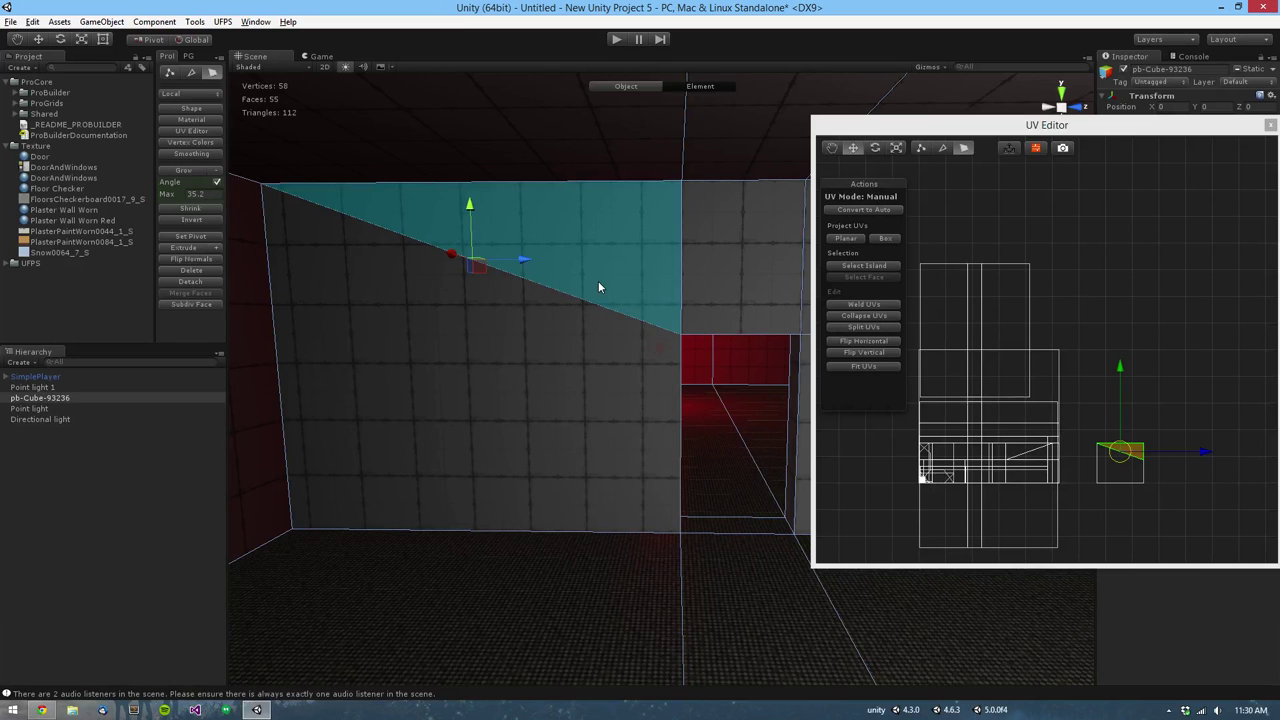
{"action": "key", "text": "f"}
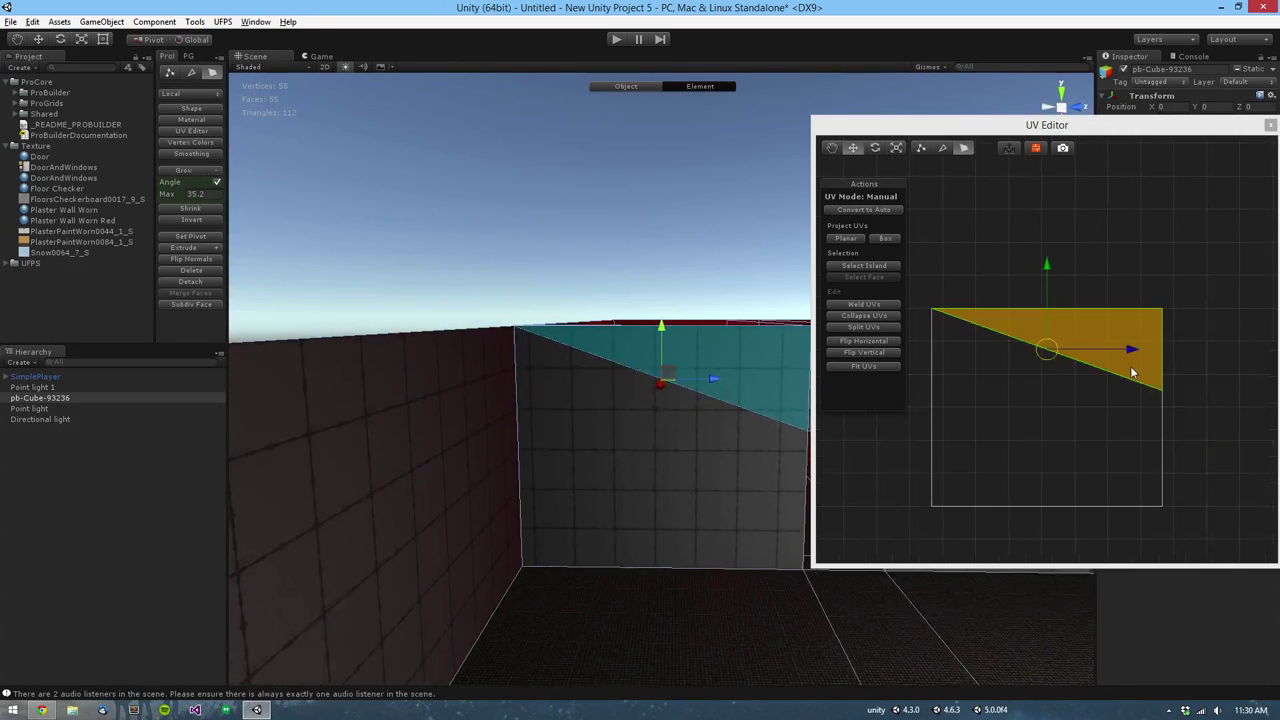
{"action": "left_click", "coordinate": [1110, 391]}
{"action": "left_click", "coordinate": [1128, 371]}
{"action": "left_click", "coordinate": [1118, 391]}
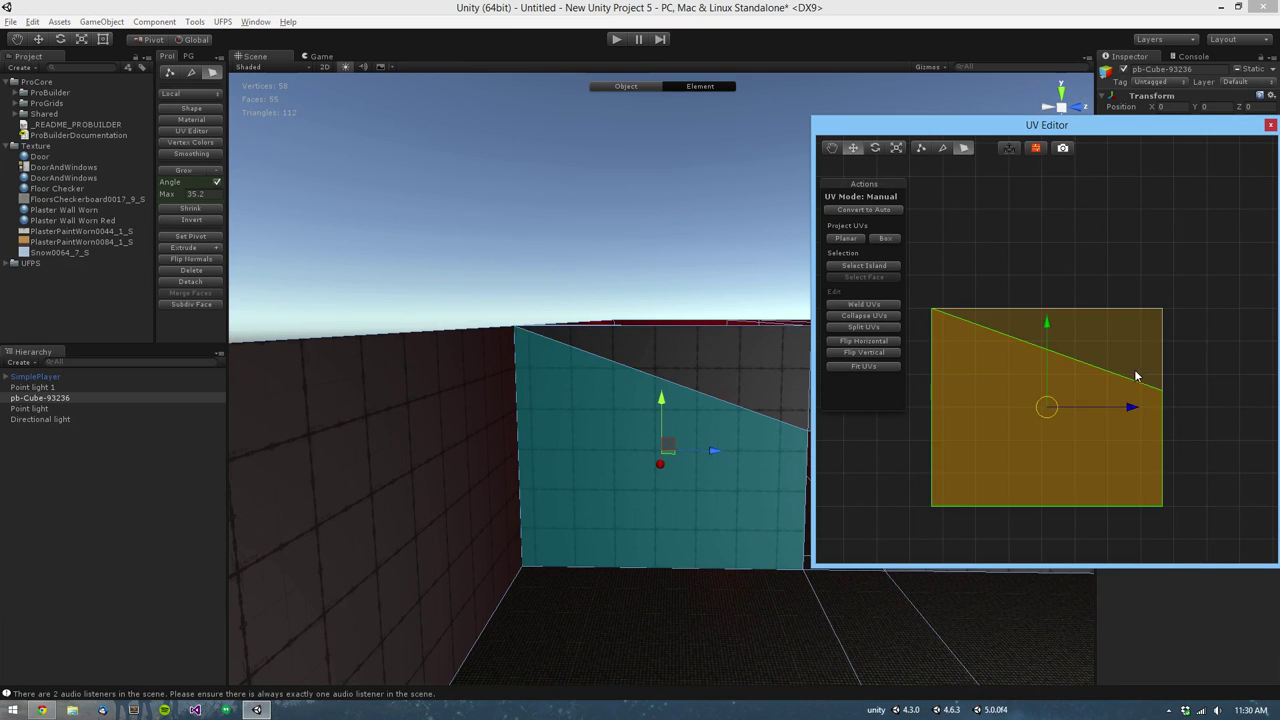
{"action": "left_click", "coordinate": [1135, 371]}
Step: Autostitch the face above the doorway and the upper and lower wall faces on its other side onto the wall UV island
{"action": "middle_click_drag", "start_coordinate": [698, 449], "coordinate": [463, 417]}
{"action": "left_click_drag", "start_coordinate": [463, 417], "coordinate": [592, 366], "text": "alt"}
{"action": "left_click", "coordinate": [593, 366], "text": "ctrl"}
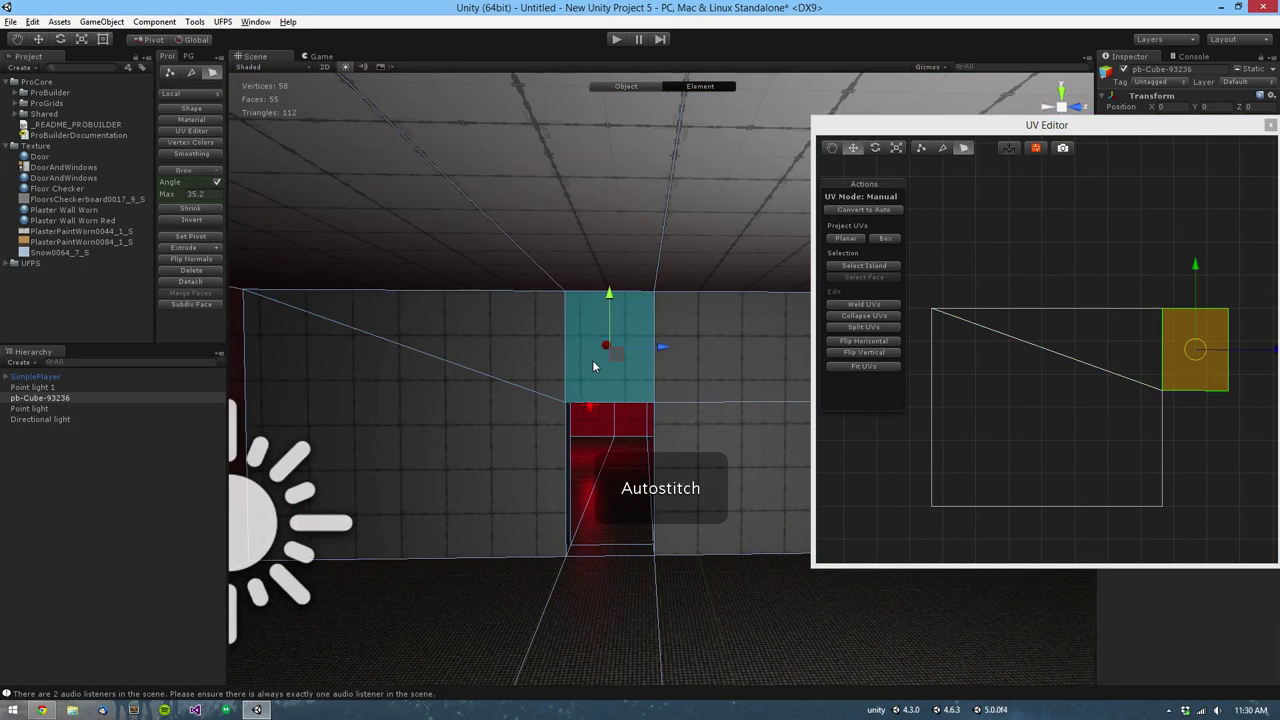
{"action": "left_click", "coordinate": [724, 360], "text": "ctrl"}
{"action": "middle_click_drag", "start_coordinate": [724, 360], "coordinate": [543, 349]}
{"action": "left_click_drag", "start_coordinate": [543, 349], "coordinate": [554, 414], "text": "alt"}
{"action": "left_click", "coordinate": [570, 420], "text": "ctrl"}
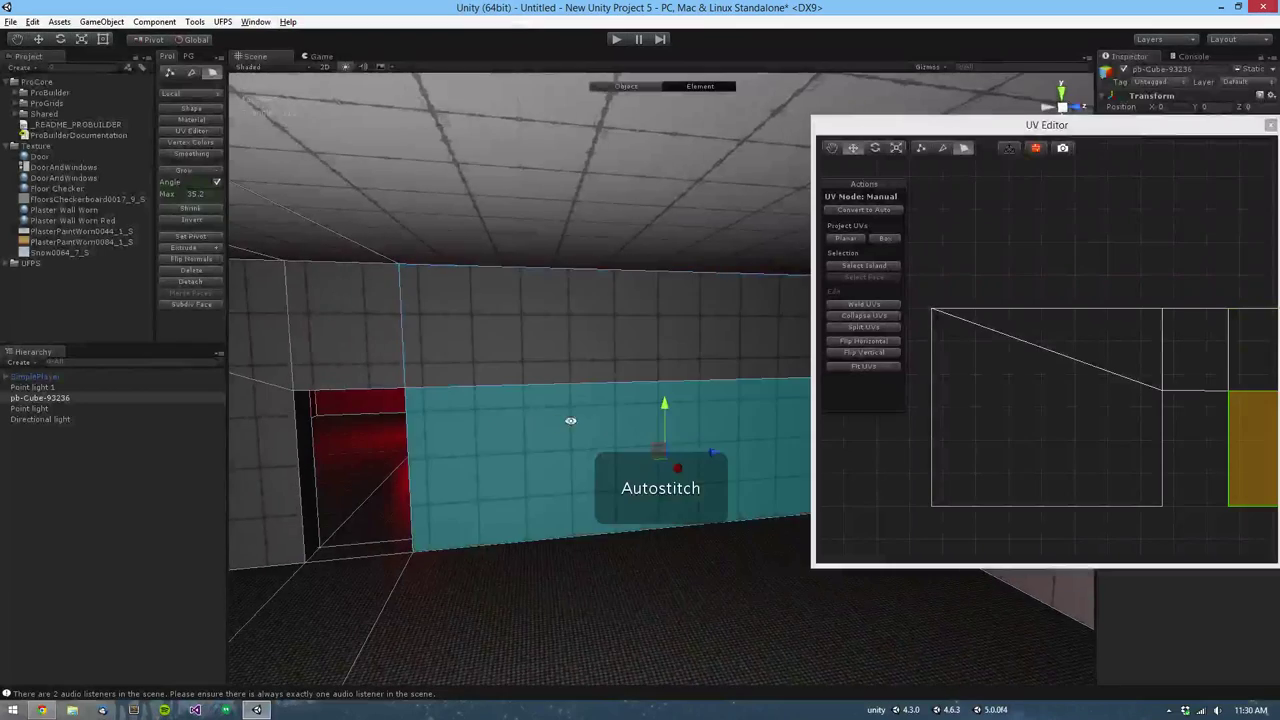
Step: Autostitch the lower and upper faces of the adjoining side wall onto the wall UV island
{"action": "middle_click_drag", "start_coordinate": [570, 421], "coordinate": [330, 354]}
{"action": "left_click_drag", "start_coordinate": [545, 393], "coordinate": [669, 397], "text": "alt"}
{"action": "left_click", "coordinate": [603, 375], "text": "ctrl"}
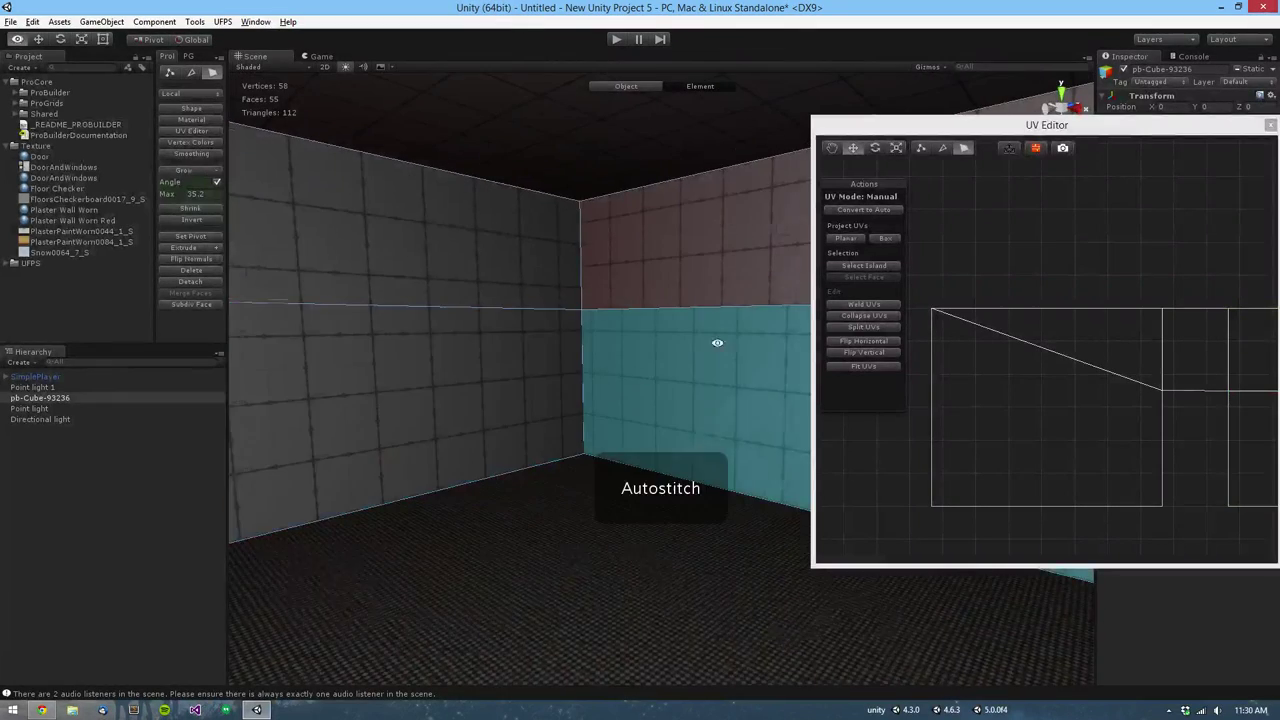
{"action": "right_click_drag", "start_coordinate": [717, 343], "coordinate": [483, 380]}
Step: Try to combine the side wall's upper face with the diagonally placed lower face of the next wall
{"action": "left_click", "coordinate": [461, 357]}
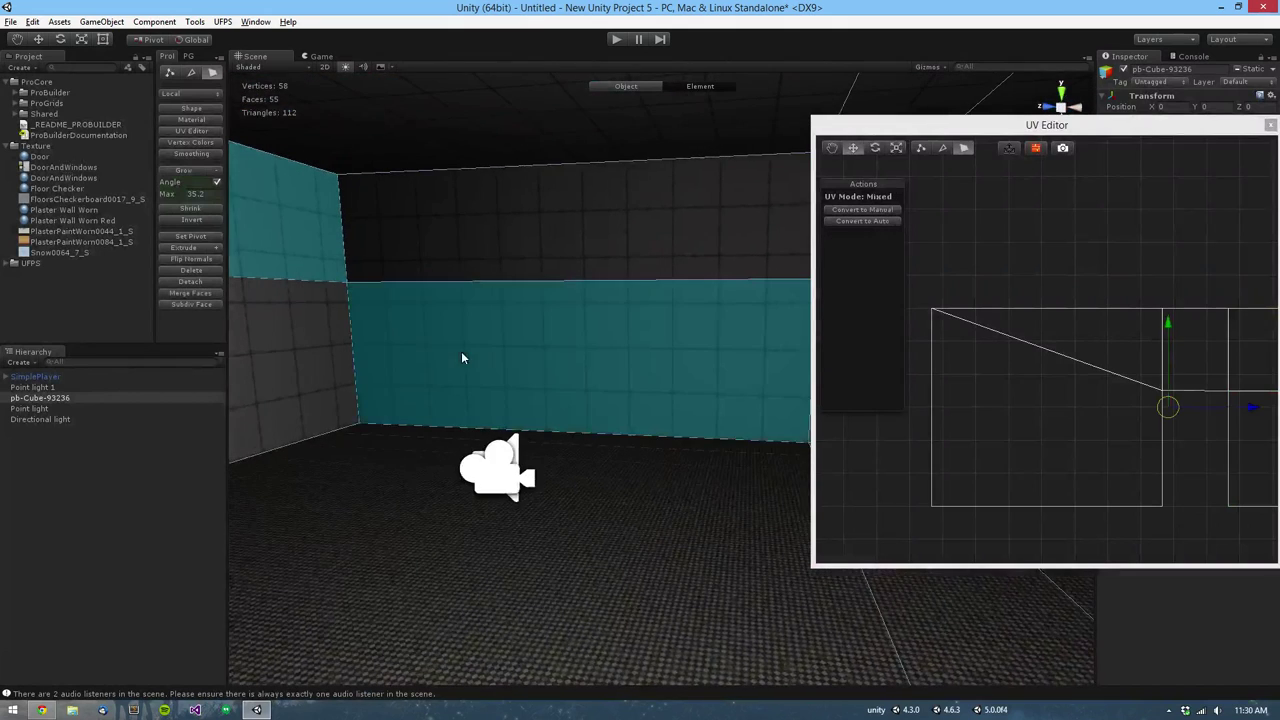
{"action": "scroll", "coordinate": [405, 333], "scroll_direction": "down", "scroll_amount": 2}
{"action": "scroll", "coordinate": [1109, 425], "scroll_direction": "down", "scroll_amount": 3}
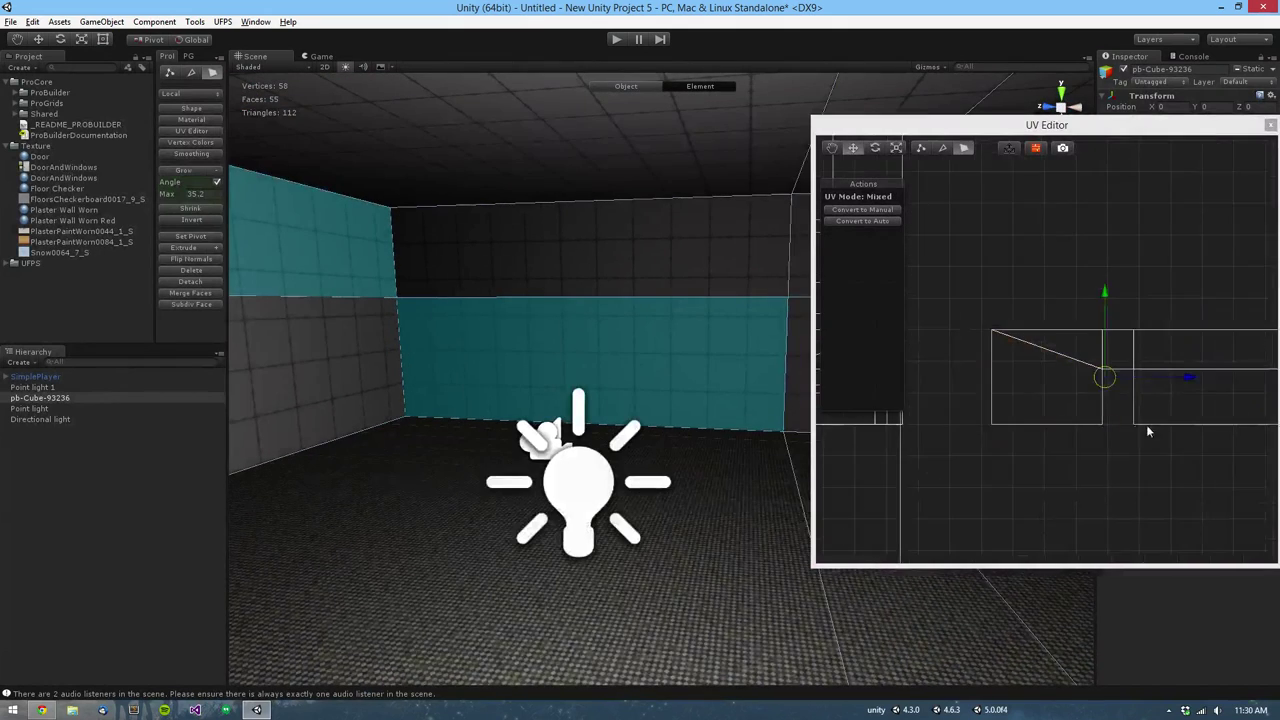
{"action": "middle_click_drag", "start_coordinate": [1206, 432], "coordinate": [852, 418]}
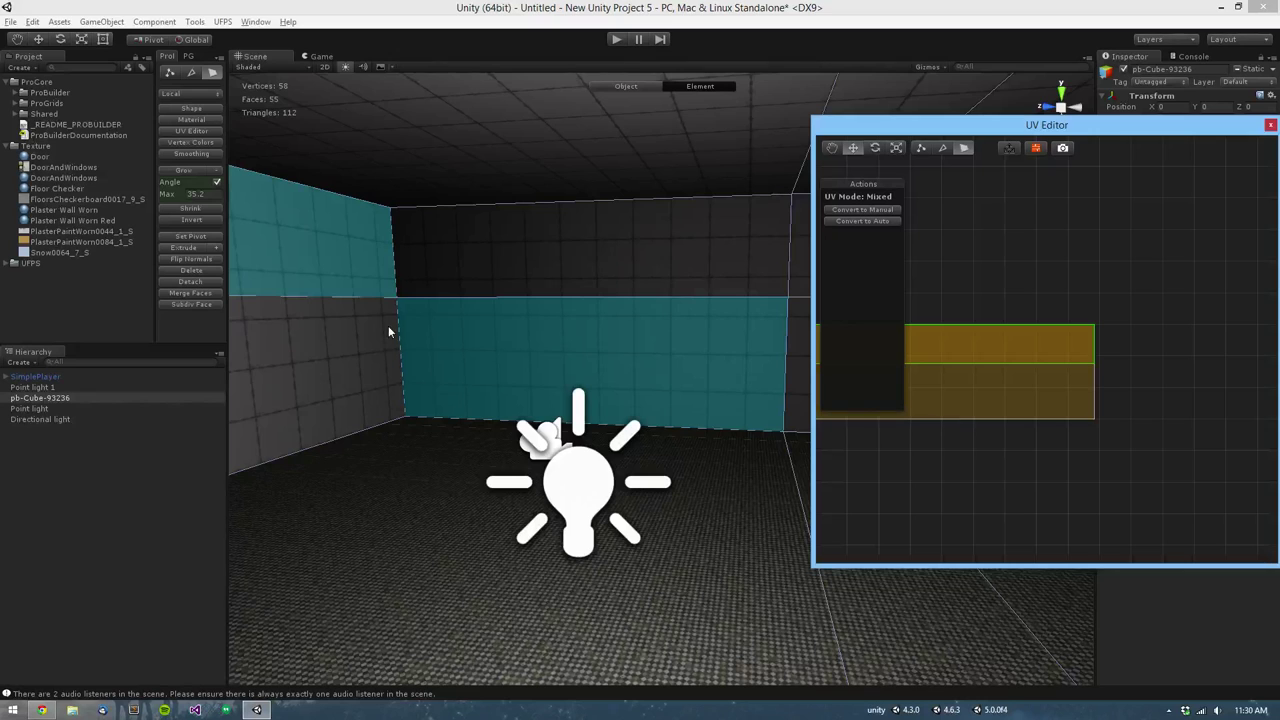
{"action": "right_click_drag", "start_coordinate": [388, 326], "coordinate": [466, 317]}
{"action": "left_click", "coordinate": [478, 295]}
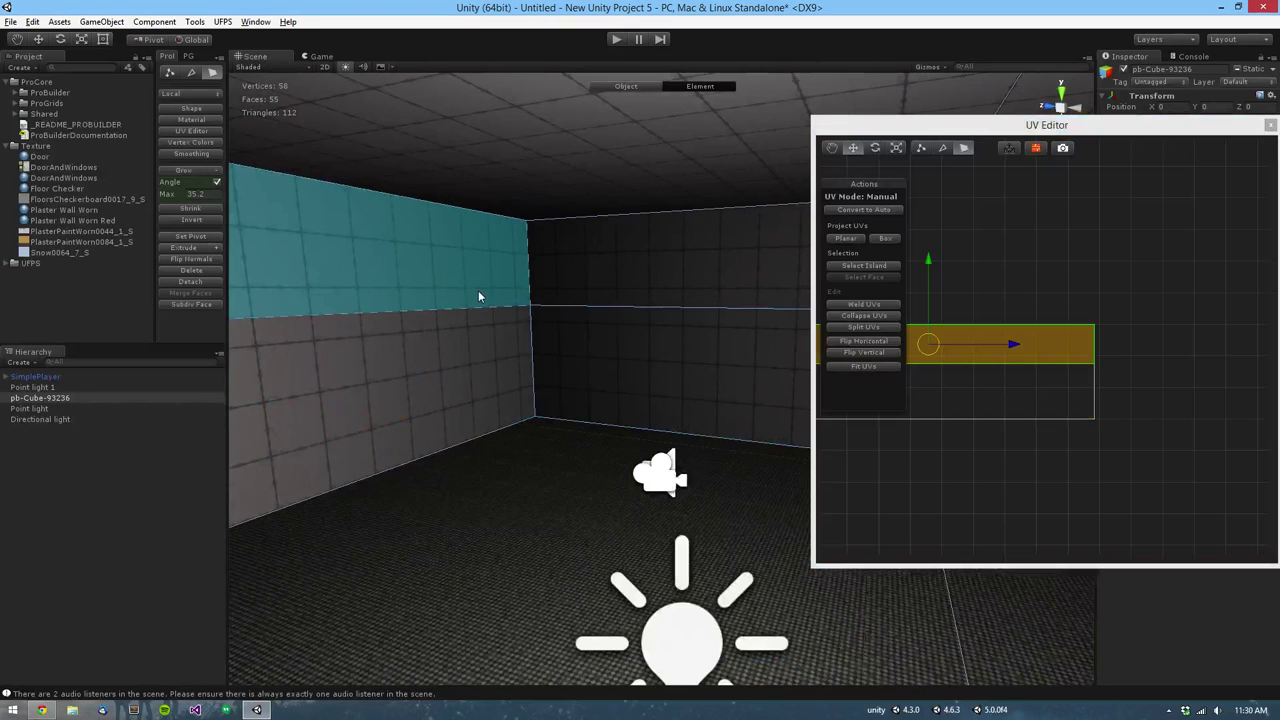
{"action": "left_click", "coordinate": [575, 347], "text": "shift"}
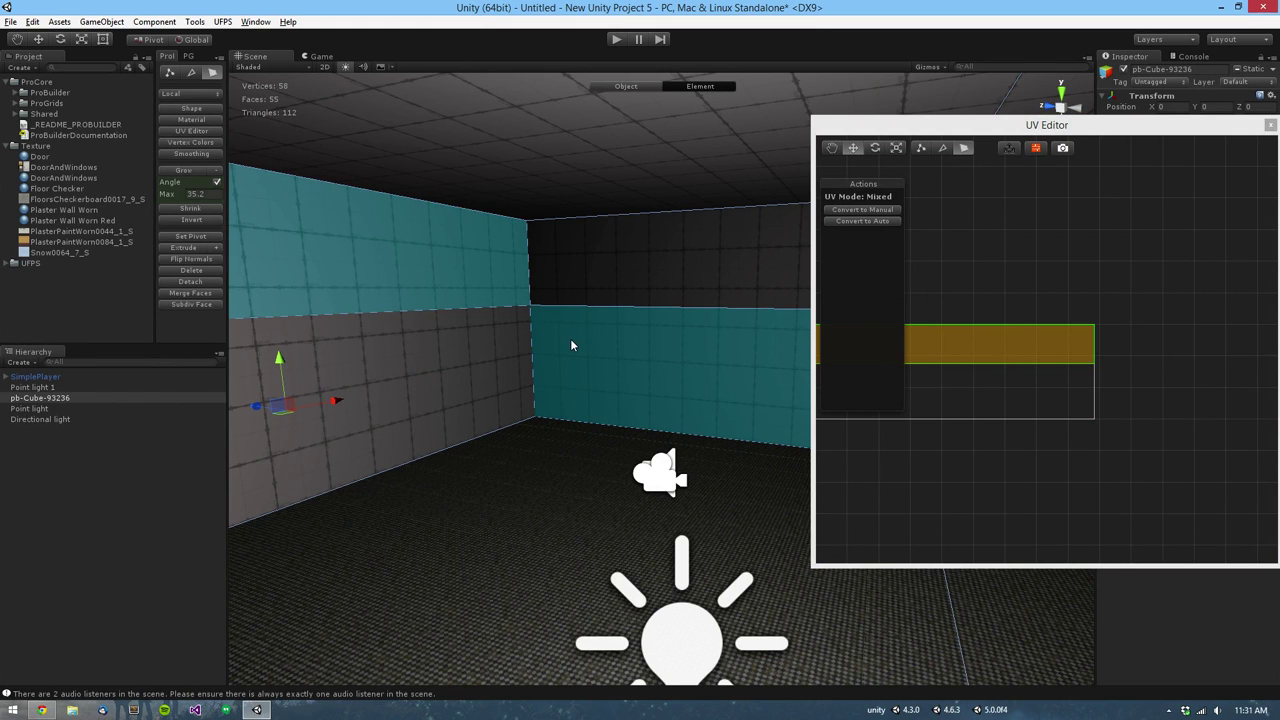
Step: Autostitch the next wall's upper face to the side wall's upper face, followed by its lower face
{"action": "left_click", "coordinate": [502, 287]}
{"action": "left_click", "coordinate": [562, 286], "text": "ctrl"}
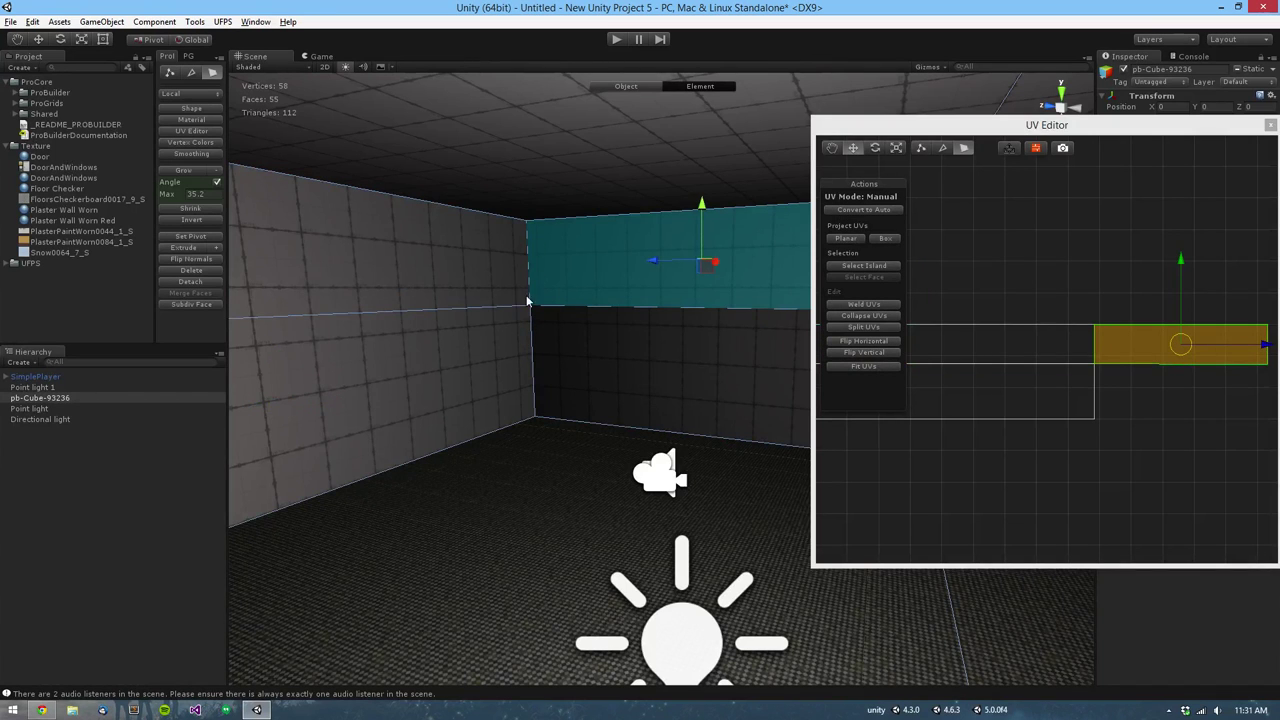
{"action": "left_click", "coordinate": [569, 325], "text": "ctrl"}
Step: Autostitch the rest of that wall, including the narrow section and the triangular and sloped faces beyond it
{"action": "left_click_drag", "start_coordinate": [675, 345], "coordinate": [548, 339], "text": "alt"}
{"action": "left_click", "coordinate": [557, 333], "text": "ctrl"}
{"action": "left_click", "coordinate": [567, 247], "text": "ctrl"}
{"action": "left_click", "coordinate": [627, 246], "text": "ctrl"}
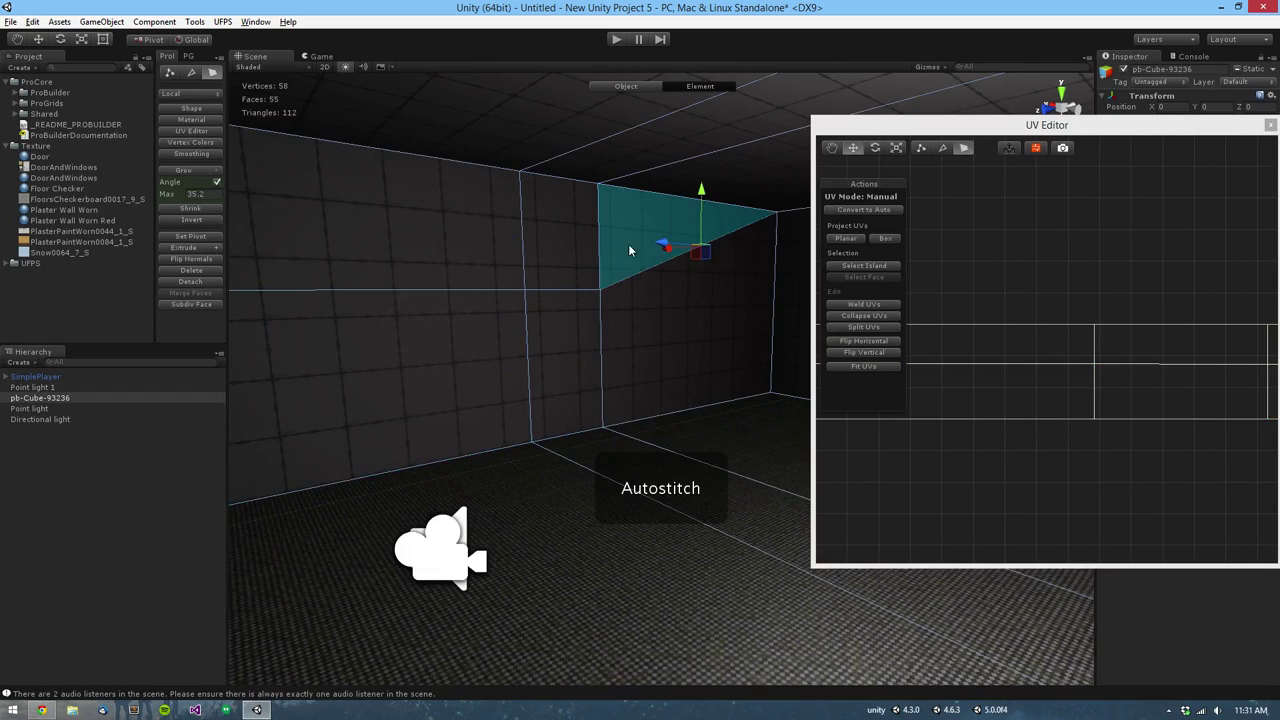
{"action": "left_click", "coordinate": [660, 324], "text": "ctrl"}
Step: Autostitch the plain face of the window wall and the four trapezoid faces around the window onto the wall UV island
{"action": "left_click_drag", "start_coordinate": [663, 328], "coordinate": [613, 346], "text": "alt"}
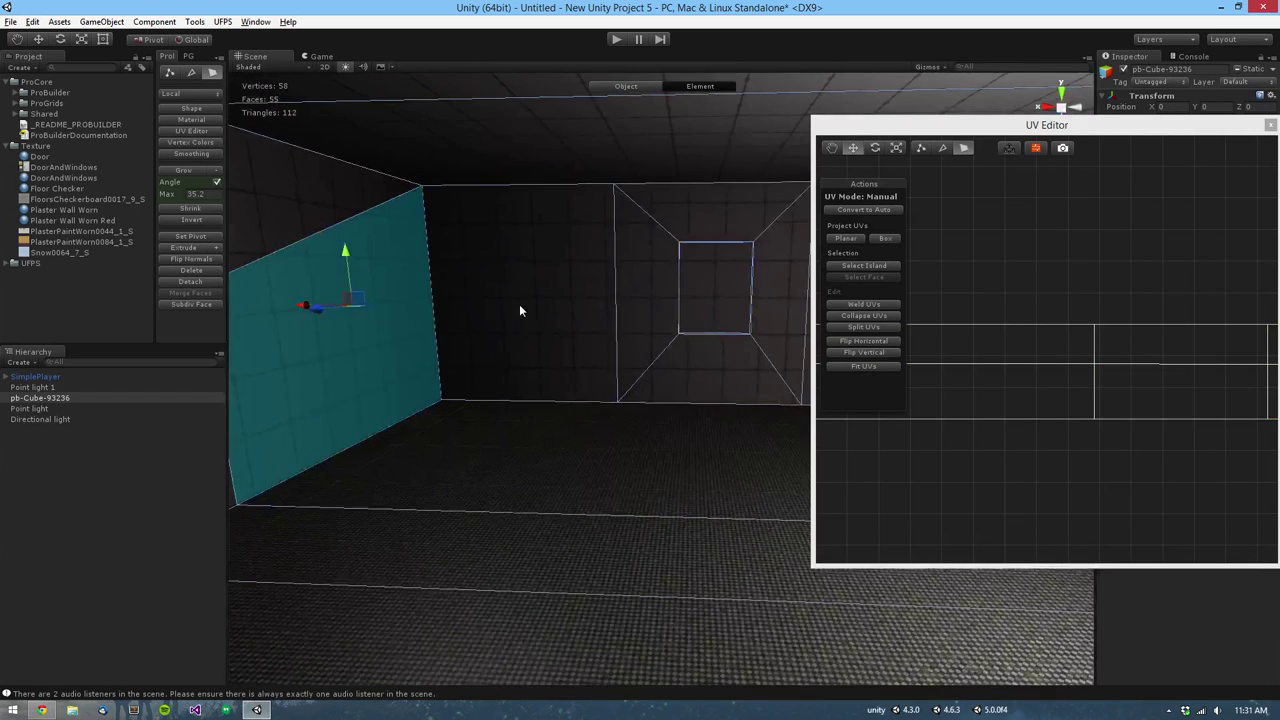
{"action": "left_click", "coordinate": [519, 305], "text": "ctrl"}
{"action": "scroll", "coordinate": [1005, 412], "scroll_direction": "down", "scroll_amount": 3}
{"action": "middle_click_drag", "start_coordinate": [1100, 452], "coordinate": [1020, 446]}
{"action": "scroll", "coordinate": [1040, 462], "scroll_direction": "down", "scroll_amount": 6}
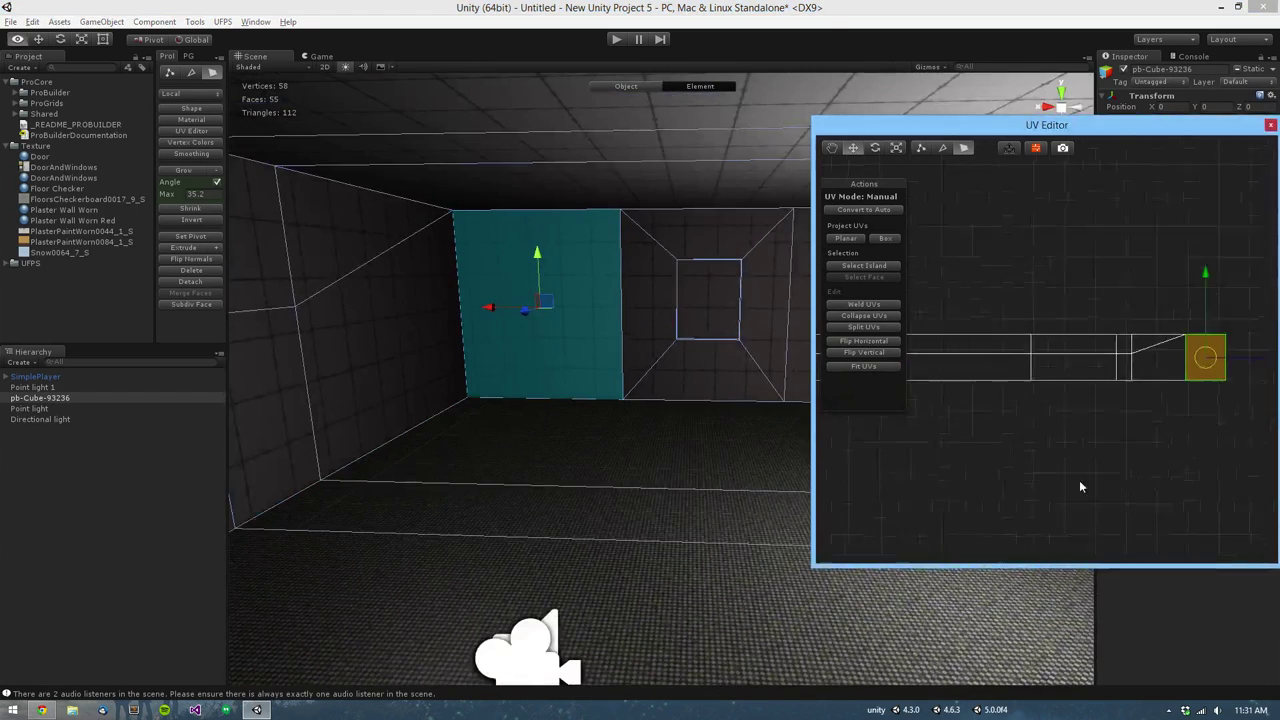
{"action": "left_click", "coordinate": [636, 300], "text": "ctrl"}
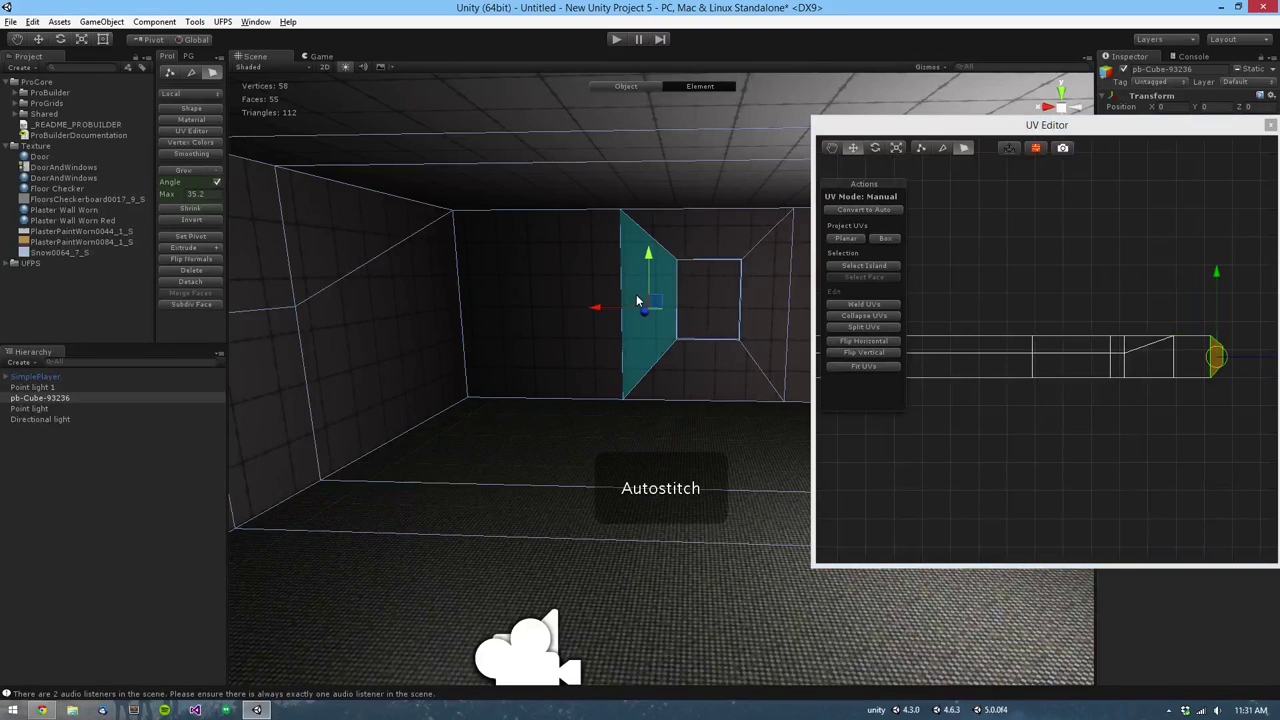
{"action": "left_click", "coordinate": [694, 234], "text": "ctrl"}
{"action": "left_click", "coordinate": [760, 336], "text": "ctrl"}
{"action": "left_click", "coordinate": [746, 386], "text": "ctrl"}
Step: Autostitch the window opening's sill and left inner face to their adjoining trapezoid wall faces
{"action": "scroll", "coordinate": [747, 383], "scroll_direction": "up", "scroll_amount": 3}
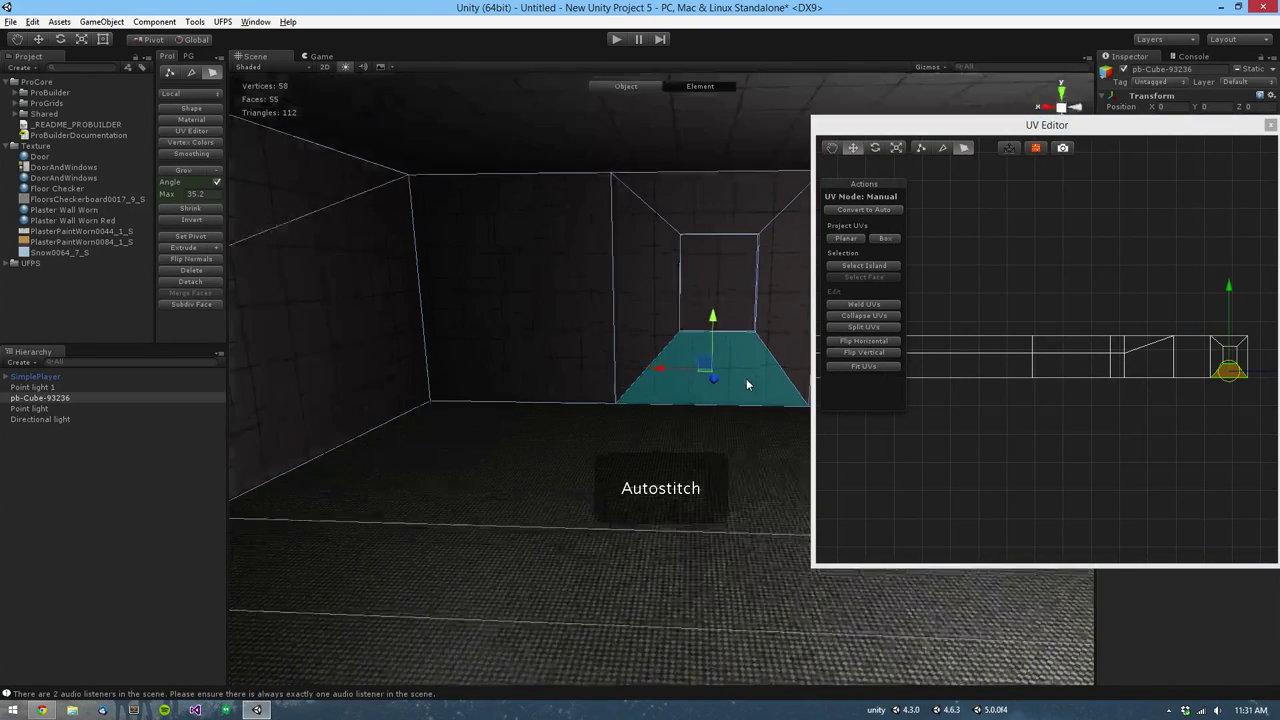
{"action": "middle_click_drag", "start_coordinate": [747, 383], "coordinate": [663, 408]}
{"action": "scroll", "coordinate": [664, 408], "scroll_direction": "up", "scroll_amount": 3}
{"action": "scroll", "coordinate": [670, 365], "scroll_direction": "up", "scroll_amount": 4}
{"action": "middle_click_drag", "start_coordinate": [614, 250], "coordinate": [662, 345]}
{"action": "left_click_drag", "start_coordinate": [662, 345], "coordinate": [634, 360], "text": "alt"}
{"action": "left_click_drag", "start_coordinate": [606, 299], "coordinate": [768, 285], "text": "alt"}
{"action": "left_click", "coordinate": [627, 423], "text": "ctrl"}
{"action": "left_click", "coordinate": [523, 356], "text": "ctrl"}
{"action": "left_click", "coordinate": [502, 364]}
{"action": "left_click", "coordinate": [520, 346], "text": "ctrl"}
Step: Autostitch the window opening's top and right inner faces to their adjoining wall faces and inspect the resulting UVs
{"action": "left_click", "coordinate": [663, 150]}
{"action": "left_click", "coordinate": [661, 175], "text": "ctrl"}
{"action": "left_click", "coordinate": [748, 284]}
{"action": "left_click", "coordinate": [717, 267], "text": "ctrl"}
{"action": "left_click_drag", "start_coordinate": [1115, 363], "coordinate": [1031, 363], "text": "alt"}
{"action": "scroll", "coordinate": [1100, 366], "scroll_direction": "up", "scroll_amount": 3}
{"action": "key", "text": "f"}
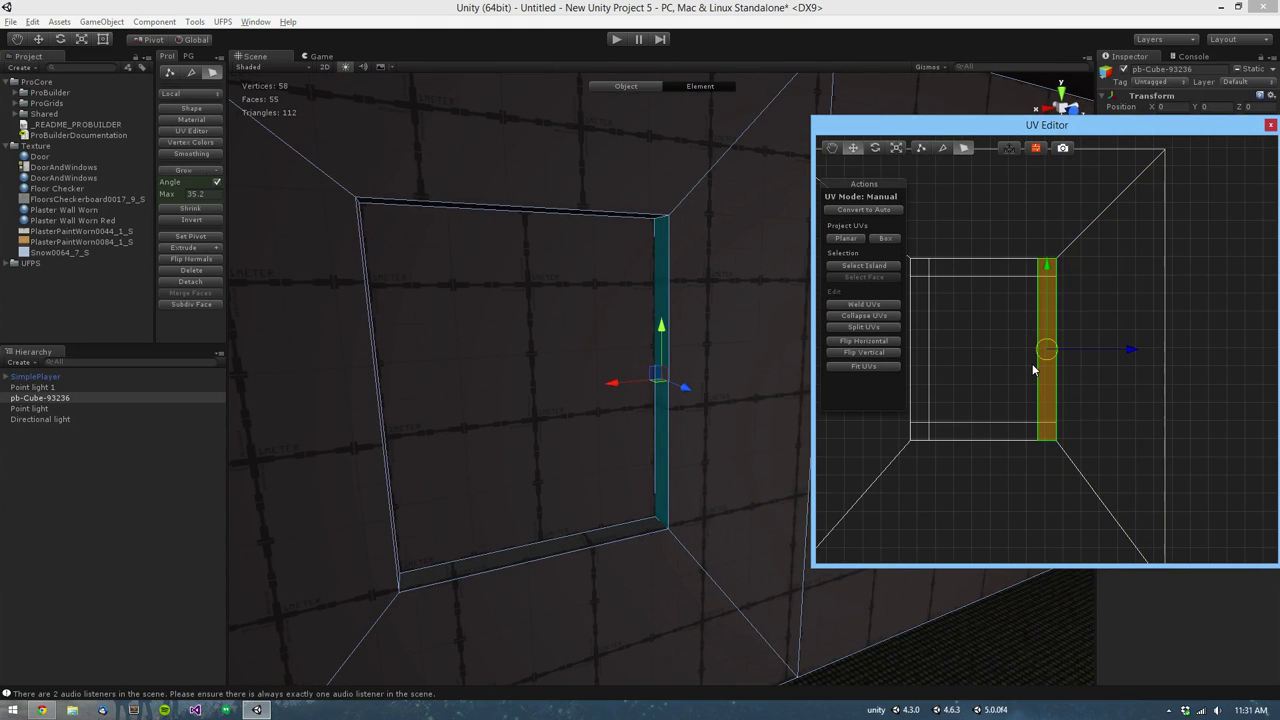
{"action": "scroll", "coordinate": [634, 446], "scroll_direction": "down", "scroll_amount": 6}
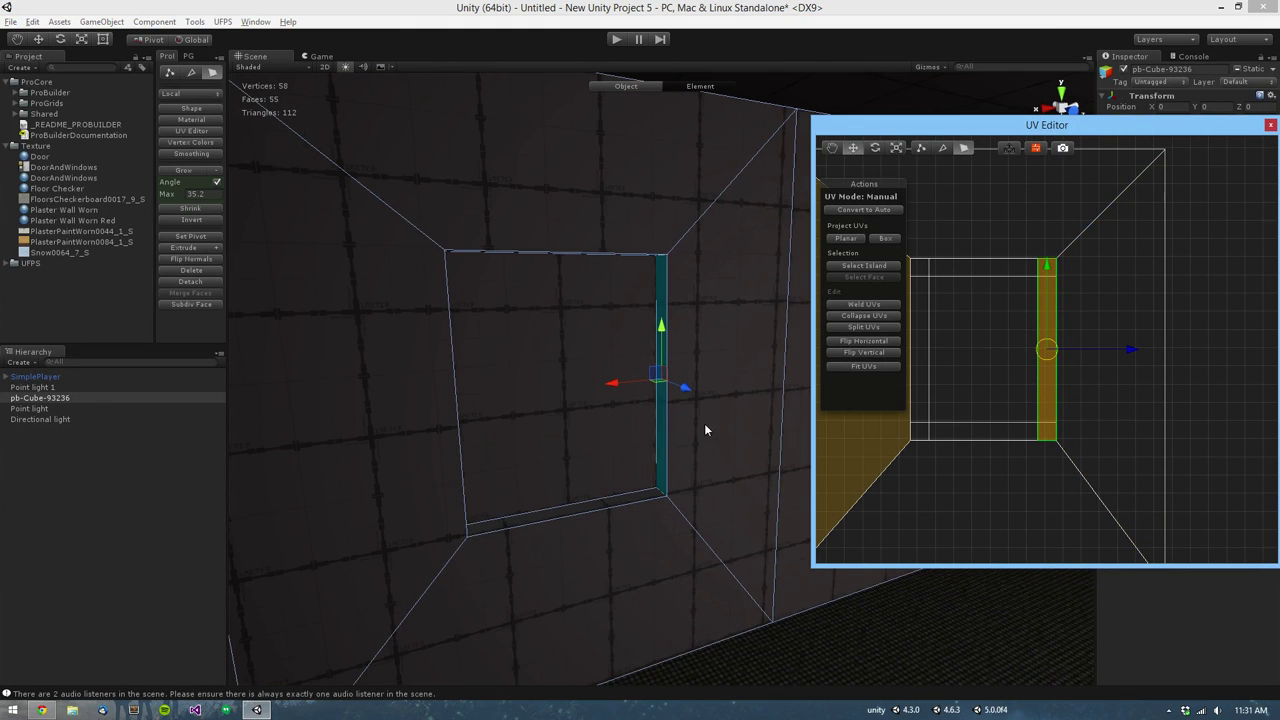
Step: Autostitch the large plain wall beyond the window section onto the end of the wall UV island
{"action": "middle_click_drag", "start_coordinate": [600, 486], "coordinate": [410, 457]}
{"action": "scroll", "coordinate": [663, 457], "scroll_direction": "down", "scroll_amount": 6}
{"action": "middle_click_drag", "start_coordinate": [663, 457], "coordinate": [523, 454]}
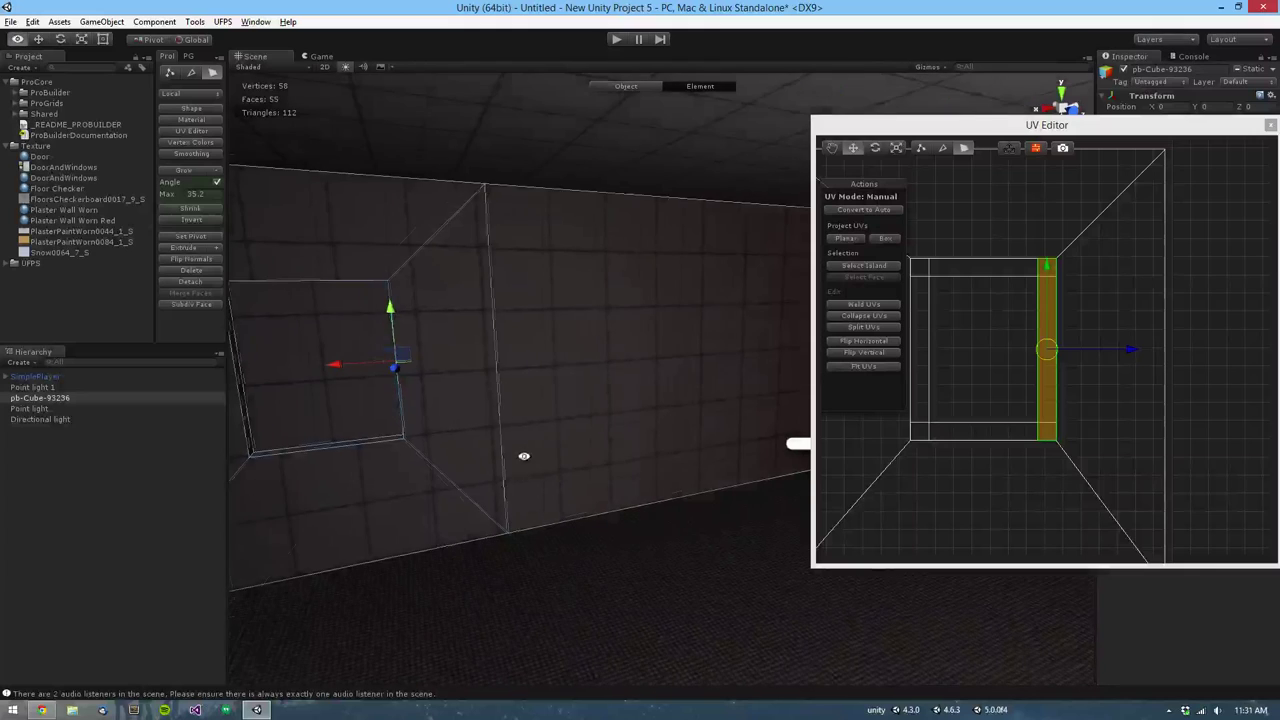
{"action": "left_click", "coordinate": [491, 402]}
{"action": "left_click", "coordinate": [530, 390], "text": "ctrl"}
{"action": "left_click_drag", "start_coordinate": [532, 392], "coordinate": [609, 382], "text": "alt"}
{"action": "right_click_drag", "start_coordinate": [1132, 376], "coordinate": [1015, 440], "text": "alt"}
{"action": "left_click_drag", "start_coordinate": [1074, 434], "coordinate": [1112, 434], "text": "alt"}
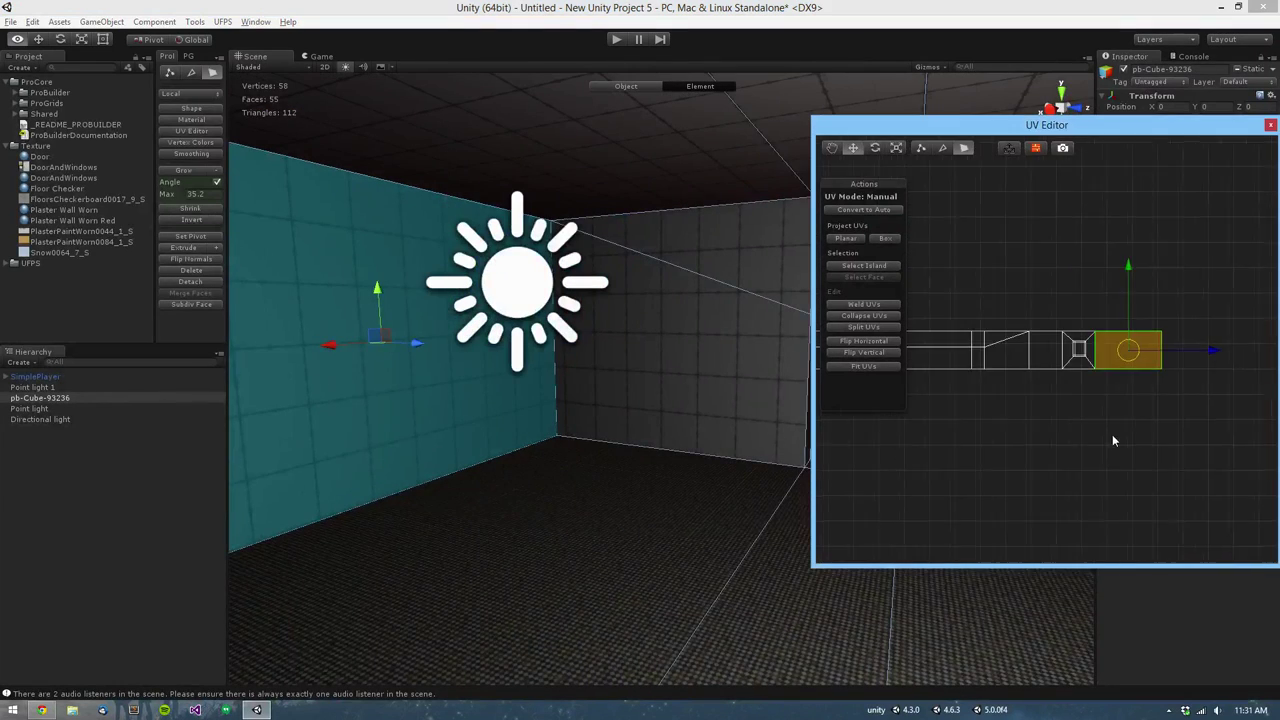
Step: Check the two end faces of the wall UV island where the walls meet, and select the entire island
{"action": "right_click_drag", "start_coordinate": [1112, 434], "coordinate": [1068, 446], "text": "alt"}
{"action": "left_click_drag", "start_coordinate": [1068, 446], "coordinate": [1153, 432], "text": "alt"}
{"action": "left_click", "coordinate": [625, 346]}
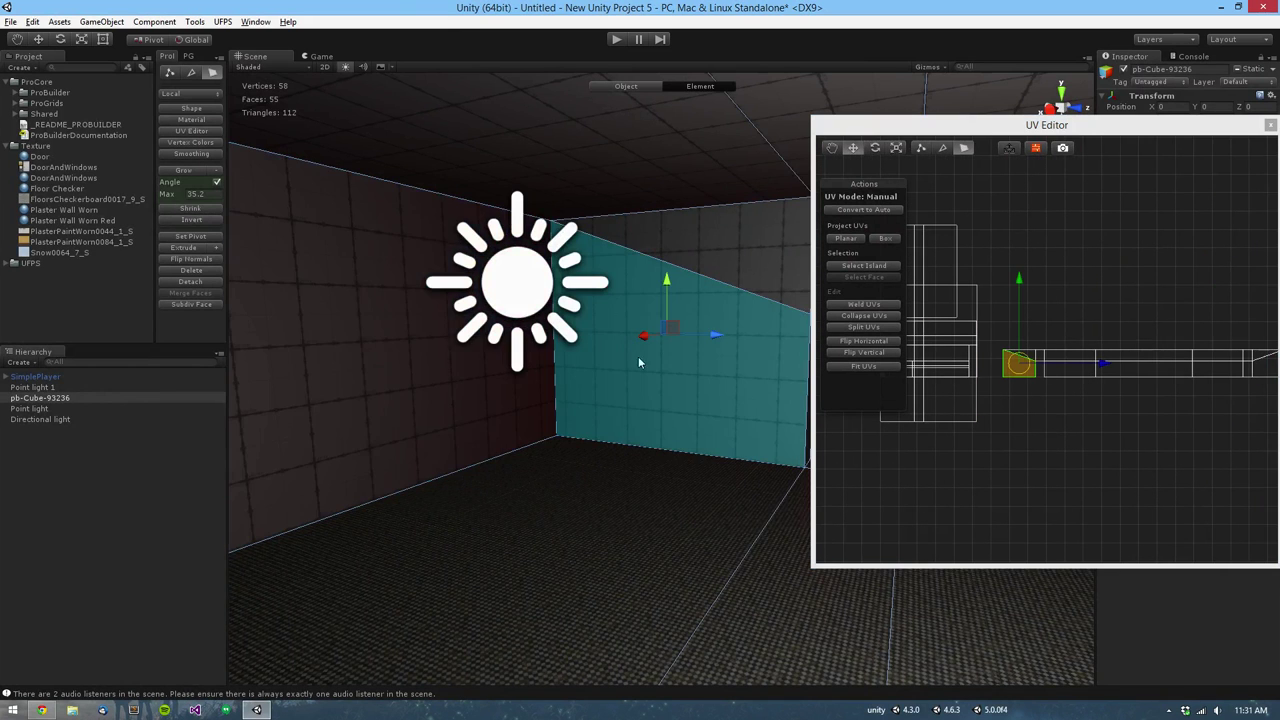
{"action": "left_click_drag", "start_coordinate": [638, 356], "coordinate": [551, 390], "text": "alt"}
{"action": "left_click", "coordinate": [455, 393]}
{"action": "scroll", "coordinate": [1186, 426], "scroll_direction": "down", "scroll_amount": 4}
{"action": "middle_click_drag", "start_coordinate": [1187, 427], "coordinate": [1142, 444]}
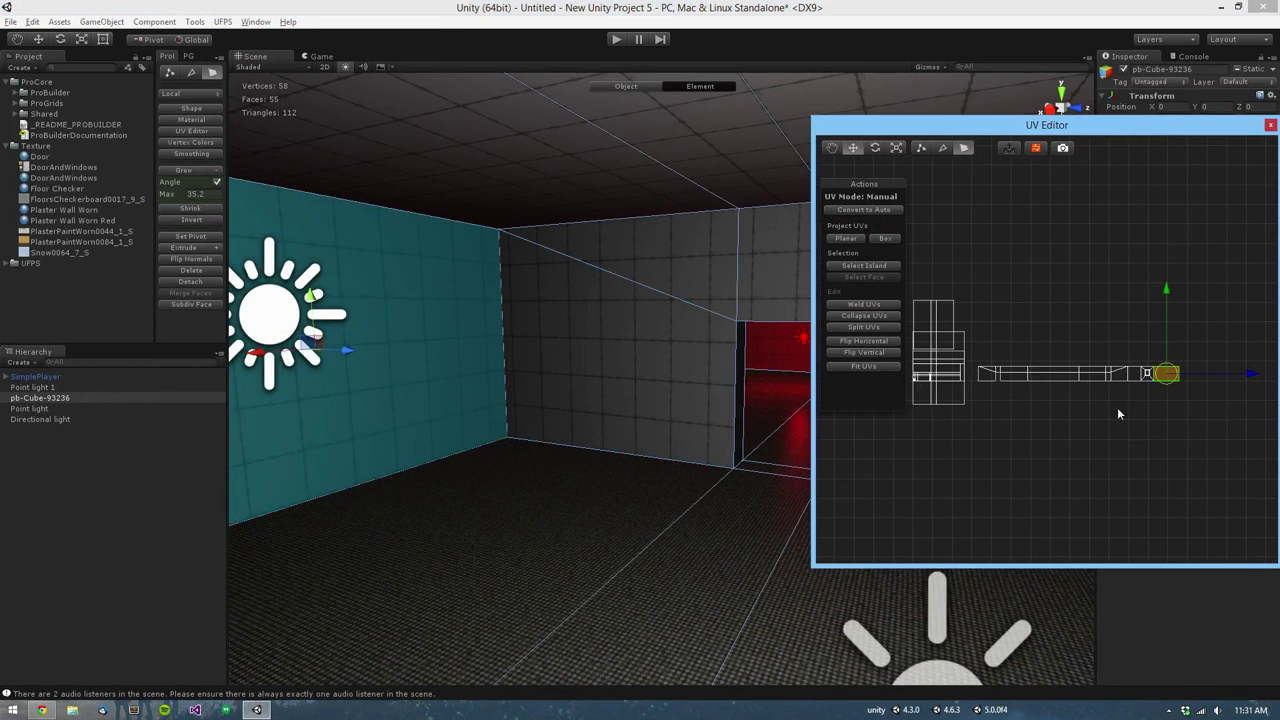
{"action": "left_click_drag", "start_coordinate": [1214, 429], "coordinate": [1215, 430]}
{"action": "scroll", "coordinate": [612, 440], "scroll_direction": "down", "scroll_amount": 4}
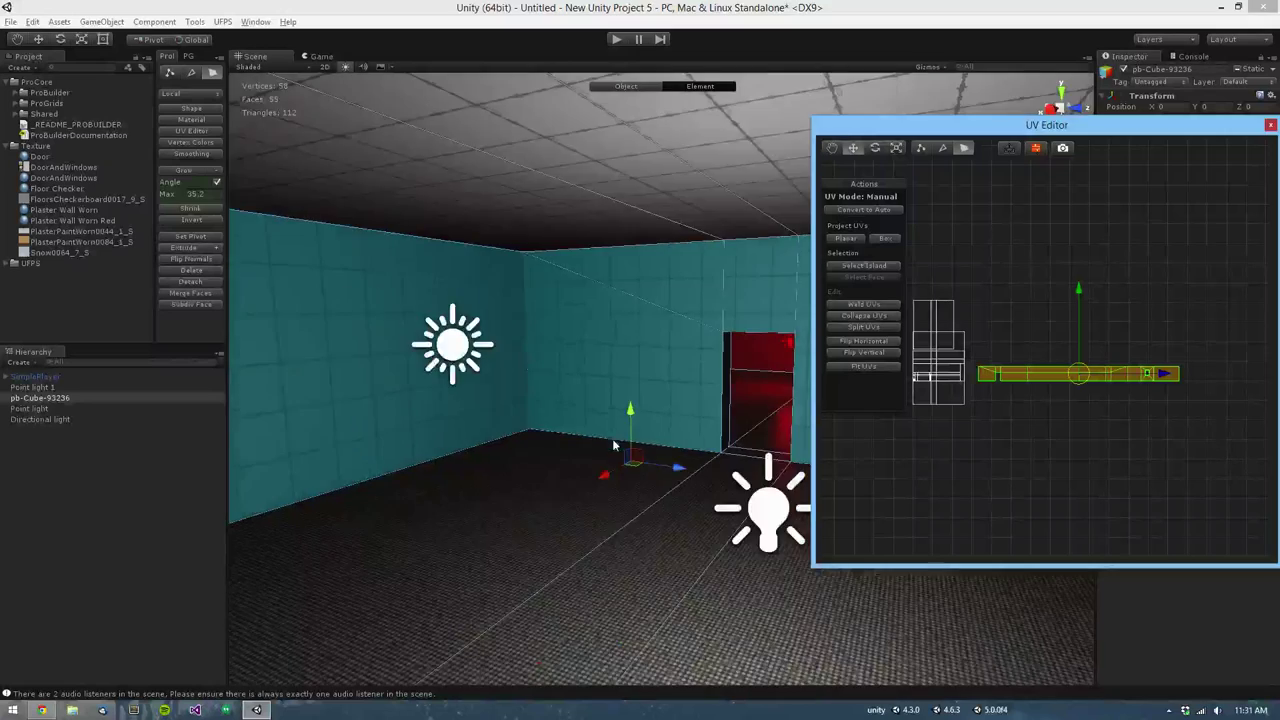
Step: Examine the selected wall faces from outside the level and the island's full layout in the UV Editor
{"action": "left_click_drag", "start_coordinate": [614, 442], "coordinate": [1040, 490], "text": "alt"}
{"action": "scroll", "coordinate": [685, 456], "scroll_direction": "down", "scroll_amount": 6}
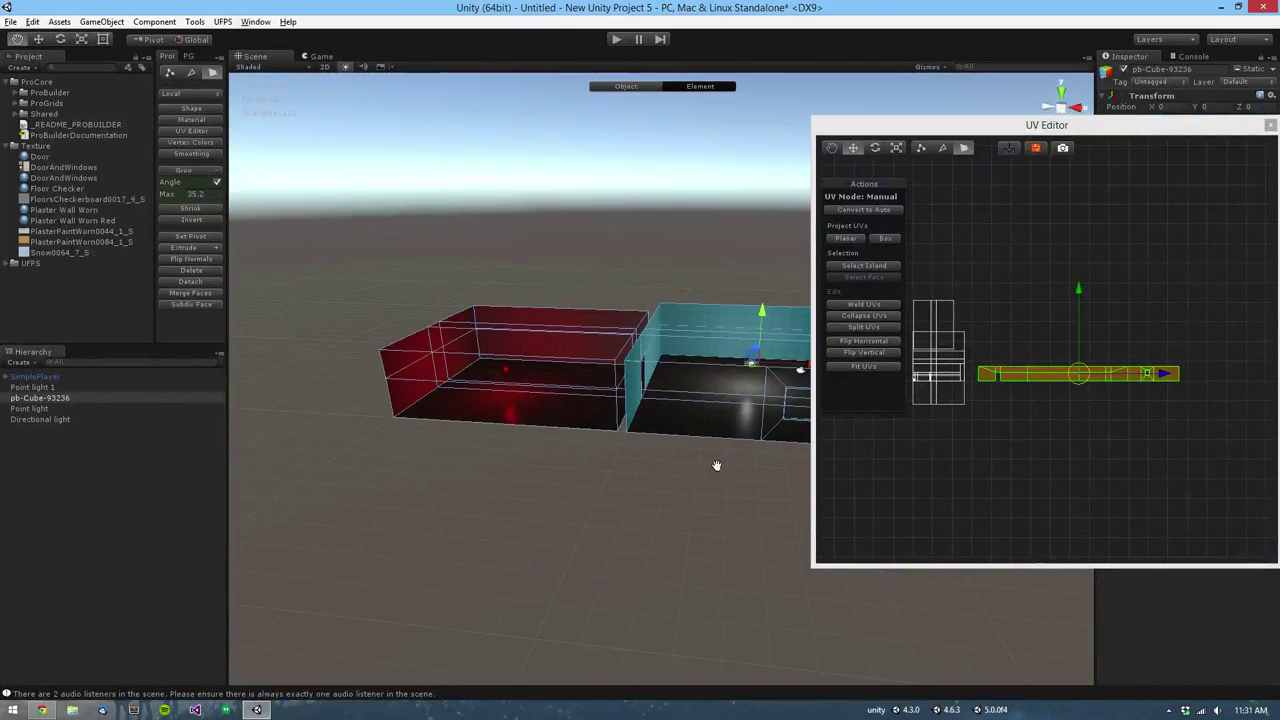
{"action": "middle_click_drag", "start_coordinate": [717, 466], "coordinate": [610, 480]}
{"action": "scroll", "coordinate": [666, 511], "scroll_direction": "up", "scroll_amount": 4}
{"action": "left_click_drag", "start_coordinate": [666, 511], "coordinate": [538, 523], "text": "alt"}
{"action": "scroll", "coordinate": [634, 471], "scroll_direction": "up", "scroll_amount": 3}
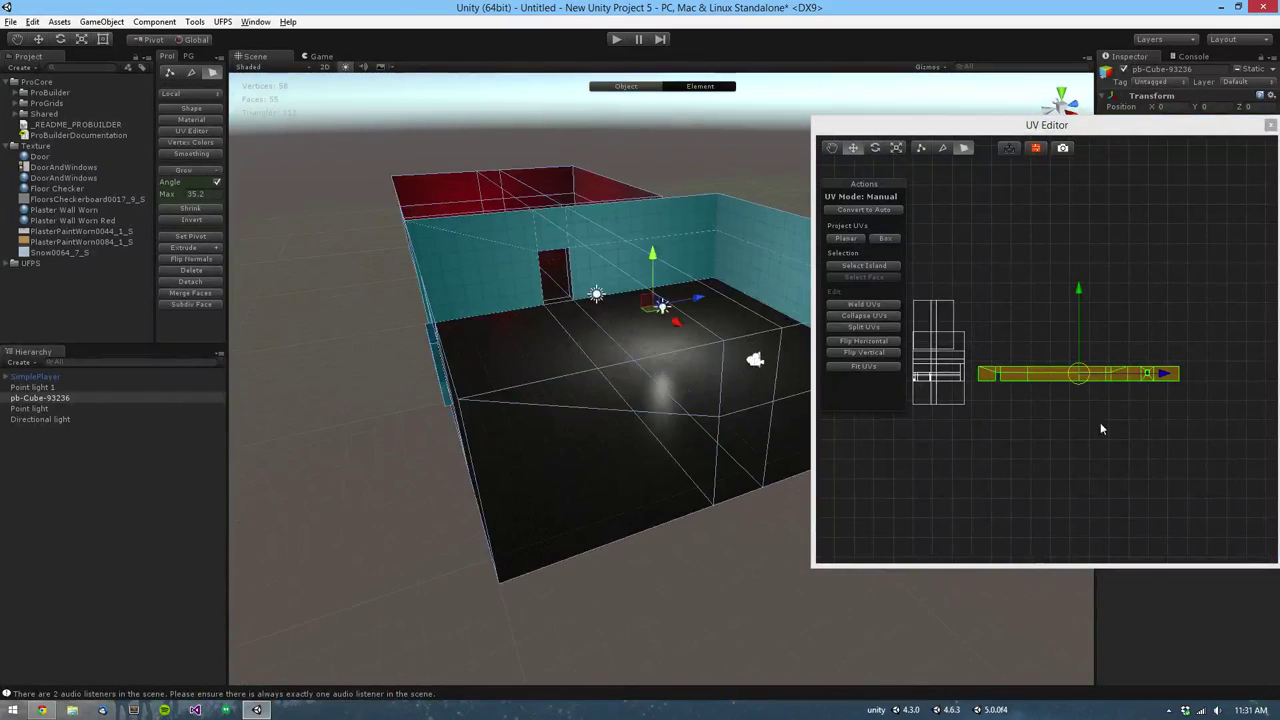
{"action": "scroll", "coordinate": [1056, 399], "scroll_direction": "up", "scroll_amount": 3}
{"action": "middle_click_drag", "start_coordinate": [1068, 398], "coordinate": [1126, 428]}
{"action": "scroll", "coordinate": [1127, 430], "scroll_direction": "up", "scroll_amount": 3}
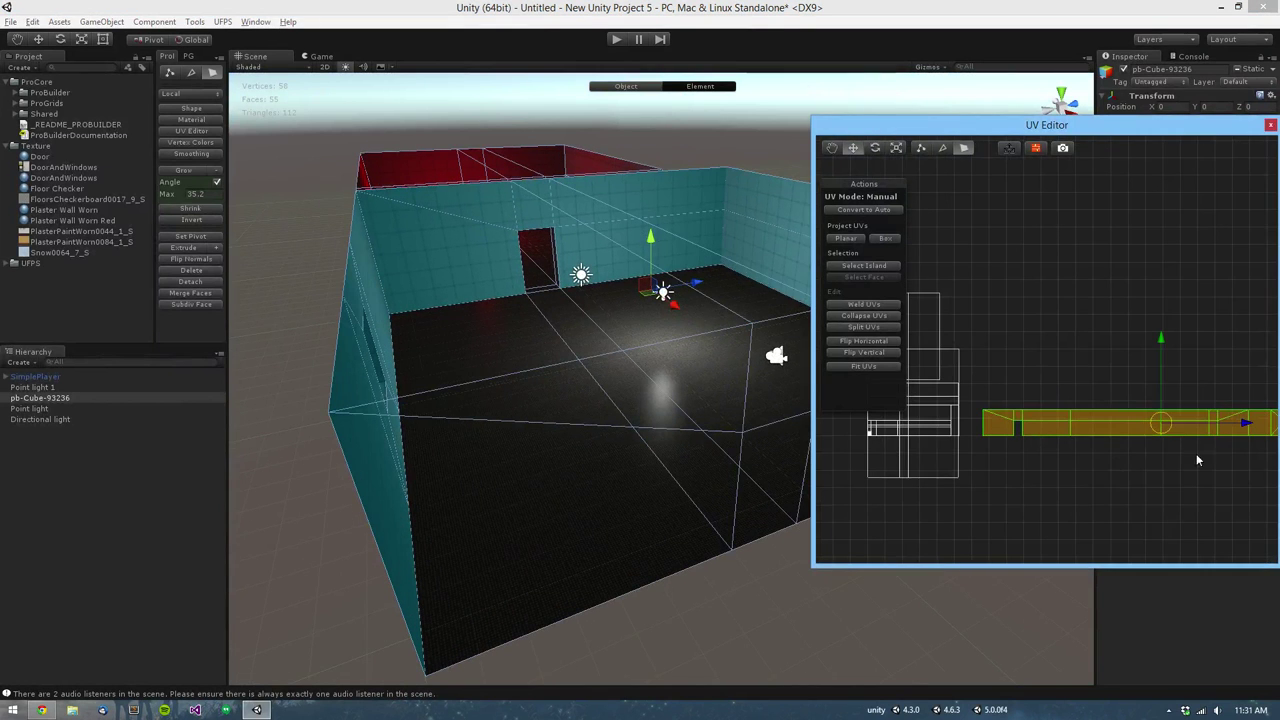
{"action": "left_click_drag", "start_coordinate": [1127, 472], "coordinate": [994, 447], "text": "super"}
{"action": "right_click_drag", "start_coordinate": [994, 447], "coordinate": [1138, 474], "text": "super"}
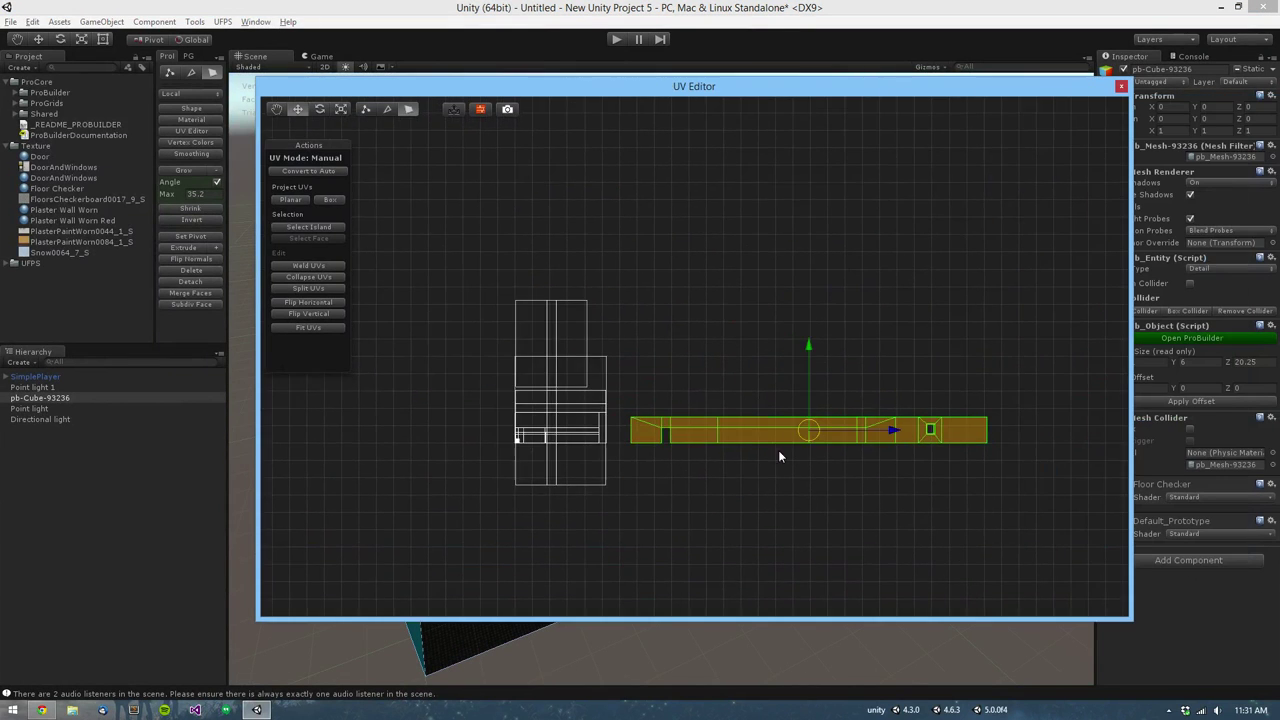
Step: Move the whole wall UV island over the texture square and frame it in the UV Editor
{"action": "scroll", "coordinate": [777, 451], "scroll_direction": "up", "scroll_amount": 3}
{"action": "left_click_drag", "start_coordinate": [874, 480], "coordinate": [381, 507]}
{"action": "key", "text": "f"}
{"action": "scroll", "coordinate": [520, 515], "scroll_direction": "up", "scroll_amount": 4}
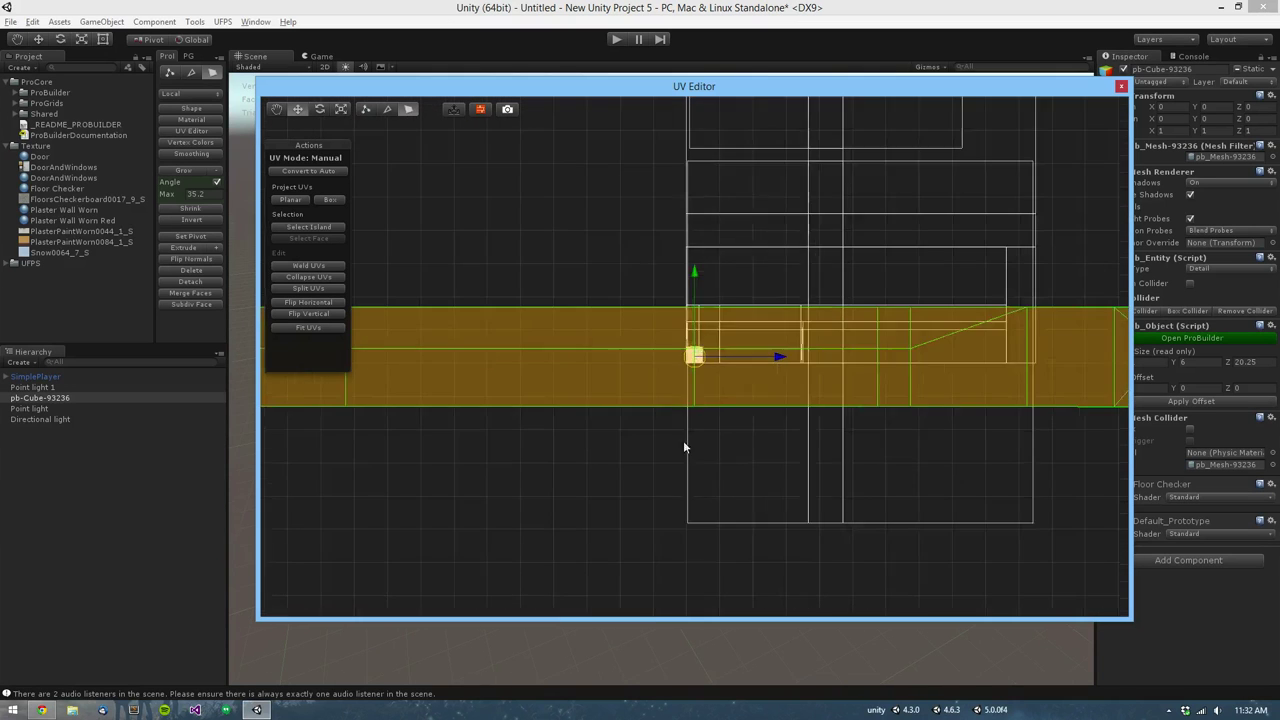
Step: Reselect the whole wall UV island, move it clear below the other UVs, and uncover the scene view
{"action": "scroll", "coordinate": [683, 430], "scroll_direction": "up", "scroll_amount": 5}
{"action": "left_click", "coordinate": [655, 357]}
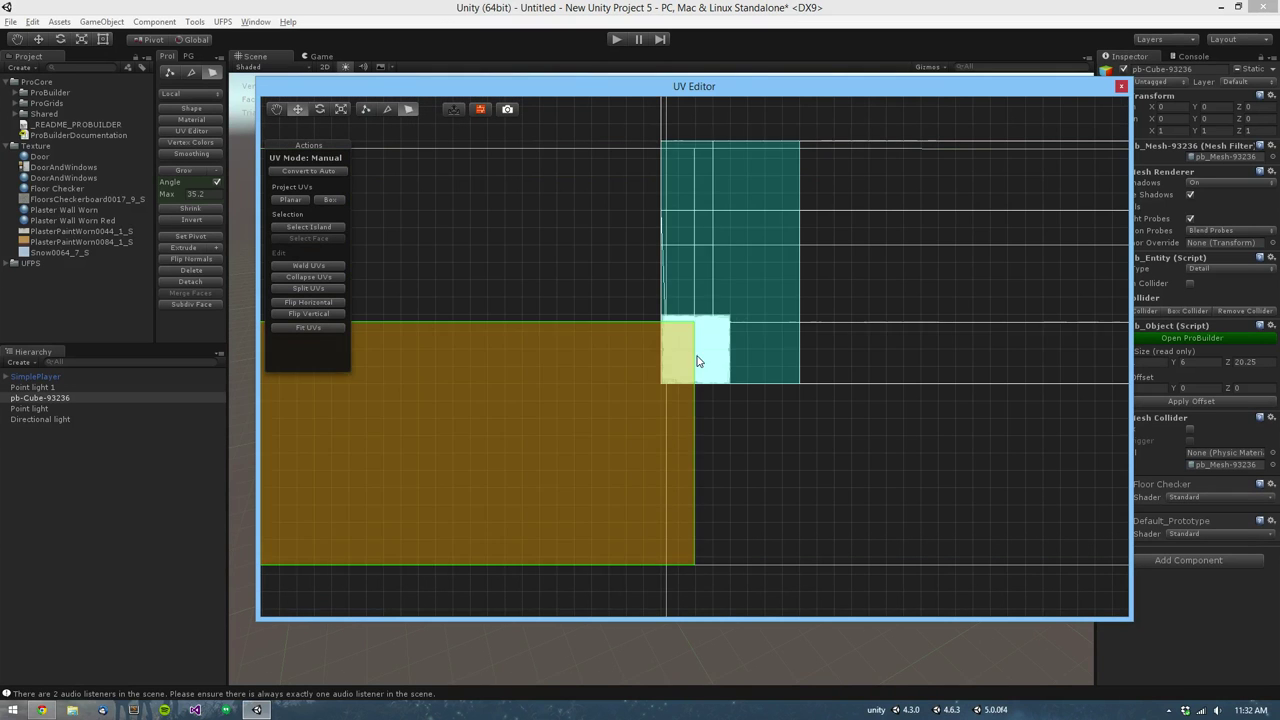
{"action": "scroll", "coordinate": [846, 451], "scroll_direction": "down", "scroll_amount": 6}
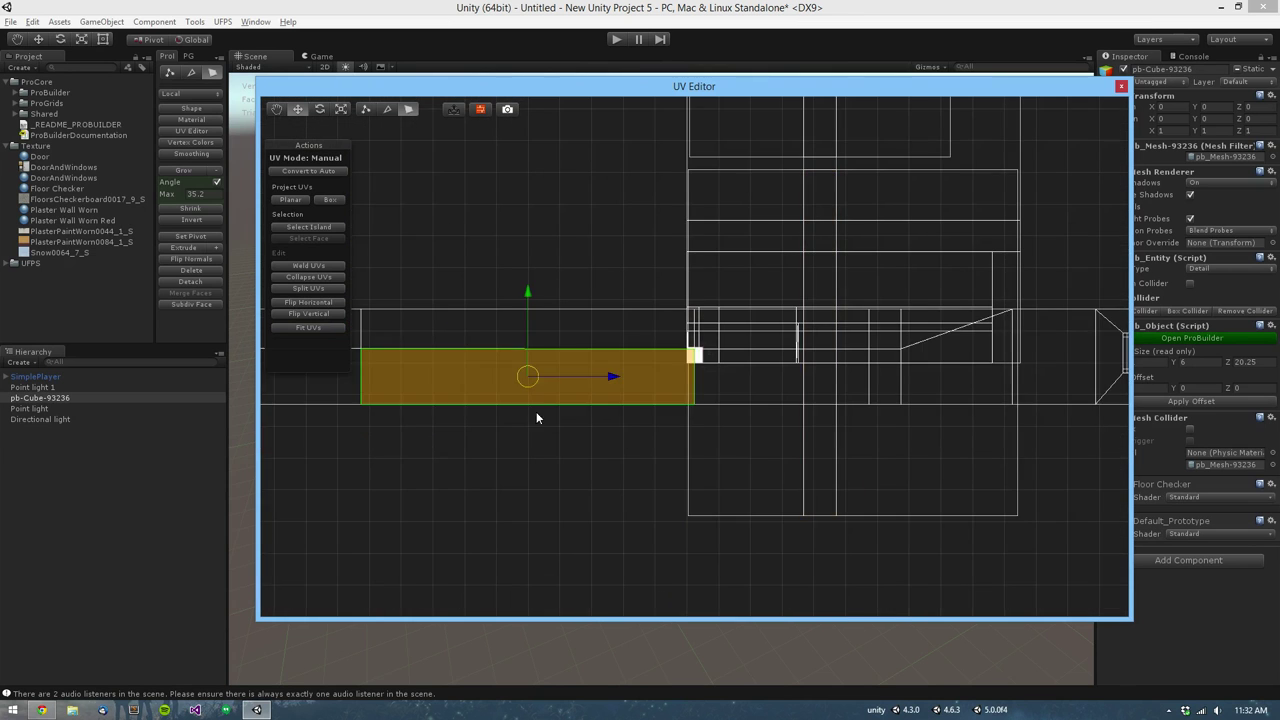
{"action": "double_click", "coordinate": [513, 385]}
{"action": "scroll", "coordinate": [533, 407], "scroll_direction": "down", "scroll_amount": 6}
{"action": "left_click_drag", "start_coordinate": [697, 358], "coordinate": [814, 440]}
{"action": "left_click_drag", "start_coordinate": [573, 284], "coordinate": [1144, 299]}
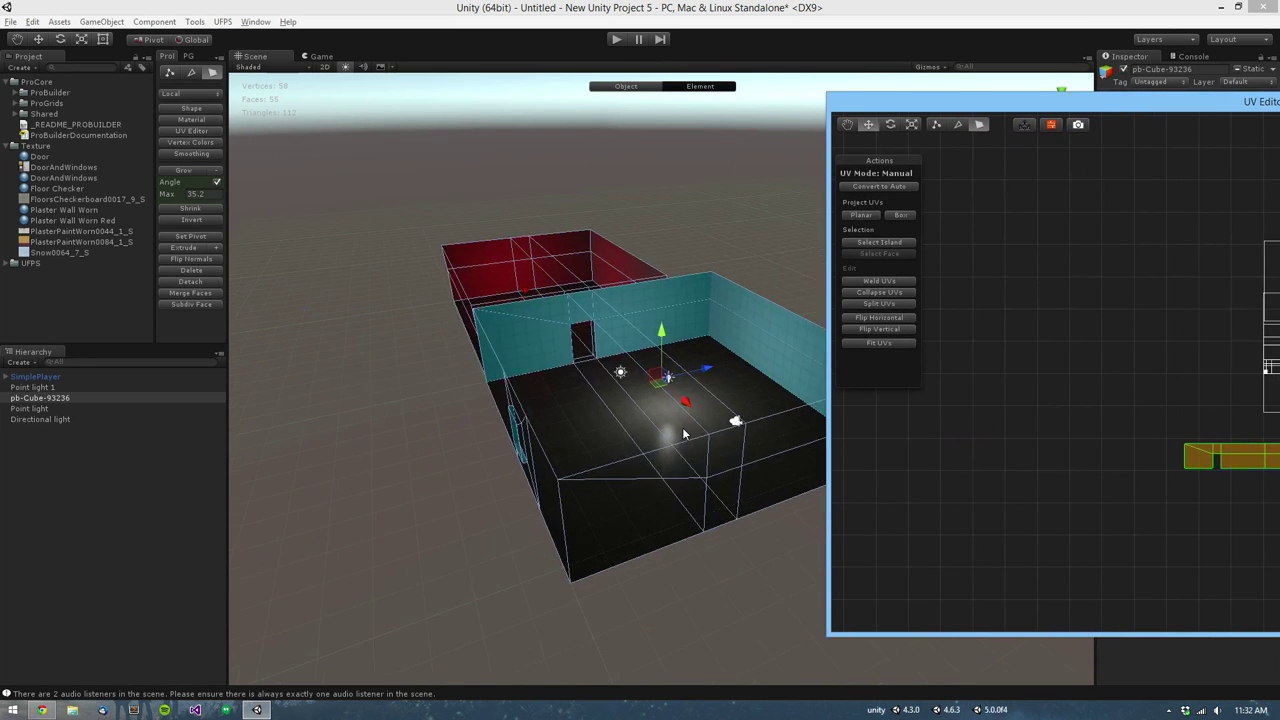
Step: Bring the window wall into view and move the wall UV island up to the level of the texture square
{"action": "scroll", "coordinate": [684, 434], "scroll_direction": "up", "scroll_amount": 15}
{"action": "left_click_drag", "start_coordinate": [717, 440], "coordinate": [531, 371], "text": "alt"}
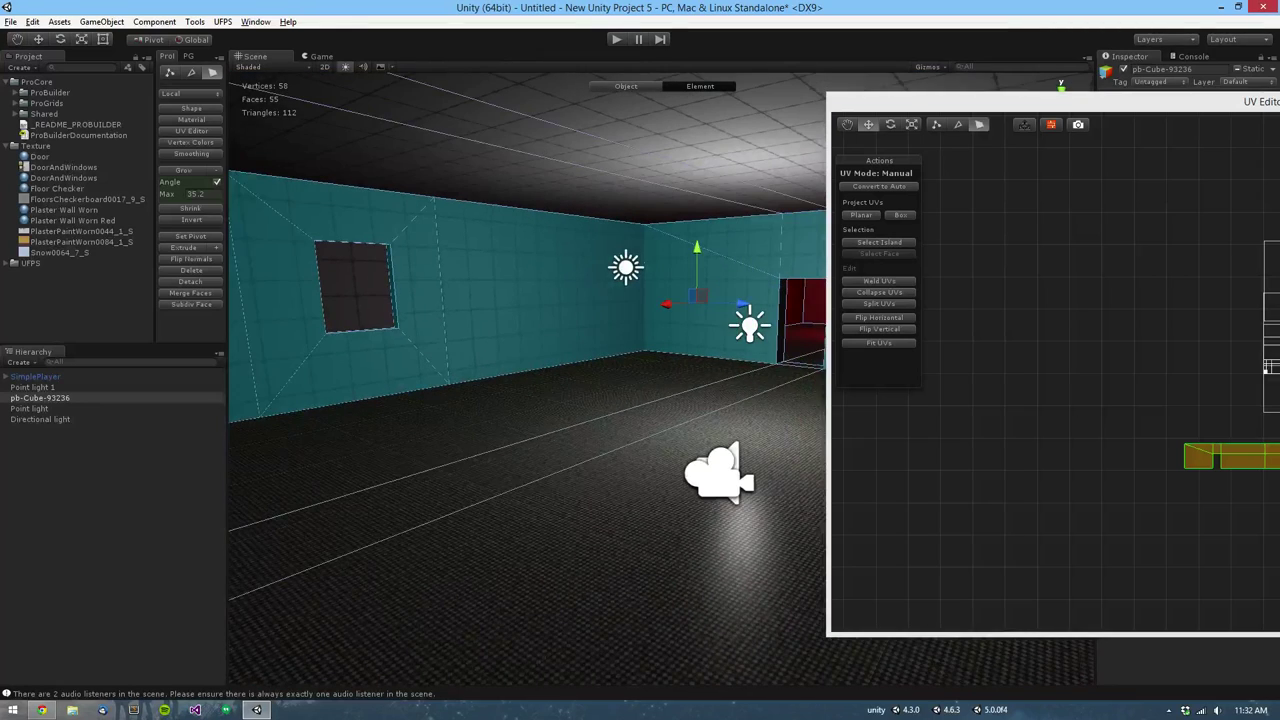
{"action": "left_click_drag", "start_coordinate": [1279, 463], "coordinate": [1227, 369]}
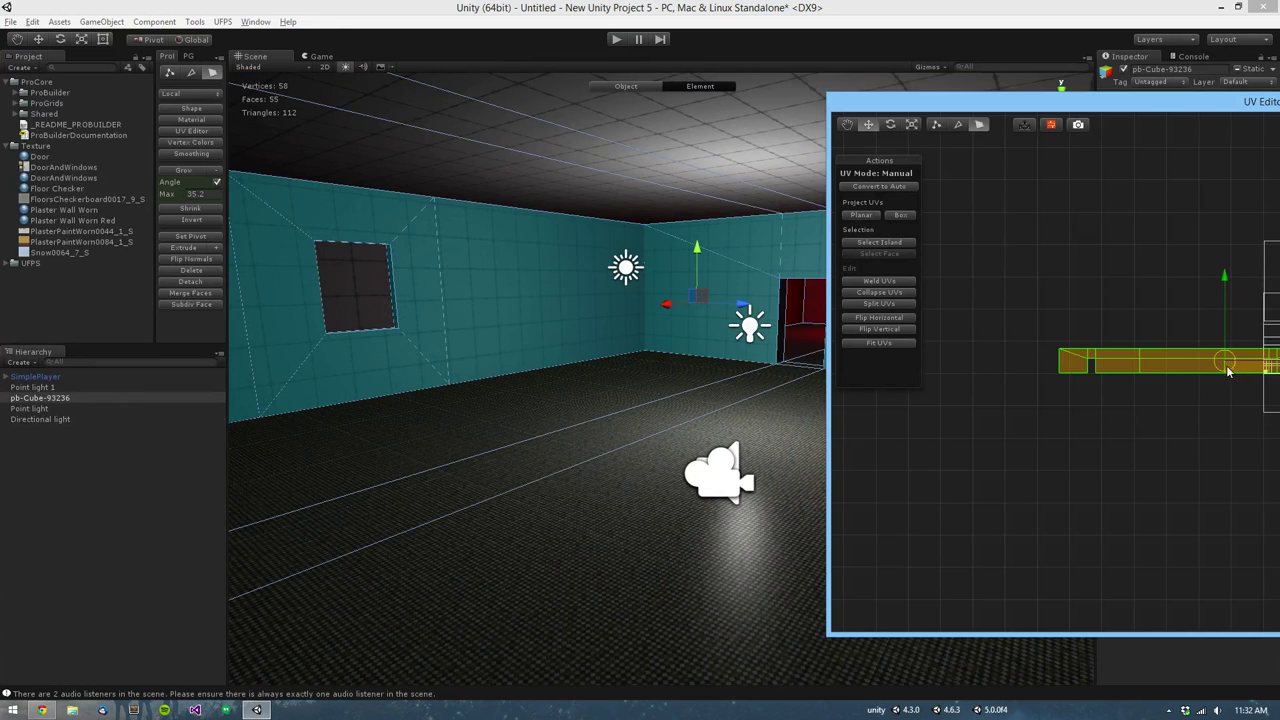
Step: Place the UV pivot on a lower face corner of the wall island and align the island with the texture square's bottom edge
{"action": "scroll", "coordinate": [1226, 373], "scroll_direction": "up", "scroll_amount": 10}
{"action": "left_click_drag", "start_coordinate": [1031, 400], "coordinate": [1260, 400], "text": "alt"}
{"action": "scroll", "coordinate": [1054, 362], "scroll_direction": "down", "scroll_amount": 3}
{"action": "left_click_drag", "start_coordinate": [1050, 359], "coordinate": [1126, 371], "text": "alt"}
{"action": "right_click_drag", "start_coordinate": [1130, 298], "coordinate": [1146, 376]}
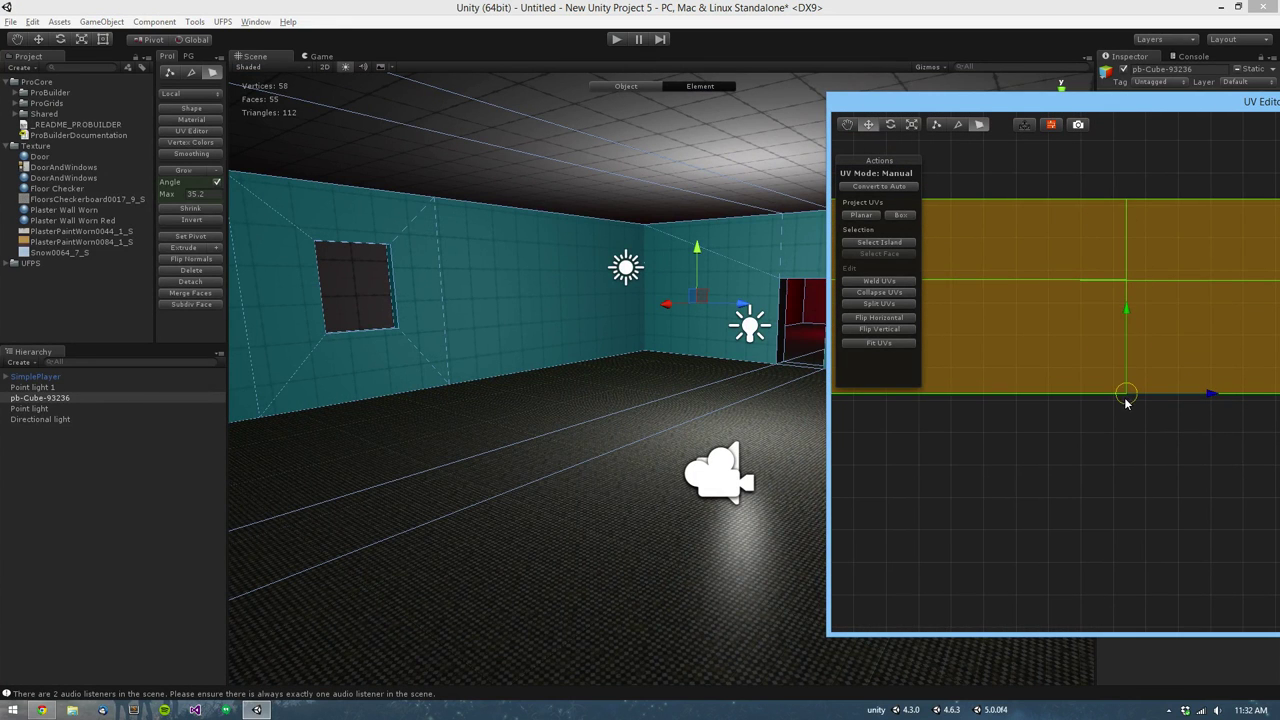
{"action": "left_click_drag", "start_coordinate": [1124, 399], "coordinate": [1279, 401]}
{"action": "scroll", "coordinate": [1279, 380], "scroll_direction": "up", "scroll_amount": 5}
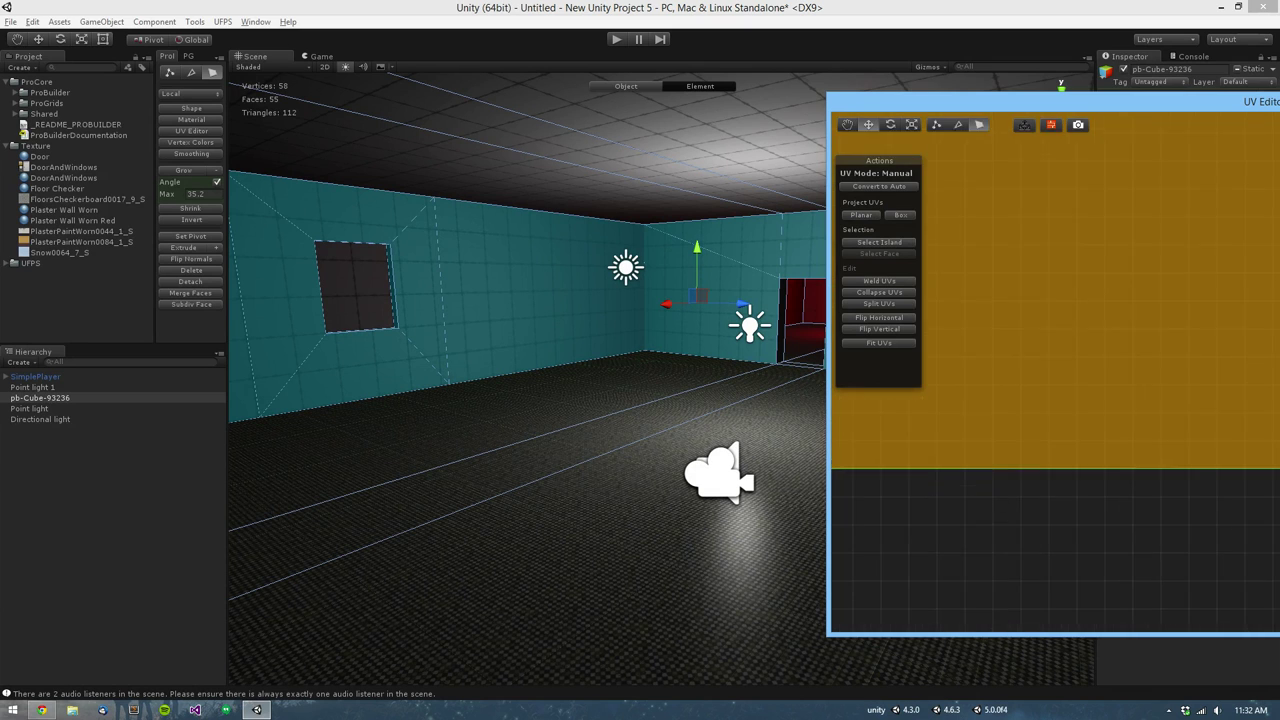
{"action": "left_click_drag", "start_coordinate": [1279, 454], "coordinate": [1271, 454], "text": "alt"}
{"action": "scroll", "coordinate": [1275, 430], "scroll_direction": "up", "scroll_amount": 3}
{"action": "left_click_drag", "start_coordinate": [1279, 500], "coordinate": [1279, 408], "text": "alt"}
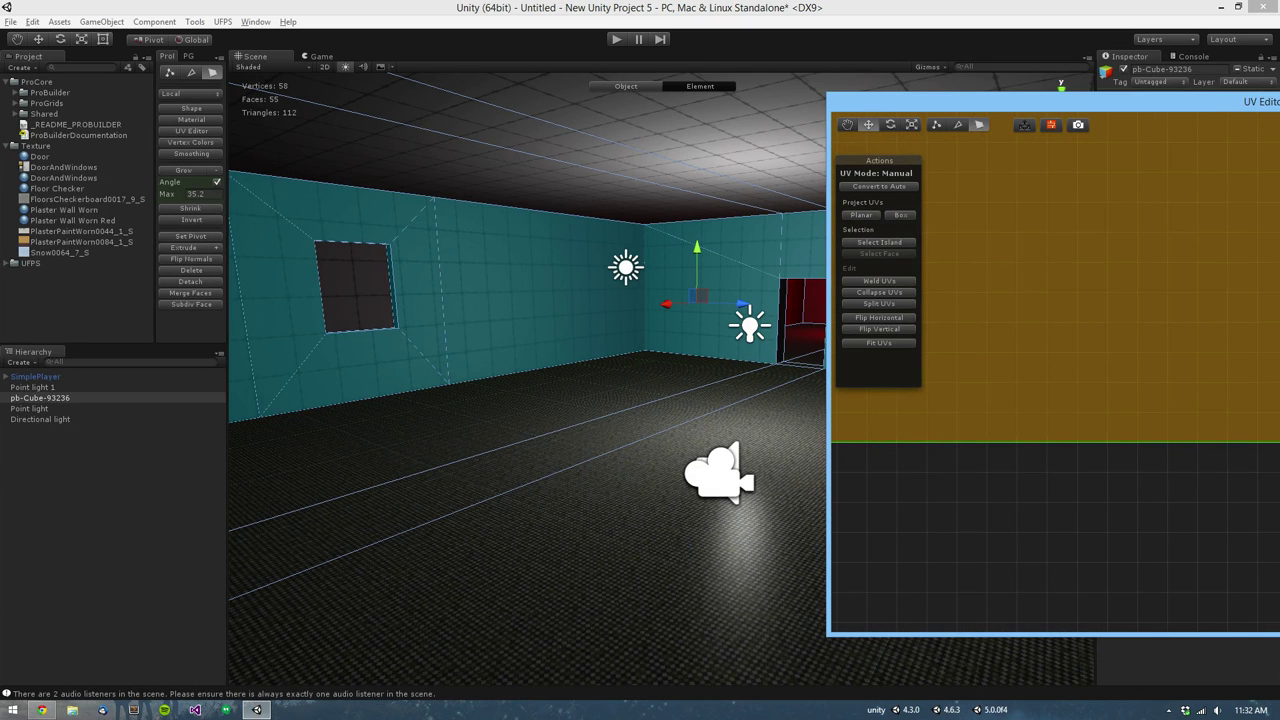
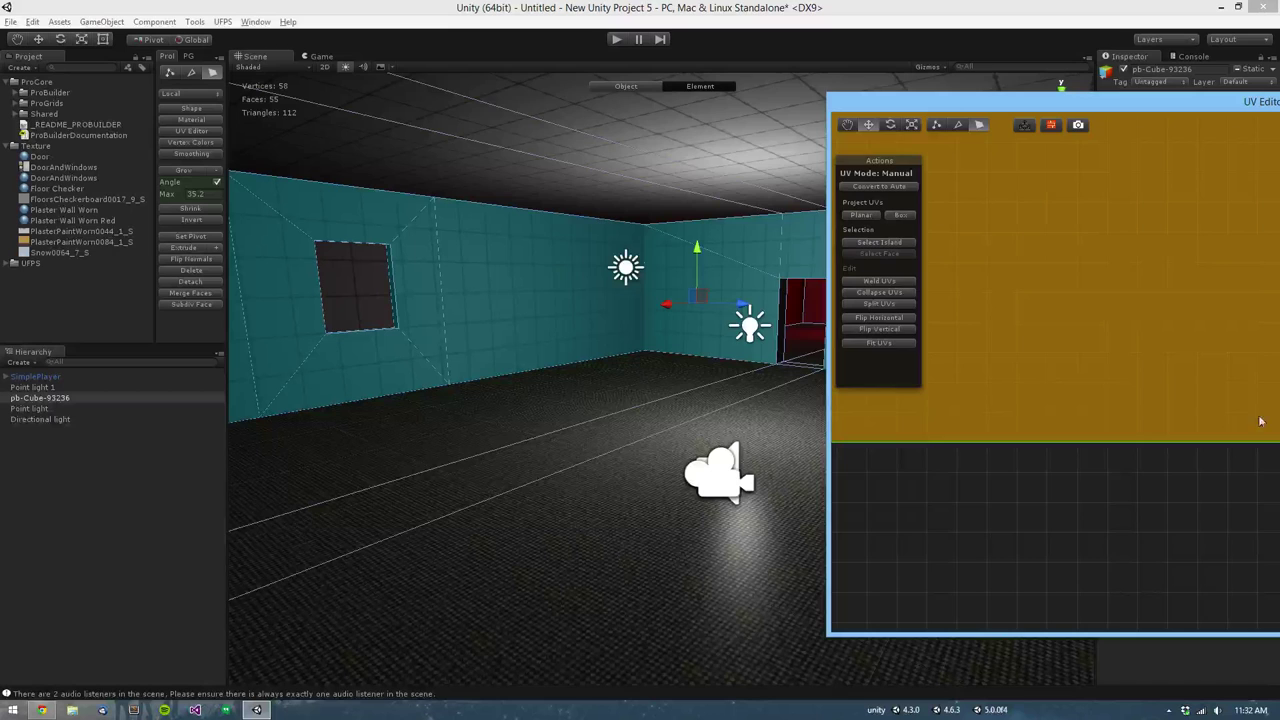
Step: Slide the wall UV island sideways along the texture square's bottom edge, moving the pivot corner away from the square
{"action": "left_click_drag", "start_coordinate": [1200, 102], "coordinate": [856, 103]}
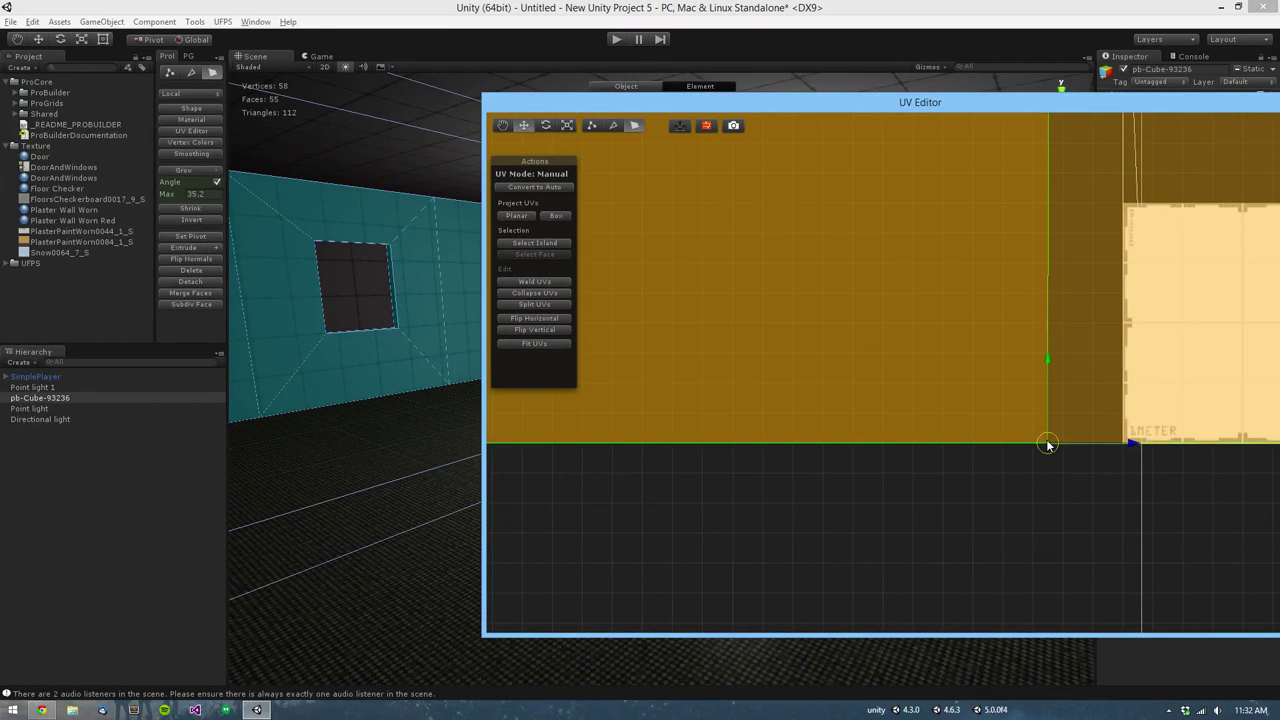
{"action": "left_click_drag", "start_coordinate": [1046, 444], "coordinate": [985, 442]}
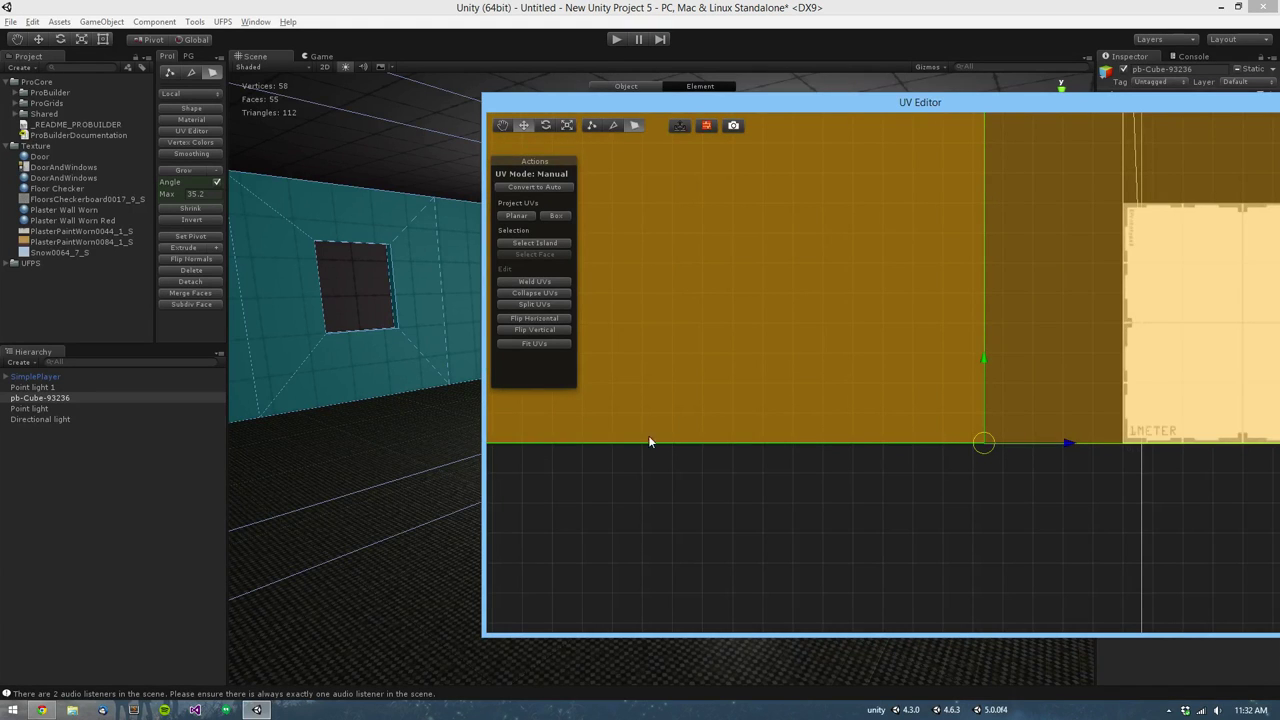
{"action": "scroll", "coordinate": [1135, 440], "scroll_direction": "down", "scroll_amount": 3}
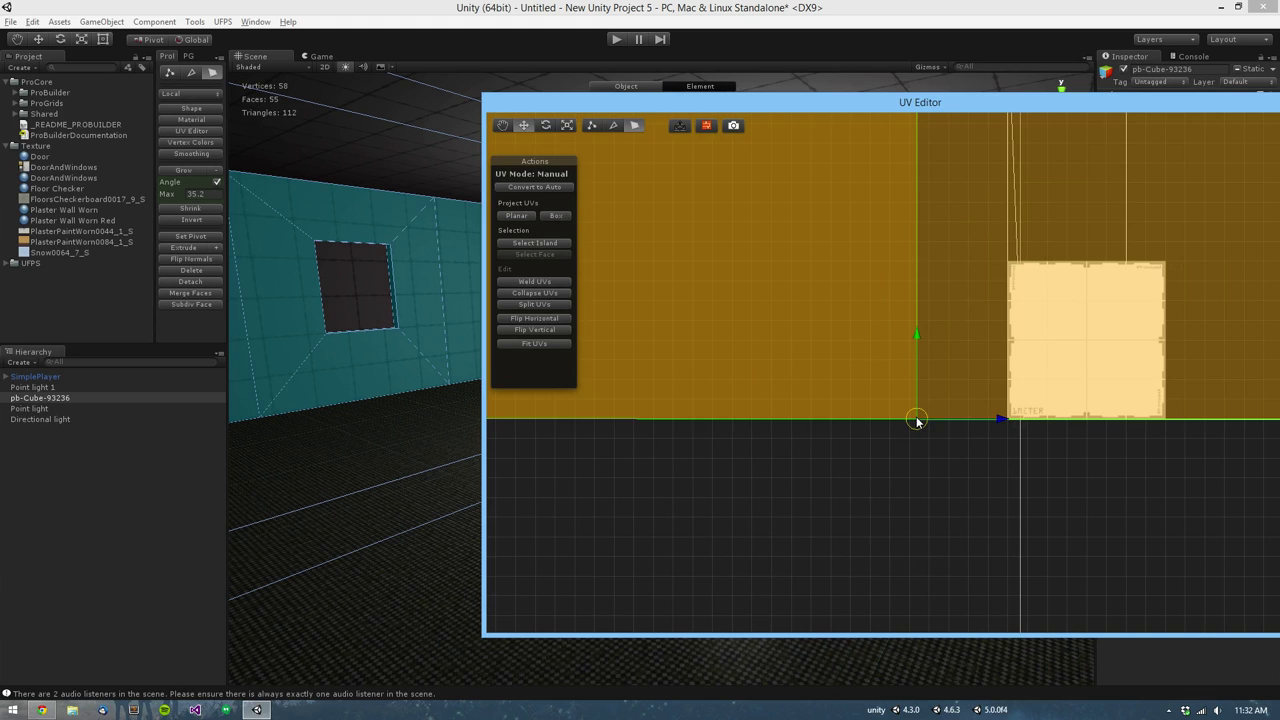
{"action": "left_click_drag", "start_coordinate": [916, 421], "coordinate": [914, 420]}
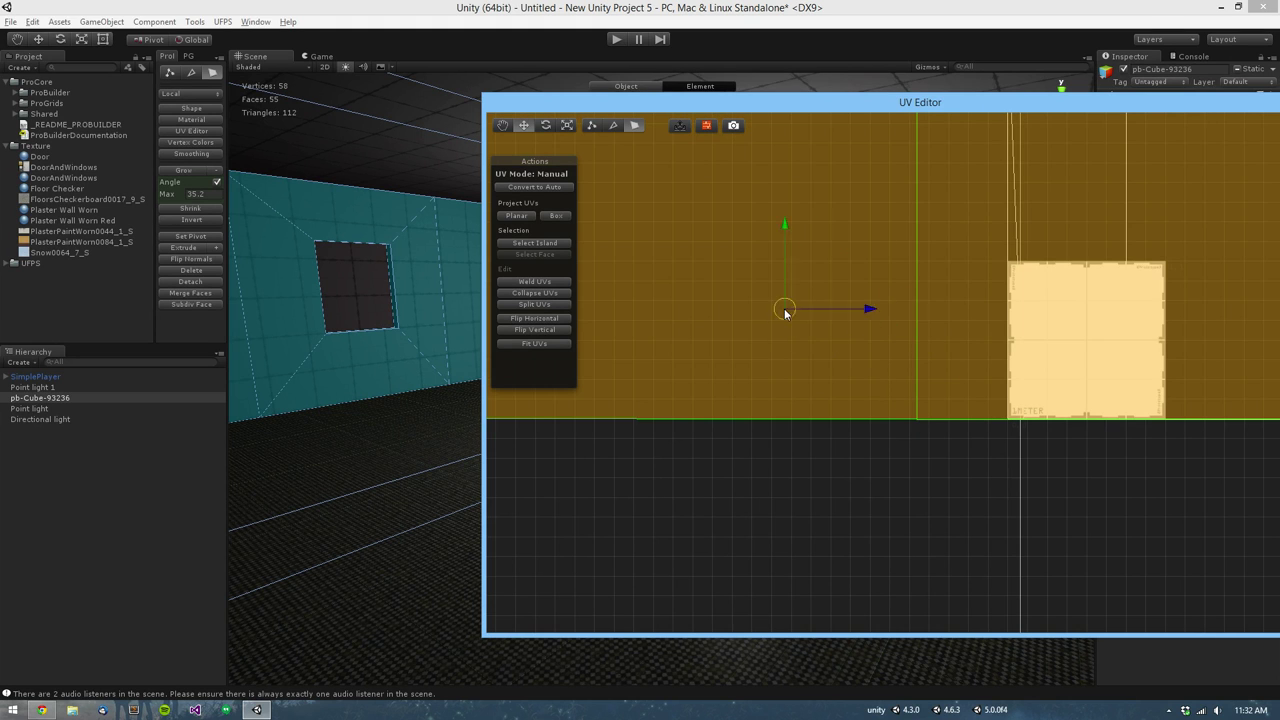
Step: Try the UV pivot at other points, including a texture square corner, and return it to the wall face's lower corner
{"action": "mouse_move", "coordinate": [920, 410]}
{"action": "left_mouse_down"}
{"action": "mouse_move", "coordinate": [846, 288]}
{"action": "mouse_move", "coordinate": [865, 305]}
{"action": "left_mouse_up"}
{"action": "left_click_drag", "start_coordinate": [918, 425], "coordinate": [922, 440]}
{"action": "right_click_drag", "start_coordinate": [917, 423], "coordinate": [1009, 261]}
{"action": "right_click_drag", "start_coordinate": [1006, 420], "coordinate": [918, 420]}
{"action": "scroll", "coordinate": [859, 424], "scroll_direction": "down", "scroll_amount": 6}
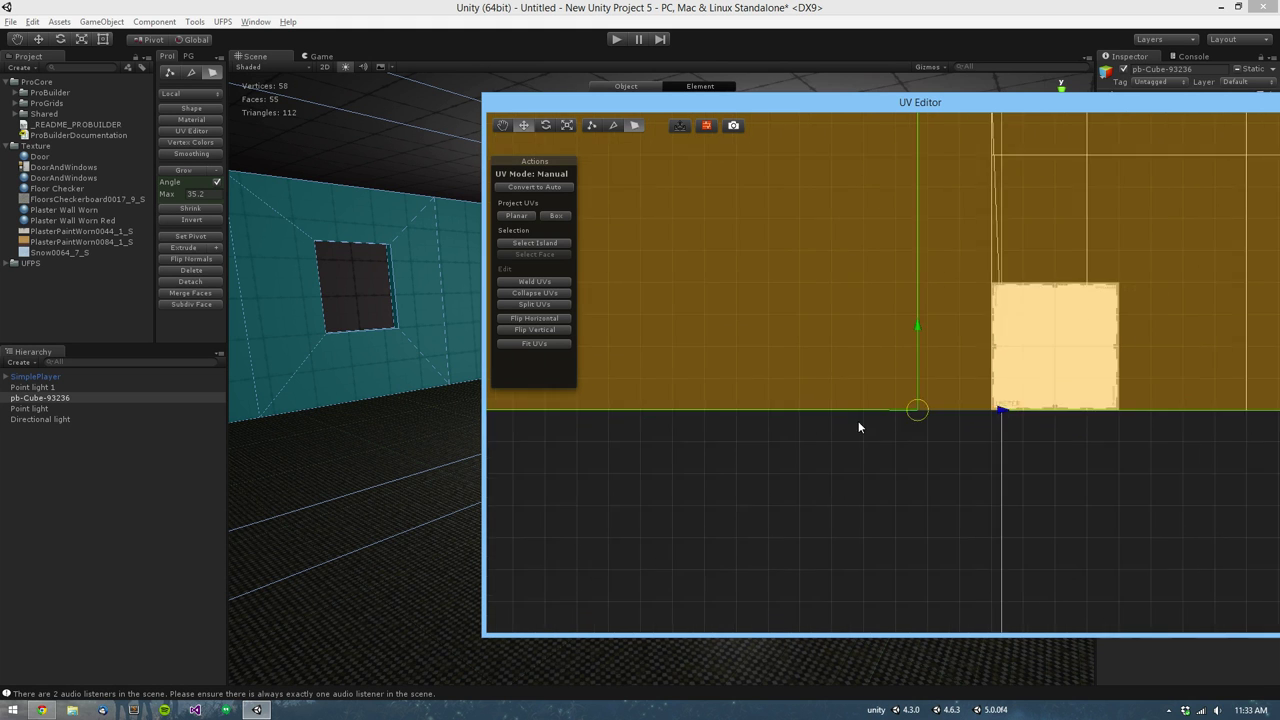
Step: Assign Plaster Wall Worn to the Alt + 3 material palette slot and apply it to the selected wall faces
{"action": "scroll", "coordinate": [1030, 455], "scroll_direction": "down", "scroll_amount": 3}
{"action": "middle_click_drag", "start_coordinate": [910, 450], "coordinate": [1027, 459]}
{"action": "left_click_drag", "start_coordinate": [733, 103], "coordinate": [1279, 103]}
{"action": "left_click_drag", "start_coordinate": [758, 386], "coordinate": [875, 390], "text": "alt"}
{"action": "right_click_drag", "start_coordinate": [874, 390], "coordinate": [588, 333]}
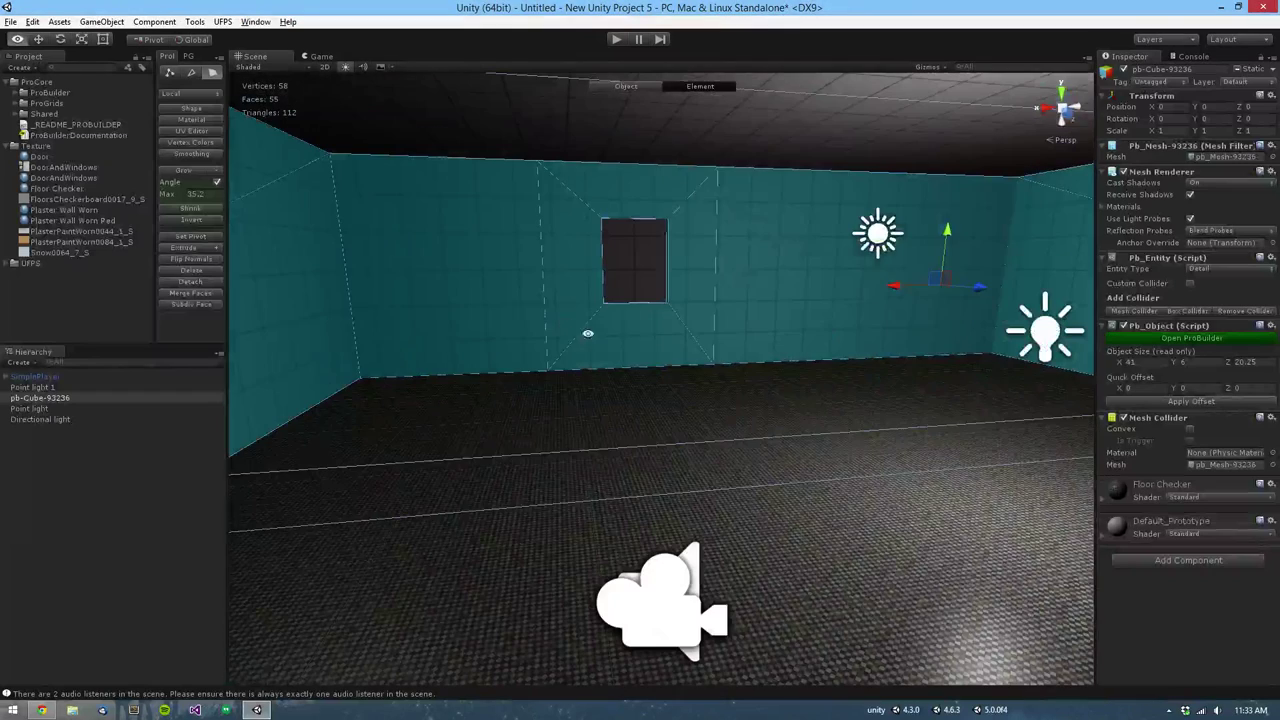
{"action": "left_click", "coordinate": [200, 124]}
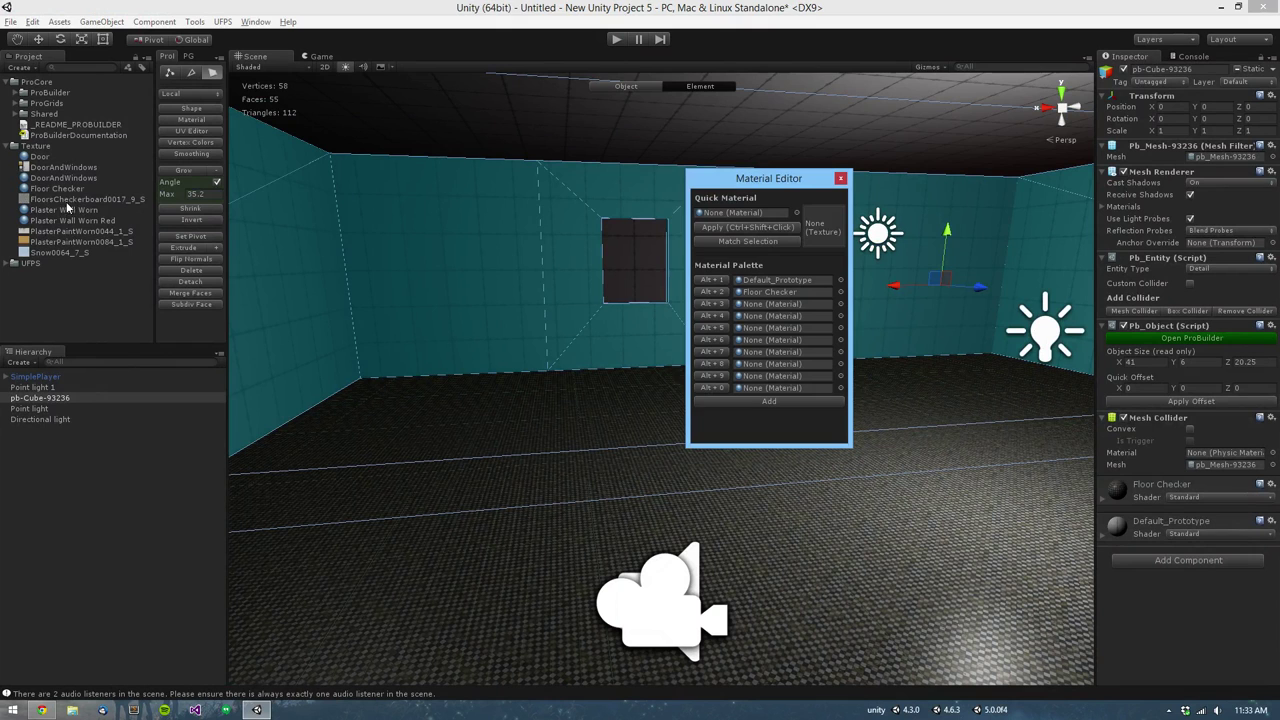
{"action": "left_click_drag", "start_coordinate": [77, 212], "coordinate": [724, 314]}
{"action": "left_click", "coordinate": [714, 306]}
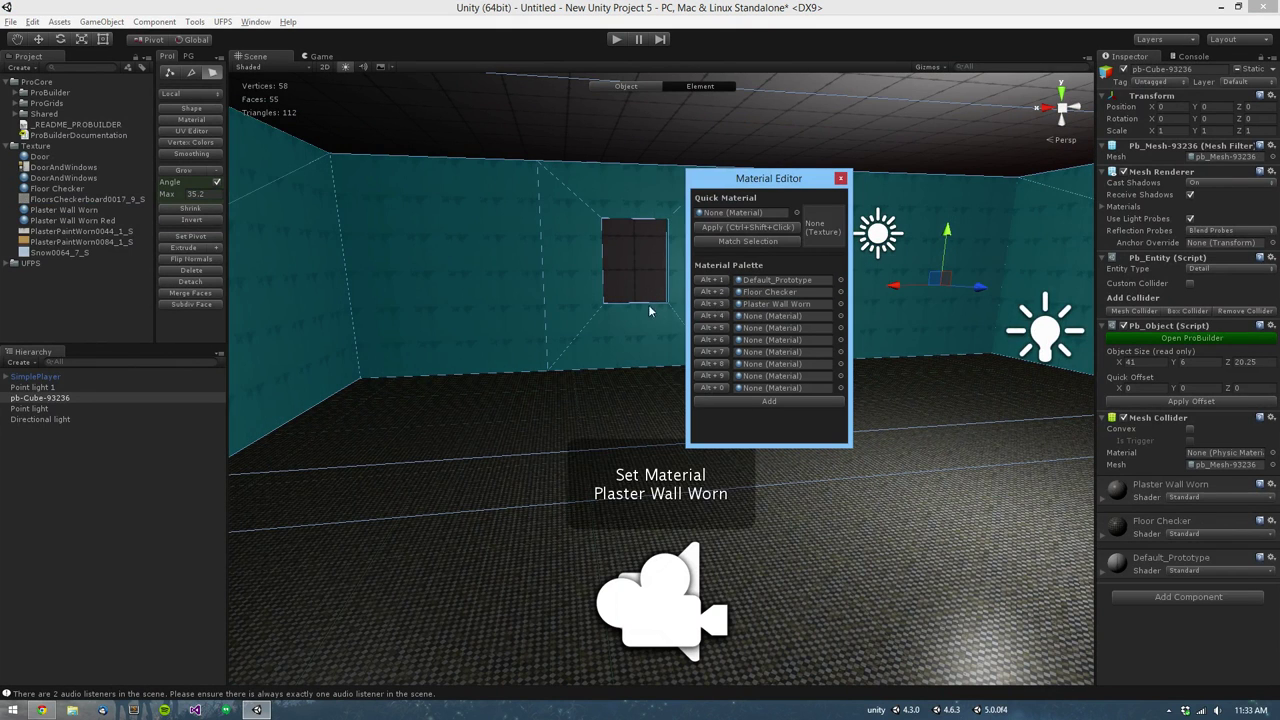
Step: Inspect the plaster on the window wall and open the Plaster Wall Worn material's settings and preview
{"action": "middle_click_drag", "start_coordinate": [596, 300], "coordinate": [563, 314]}
{"action": "scroll", "coordinate": [566, 316], "scroll_direction": "up", "scroll_amount": 3}
{"action": "left_click", "coordinate": [763, 304]}
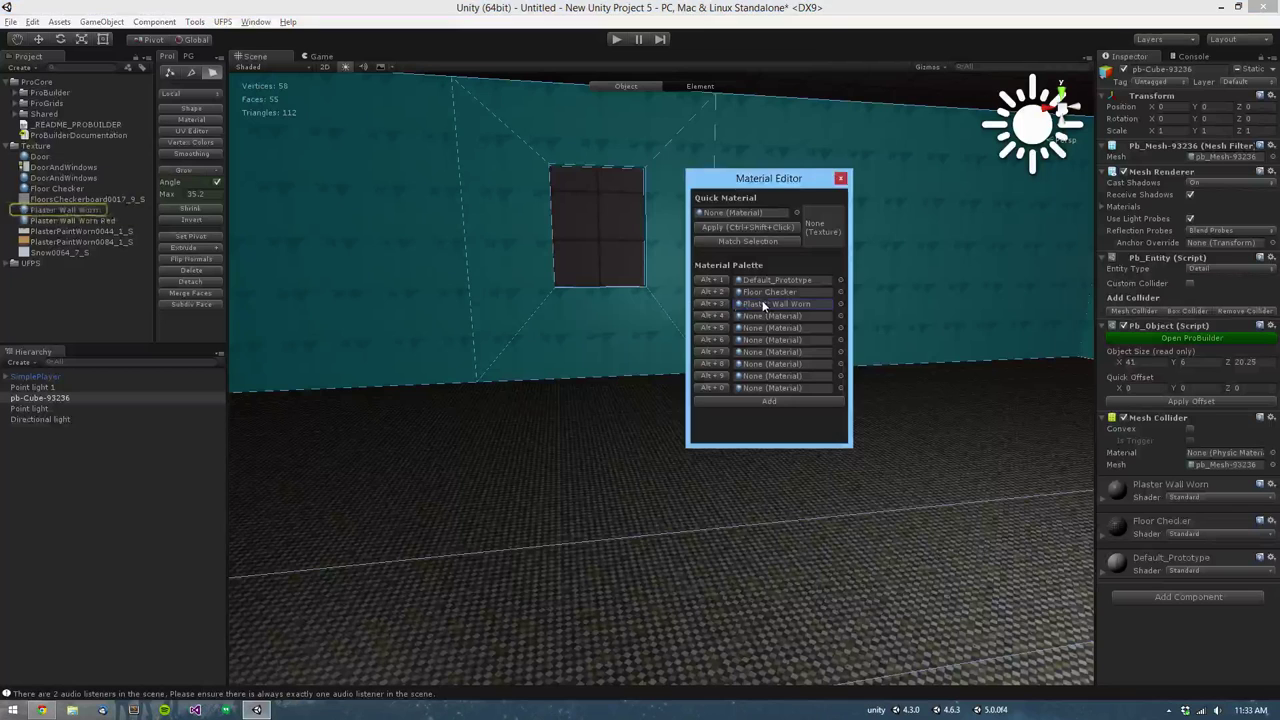
{"action": "left_click", "coordinate": [86, 212]}
{"action": "left_click_drag", "start_coordinate": [1221, 597], "coordinate": [1186, 614]}
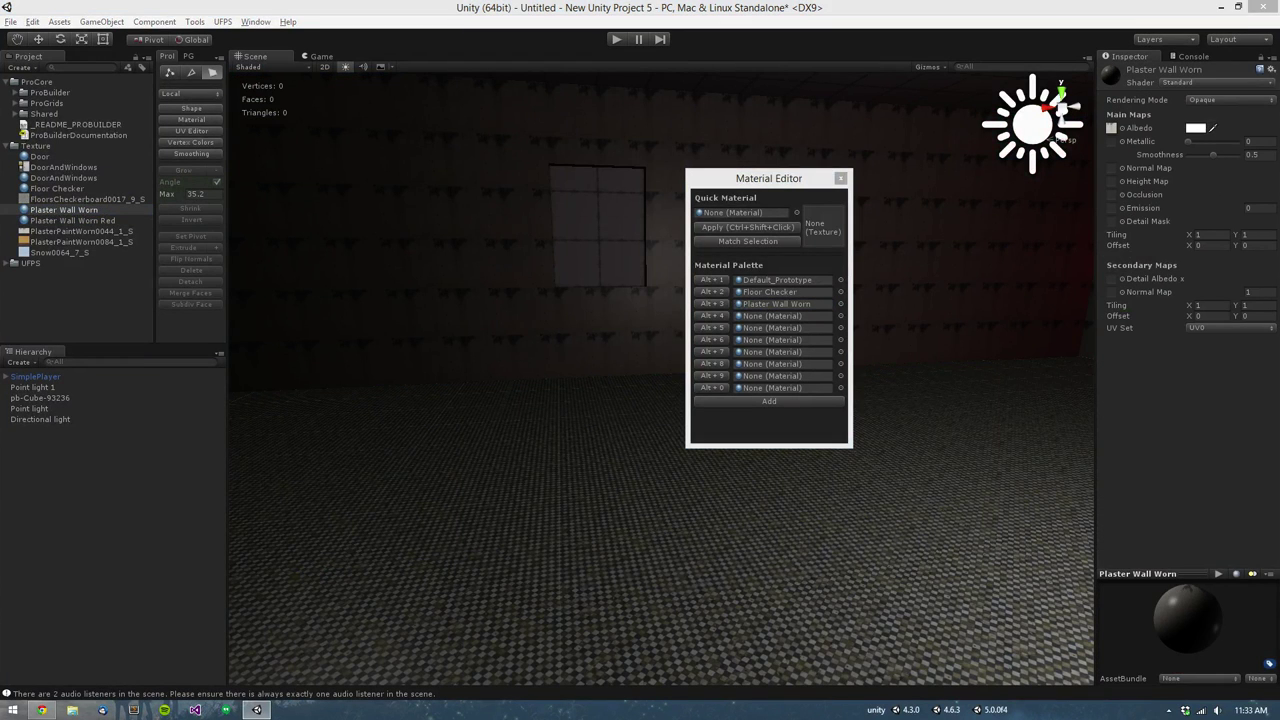
Step: Reselect the wall faces and scale their UV island down until one plaster tile nearly spans the wall height
{"action": "left_click", "coordinate": [405, 300]}
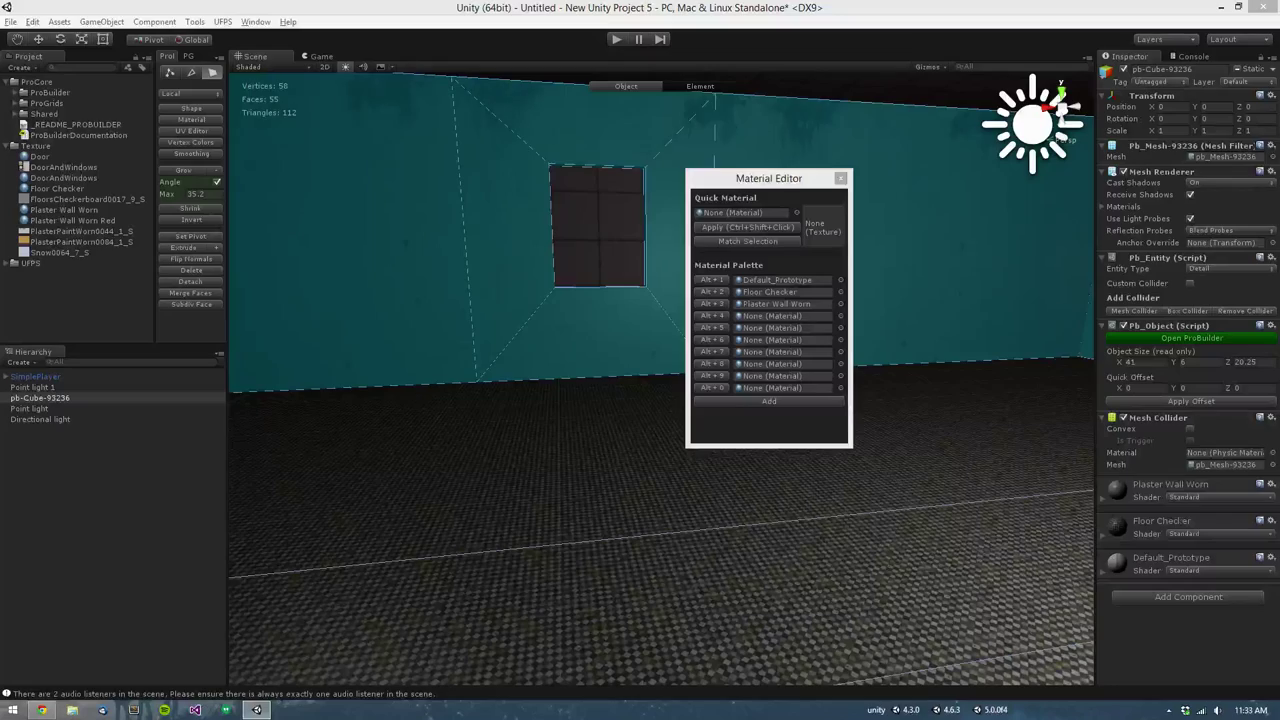
{"action": "key", "text": "super"}
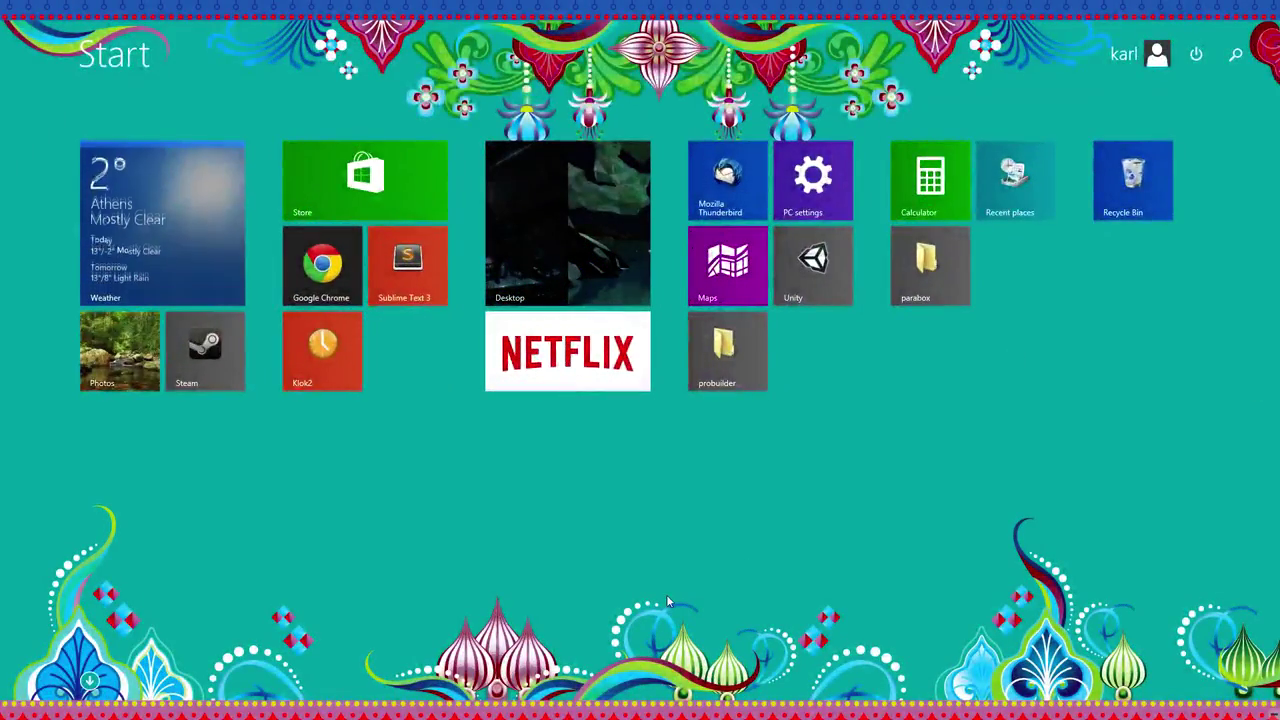
{"action": "key", "text": "super"}
{"action": "left_click", "coordinate": [741, 418]}
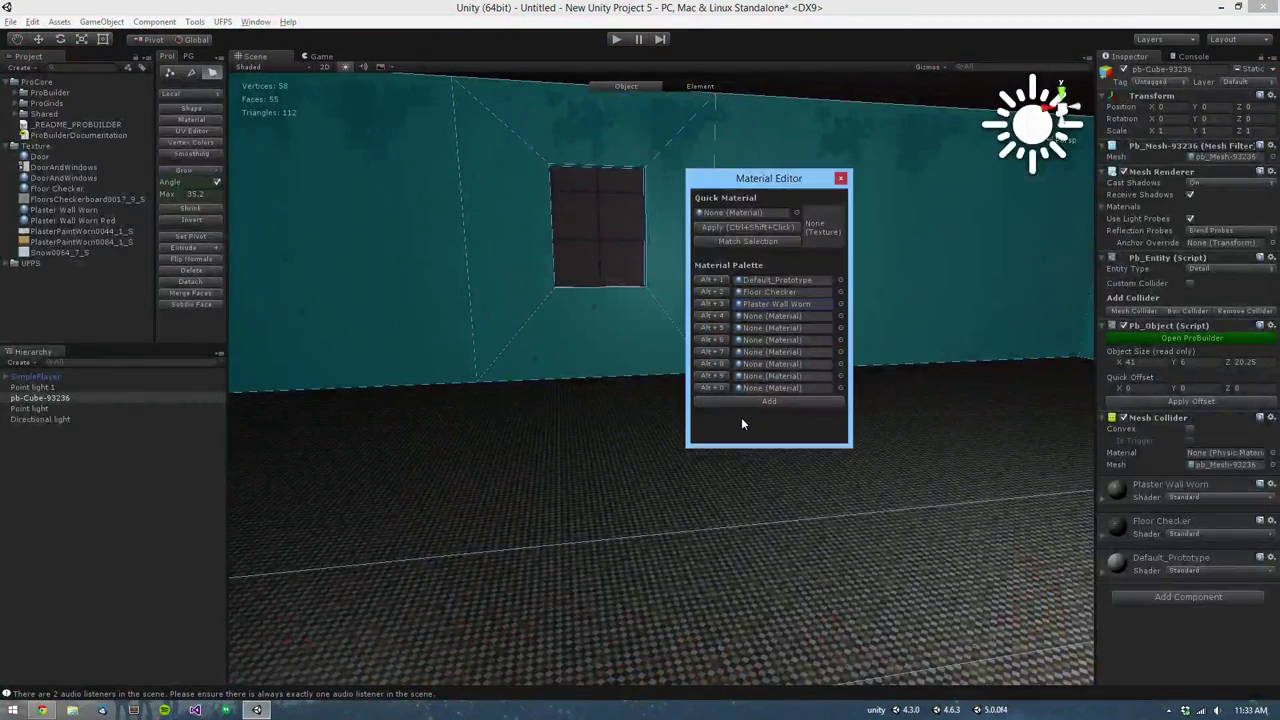
{"action": "left_click_drag", "start_coordinate": [1279, 420], "coordinate": [440, 312], "text": "alt"}
{"action": "scroll", "coordinate": [512, 333], "scroll_direction": "up", "scroll_amount": 5}
{"action": "middle_click_drag", "start_coordinate": [547, 327], "coordinate": [444, 303]}
{"action": "scroll", "coordinate": [444, 303], "scroll_direction": "up", "scroll_amount": 4}
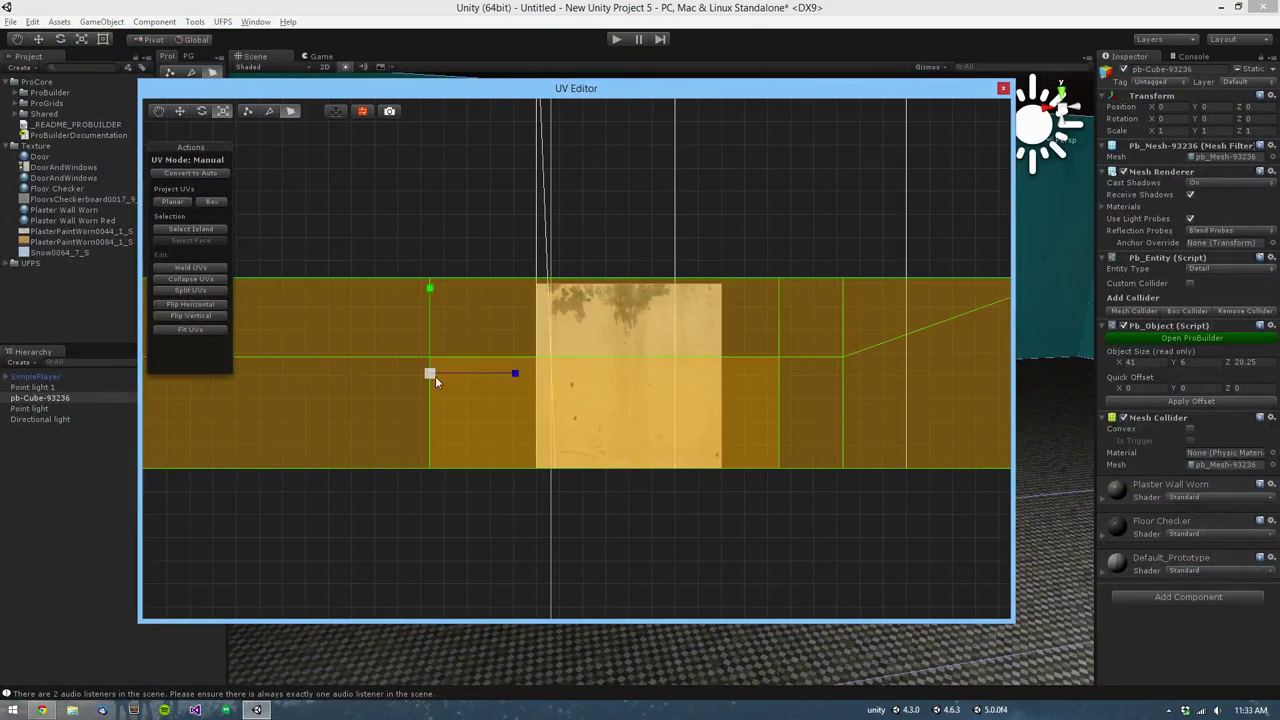
{"action": "left_click_drag", "start_coordinate": [421, 377], "coordinate": [431, 377]}
Step: Return the UV pivot to the wall face's lower corner and scale the island until one plaster tile spans the wall height
{"action": "key", "text": "w"}
{"action": "right_click_drag", "start_coordinate": [430, 375], "coordinate": [428, 453]}
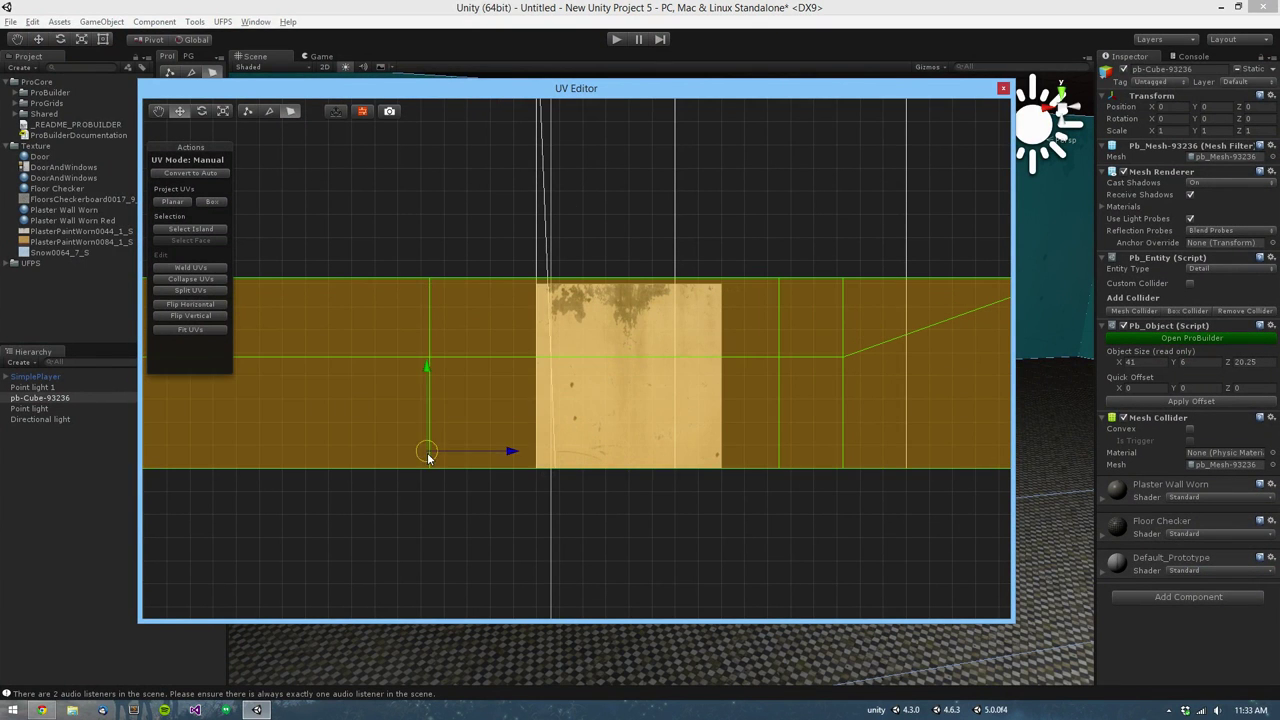
{"action": "key", "text": "e"}
{"action": "key", "text": "r"}
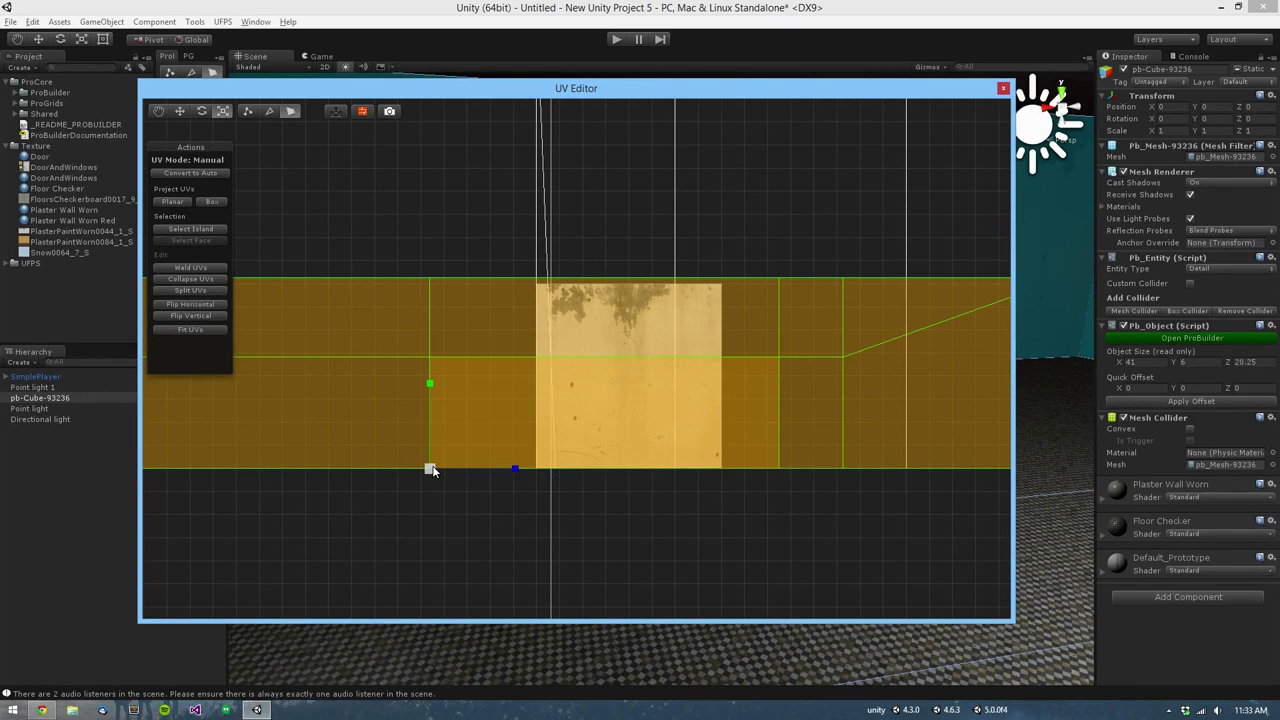
{"action": "left_click_drag", "start_coordinate": [432, 471], "coordinate": [445, 471]}
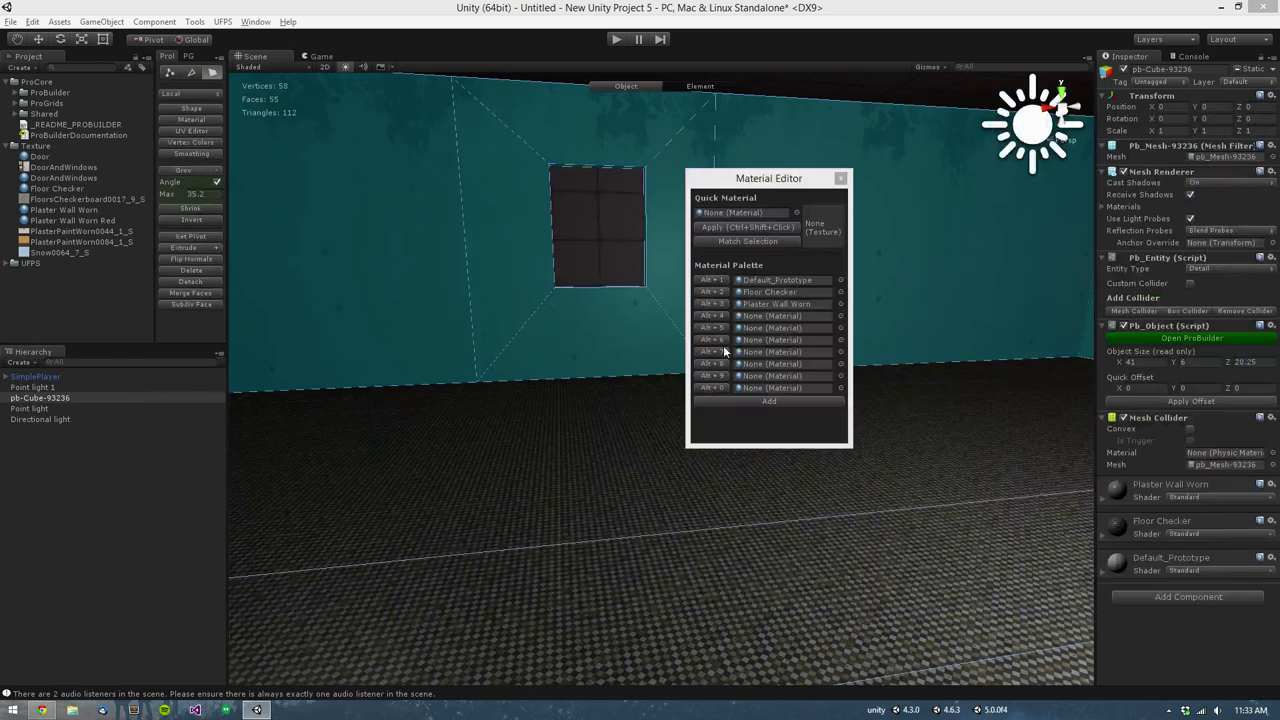
Step: Check the plaster around the room, move the Material Editor aside, and grow the selection from one face to all wall faces
{"action": "right_click_drag", "start_coordinate": [602, 345], "coordinate": [697, 329]}
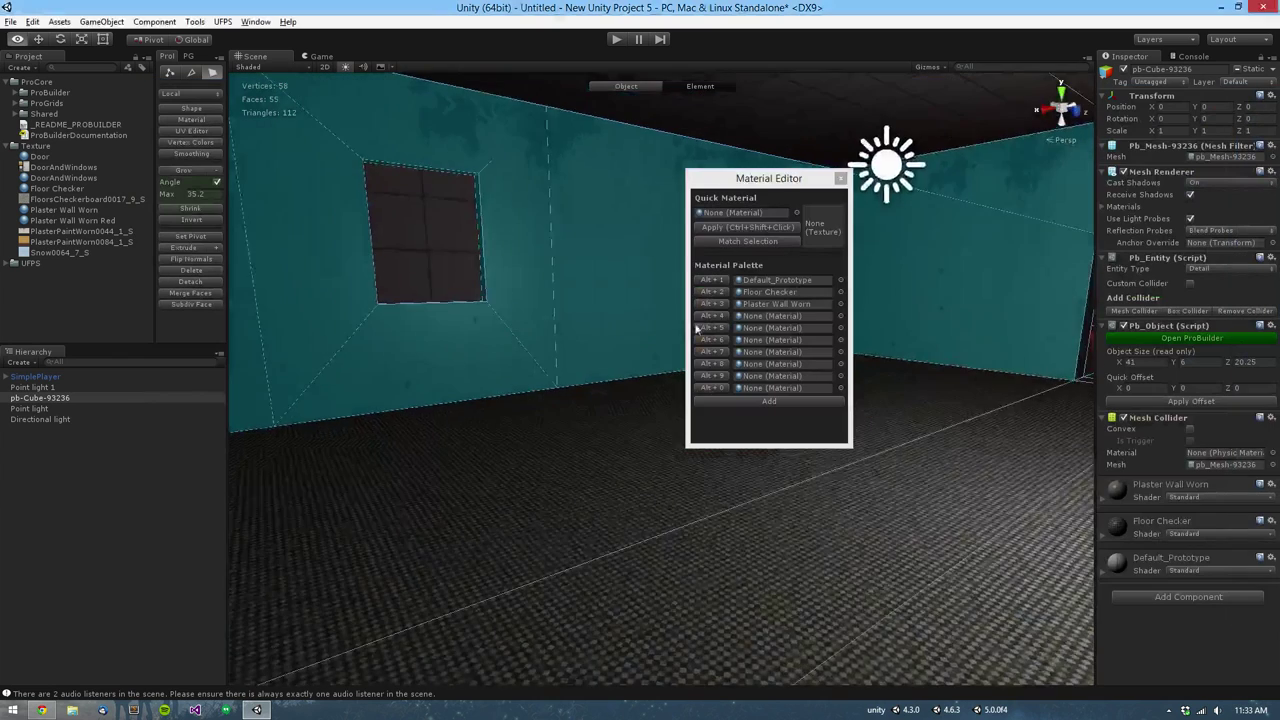
{"action": "right_click_drag", "start_coordinate": [436, 312], "coordinate": [556, 317]}
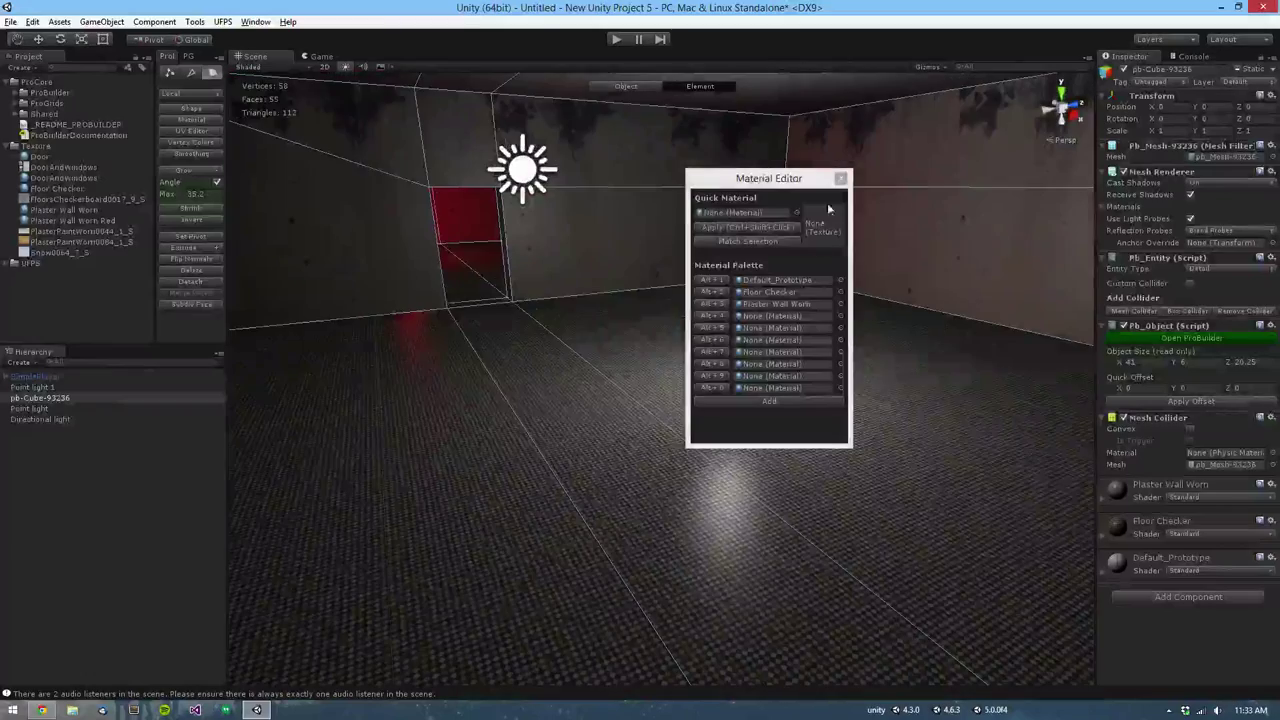
{"action": "left_click_drag", "start_coordinate": [800, 178], "coordinate": [1157, 262]}
{"action": "left_click_drag", "start_coordinate": [1000, 340], "coordinate": [932, 293], "text": "alt"}
{"action": "right_click_drag", "start_coordinate": [932, 293], "coordinate": [610, 291]}
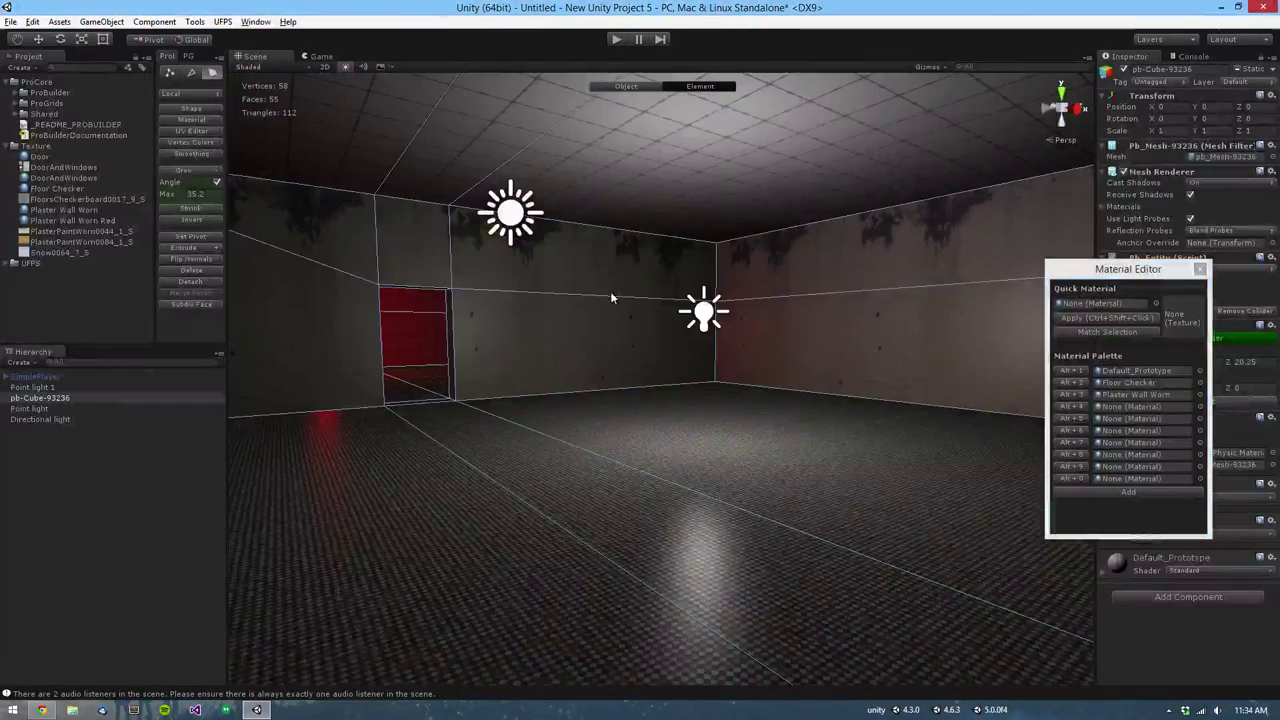
{"action": "left_click", "coordinate": [608, 308]}
{"action": "scroll", "coordinate": [620, 317], "scroll_direction": "down", "scroll_amount": 3}
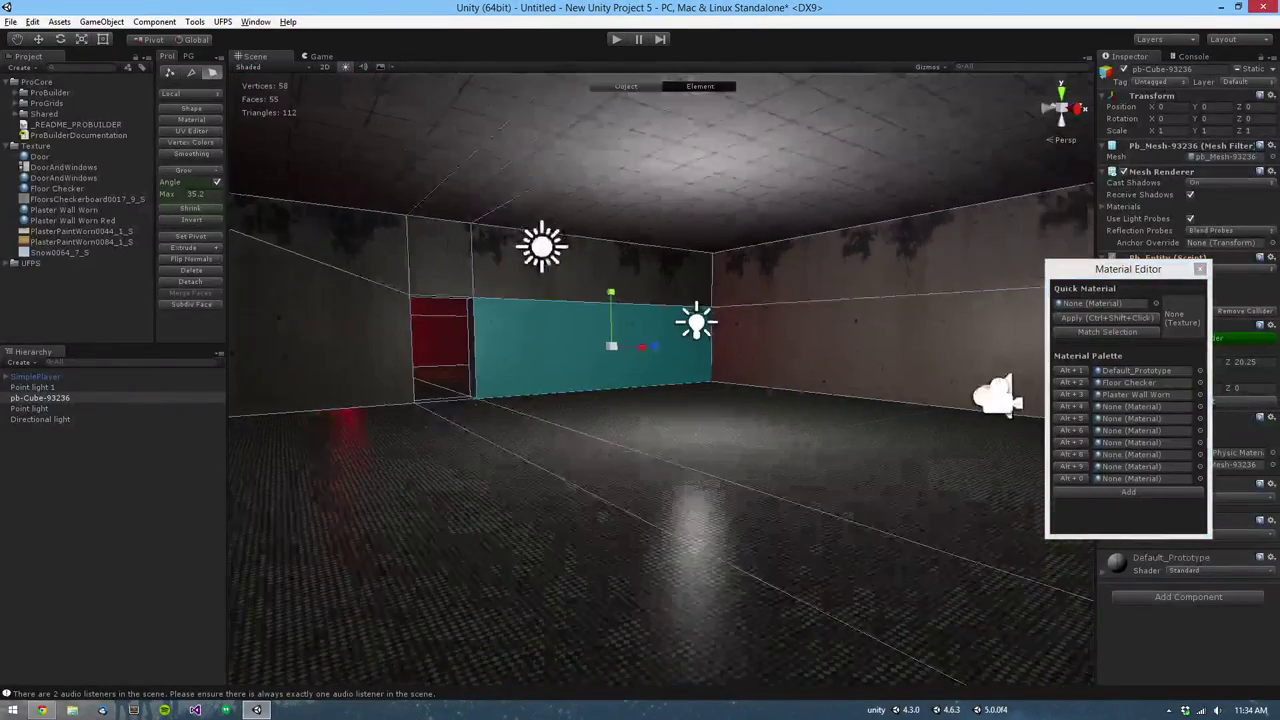
{"action": "left_click", "coordinate": [890, 345]}
{"action": "key", "text": "alt+g"}
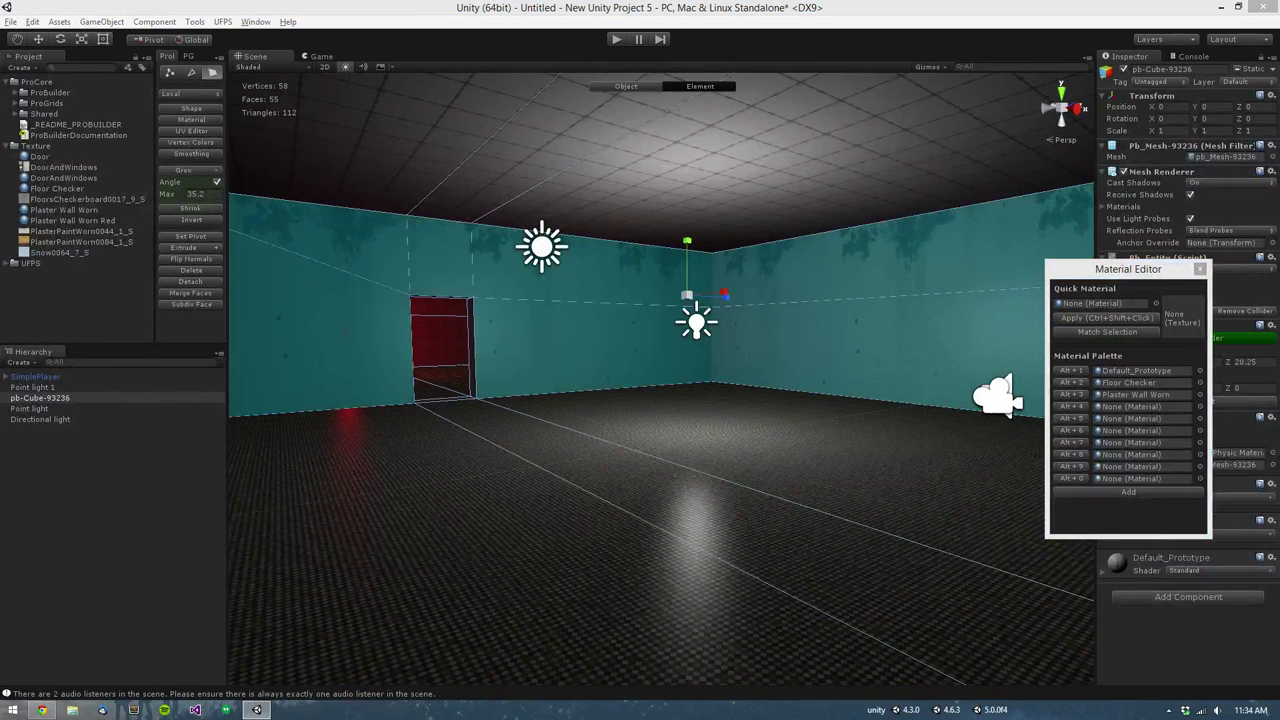
{"action": "left_click", "coordinate": [191, 131]}
{"action": "left_click", "coordinate": [526, 440]}
{"action": "left_click", "coordinate": [539, 361]}
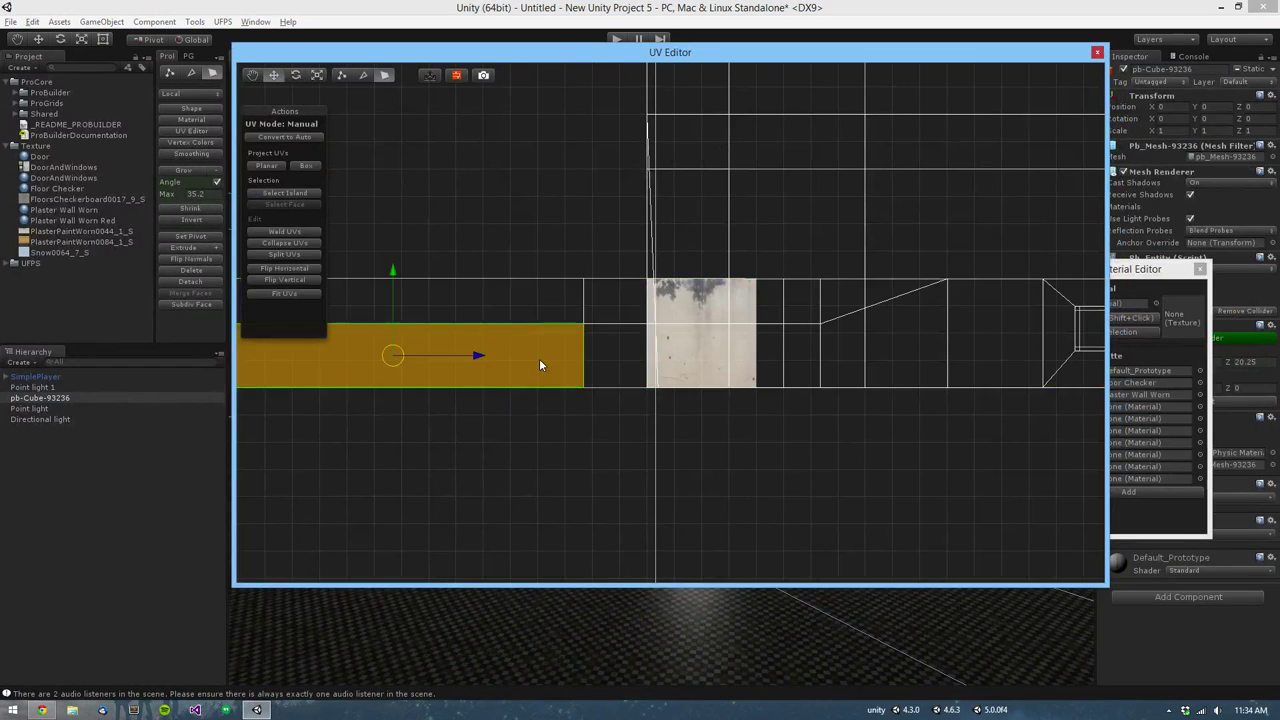
{"action": "left_click", "coordinate": [537, 362]}
{"action": "key", "text": "ctrl+z"}
{"action": "left_click", "coordinate": [1097, 52]}
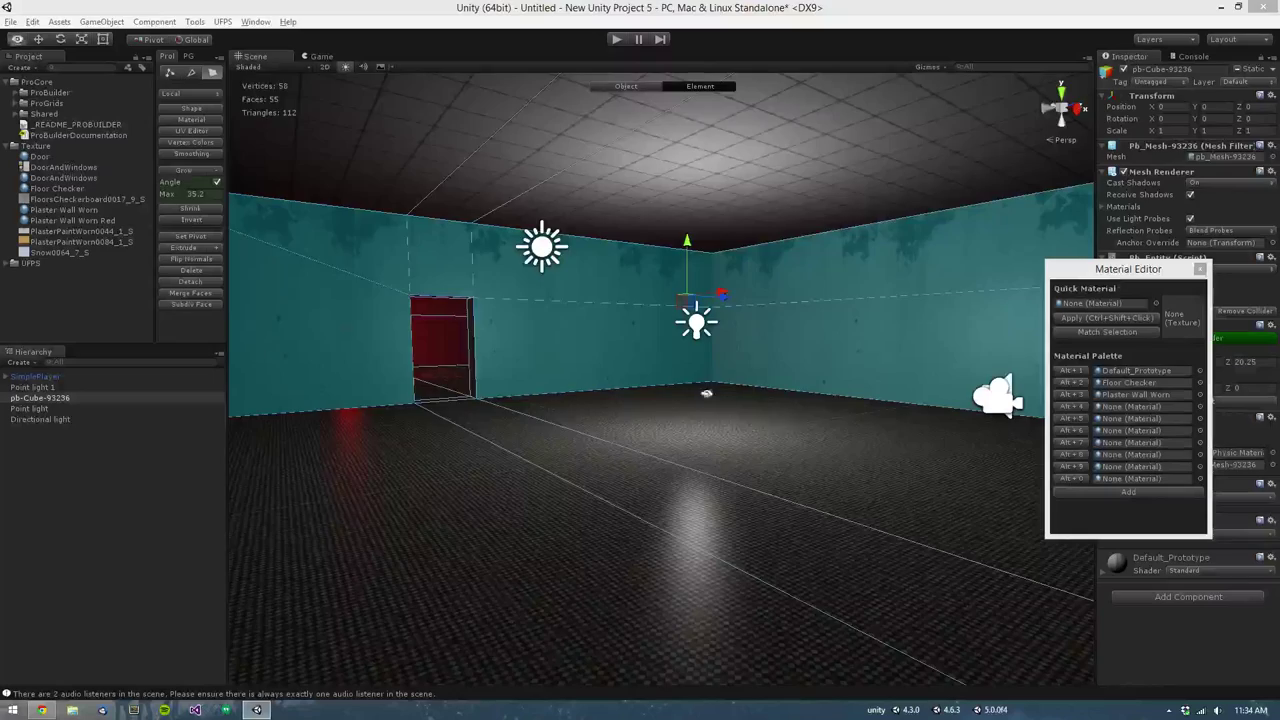
Step: Assign Plaster Wall Worn Red to the Alt + 4 material palette slot and apply it to the selected wall faces
{"action": "left_click_drag", "start_coordinate": [706, 394], "coordinate": [967, 464], "text": "alt"}
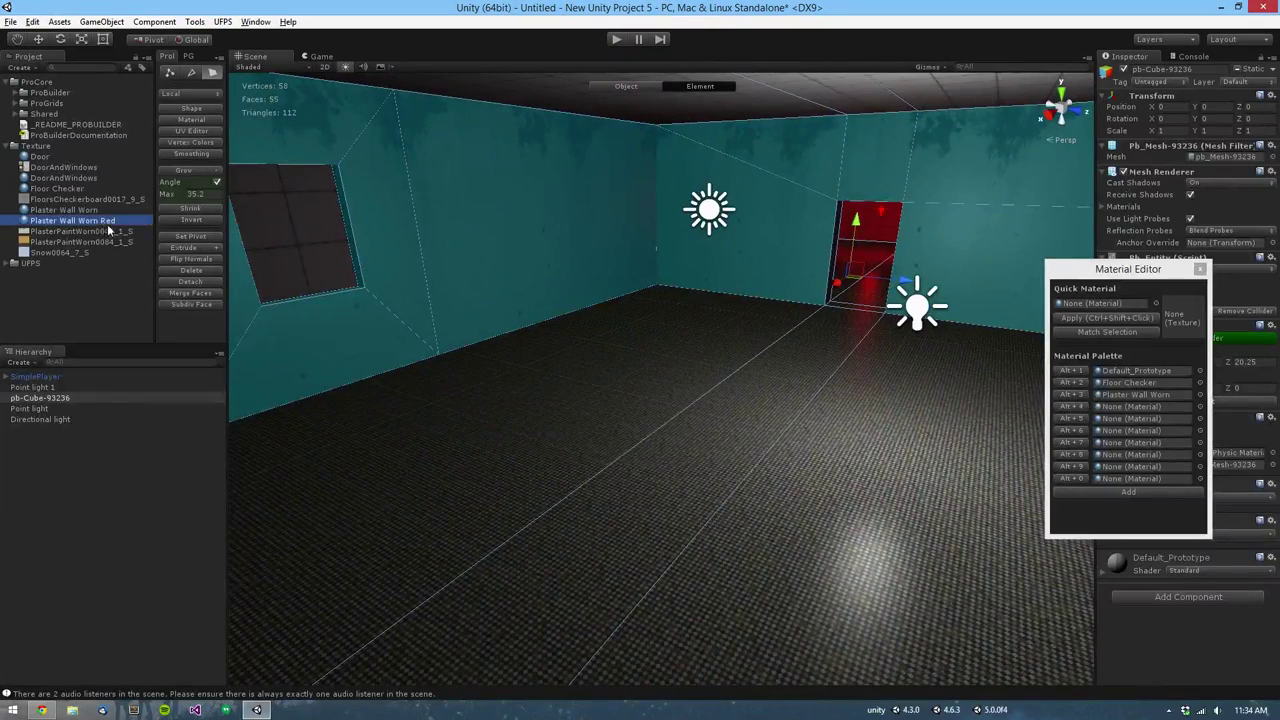
{"action": "left_click_drag", "start_coordinate": [108, 227], "coordinate": [1143, 413]}
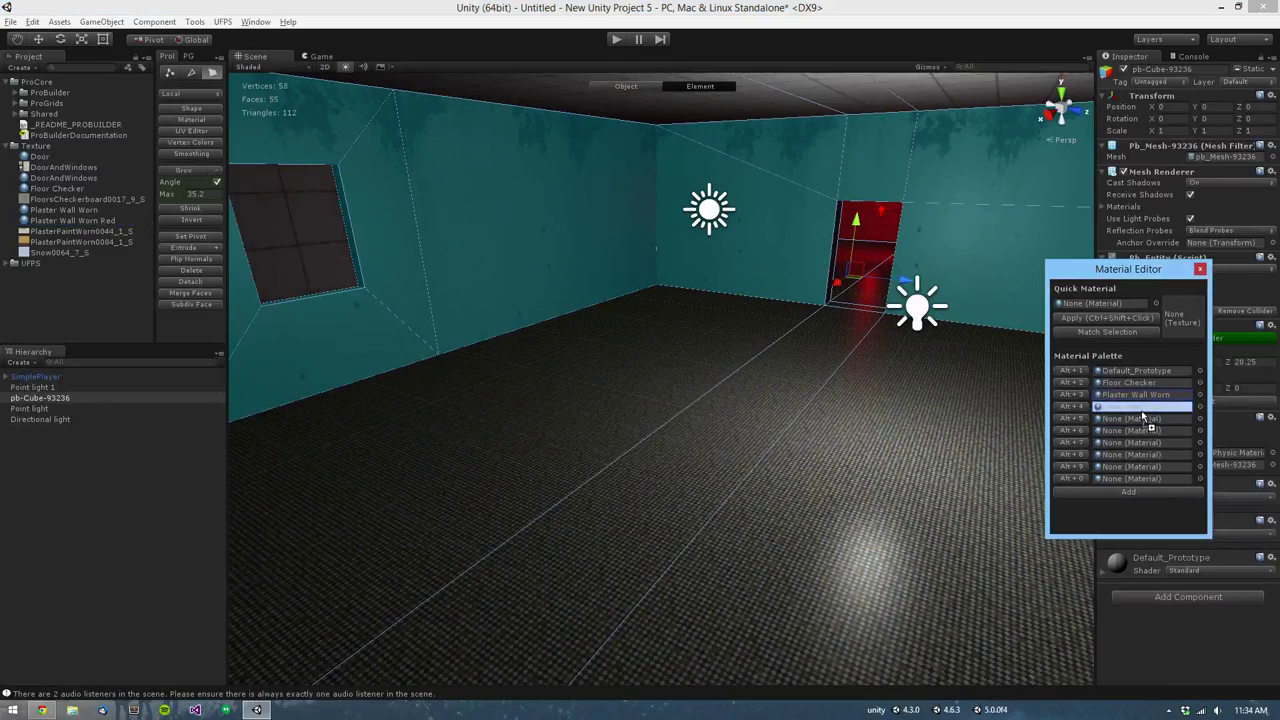
{"action": "left_click", "coordinate": [1070, 408]}
Step: Select the back face of the window recess and bring up its UVs in the UV Editor
{"action": "left_click_drag", "start_coordinate": [666, 429], "coordinate": [770, 375], "text": "alt"}
{"action": "left_click", "coordinate": [672, 339]}
{"action": "left_click_drag", "start_coordinate": [645, 385], "coordinate": [768, 372], "text": "alt"}
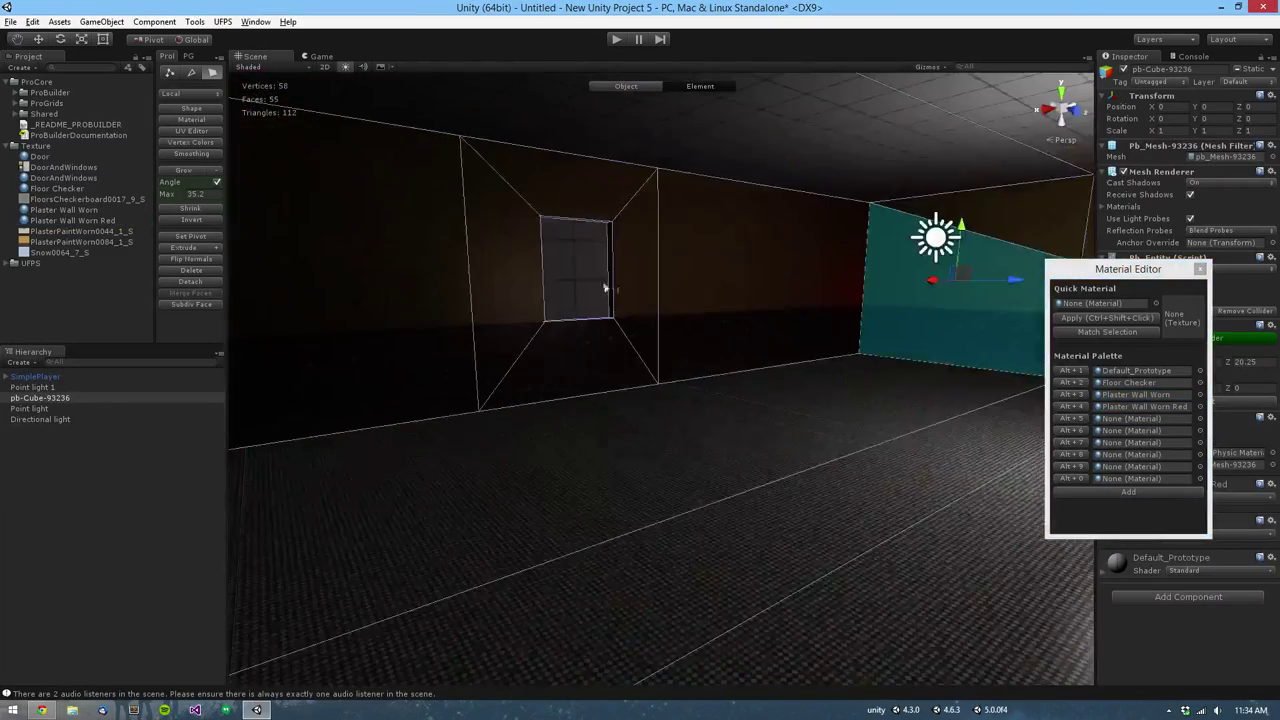
{"action": "left_click", "coordinate": [604, 288]}
{"action": "key", "text": "f"}
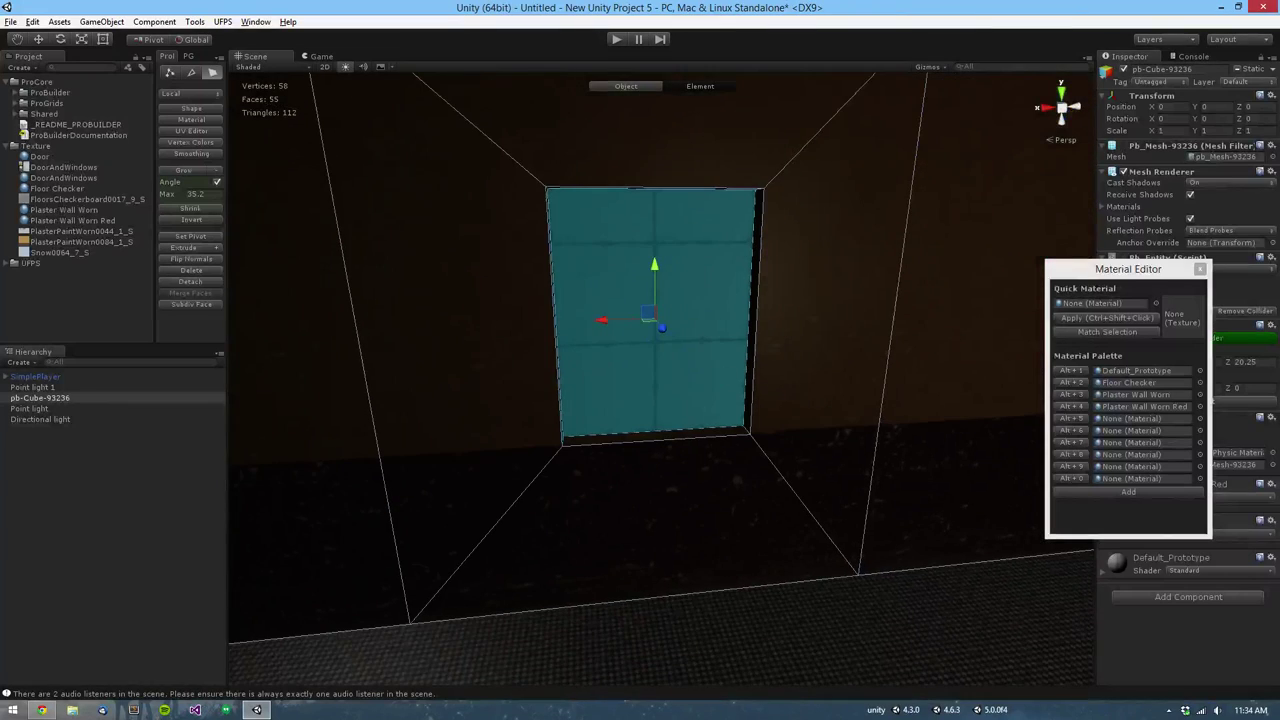
{"action": "left_click_drag", "start_coordinate": [1279, 460], "coordinate": [553, 393], "text": "alt"}
{"action": "right_click_drag", "start_coordinate": [708, 560], "coordinate": [336, 453], "text": "alt"}
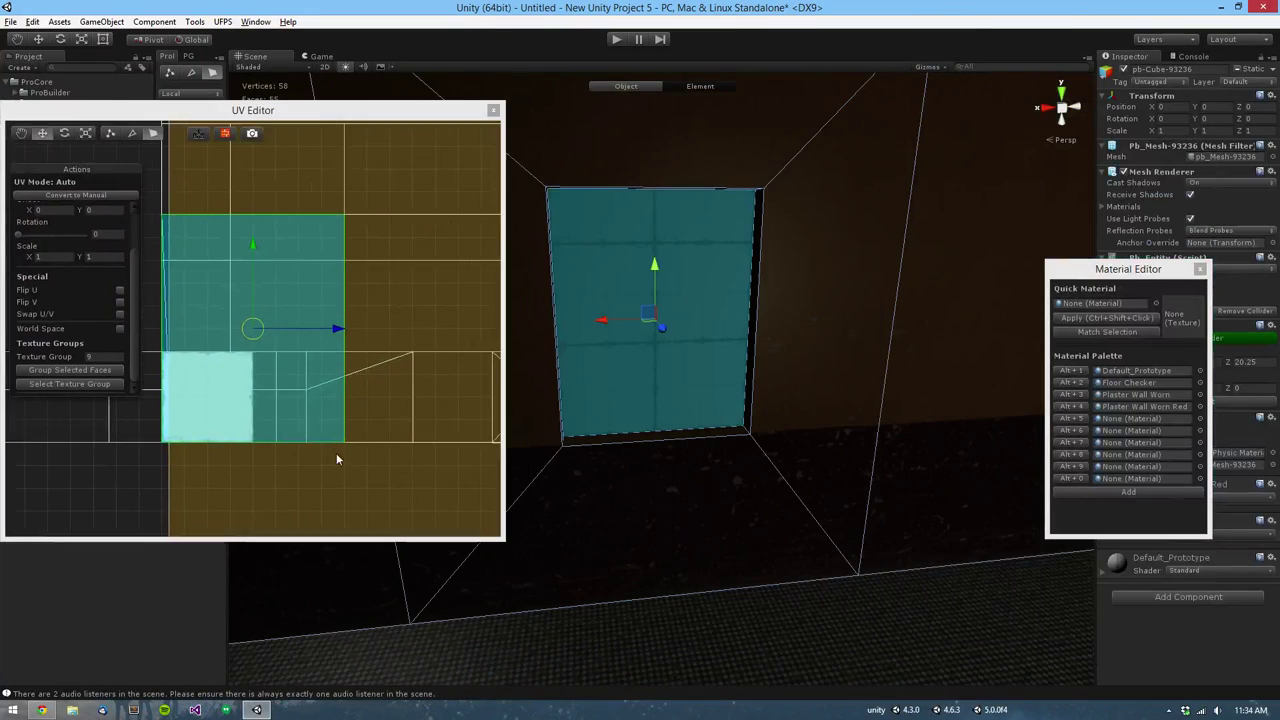
Step: Switch the window face's UVs to manual, planar-project them, and fit them to the texture square
{"action": "left_click_drag", "start_coordinate": [339, 445], "coordinate": [366, 518], "text": "alt"}
{"action": "scroll", "coordinate": [318, 502], "scroll_direction": "down", "scroll_amount": 3}
{"action": "middle_click_drag", "start_coordinate": [322, 501], "coordinate": [485, 468]}
{"action": "left_click", "coordinate": [110, 270]}
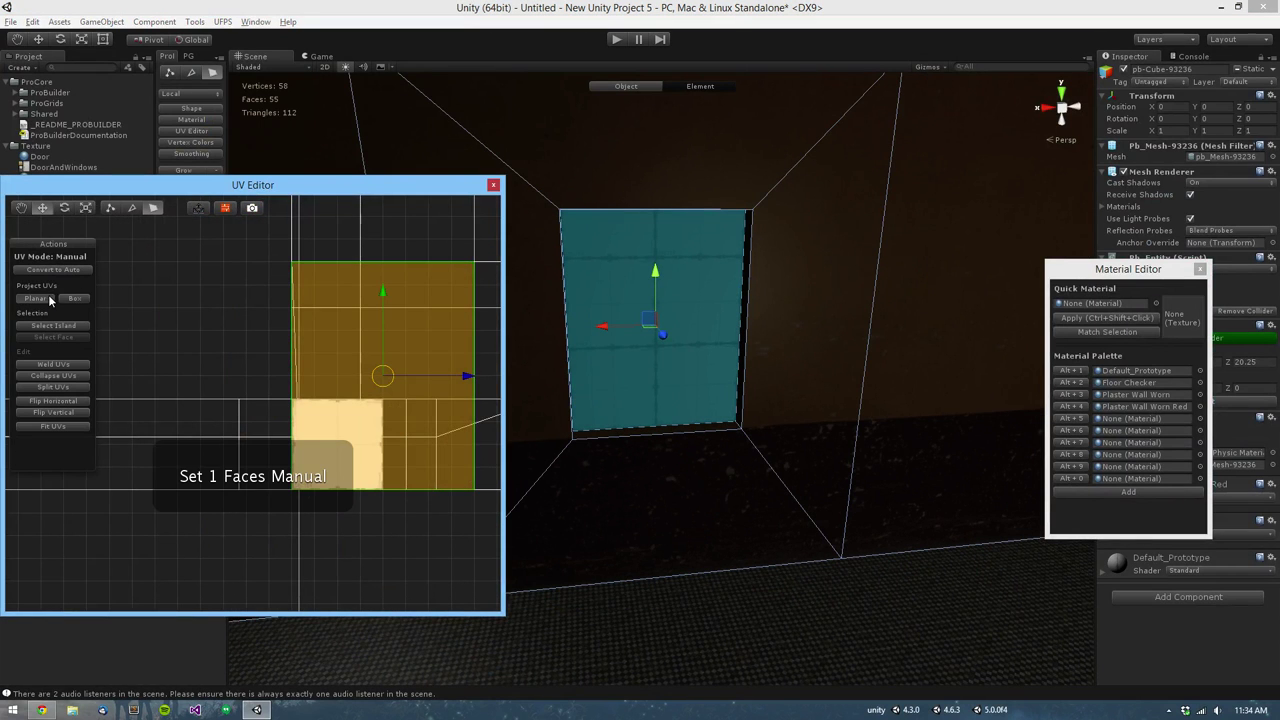
{"action": "left_click", "coordinate": [45, 298]}
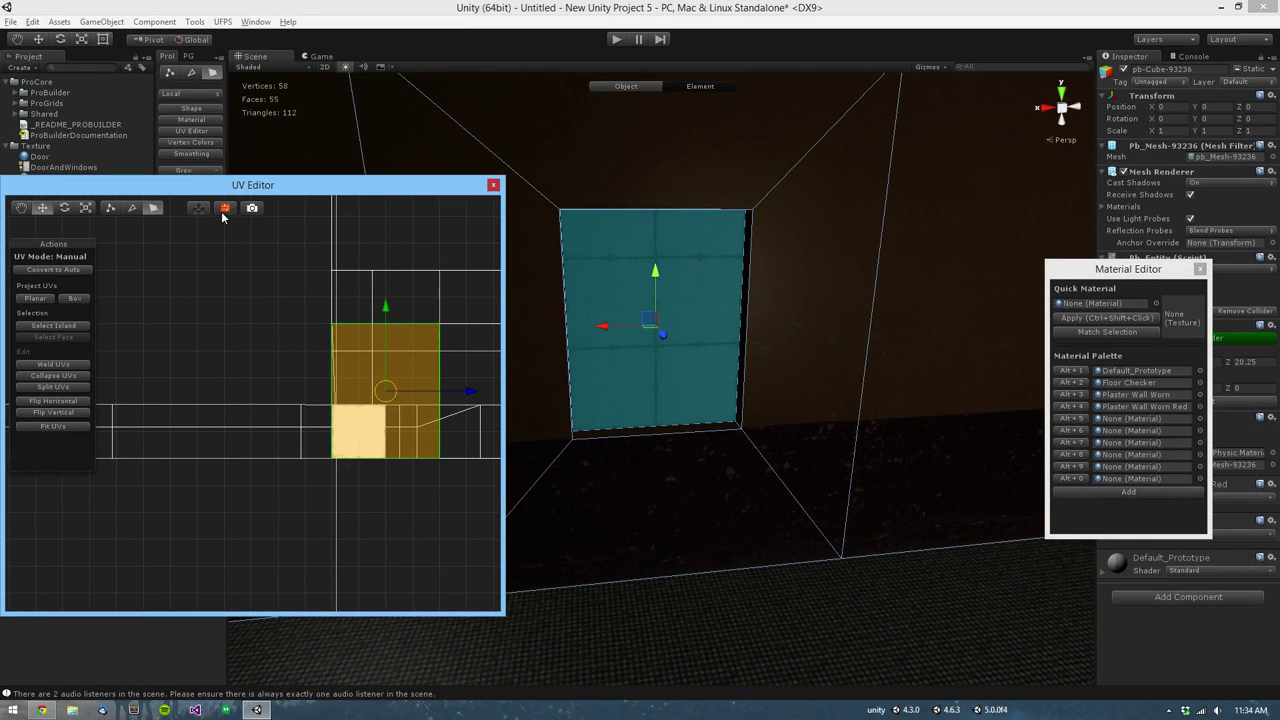
{"action": "left_click", "coordinate": [76, 425]}
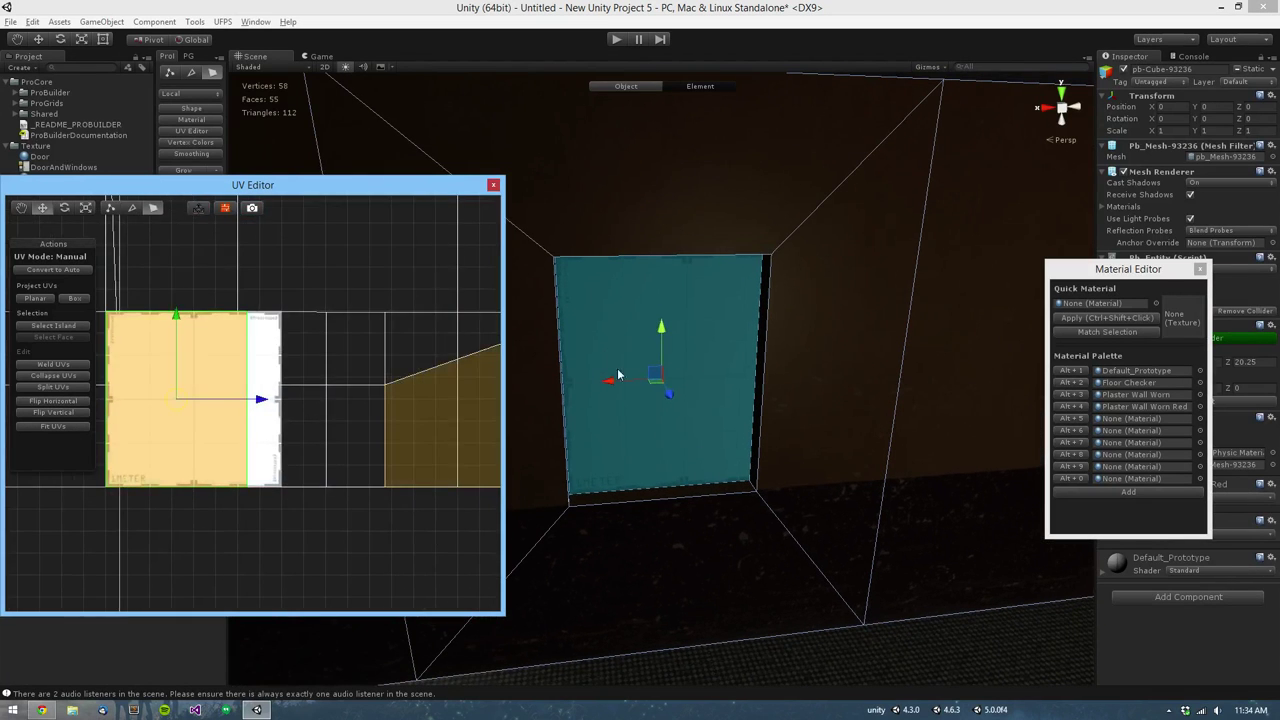
{"action": "left_click", "coordinate": [699, 318]}
Step: Assign DoorAndWindows to the Alt + 5 material palette slot and apply it to the window face
{"action": "left_click_drag", "start_coordinate": [458, 186], "coordinate": [512, 140]}
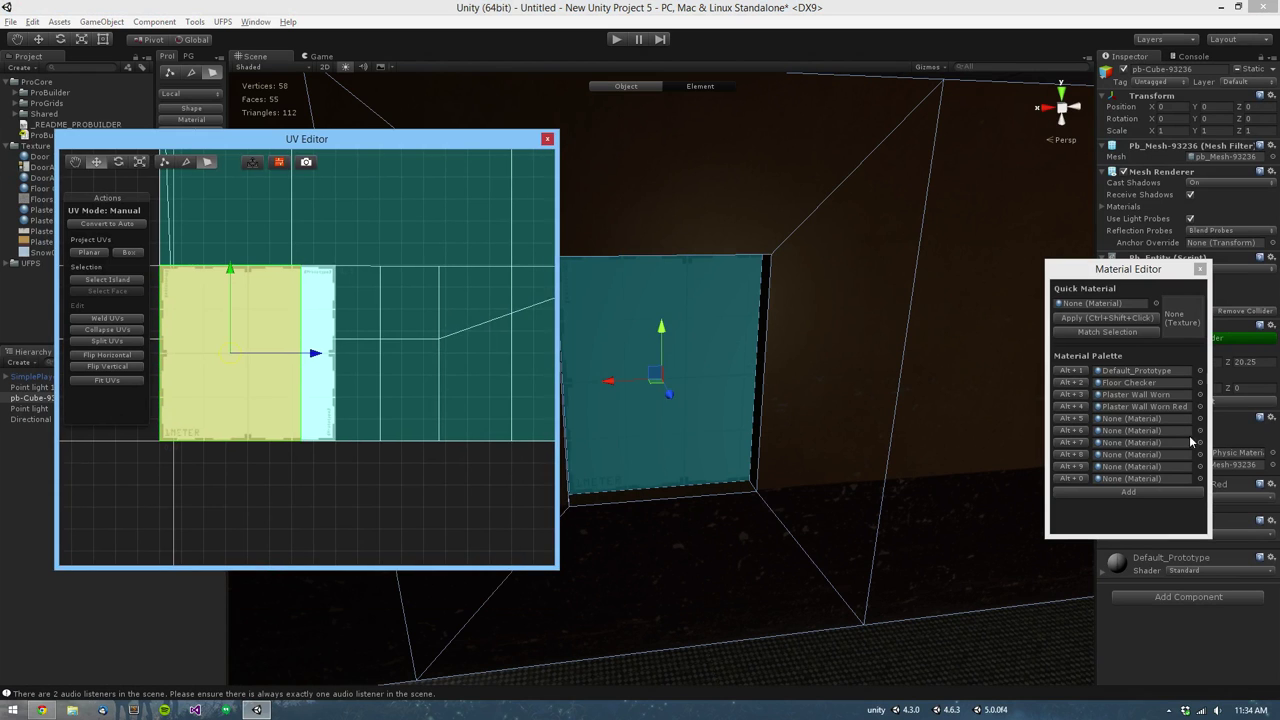
{"action": "left_click_drag", "start_coordinate": [423, 300], "coordinate": [659, 476]}
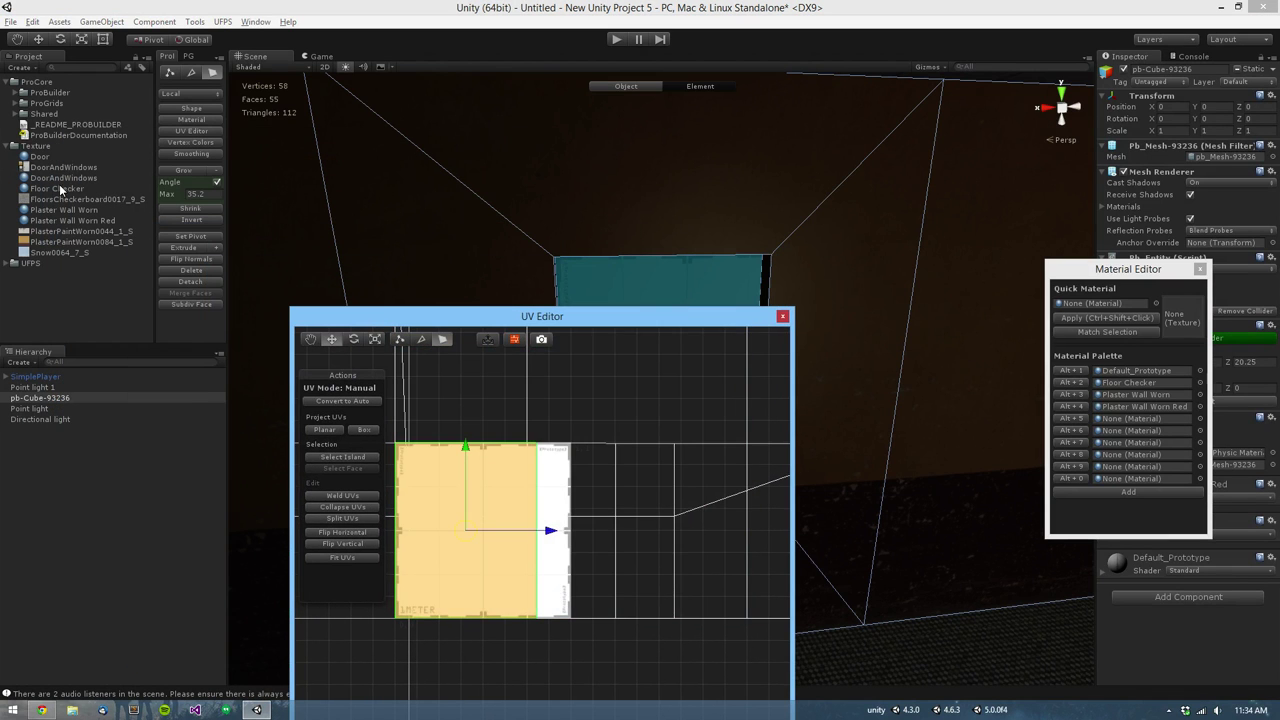
{"action": "left_click_drag", "start_coordinate": [66, 180], "coordinate": [1134, 311]}
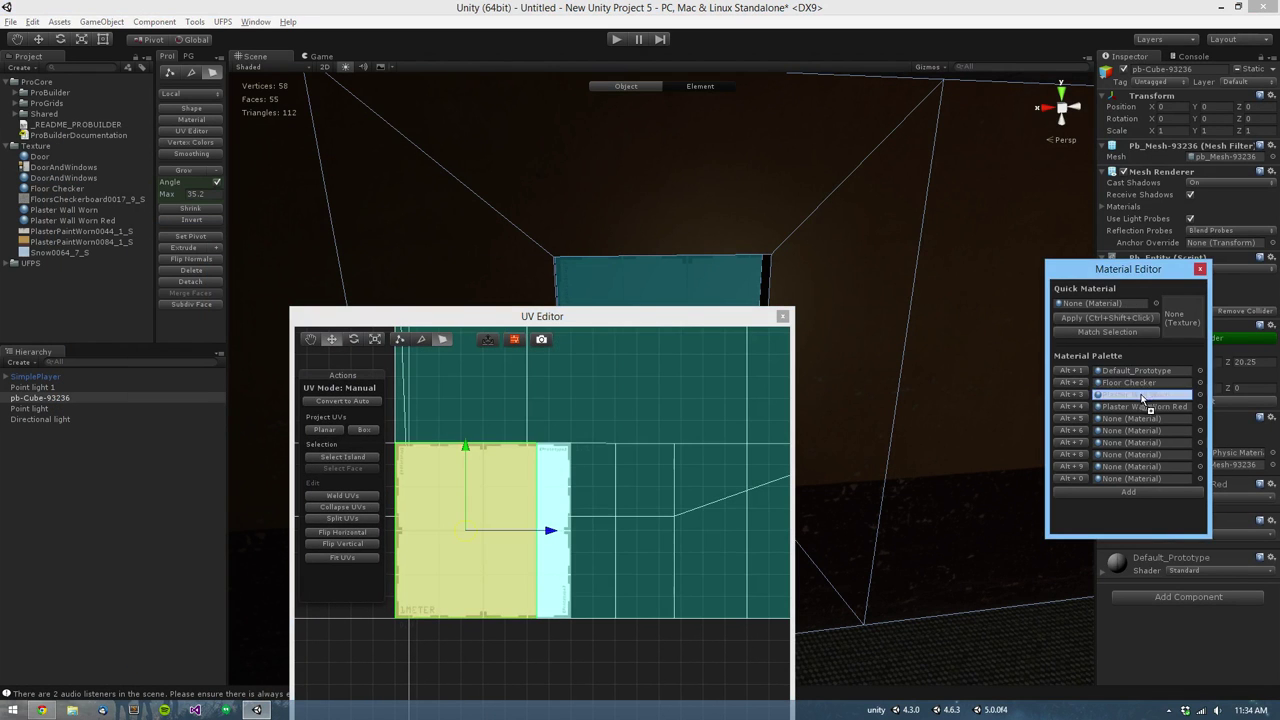
{"action": "left_click", "coordinate": [1061, 422]}
{"action": "left_click_drag", "start_coordinate": [690, 449], "coordinate": [404, 252], "text": "alt"}
{"action": "left_click_drag", "start_coordinate": [718, 428], "coordinate": [738, 7], "text": "alt"}
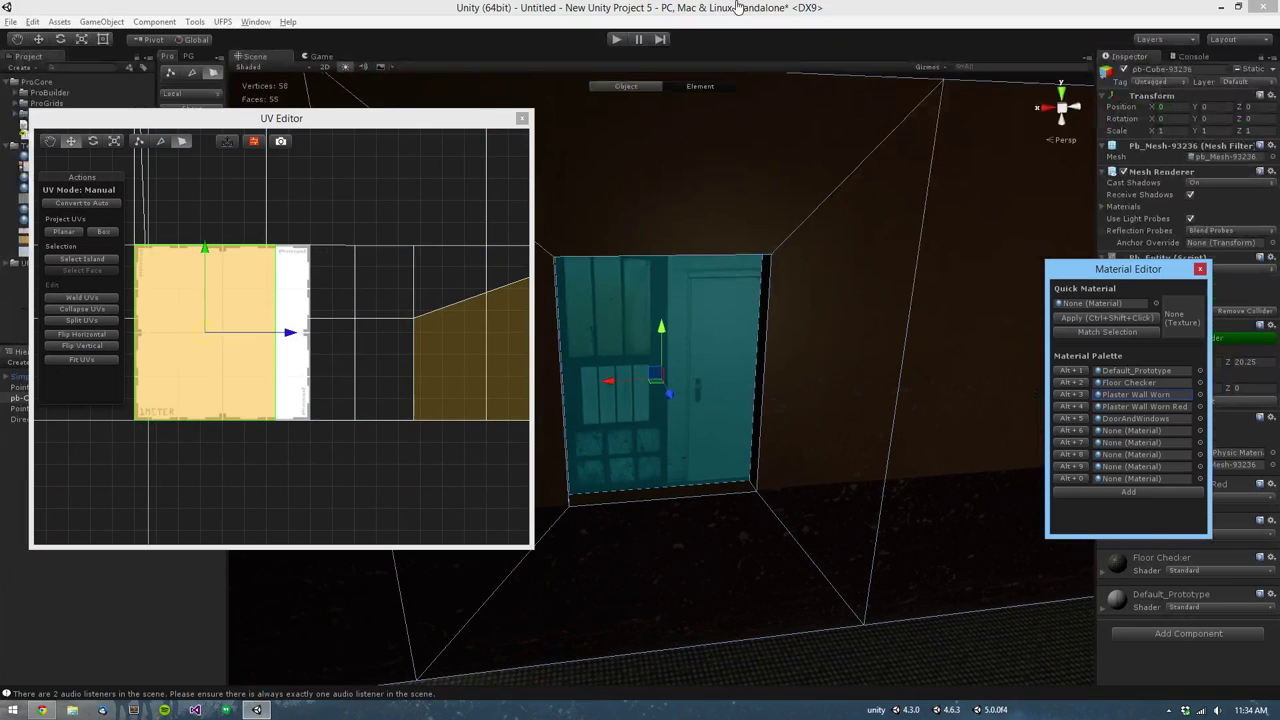
{"action": "left_click_drag", "start_coordinate": [718, 491], "coordinate": [761, 472], "text": "alt"}
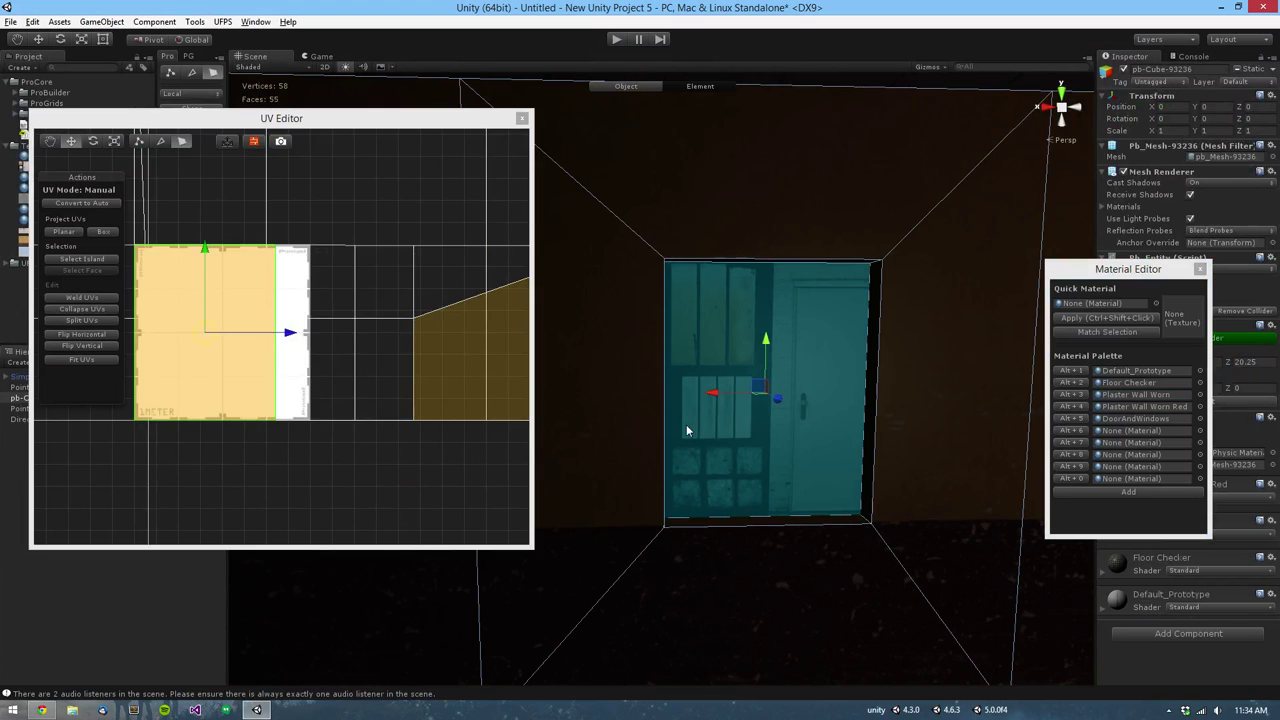
Step: Shrink the window face's UVs and move them over the orange three-pane window in the DoorAndWindows texture
{"action": "left_click_drag", "start_coordinate": [377, 418], "coordinate": [405, 438], "text": "alt"}
{"action": "right_click_drag", "start_coordinate": [466, 491], "coordinate": [489, 522], "text": "alt"}
{"action": "middle_click_drag", "start_coordinate": [252, 380], "coordinate": [403, 404]}
{"action": "scroll", "coordinate": [403, 404], "scroll_direction": "up", "scroll_amount": 1}
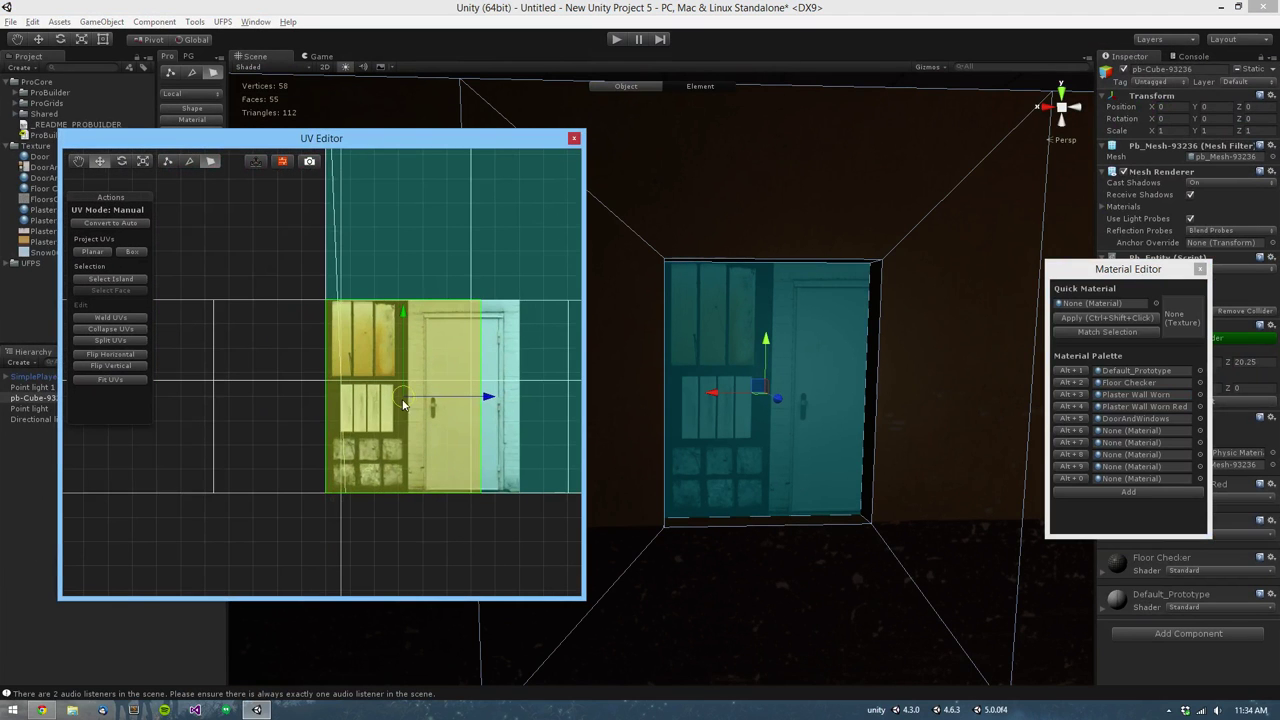
{"action": "left_click_drag", "start_coordinate": [406, 401], "coordinate": [367, 338]}
{"action": "key", "text": "w"}
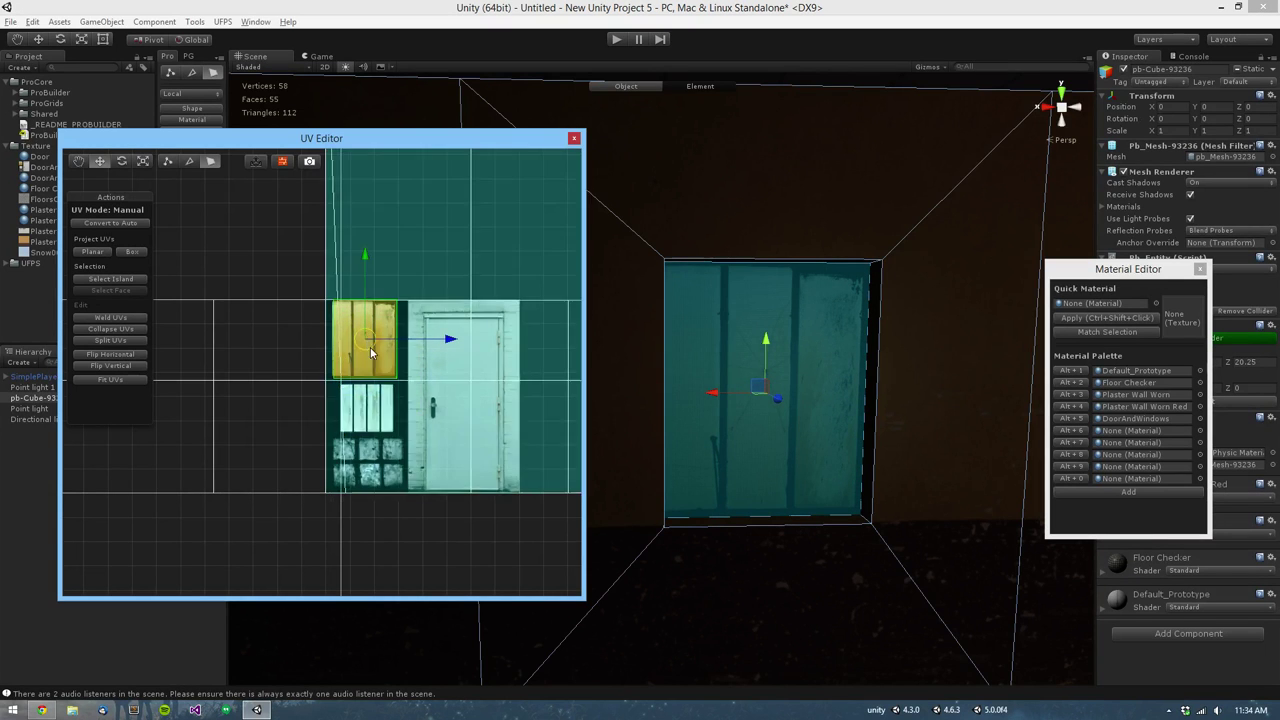
Step: Fine-tune the window UVs' scale so their edges match the outer borders of the three-pane window image
{"action": "key", "text": "f"}
{"action": "left_click_drag", "start_coordinate": [365, 453], "coordinate": [437, 434], "text": "alt"}
{"action": "key", "text": "h"}
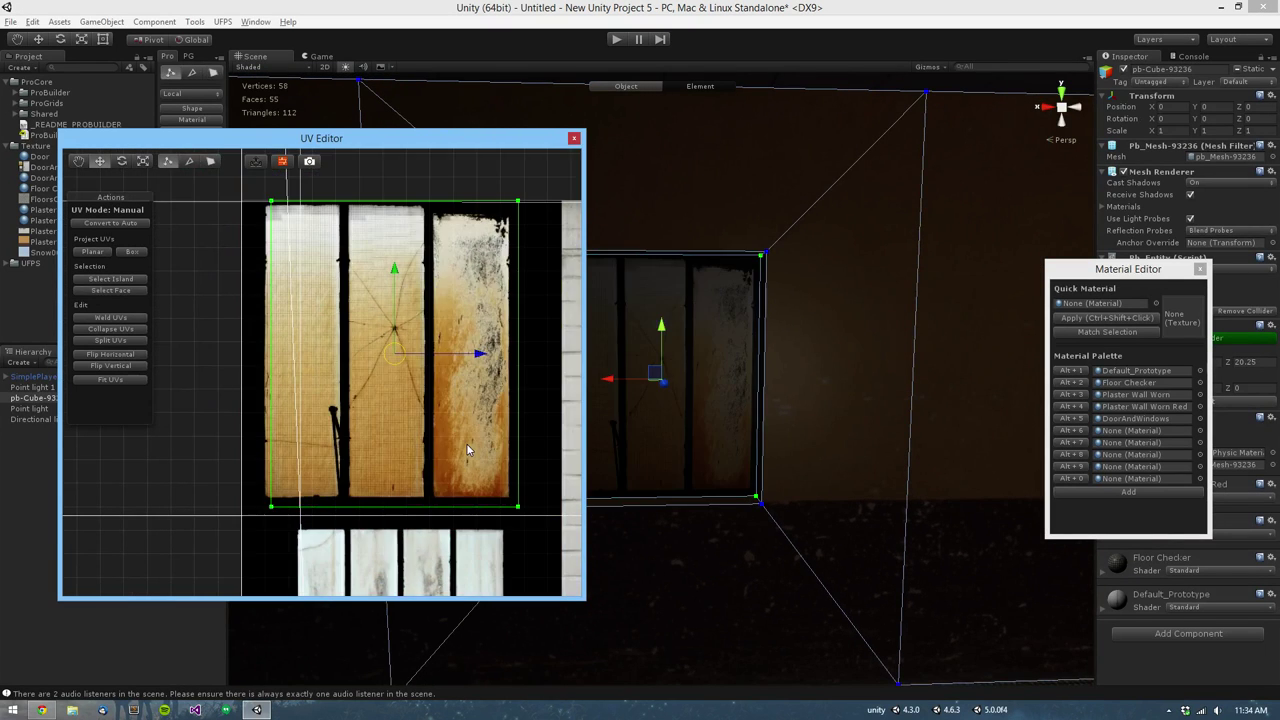
{"action": "key", "text": "h"}
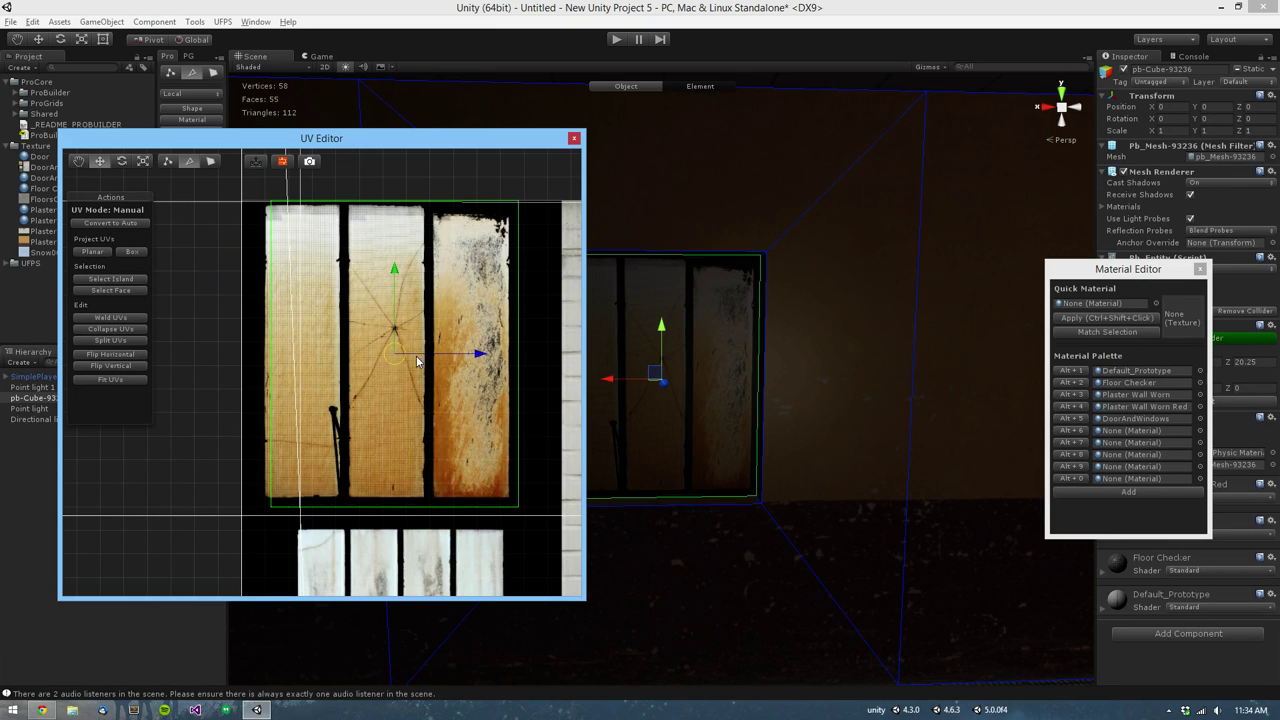
{"action": "key", "text": "r"}
{"action": "left_click_drag", "start_coordinate": [397, 354], "coordinate": [384, 354]}
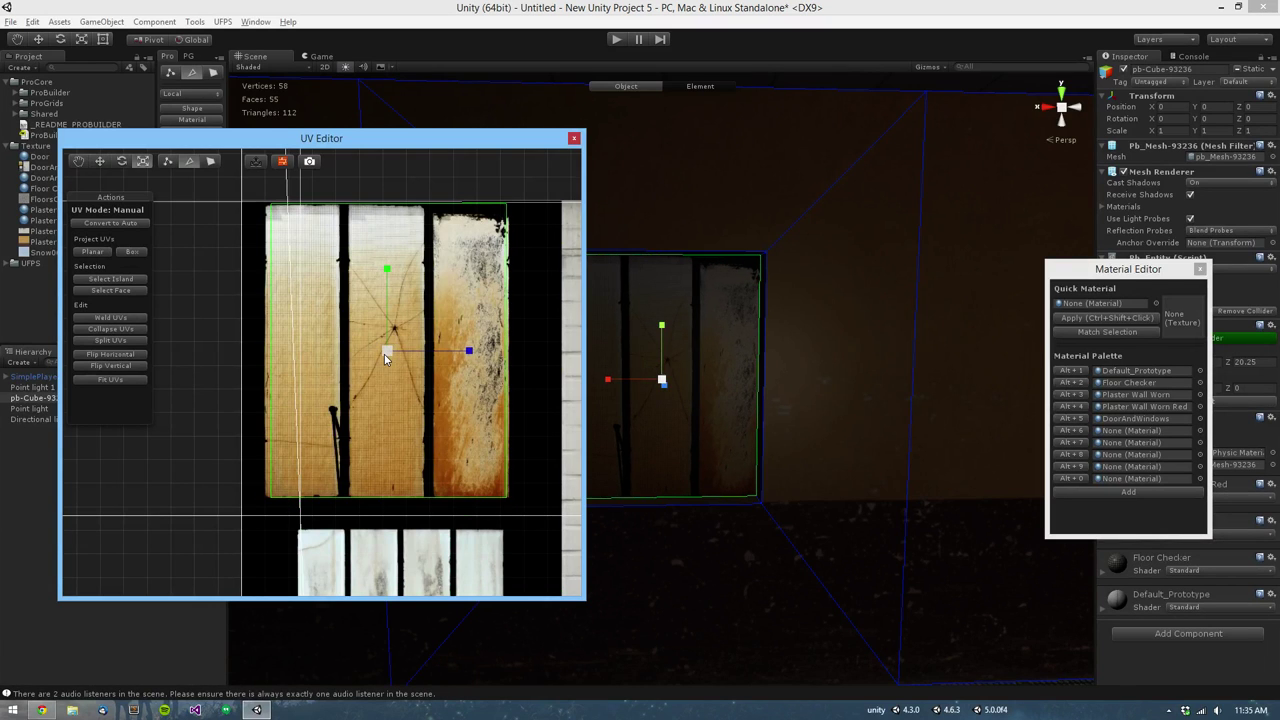
{"action": "left_click_drag", "start_coordinate": [473, 352], "coordinate": [477, 352]}
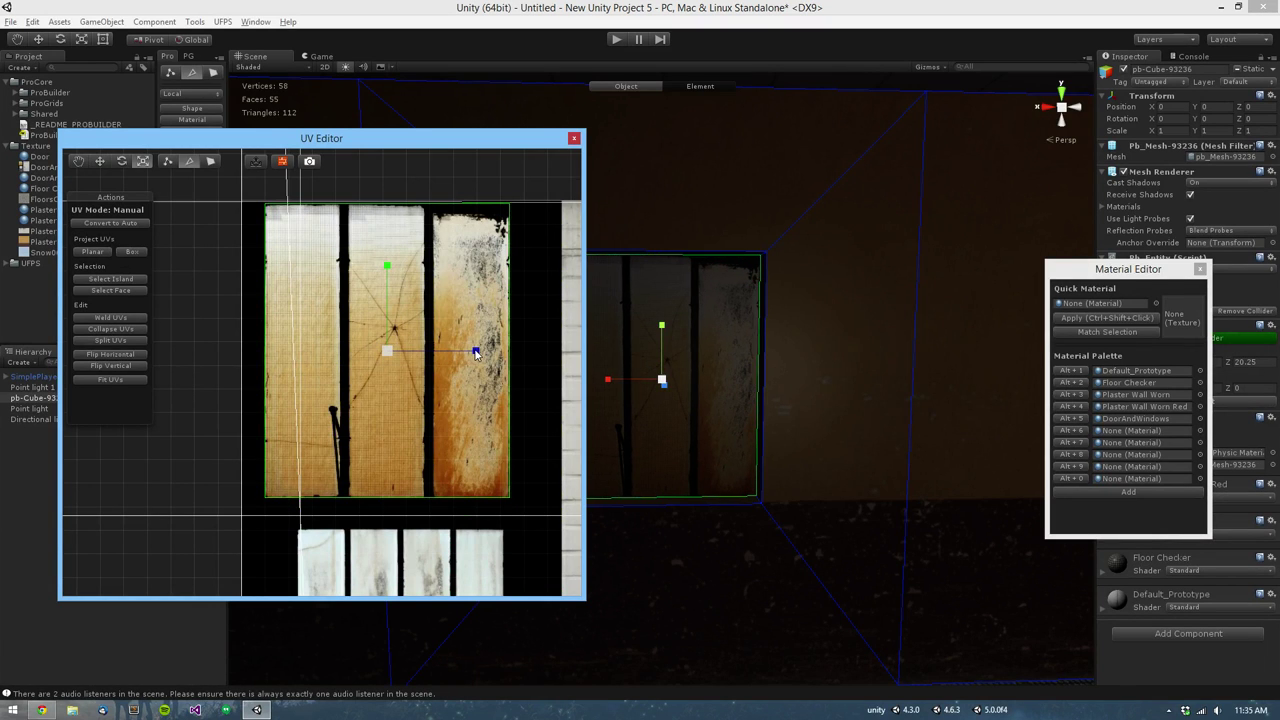
{"action": "key", "text": "w"}
Step: Close the UV Editor and inspect the textured window and walls from inside the room
{"action": "scroll", "coordinate": [474, 380], "scroll_direction": "down", "scroll_amount": 3}
{"action": "middle_click_drag", "start_coordinate": [475, 381], "coordinate": [446, 373]}
{"action": "scroll", "coordinate": [800, 457], "scroll_direction": "down", "scroll_amount": 3}
{"action": "middle_click_drag", "start_coordinate": [814, 459], "coordinate": [899, 449]}
{"action": "left_click_drag", "start_coordinate": [803, 432], "coordinate": [585, 482], "text": "alt"}
{"action": "left_click", "coordinate": [573, 139]}
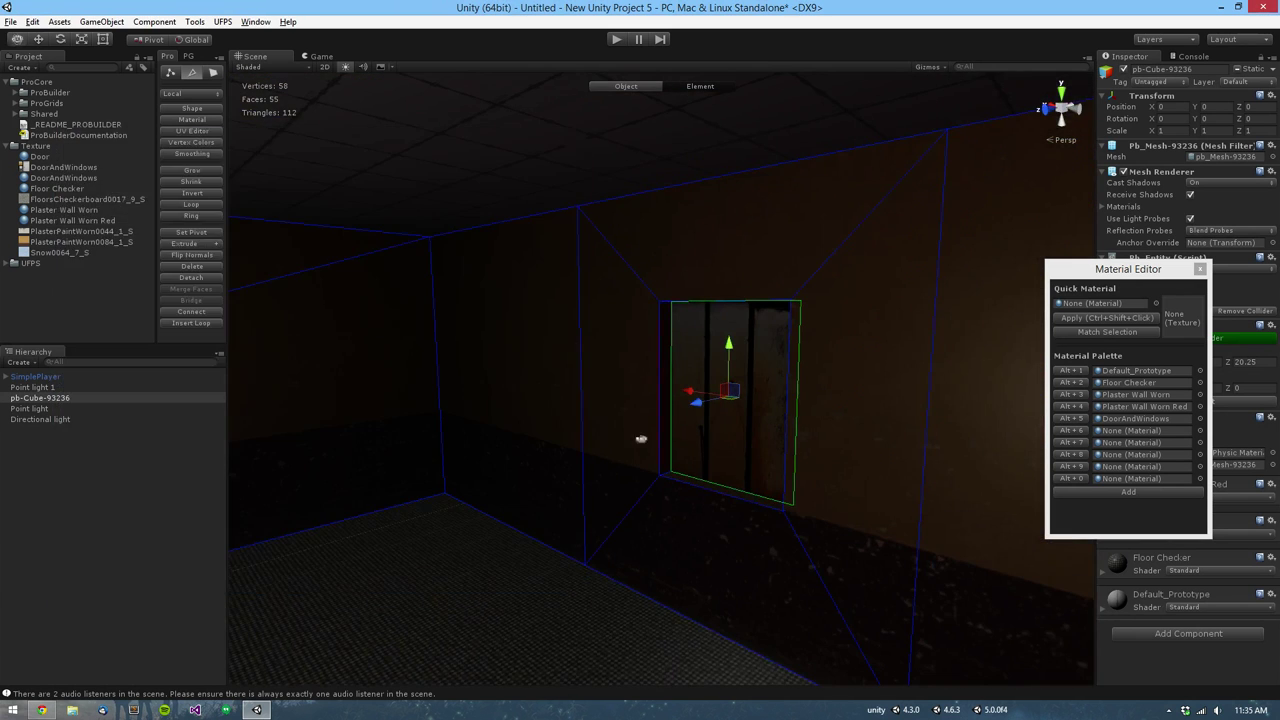
{"action": "left_click_drag", "start_coordinate": [641, 439], "coordinate": [555, 413], "text": "alt"}
{"action": "left_click", "coordinate": [677, 448]}
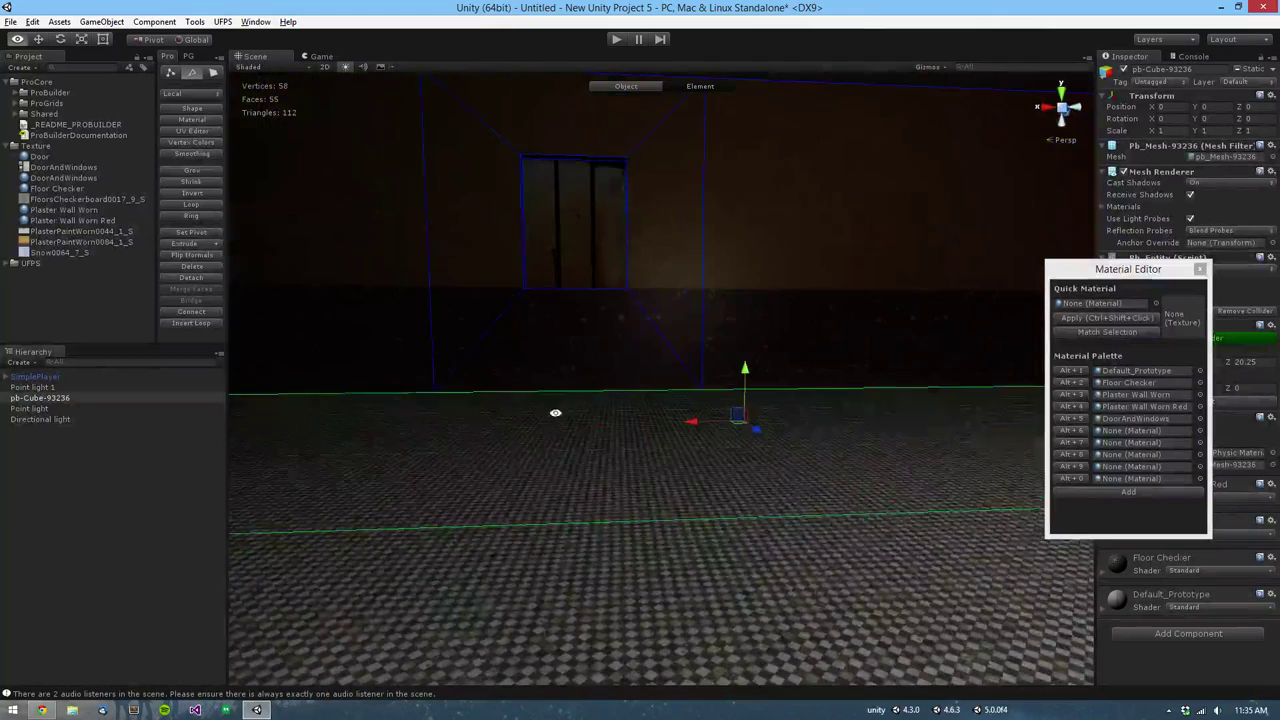
Step: Play-test the level, walking up to the window, through the doorway into the red-lit room, and back
{"action": "left_click", "coordinate": [621, 38]}
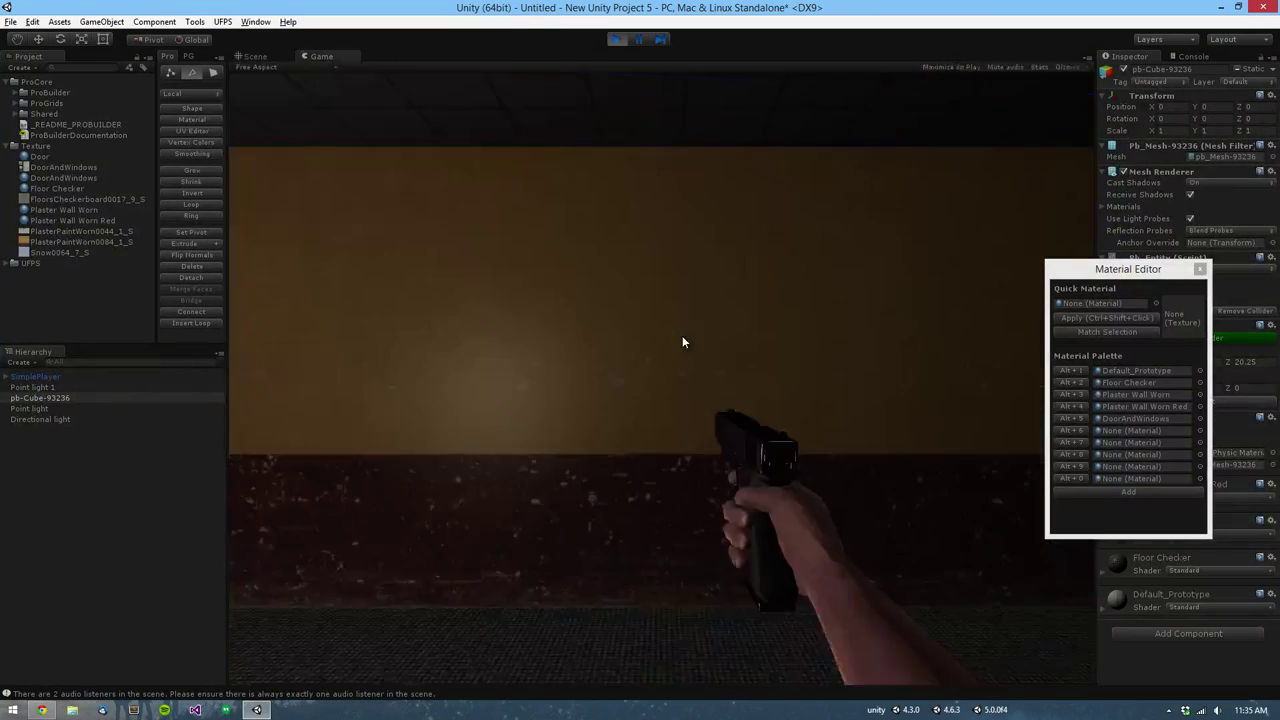
{"action": "left_click", "coordinate": [683, 342]}
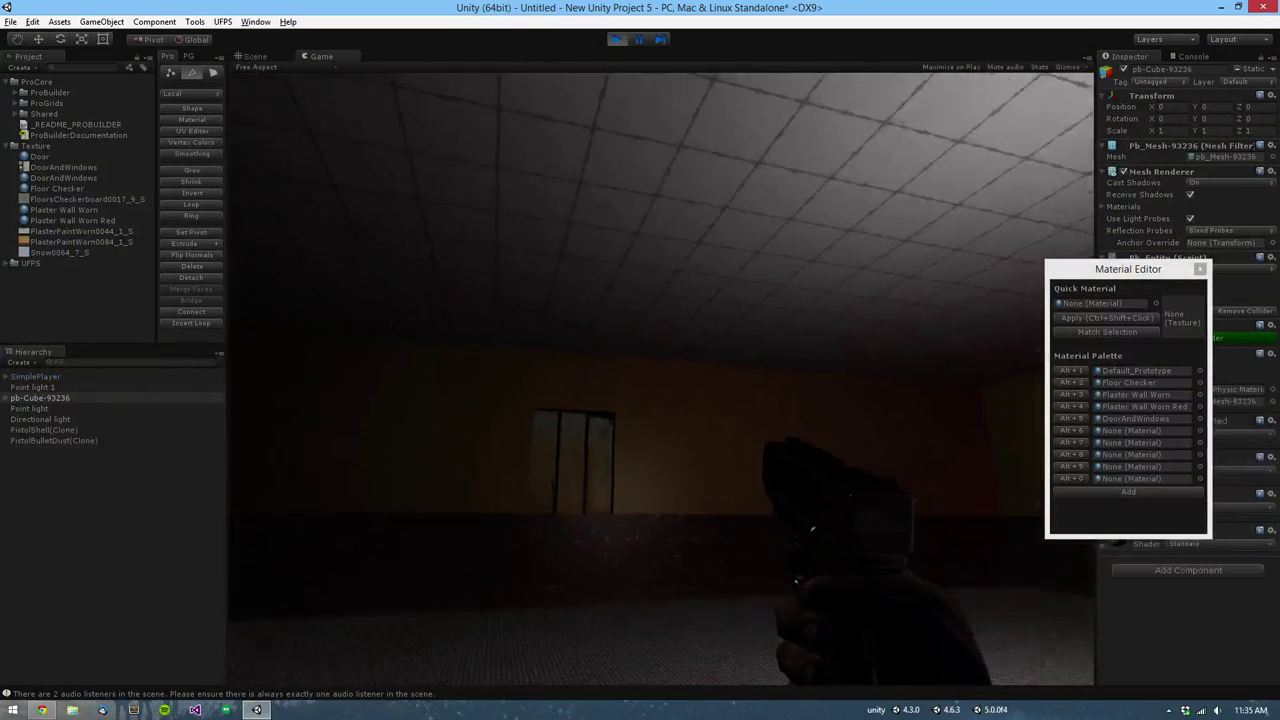
{"action": "key", "text": "w"}
{"action": "key", "text": "w"}
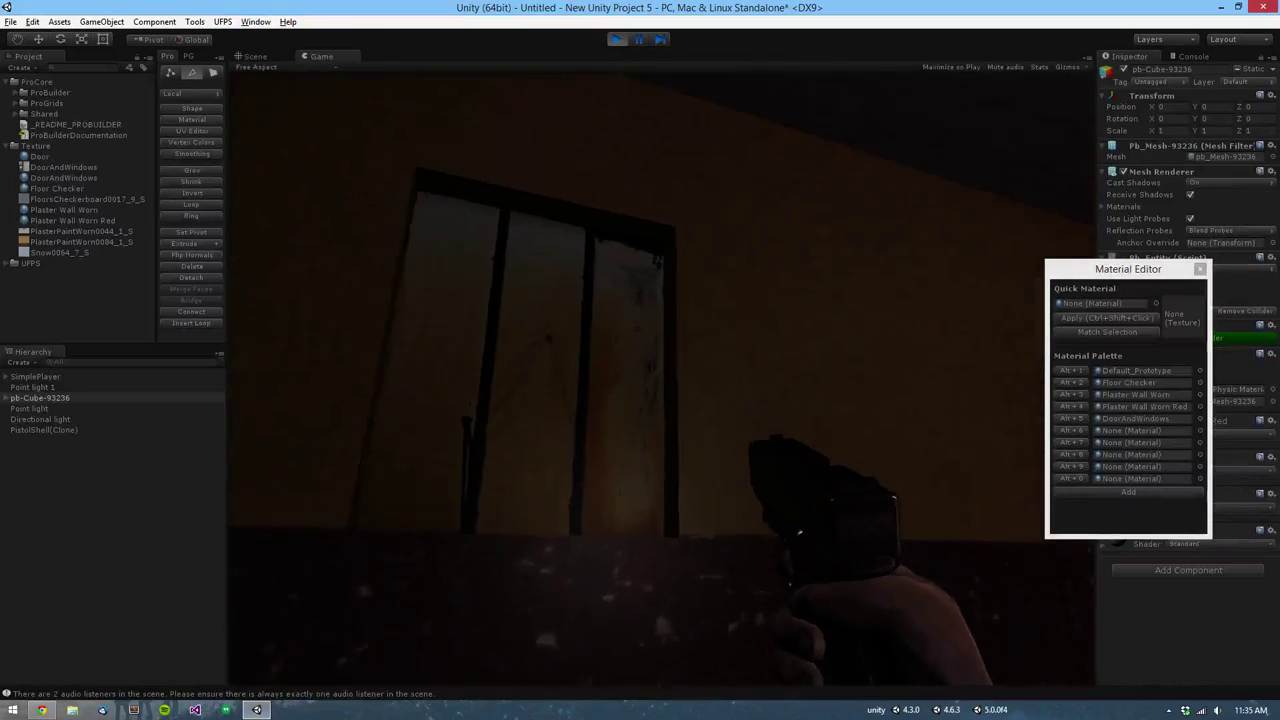
{"action": "key", "text": "w"}
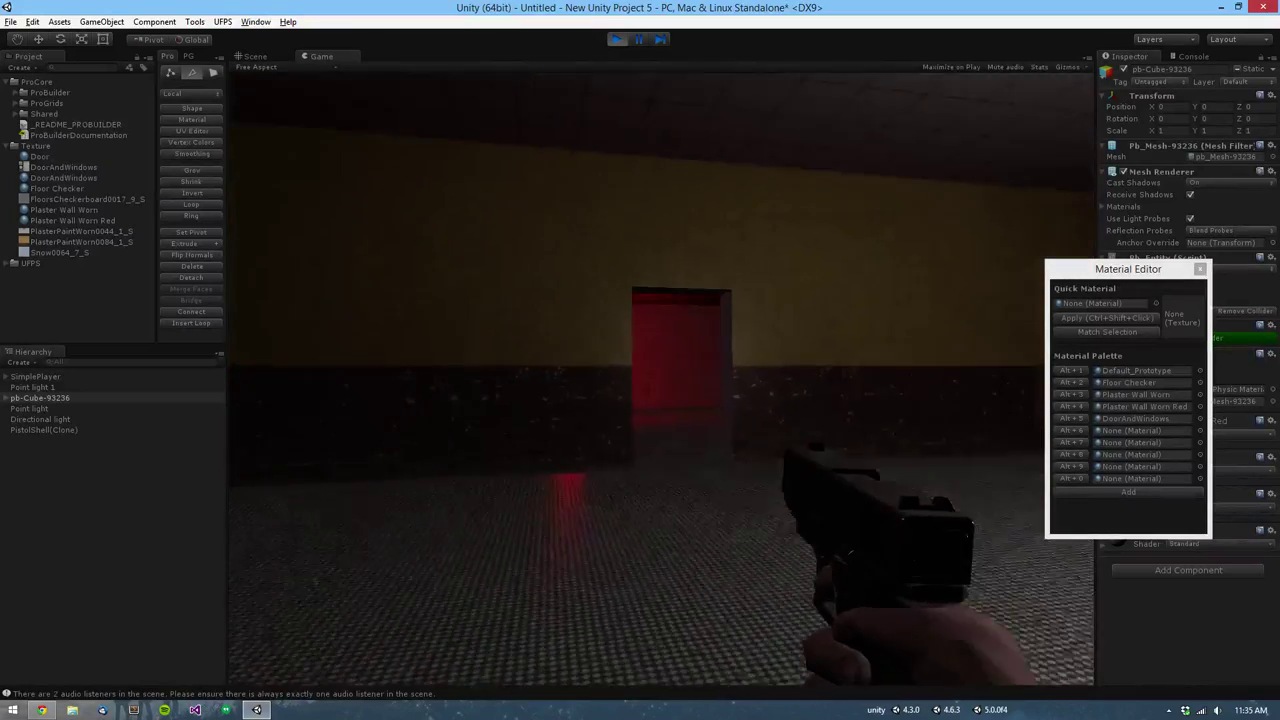
{"action": "key", "text": "w"}
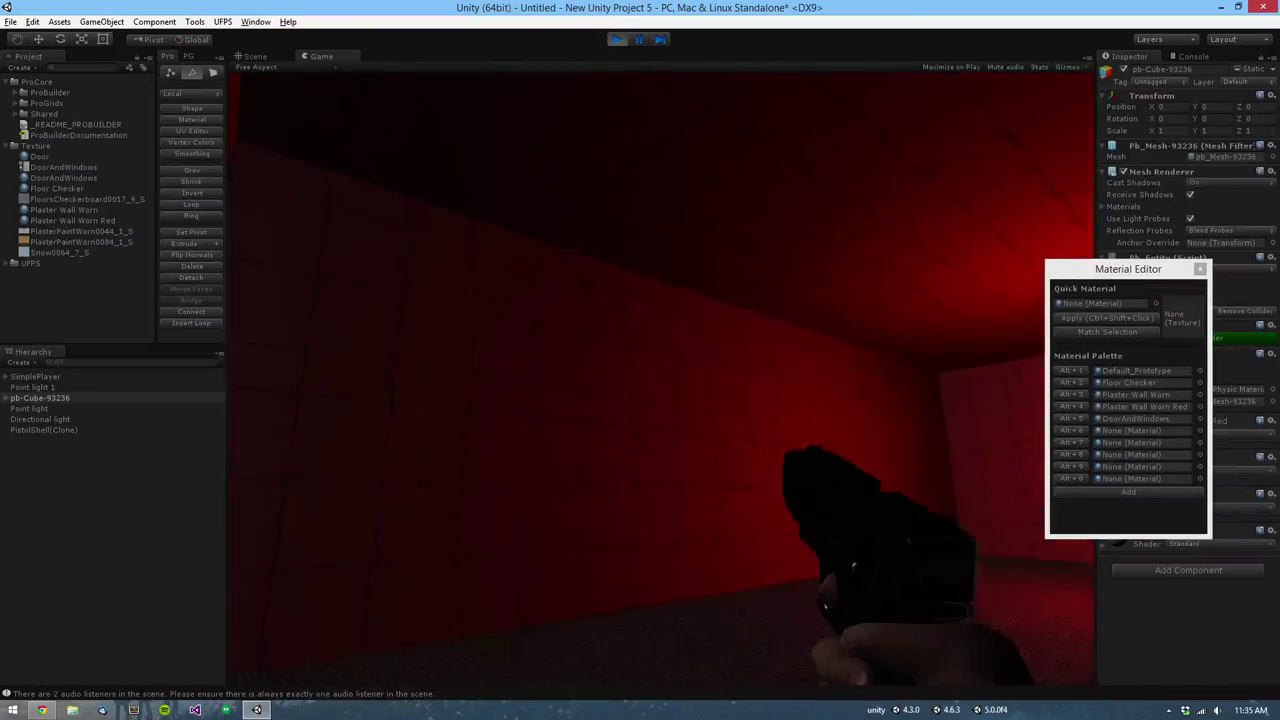
{"action": "key", "text": "w"}
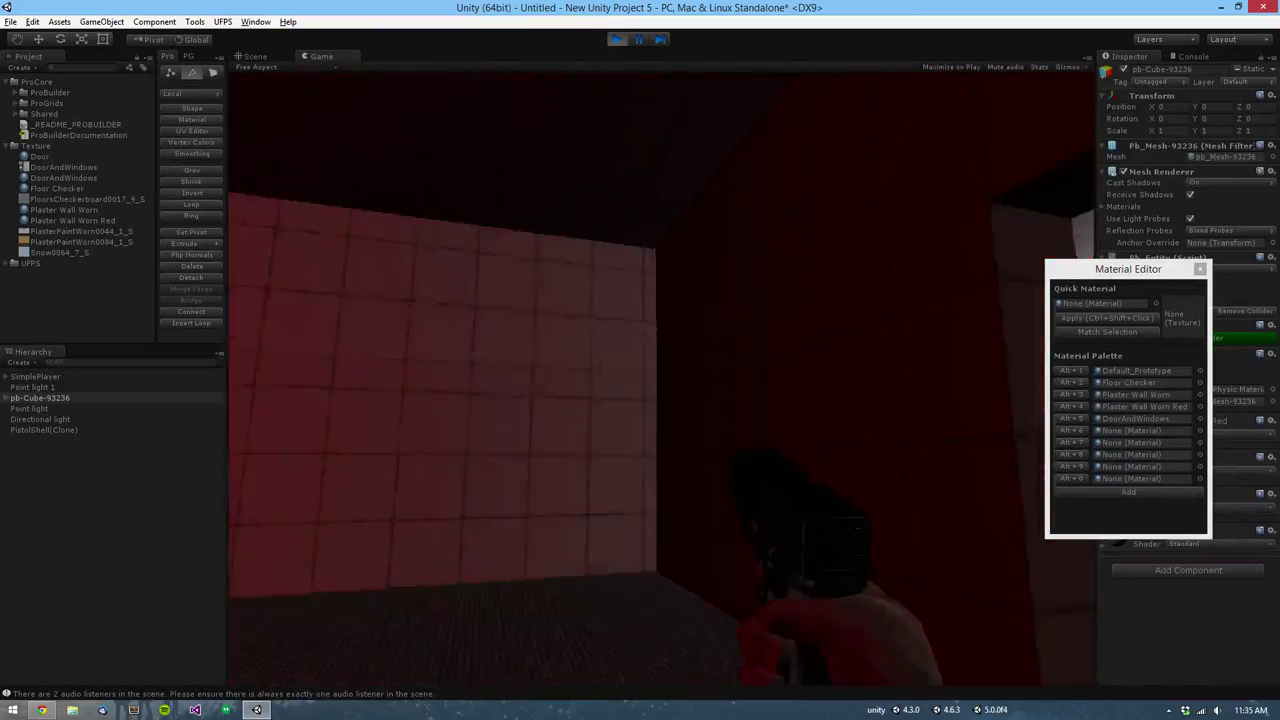
{"action": "key", "text": "s"}
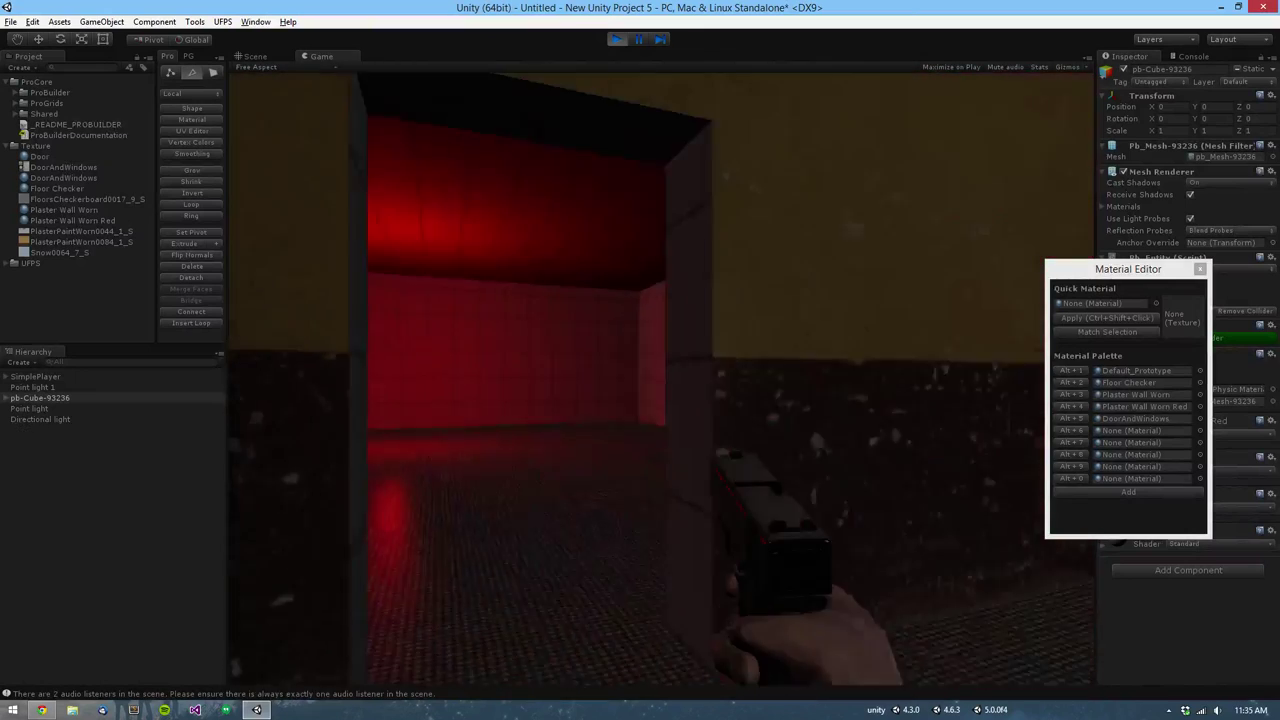
{"action": "key", "text": "w"}
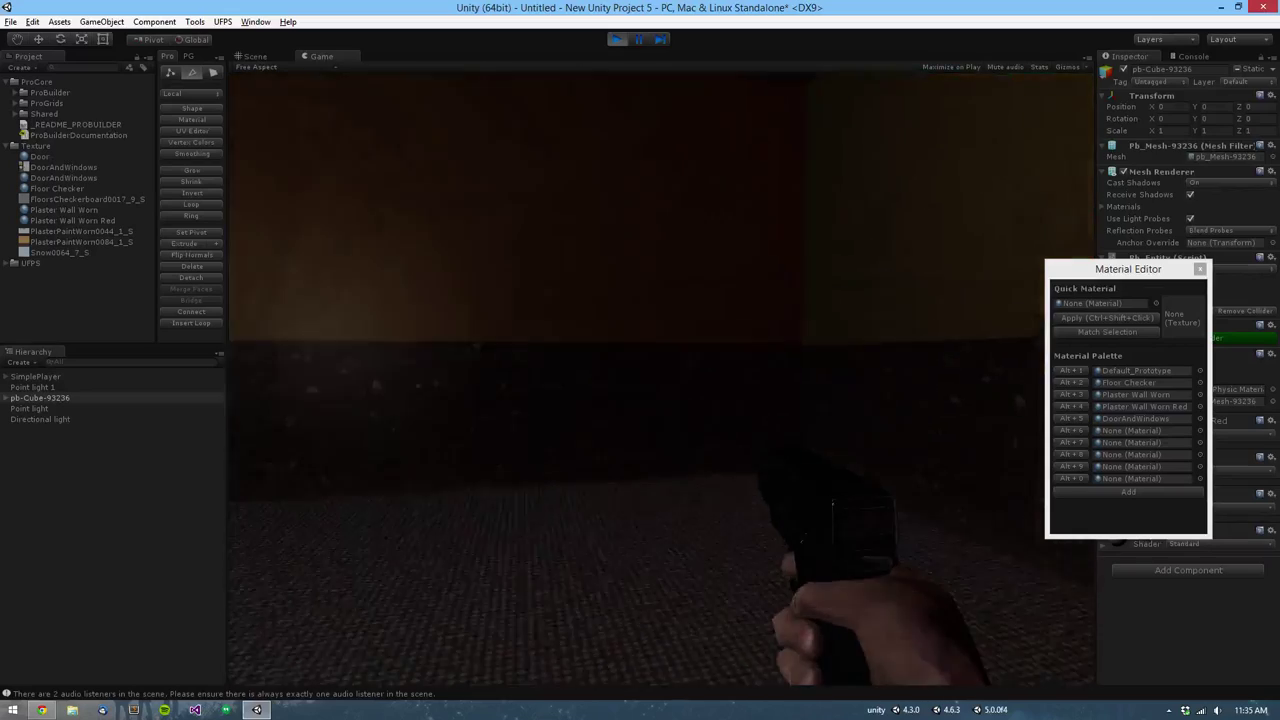
{"action": "key", "text": "w"}
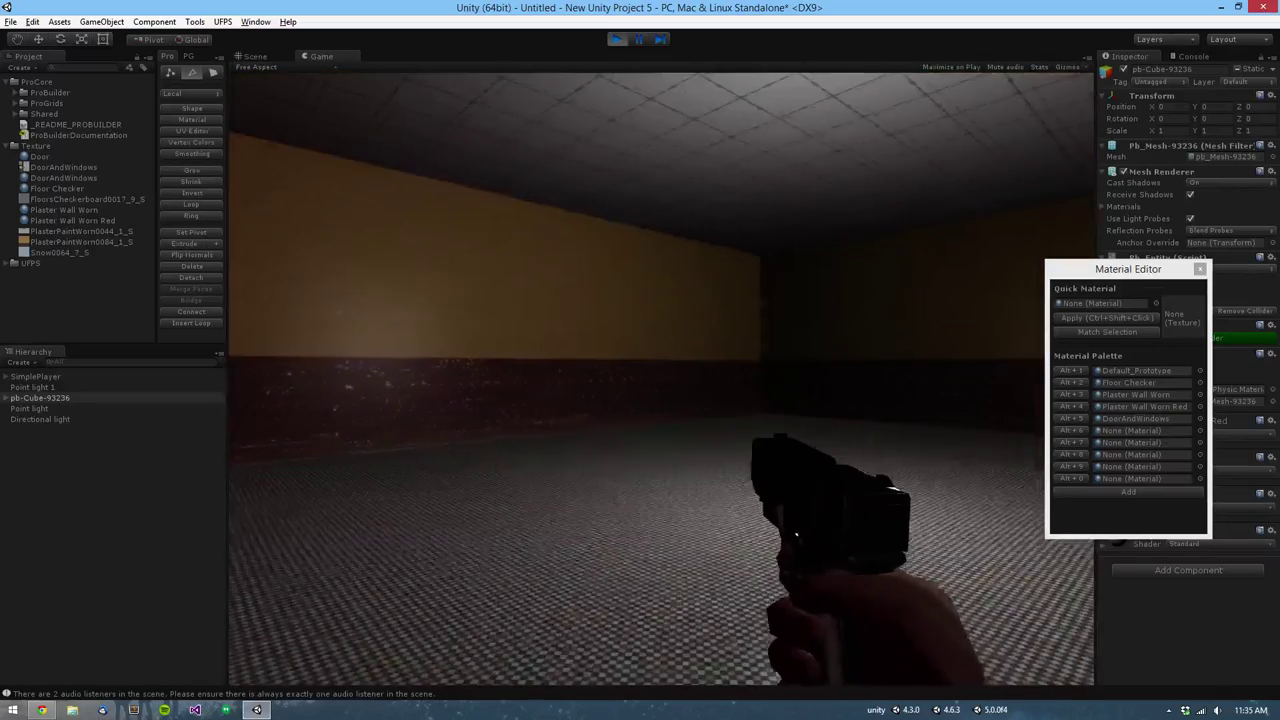